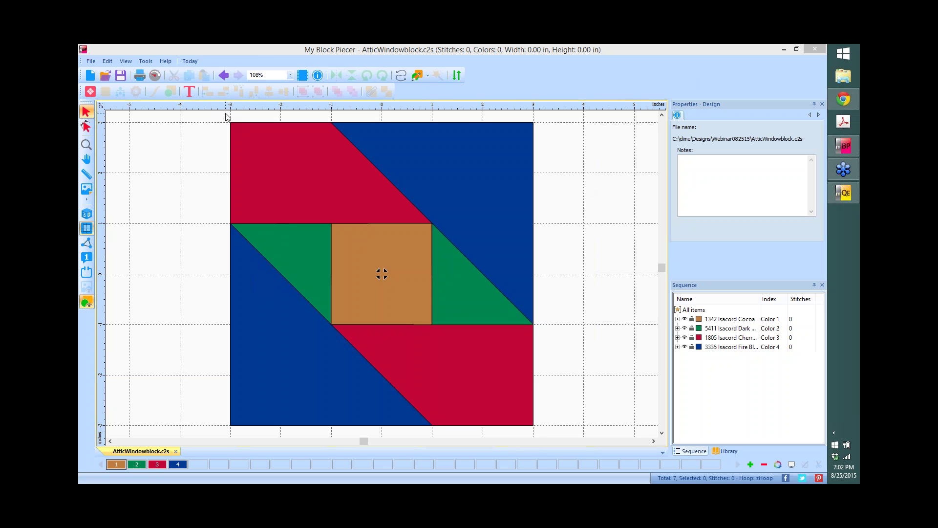
Select the entire Attic Window block and set its Workflow hoop to BabyLock-Brother 200x200.
{"action": "left_click_drag", "start_coordinate": [221, 113], "coordinate": [549, 438]}
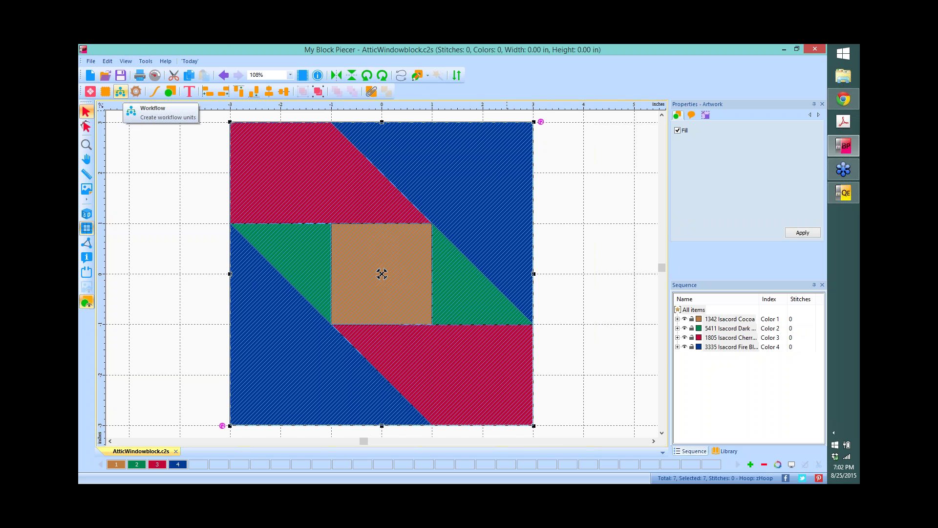
{"action": "left_click", "coordinate": [121, 93]}
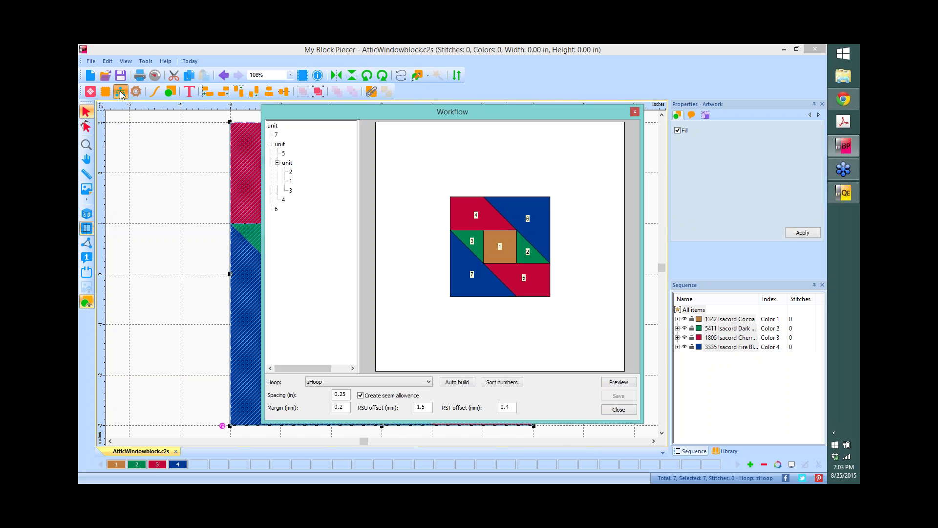
{"action": "left_click", "coordinate": [428, 383]}
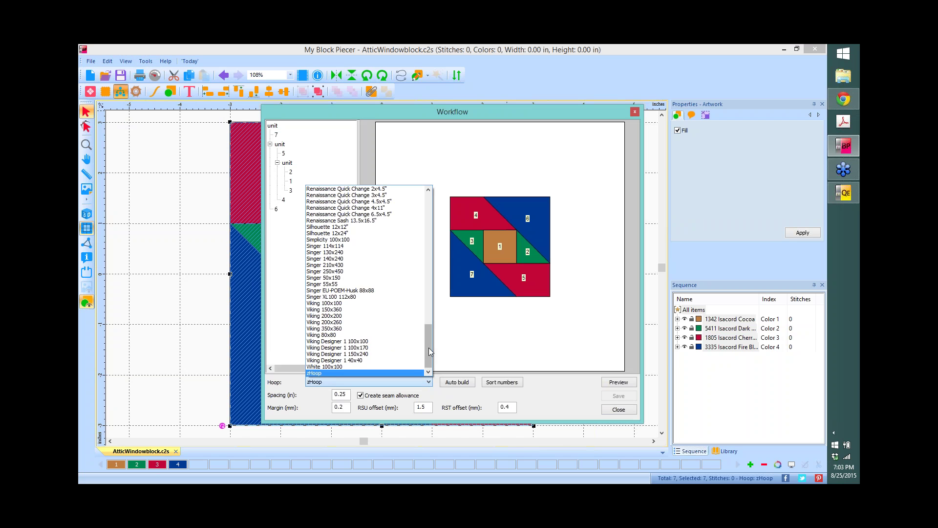
{"action": "left_click_drag", "start_coordinate": [429, 342], "coordinate": [428, 201]}
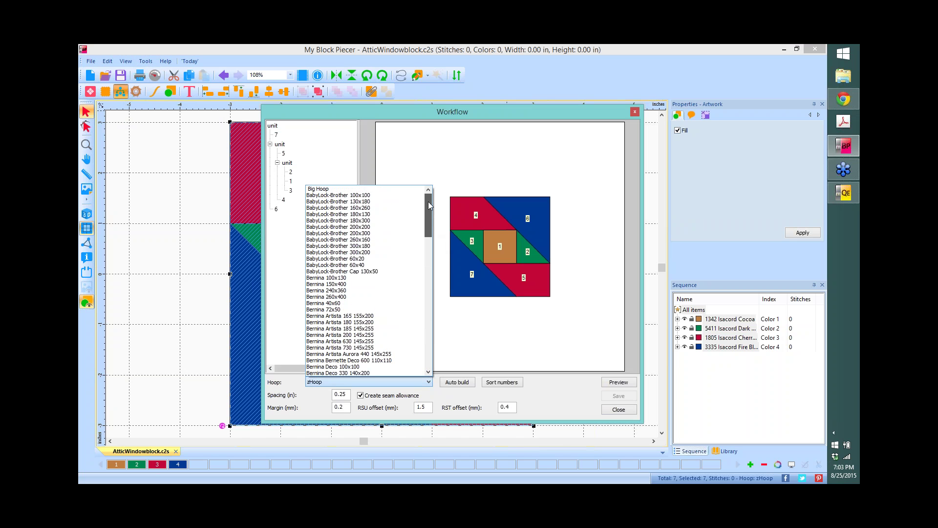
{"action": "left_click", "coordinate": [360, 228]}
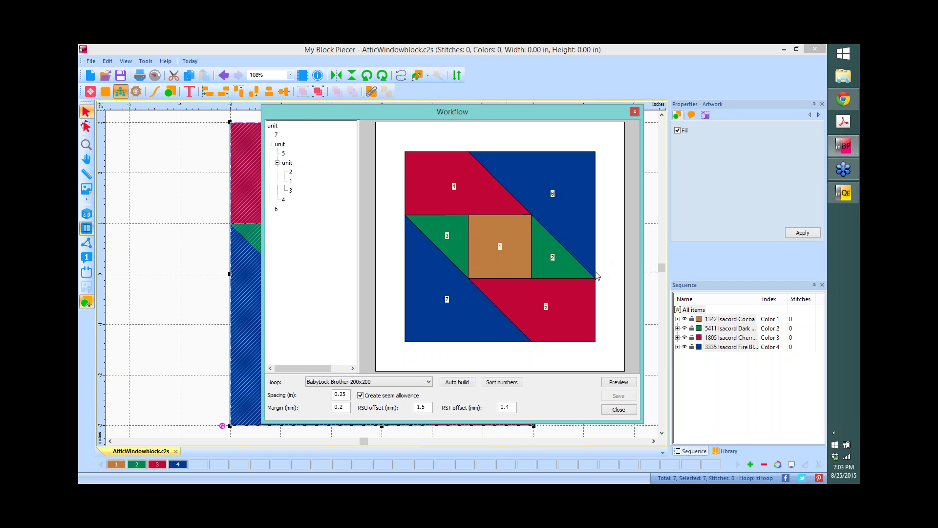
Auto build the block's workflow units, preview the resulting piecing design, and close the Workflow dialog without saving.
{"action": "left_click", "coordinate": [459, 384]}
{"action": "left_click", "coordinate": [618, 383]}
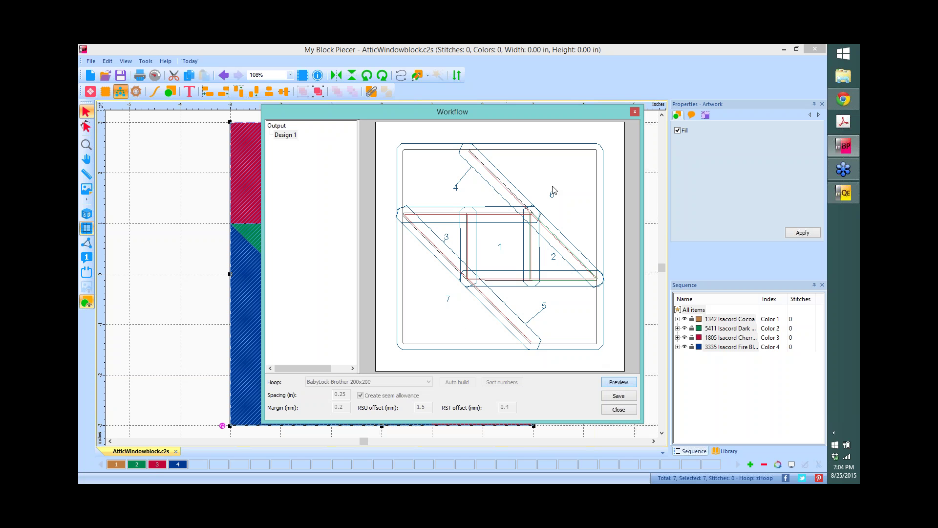
{"action": "left_click", "coordinate": [624, 386]}
{"action": "left_click", "coordinate": [635, 112]}
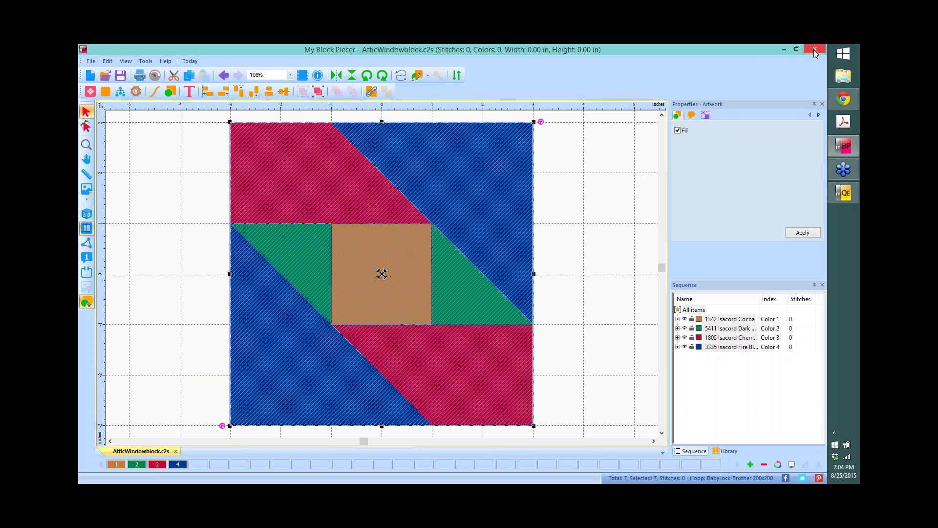
Switch from My Block Piecer to the empty Design1 in My Quilt Embellisher.
{"action": "left_click", "coordinate": [784, 49]}
{"action": "left_click", "coordinate": [842, 192]}
{"action": "mouse_move", "coordinate": [849, 195]}
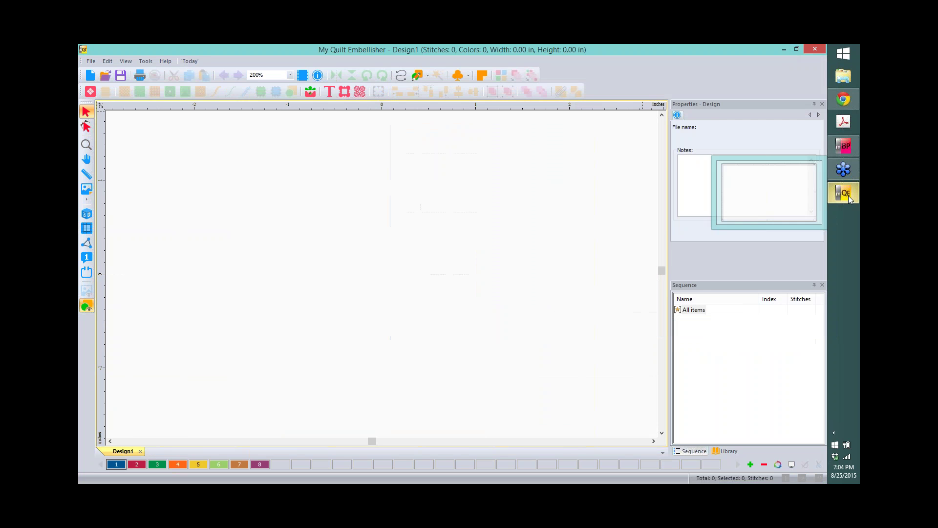
{"action": "left_click", "coordinate": [849, 194]}
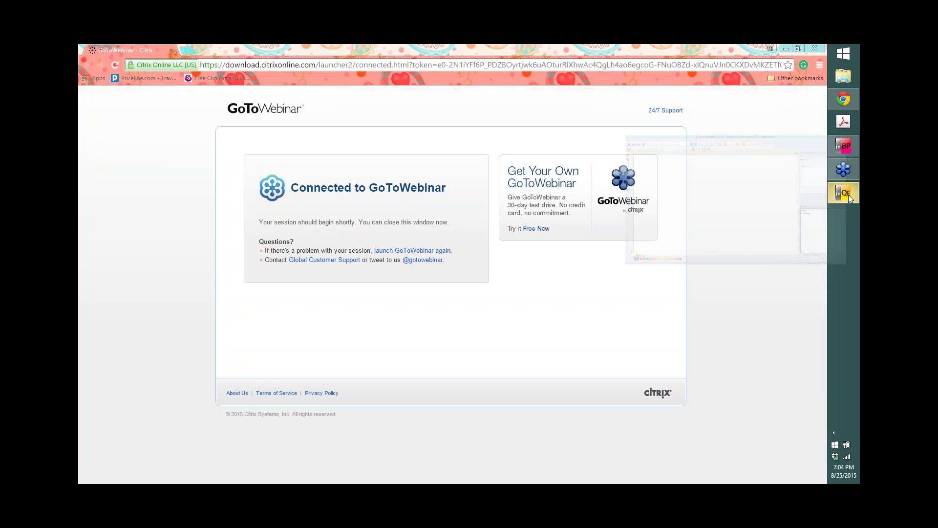
{"action": "left_click", "coordinate": [848, 194]}
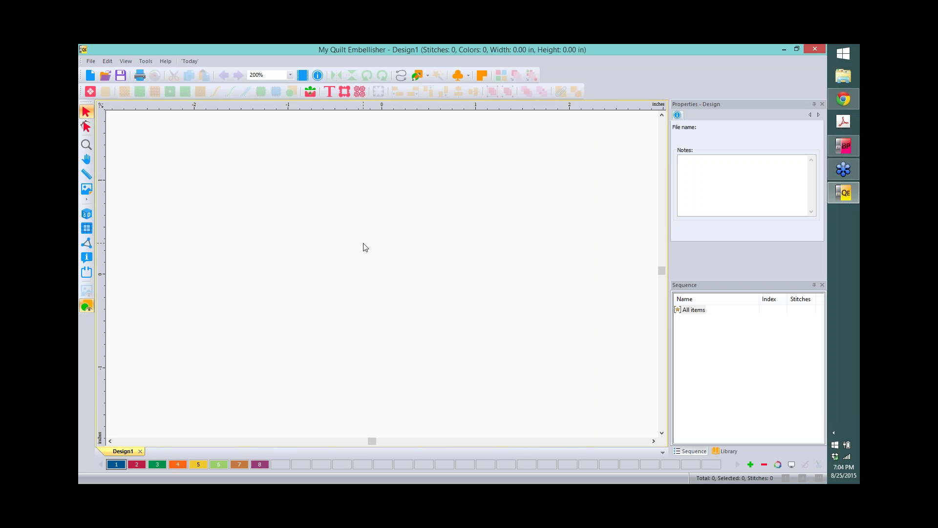
Add Atticwindow.c2s from the design library to the empty workspace, view its dimensions, and center the ruler origin.
{"action": "left_click", "coordinate": [728, 450]}
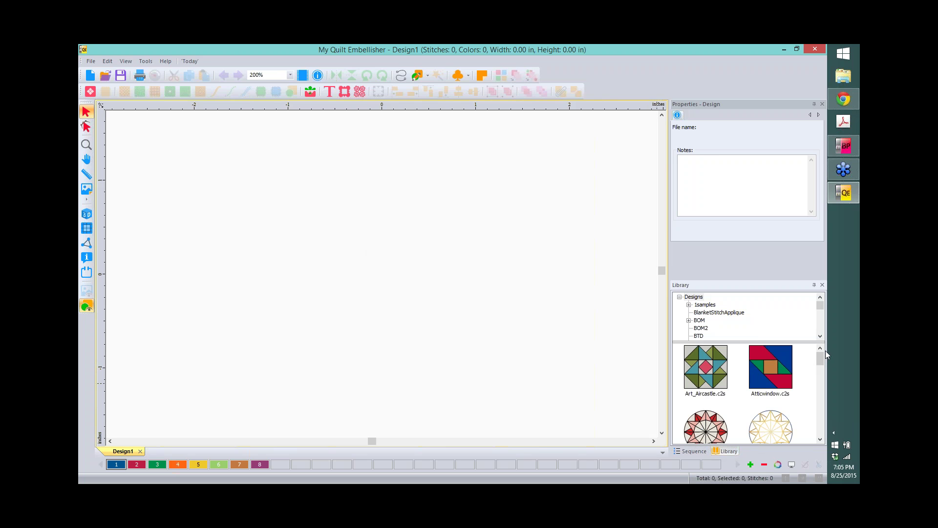
{"action": "left_click_drag", "start_coordinate": [776, 367], "coordinate": [397, 263]}
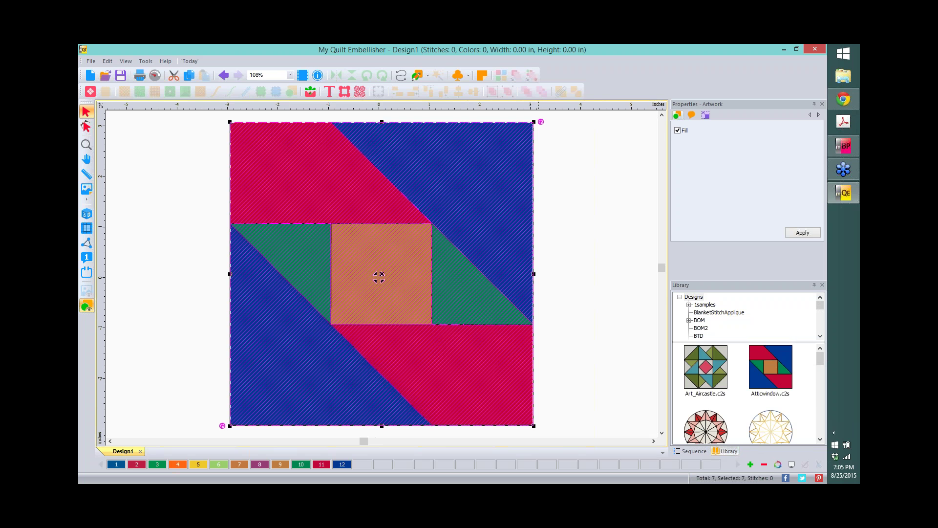
{"action": "left_click", "coordinate": [706, 115]}
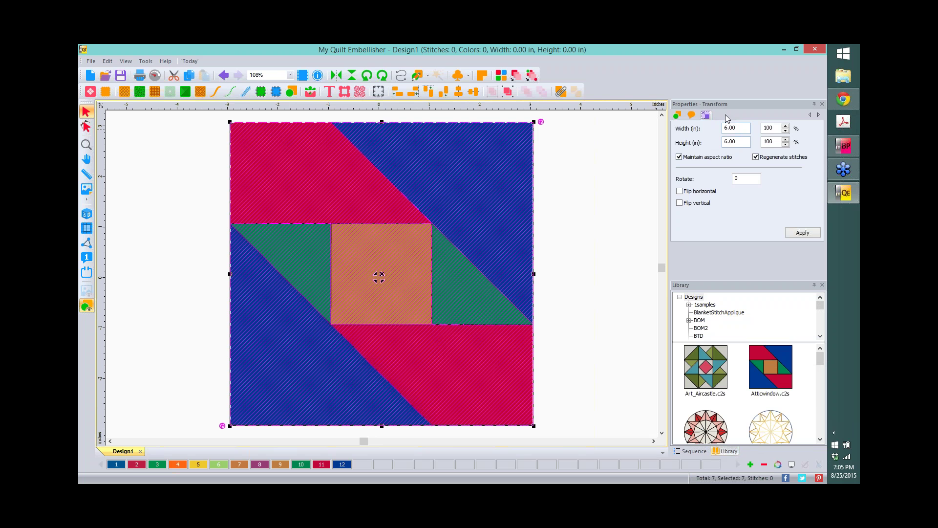
{"action": "key", "text": "ctrl"}
{"action": "right_click", "coordinate": [390, 108]}
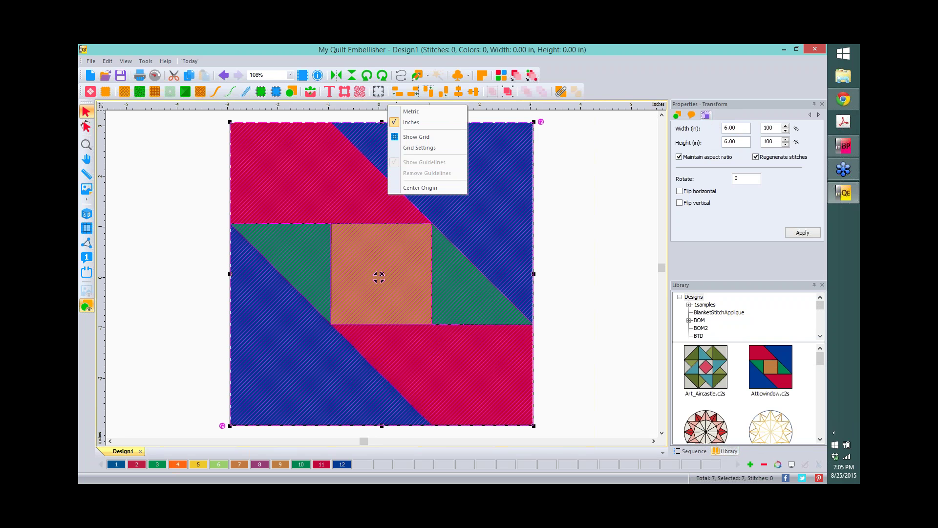
{"action": "left_click", "coordinate": [436, 190]}
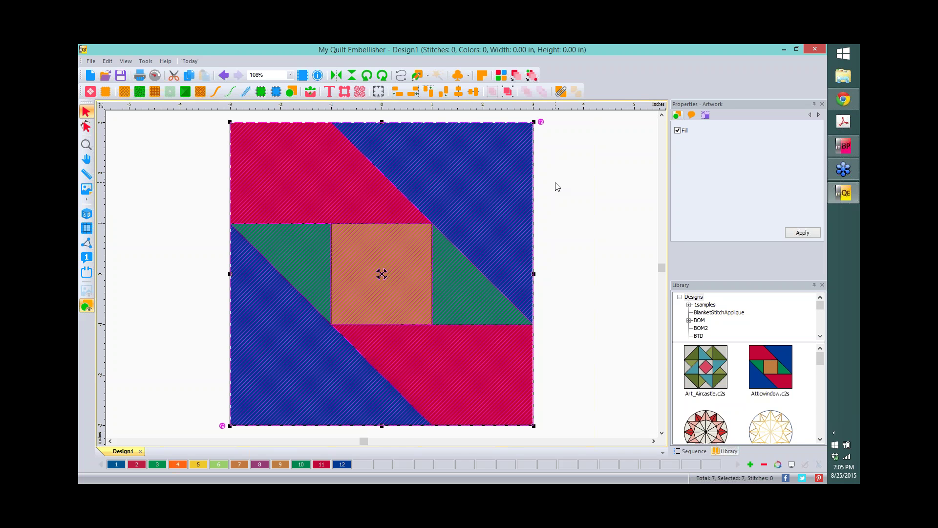
{"action": "left_click", "coordinate": [564, 154]}
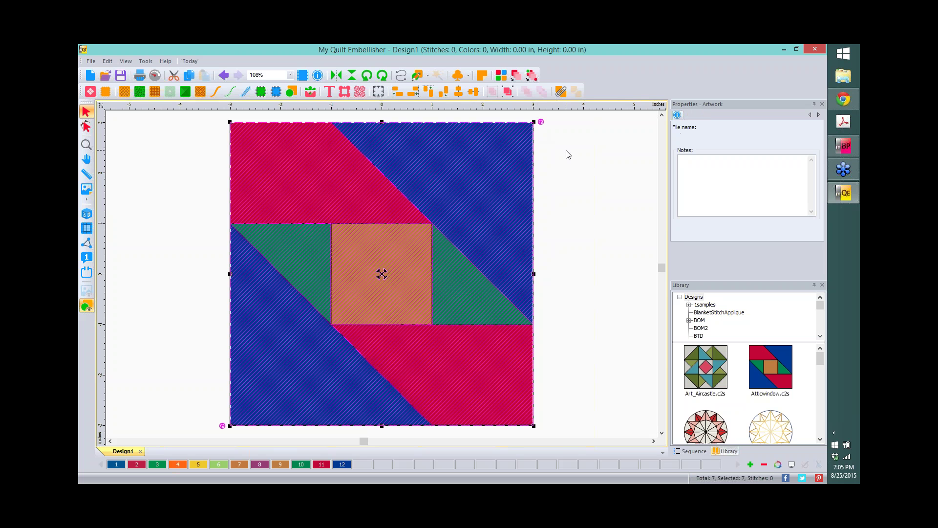
{"action": "left_click_drag", "start_coordinate": [222, 115], "coordinate": [293, 210]}
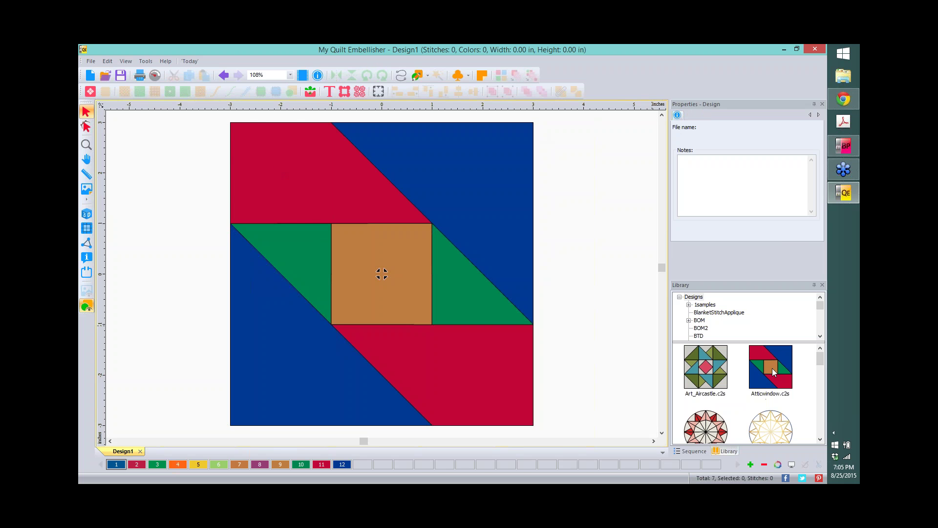
{"action": "left_click", "coordinate": [461, 248]}
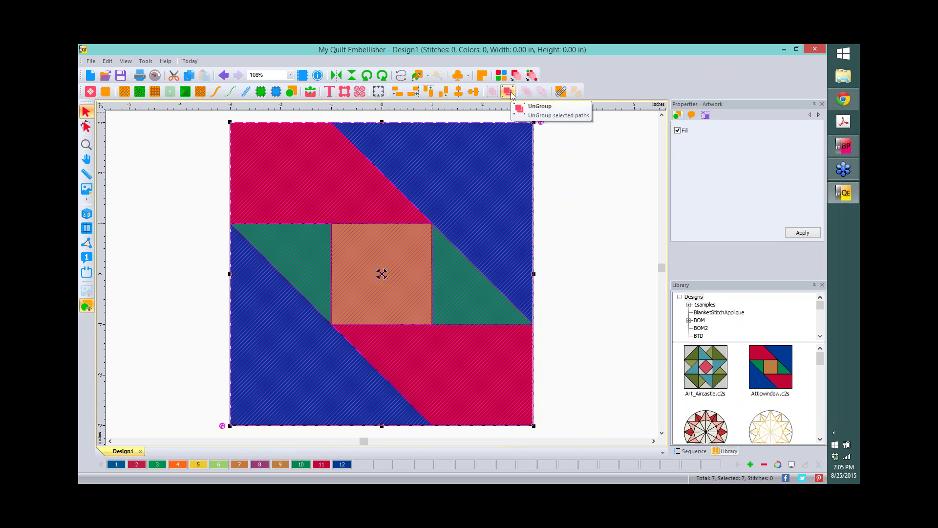
{"action": "left_click", "coordinate": [555, 205]}
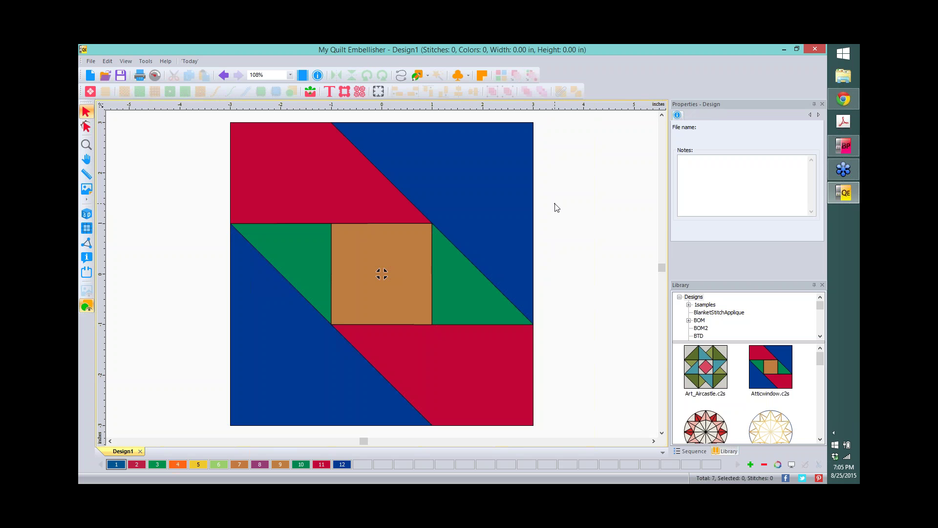
Select the whole Attic Window block and rotate it 45 degrees clockwise into a diamond orientation.
{"action": "scroll", "coordinate": [565, 212], "scroll_direction": "down", "scroll_amount": 1}
{"action": "scroll", "coordinate": [565, 211], "scroll_direction": "down", "scroll_amount": 5}
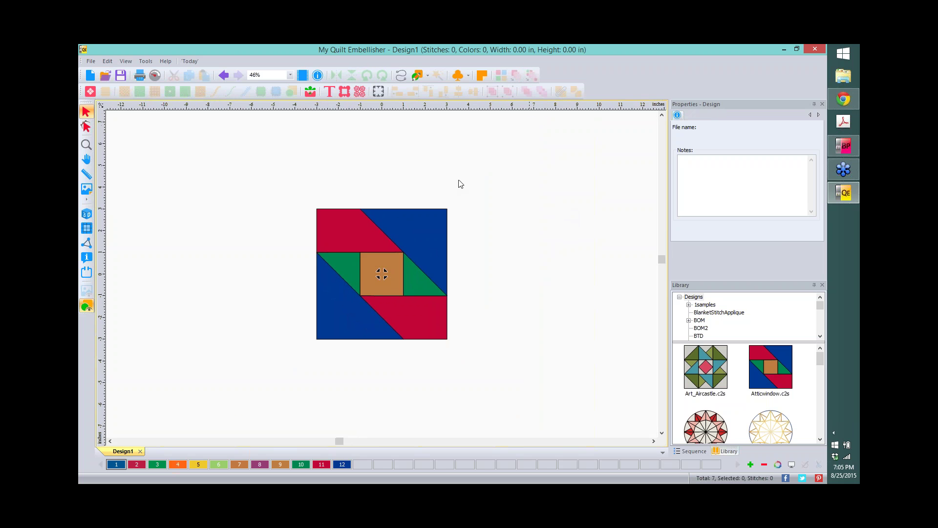
{"action": "left_click_drag", "start_coordinate": [263, 165], "coordinate": [524, 398]}
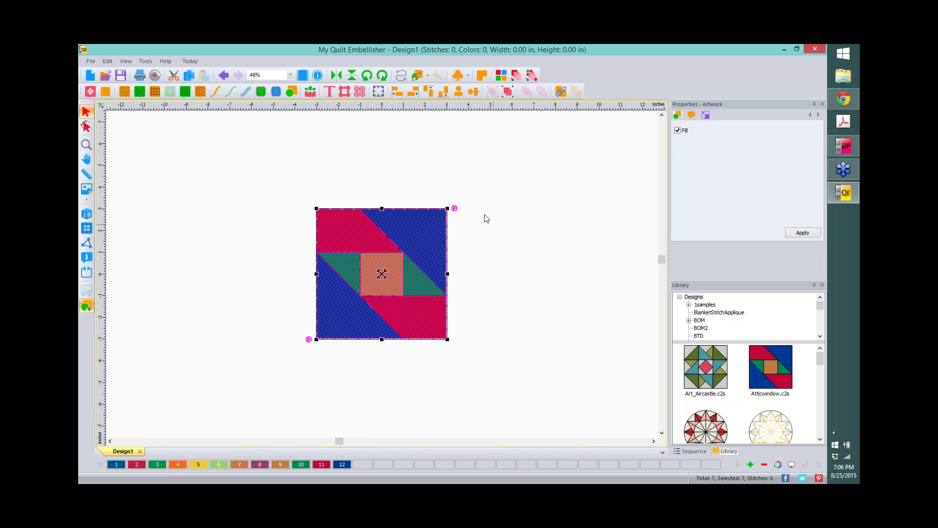
{"action": "left_click", "coordinate": [383, 75]}
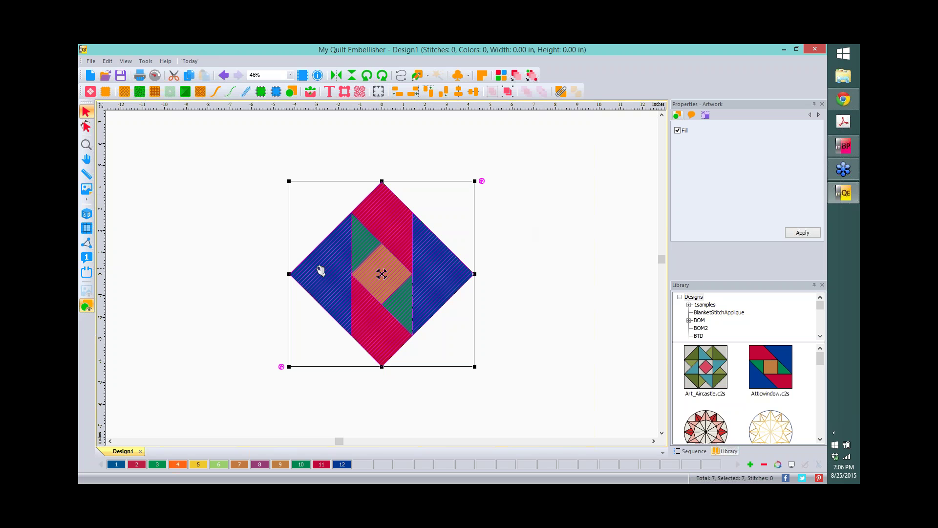
Duplicate the rotated block directly on top of itself by copying and pasting it.
{"action": "right_click", "coordinate": [348, 251]}
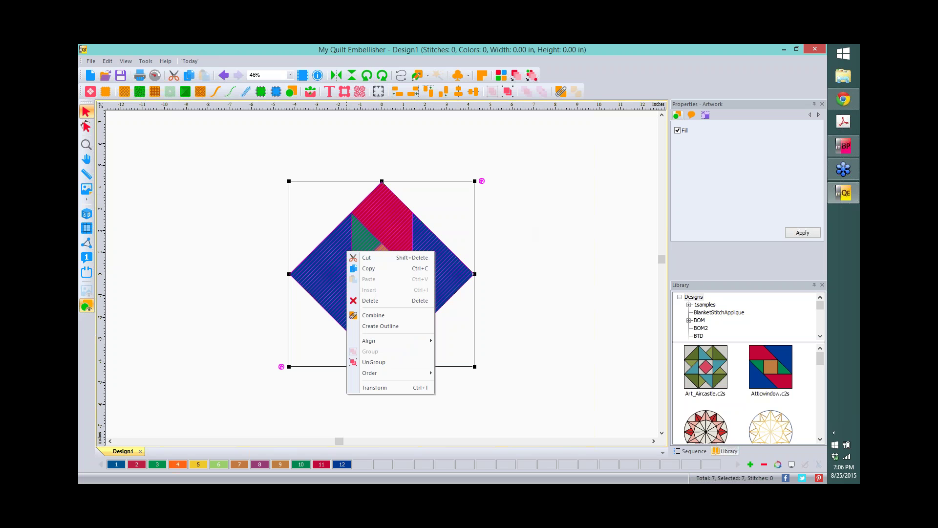
{"action": "left_click", "coordinate": [387, 270]}
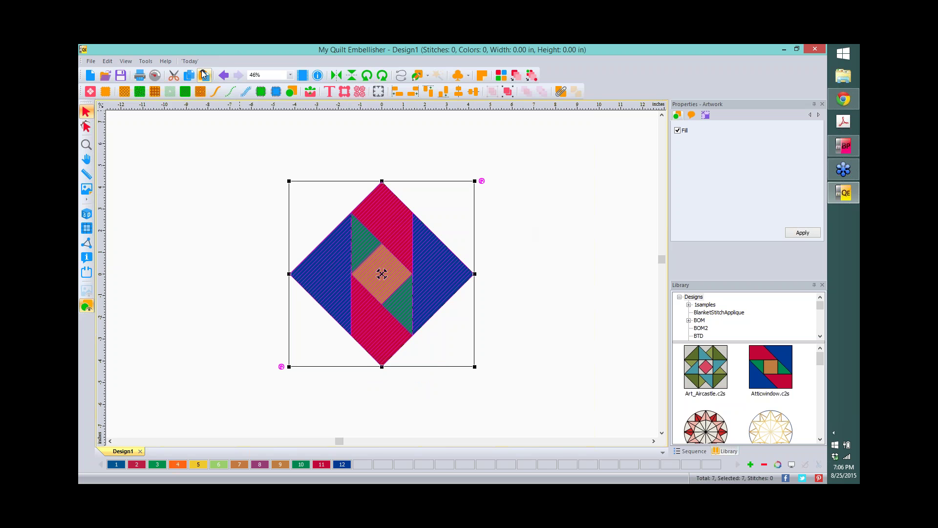
{"action": "right_click", "coordinate": [349, 272]}
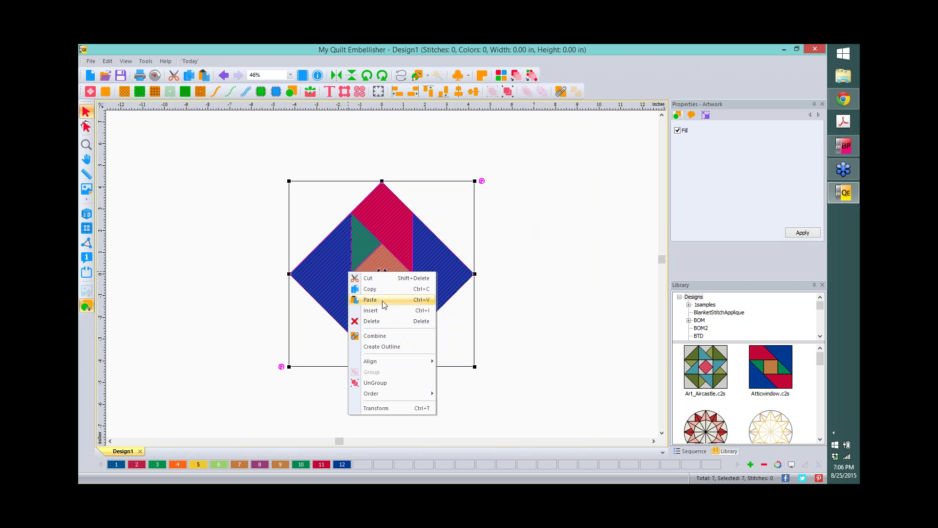
{"action": "left_click", "coordinate": [383, 300]}
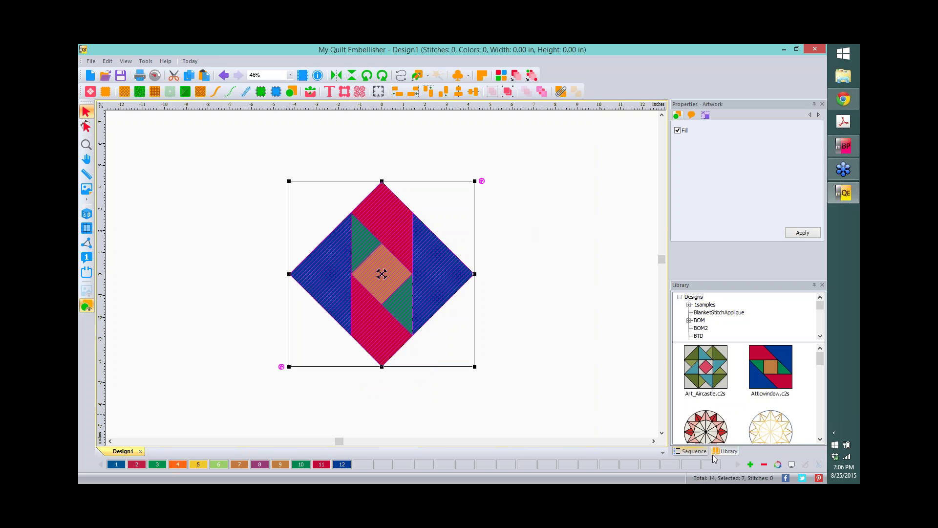
Examine the sequence entries of the two stacked blocks, selecting both copies and the second Isacord Cocoa set, ending with nothing selected.
{"action": "left_click", "coordinate": [692, 451]}
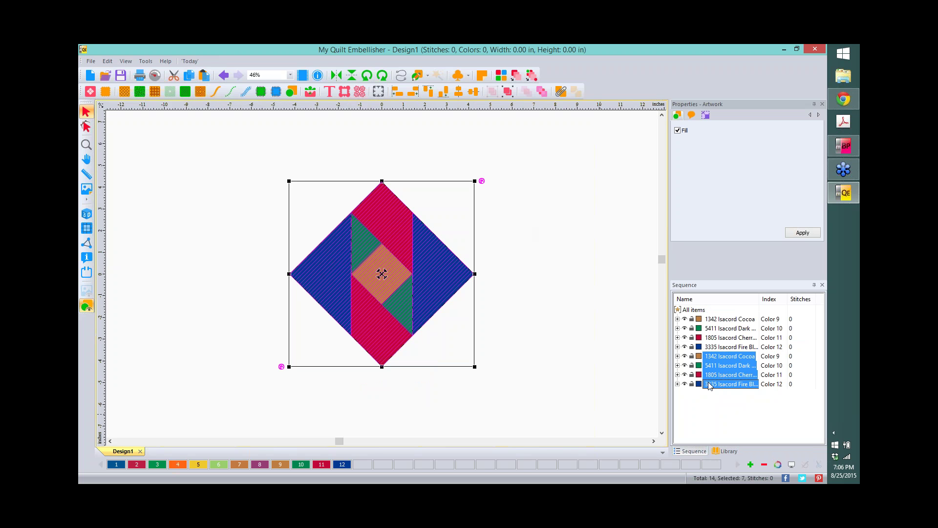
{"action": "left_click", "coordinate": [536, 320]}
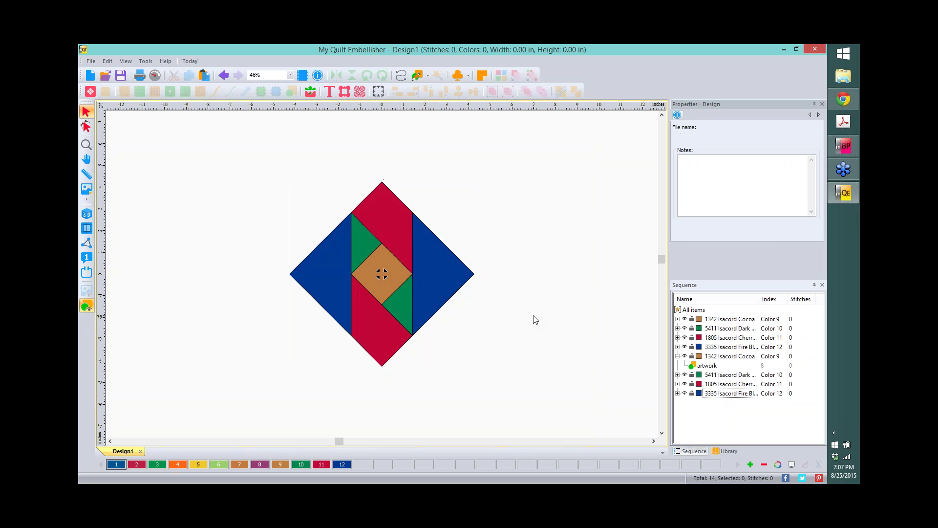
{"action": "left_click_drag", "start_coordinate": [245, 145], "coordinate": [541, 423]}
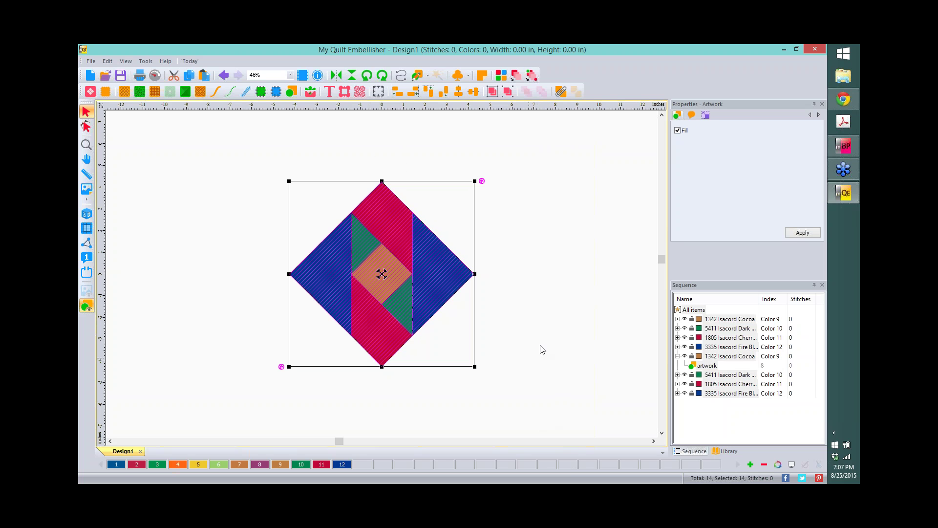
{"action": "left_click", "coordinate": [730, 356]}
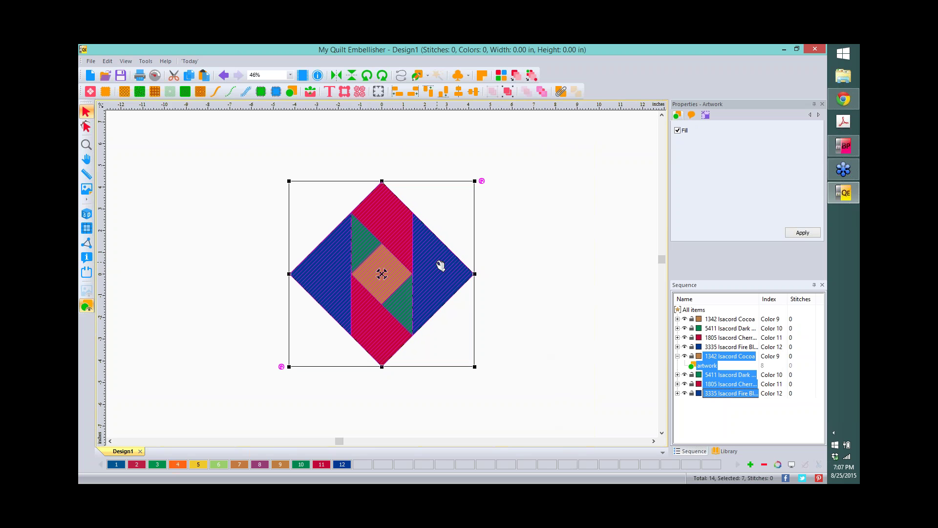
{"action": "key", "text": "Escape"}
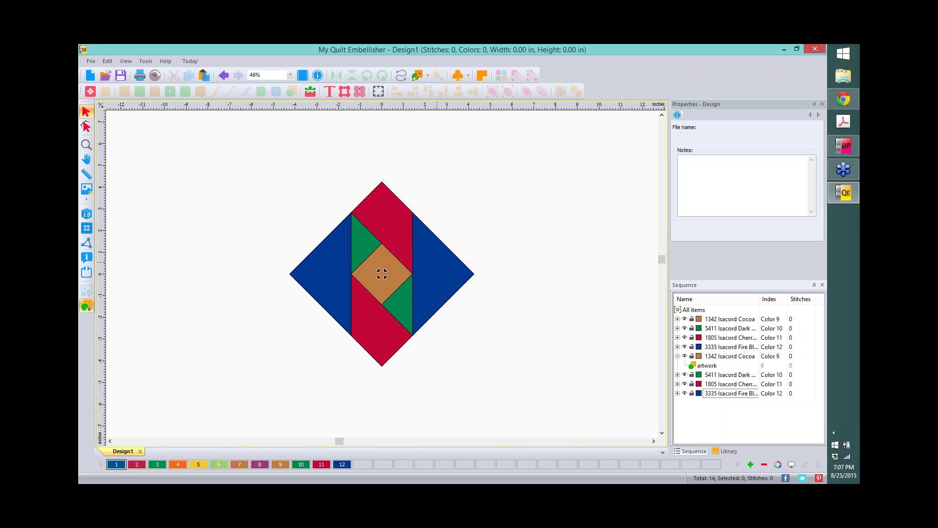
Select the pasted block on top of the stack and copy it.
{"action": "left_click", "coordinate": [421, 259]}
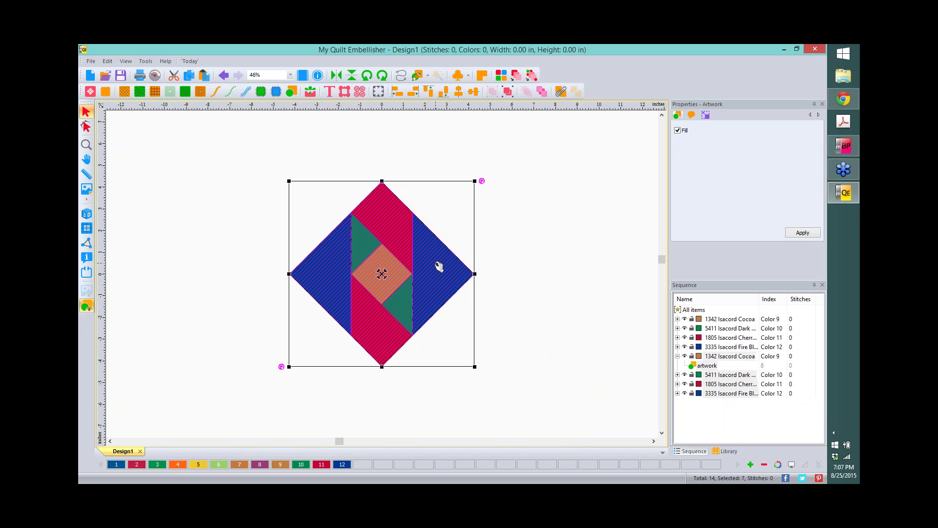
{"action": "scroll", "coordinate": [438, 266], "scroll_direction": "down", "scroll_amount": 2}
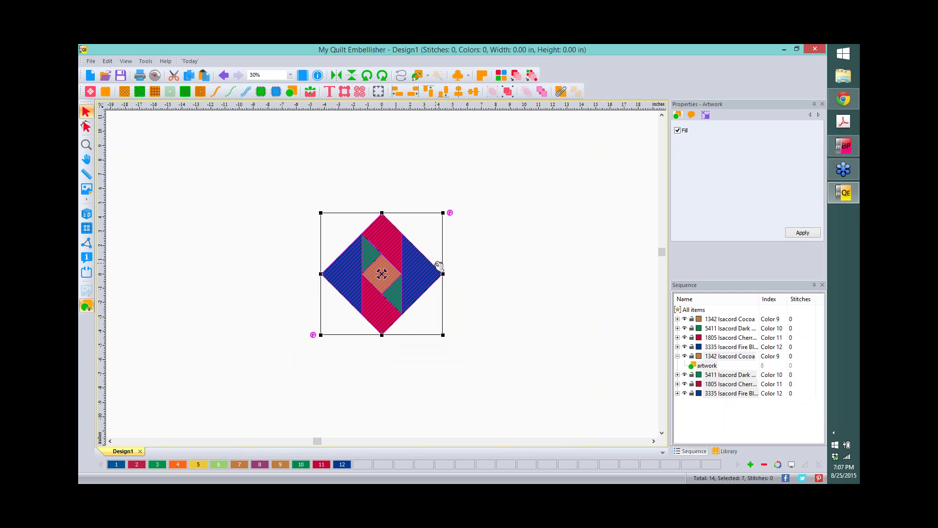
{"action": "right_click", "coordinate": [380, 272]}
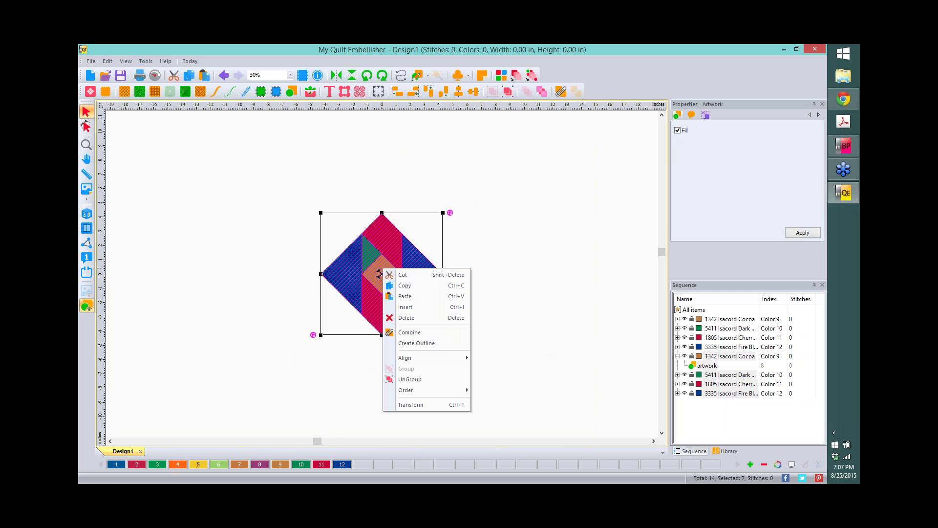
{"action": "left_click", "coordinate": [404, 285]}
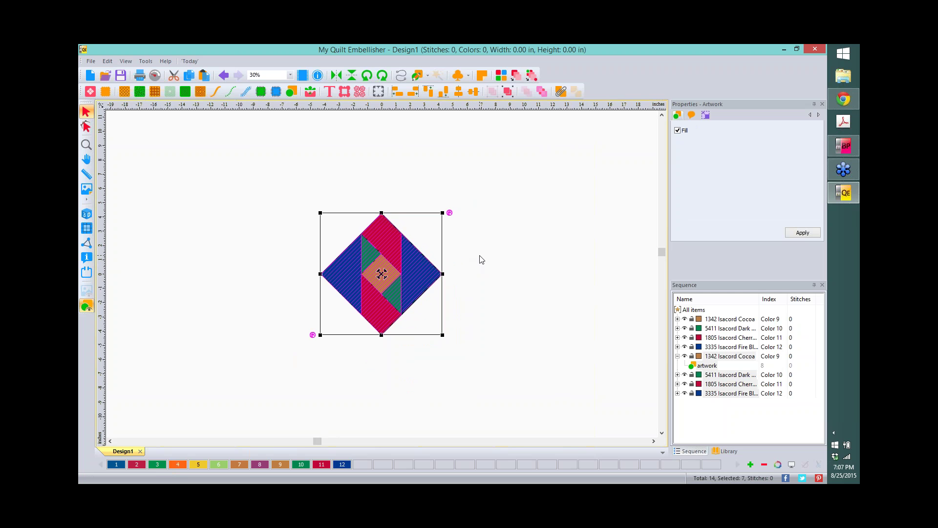
Move the pasted block horizontally off the original until the two diamonds sit side by side, nearly corner to corner, and deselect it.
{"action": "key", "text": "ctrl+v"}
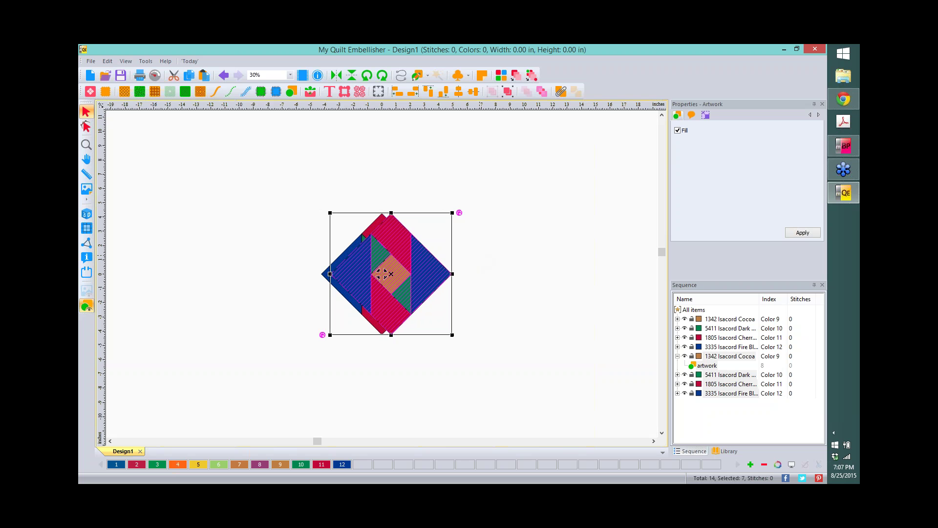
{"action": "key", "text": "Right"}
{"action": "key", "text": "Right"}
{"action": "key", "text": "Right"}
{"action": "key", "text": "Right"}
{"action": "key", "text": "Right"}
{"action": "key", "text": "Right"}
{"action": "key", "text": "Right"}
{"action": "key", "text": "Right"}
{"action": "key", "text": "Right"}
{"action": "key", "text": "Right"}
{"action": "key", "text": "Right"}
{"action": "key", "text": "Right"}
{"action": "key", "text": "Right"}
{"action": "key", "text": "Right"}
{"action": "key", "text": "Right"}
{"action": "key", "text": "Right"}
{"action": "key", "text": "Right"}
{"action": "key", "text": "Right"}
{"action": "key", "text": "Right"}
{"action": "key", "text": "Right"}
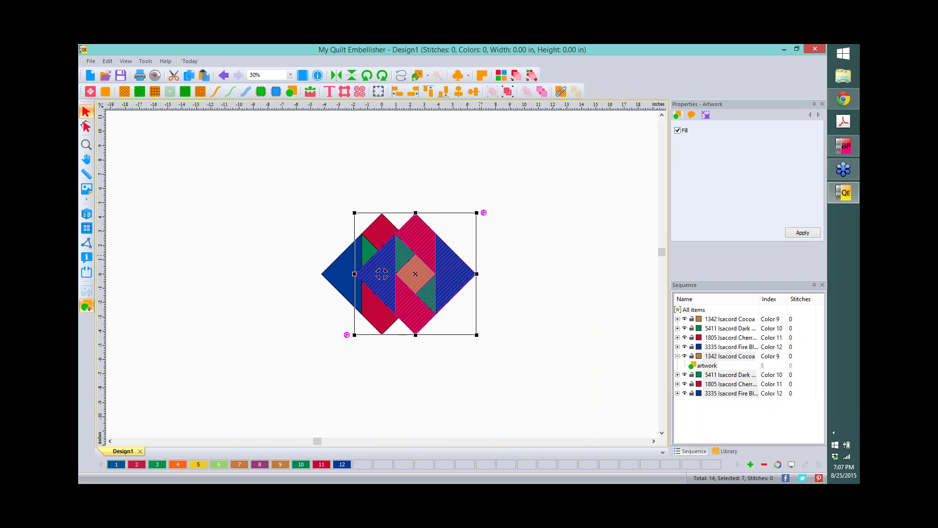
{"action": "key", "text": "Right"}
{"action": "key", "text": "Right"}
{"action": "key", "text": "Right"}
{"action": "key", "text": "Right"}
{"action": "key", "text": "Right"}
{"action": "key", "text": "Right"}
{"action": "key", "text": "Right"}
{"action": "key", "text": "Right"}
{"action": "key", "text": "Right"}
{"action": "key", "text": "Right"}
{"action": "key", "text": "Right"}
{"action": "key", "text": "Right"}
{"action": "key", "text": "Right"}
{"action": "key", "text": "Right"}
{"action": "key", "text": "Right"}
{"action": "key", "text": "Right"}
{"action": "key", "text": "Right"}
{"action": "key", "text": "Right"}
{"action": "key", "text": "Right"}
{"action": "key", "text": "Right"}
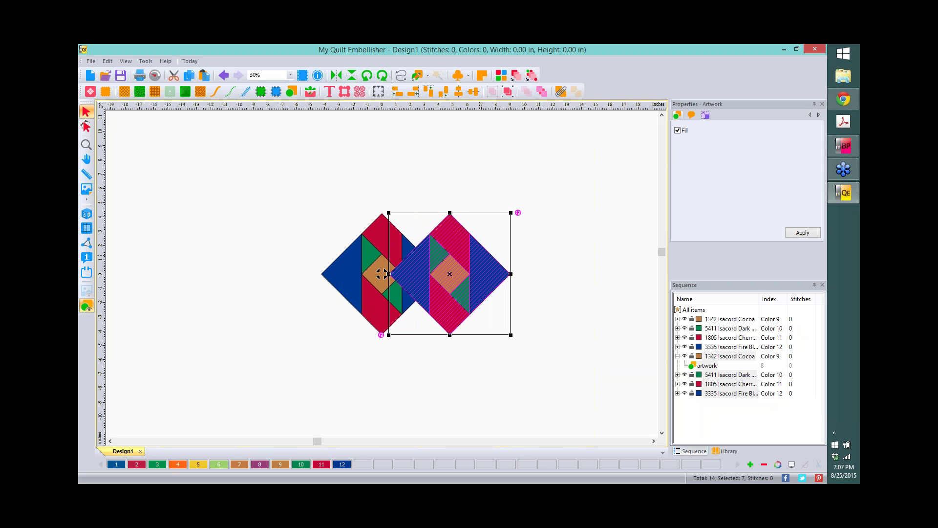
{"action": "key", "text": "Right"}
{"action": "key", "text": "Right"}
{"action": "key", "text": "Right"}
{"action": "key", "text": "Right"}
{"action": "key", "text": "Right"}
{"action": "key", "text": "Right"}
{"action": "key", "text": "Right"}
{"action": "key", "text": "Right"}
{"action": "key", "text": "Right"}
{"action": "key", "text": "Right"}
{"action": "key", "text": "Right"}
{"action": "key", "text": "Right"}
{"action": "key", "text": "Right"}
{"action": "key", "text": "Right"}
{"action": "key", "text": "Right"}
{"action": "key", "text": "Right"}
{"action": "key", "text": "Right"}
{"action": "key", "text": "Right"}
{"action": "key", "text": "Right"}
{"action": "key", "text": "Right"}
{"action": "key", "text": "Right"}
{"action": "key", "text": "Right"}
{"action": "key", "text": "Right"}
{"action": "key", "text": "Right"}
{"action": "key", "text": "Right"}
{"action": "key", "text": "Right"}
{"action": "key", "text": "Right"}
{"action": "key", "text": "Right"}
{"action": "key", "text": "Right"}
{"action": "key", "text": "Right"}
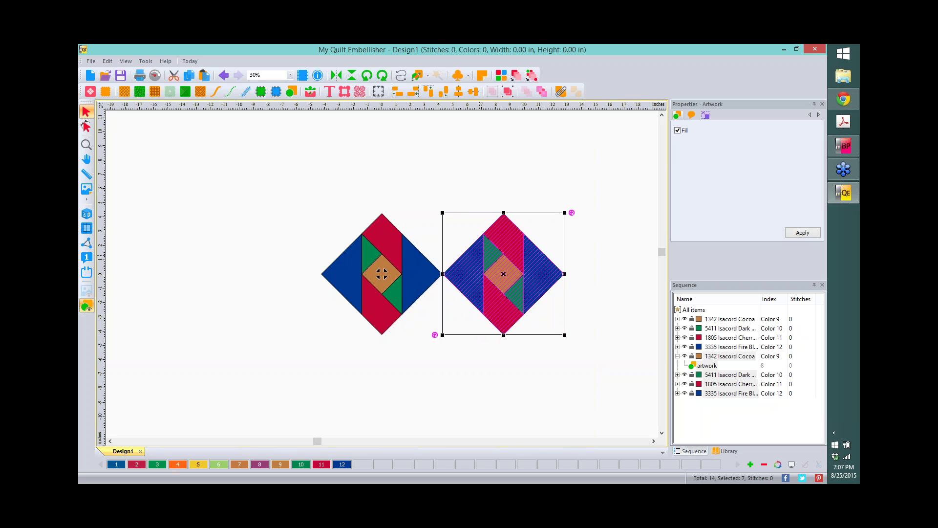
{"action": "left_click", "coordinate": [606, 279]}
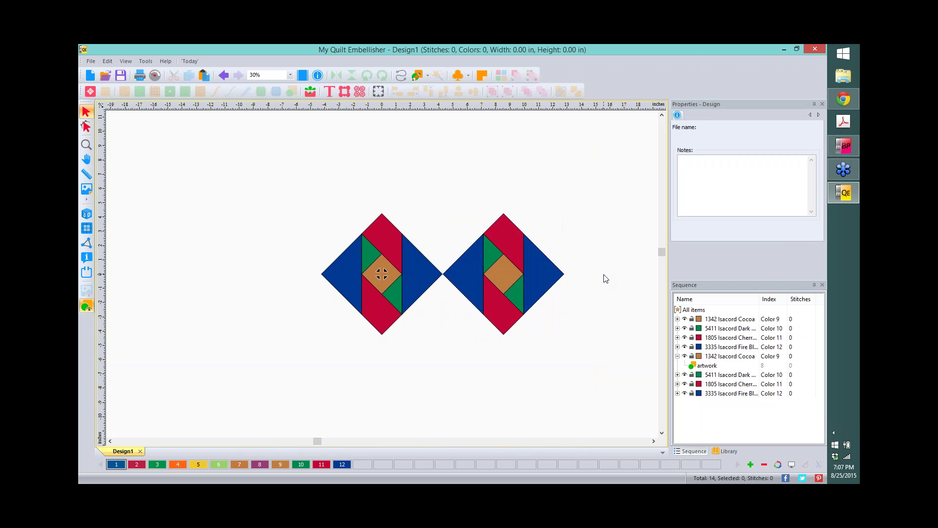
Nudge the right-hand block left in small increments to close the gap between the two diamonds' facing corners.
{"action": "scroll", "coordinate": [604, 276], "scroll_direction": "up", "scroll_amount": 1}
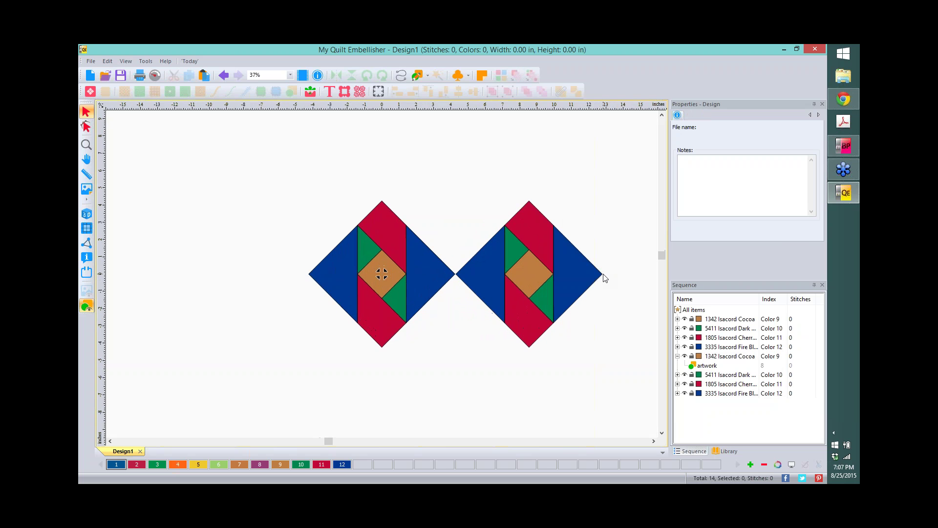
{"action": "scroll", "coordinate": [610, 277], "scroll_direction": "up", "scroll_amount": 2}
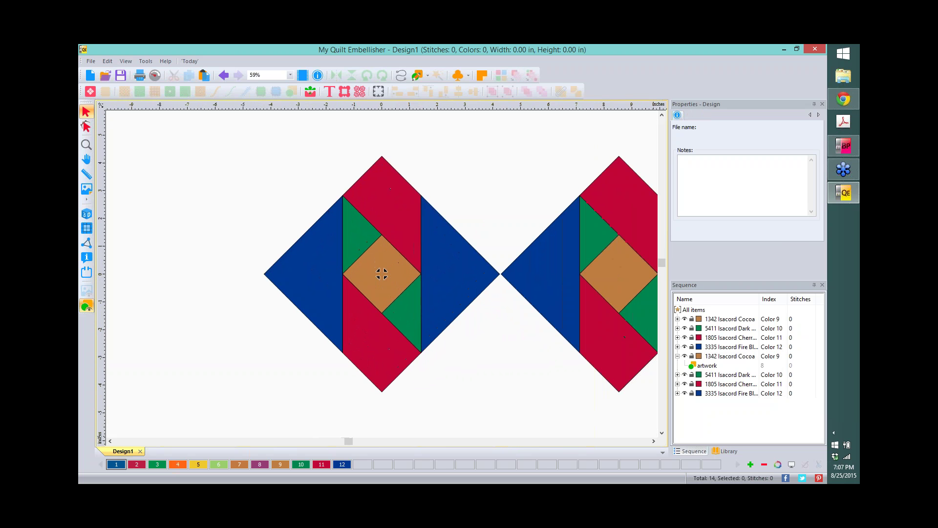
{"action": "left_click", "coordinate": [654, 441]}
{"action": "scroll", "coordinate": [645, 376], "scroll_direction": "up", "scroll_amount": 2}
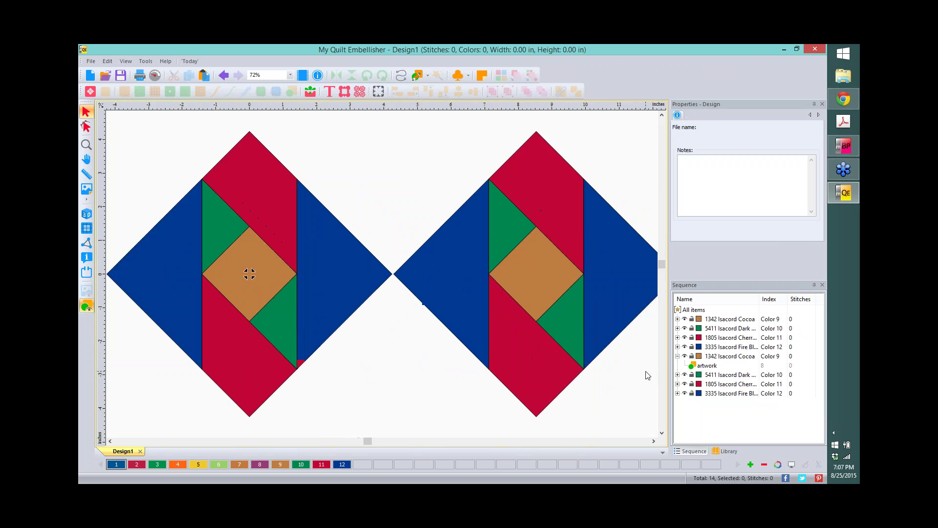
{"action": "scroll", "coordinate": [635, 366], "scroll_direction": "up", "scroll_amount": 1}
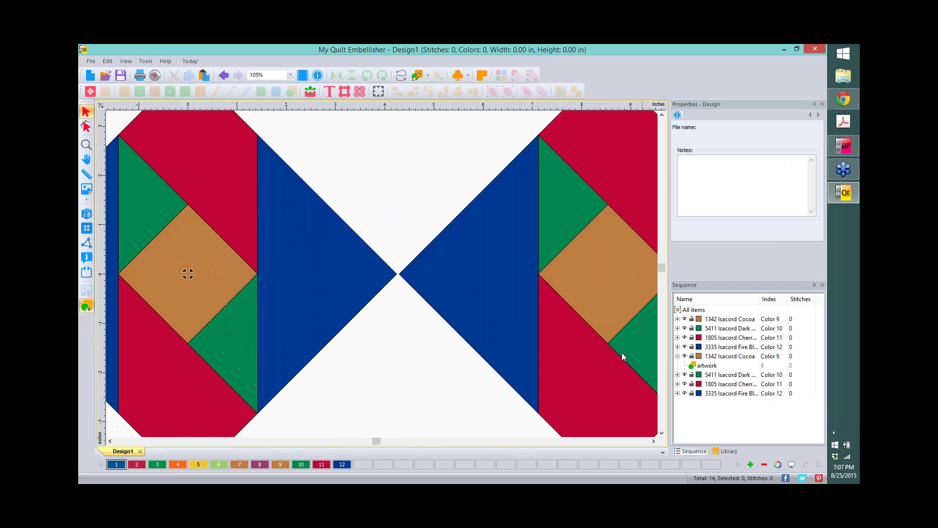
{"action": "left_click", "coordinate": [450, 276]}
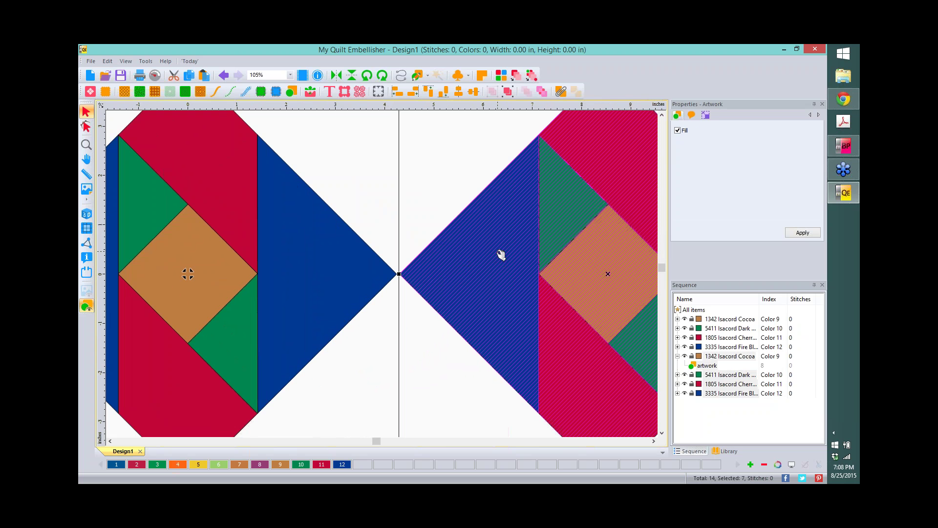
{"action": "key", "text": "Left"}
{"action": "key", "text": "Left"}
{"action": "key", "text": "Left"}
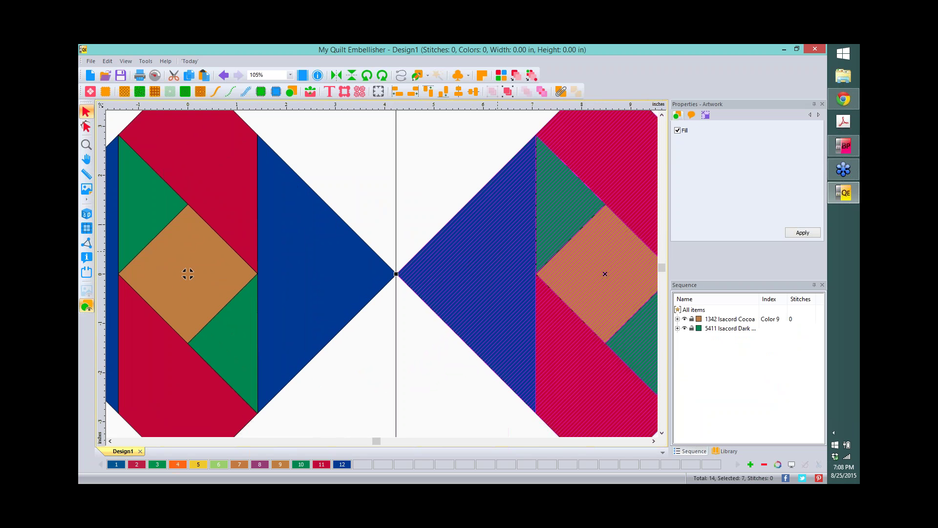
{"action": "key", "text": "Left"}
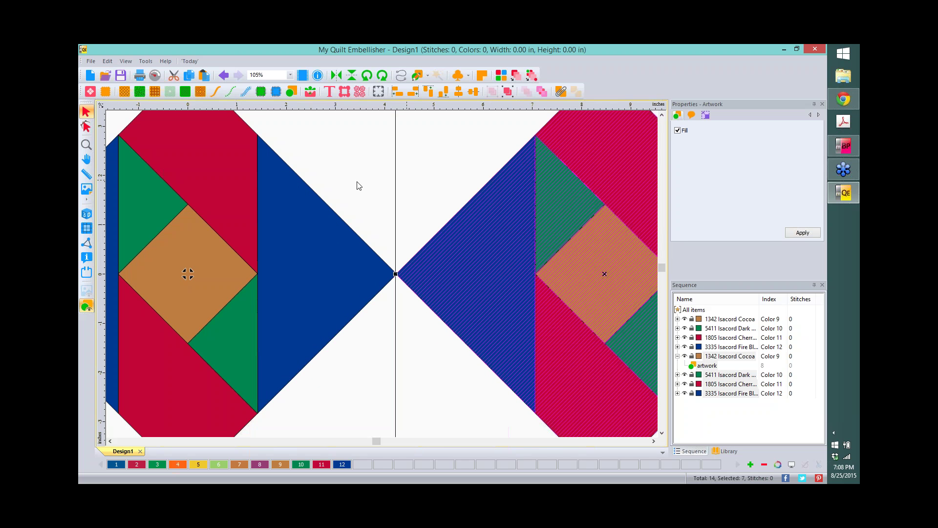
{"action": "left_click", "coordinate": [364, 162]}
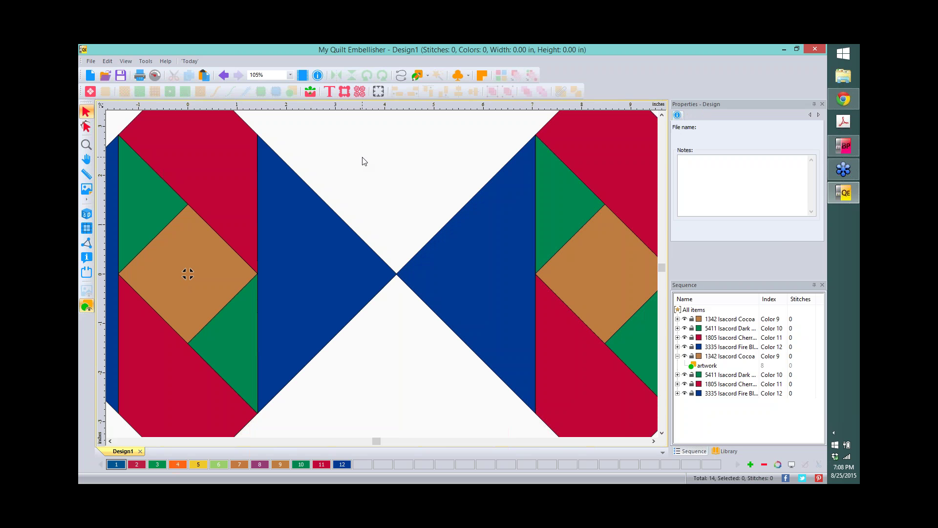
Nudge the right-hand block away from the left diamond and back to its position, including one increment in each direction.
{"action": "scroll", "coordinate": [430, 176], "scroll_direction": "down", "scroll_amount": 2}
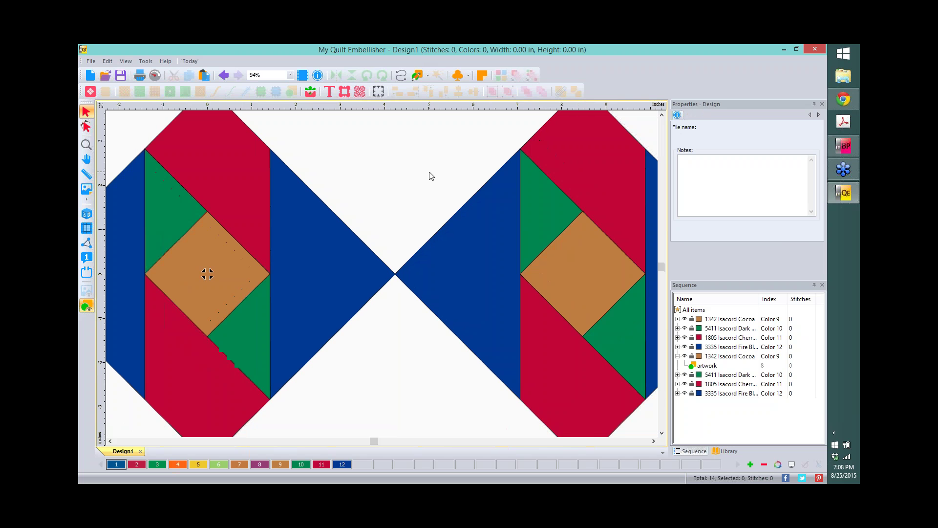
{"action": "scroll", "coordinate": [430, 176], "scroll_direction": "down", "scroll_amount": 1}
{"action": "left_click", "coordinate": [488, 274]}
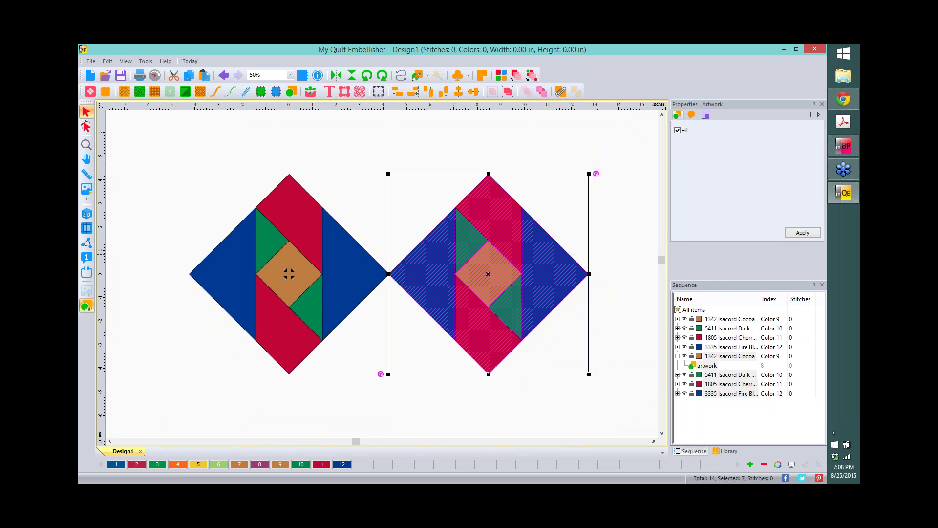
{"action": "key", "text": "Right"}
{"action": "key", "text": "Right"}
{"action": "key", "text": "Right"}
{"action": "key", "text": "Right"}
{"action": "key", "text": "Right"}
{"action": "key", "text": "Right"}
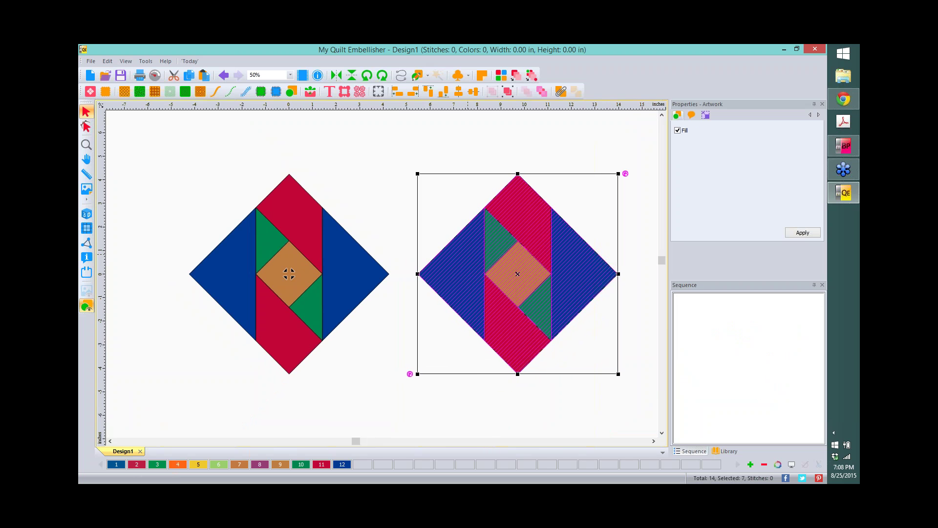
{"action": "key", "text": "Left"}
{"action": "key", "text": "Left"}
{"action": "key", "text": "Left"}
{"action": "key", "text": "Left"}
{"action": "key", "text": "Left"}
{"action": "key", "text": "Left"}
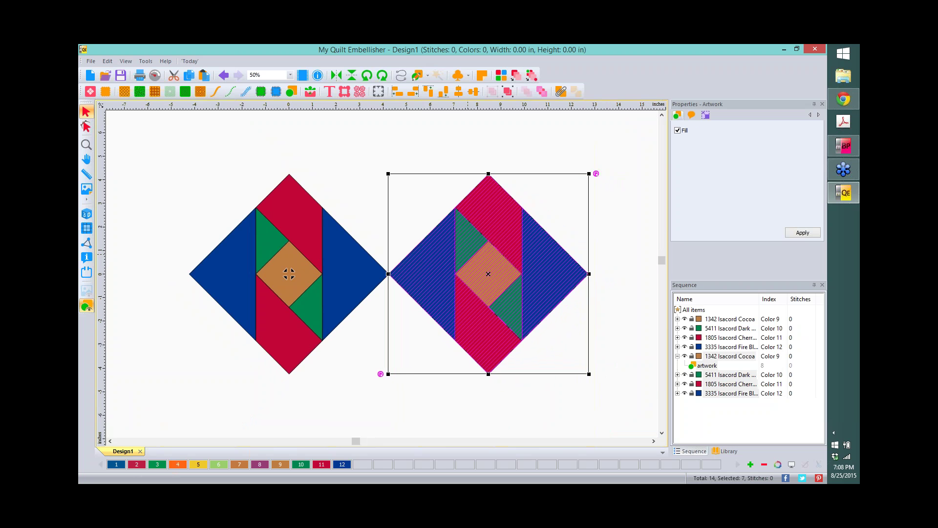
{"action": "key", "text": "Right"}
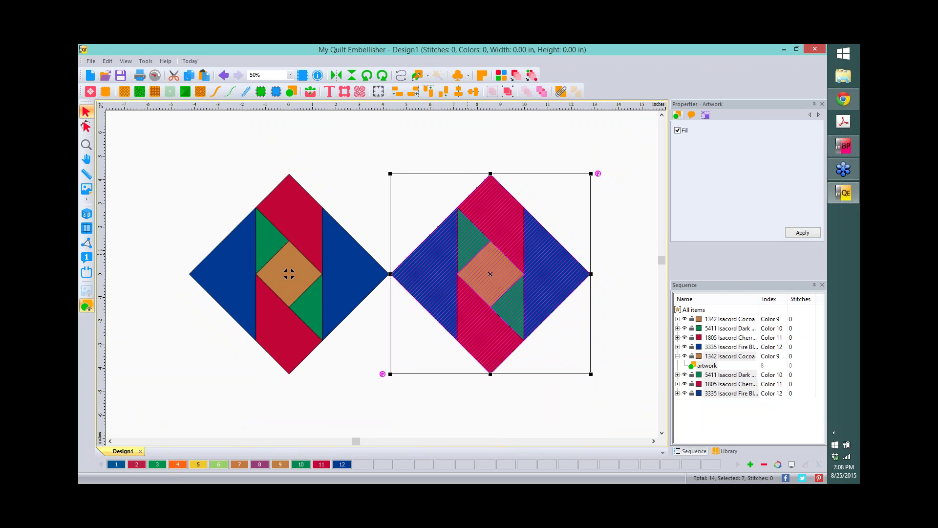
{"action": "key", "text": "Left"}
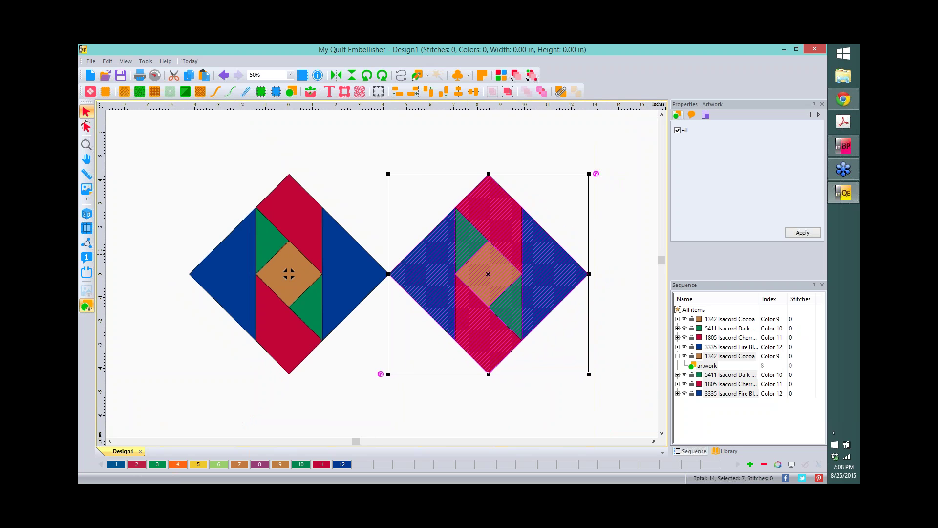
Fine-tune the right-hand block with small rightward nudges so its corner point just meets the left diamond's corner.
{"action": "left_click", "coordinate": [380, 251]}
{"action": "scroll", "coordinate": [394, 283], "scroll_direction": "up", "scroll_amount": 8}
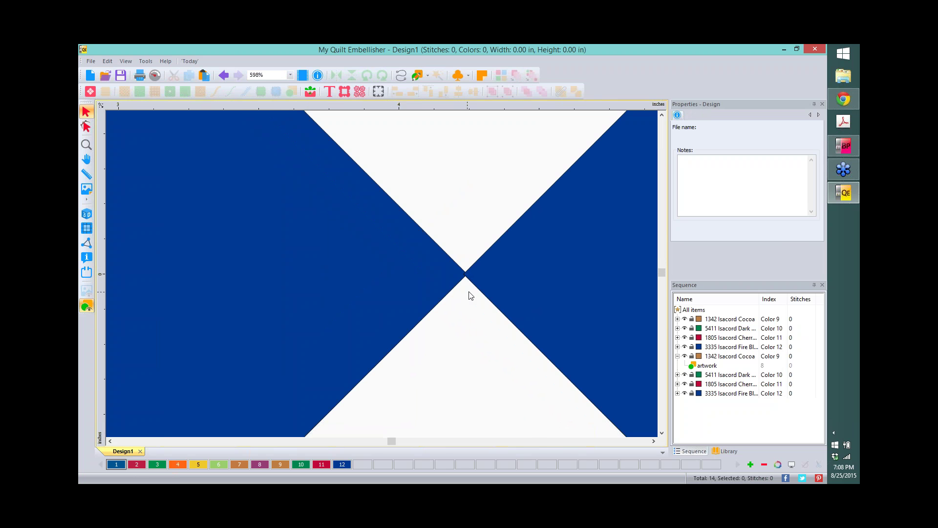
{"action": "left_click", "coordinate": [653, 442]}
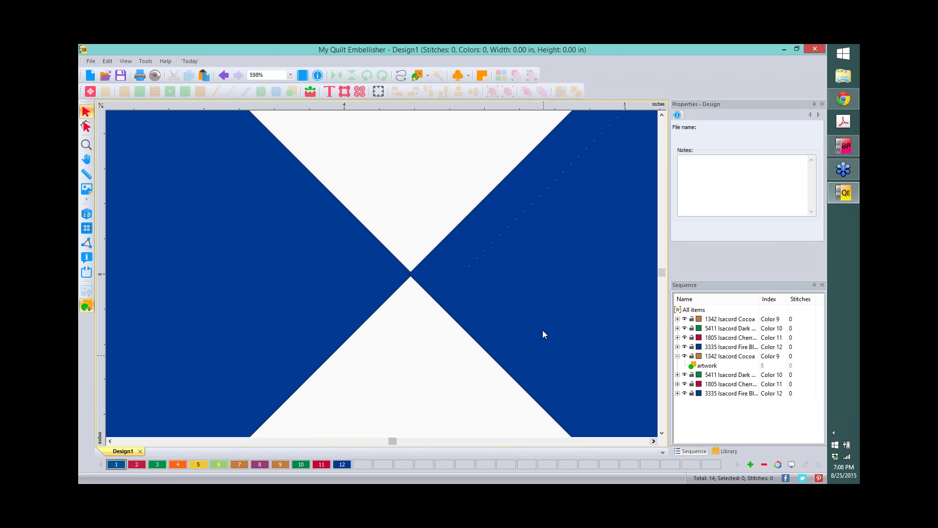
{"action": "left_click", "coordinate": [534, 302]}
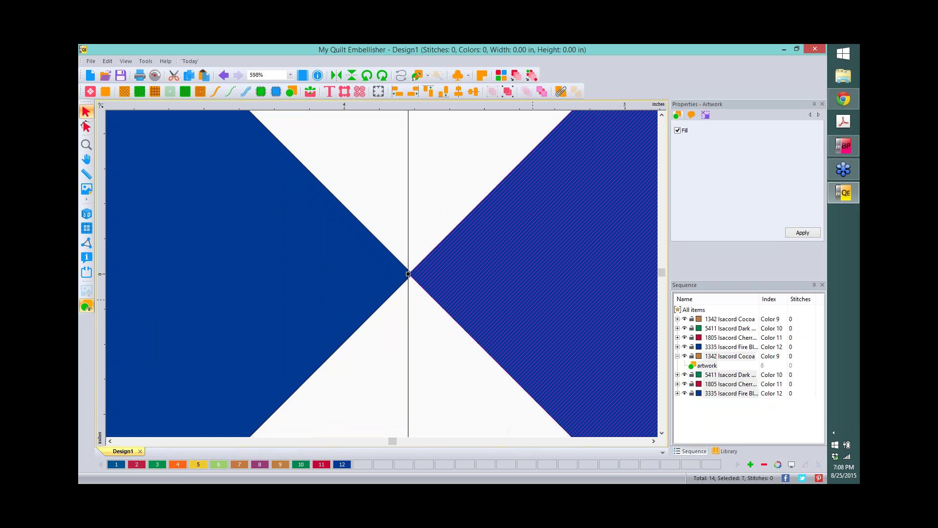
{"action": "key", "text": "Right"}
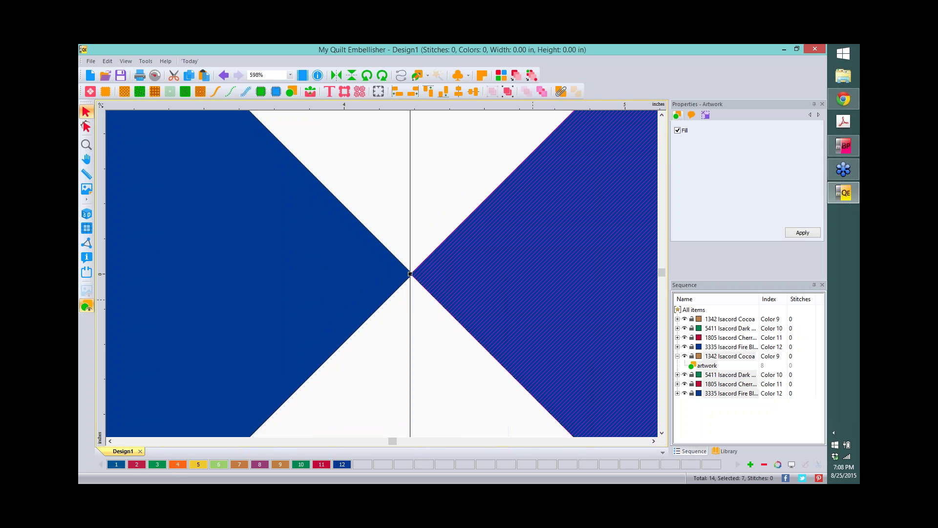
{"action": "key", "text": "Right"}
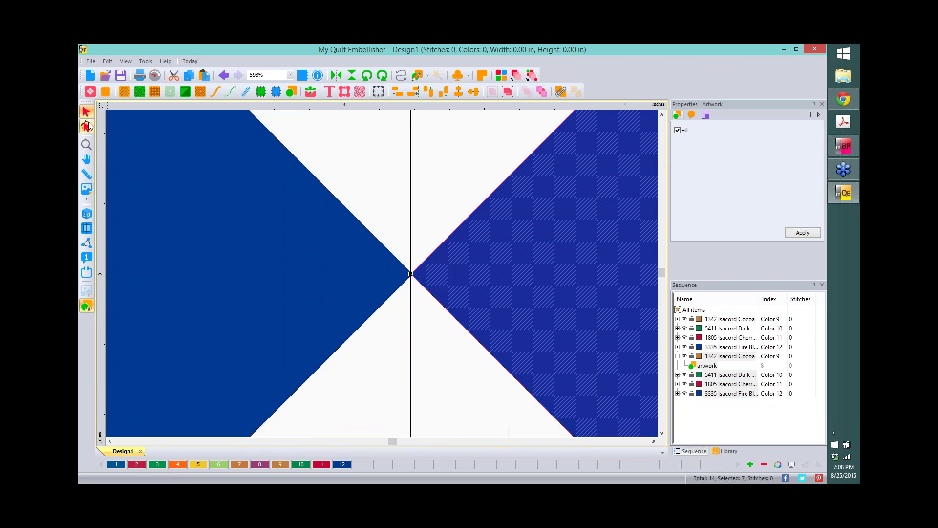
Show the grid over the workspace and select the right-hand block again with both diamonds in view.
{"action": "left_click", "coordinate": [87, 229]}
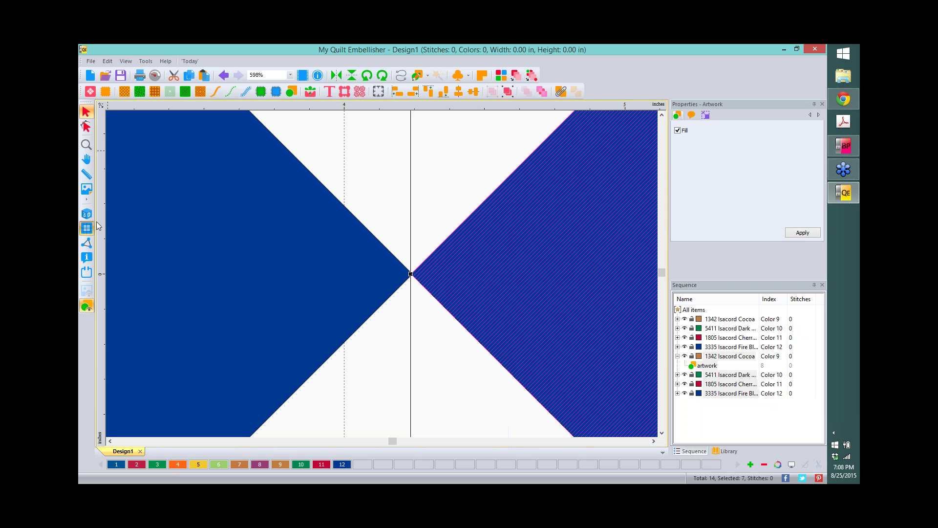
{"action": "left_click", "coordinate": [320, 403]}
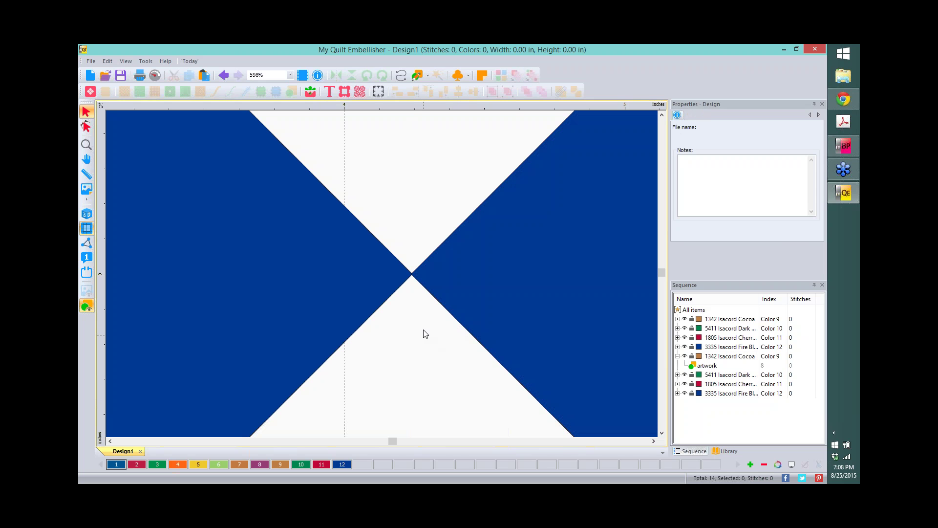
{"action": "left_click", "coordinate": [458, 280]}
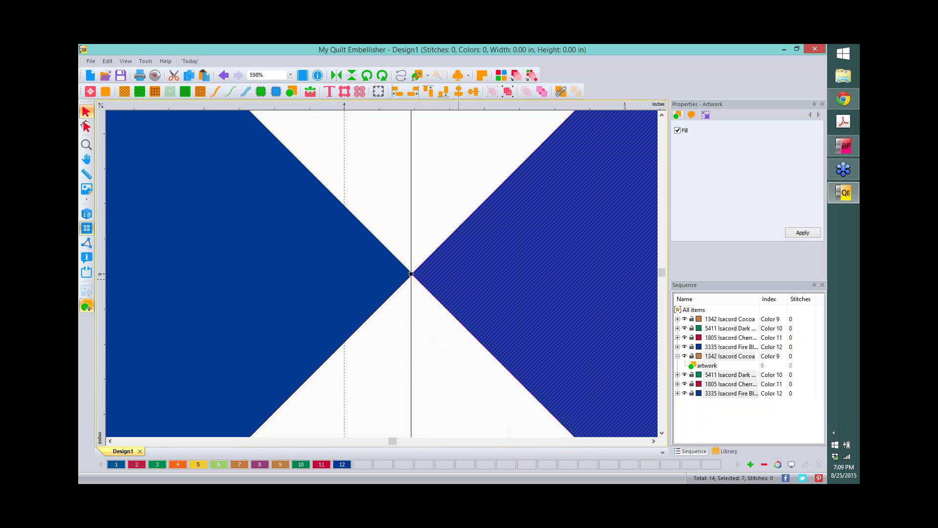
{"action": "scroll", "coordinate": [420, 212], "scroll_direction": "down", "scroll_amount": 3}
{"action": "scroll", "coordinate": [420, 211], "scroll_direction": "down", "scroll_amount": 10}
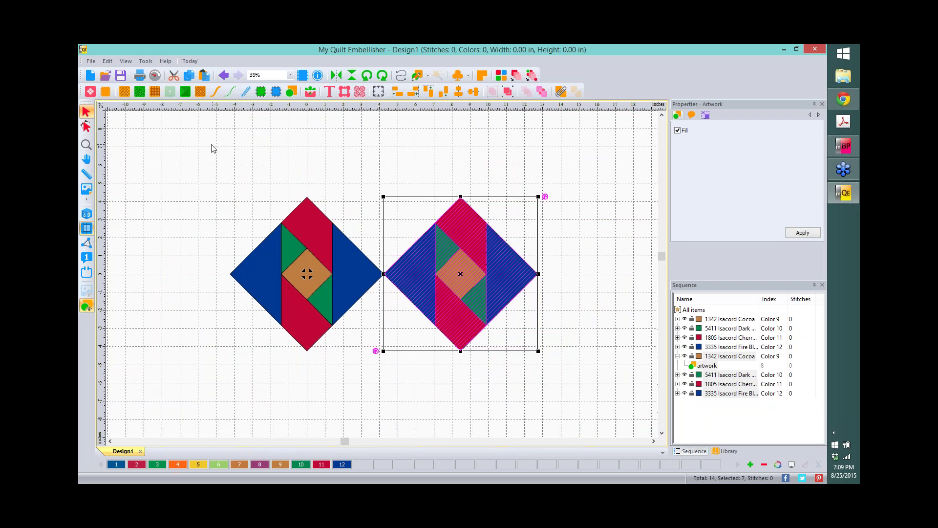
Select both diamond blocks and apply Center Origin so the ruler origin falls where their corners meet.
{"action": "left_click_drag", "start_coordinate": [181, 143], "coordinate": [196, 159]}
{"action": "left_click_drag", "start_coordinate": [231, 192], "coordinate": [603, 423]}
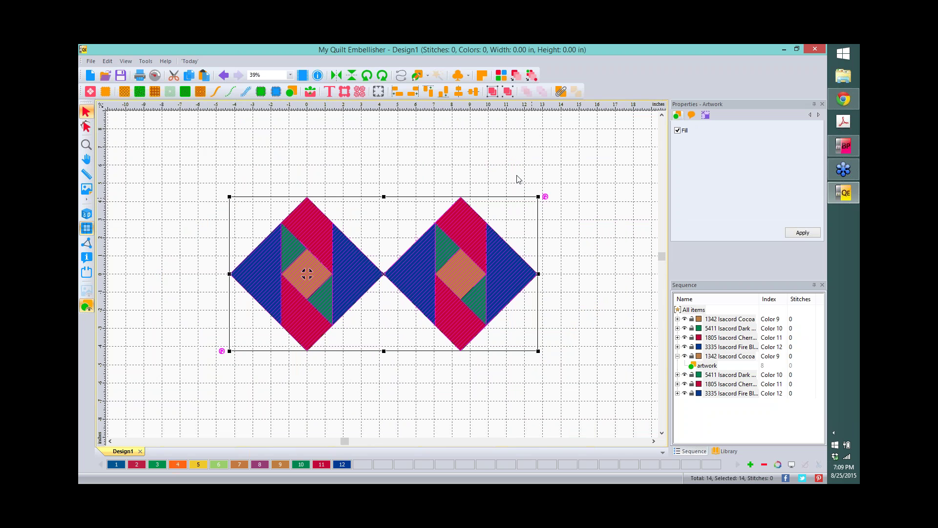
{"action": "right_click", "coordinate": [406, 108]}
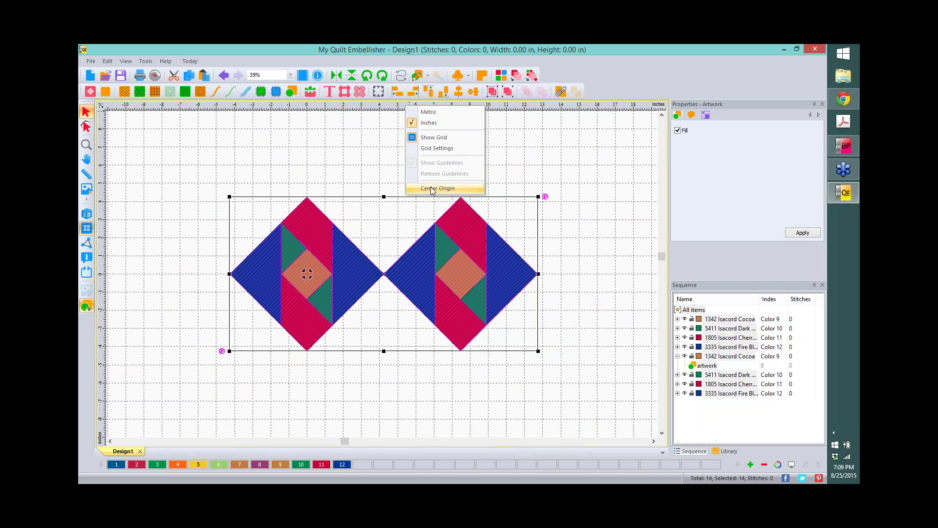
{"action": "left_click", "coordinate": [437, 189]}
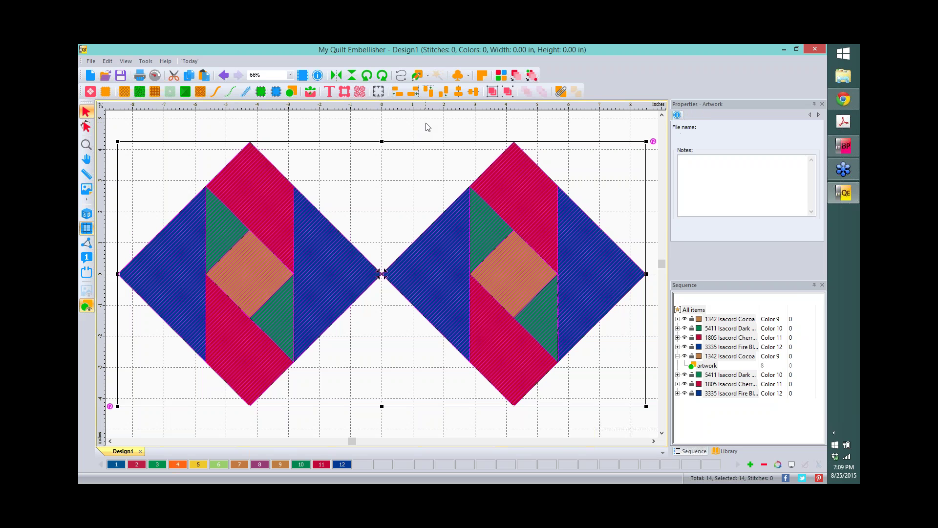
Clear the selection, select the right-hand block alone, and finish with both diamond blocks selected together.
{"action": "left_click", "coordinate": [268, 262]}
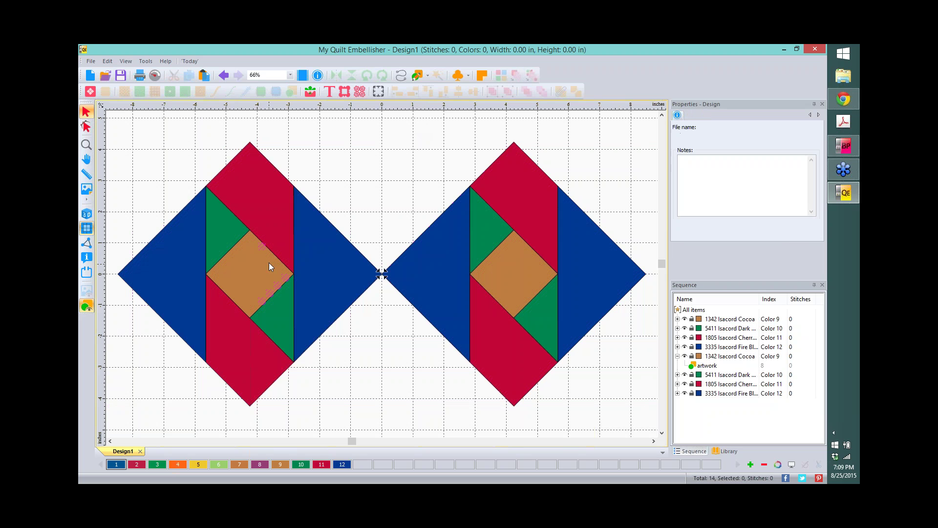
{"action": "left_click", "coordinate": [519, 221]}
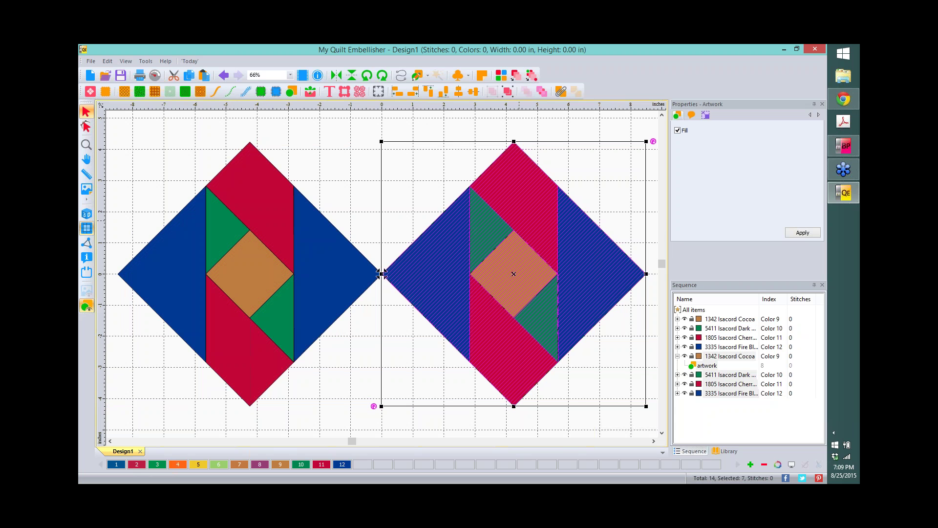
{"action": "scroll", "coordinate": [523, 221], "scroll_direction": "down", "scroll_amount": 3}
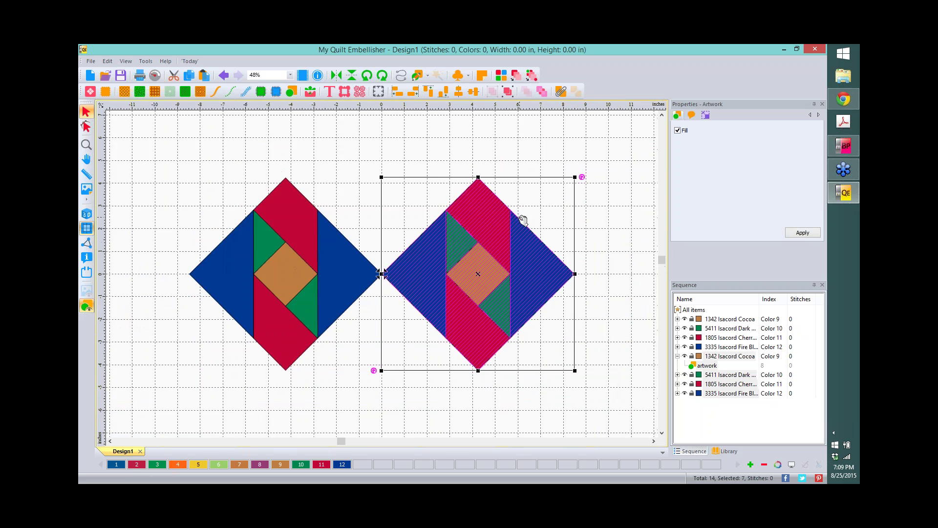
{"action": "left_click_drag", "start_coordinate": [184, 159], "coordinate": [594, 405]}
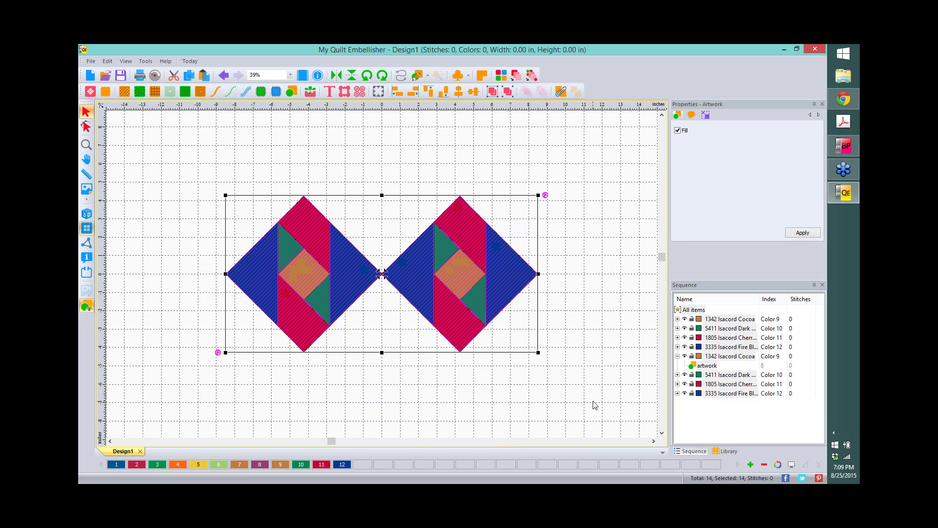
Try to duplicate the two selected diamond blocks by copying them and pasting the copy in place.
{"action": "left_click", "coordinate": [508, 91]}
{"action": "right_click", "coordinate": [318, 251]}
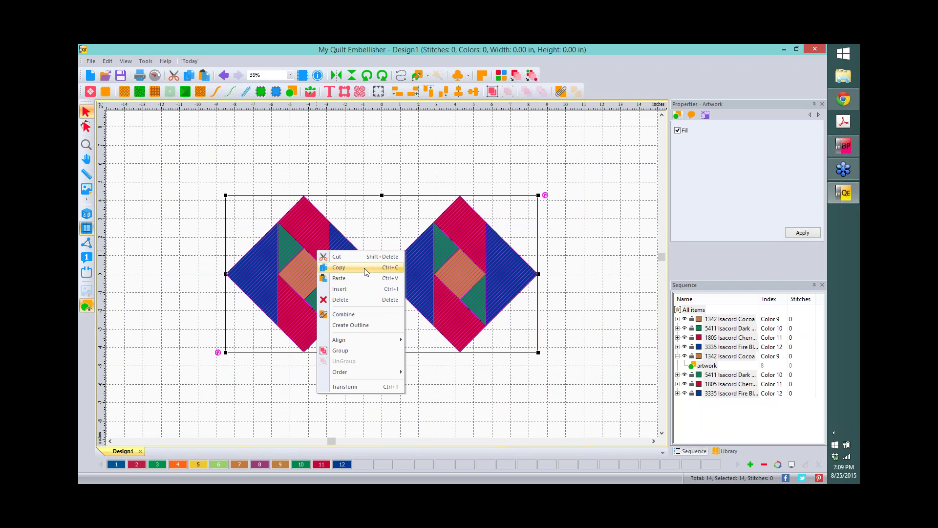
{"action": "left_click", "coordinate": [366, 271]}
{"action": "right_click", "coordinate": [303, 266]}
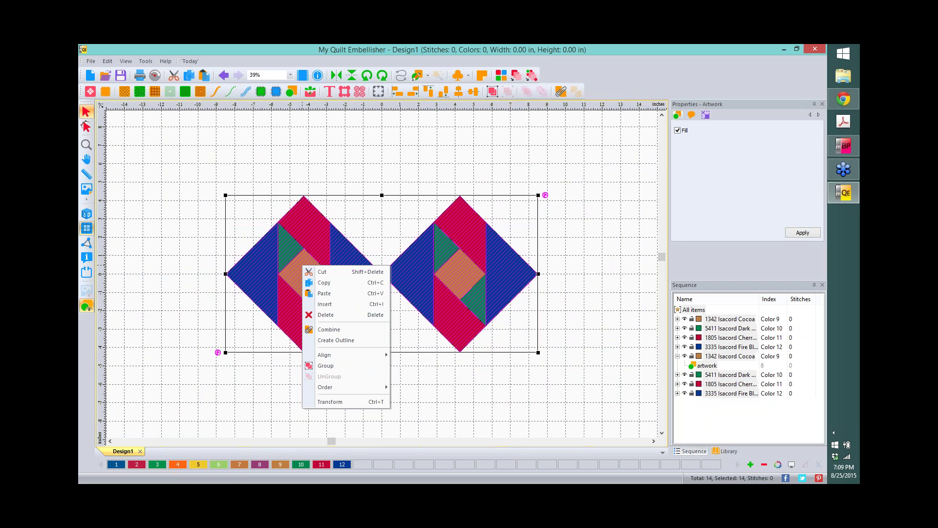
{"action": "left_click", "coordinate": [344, 293]}
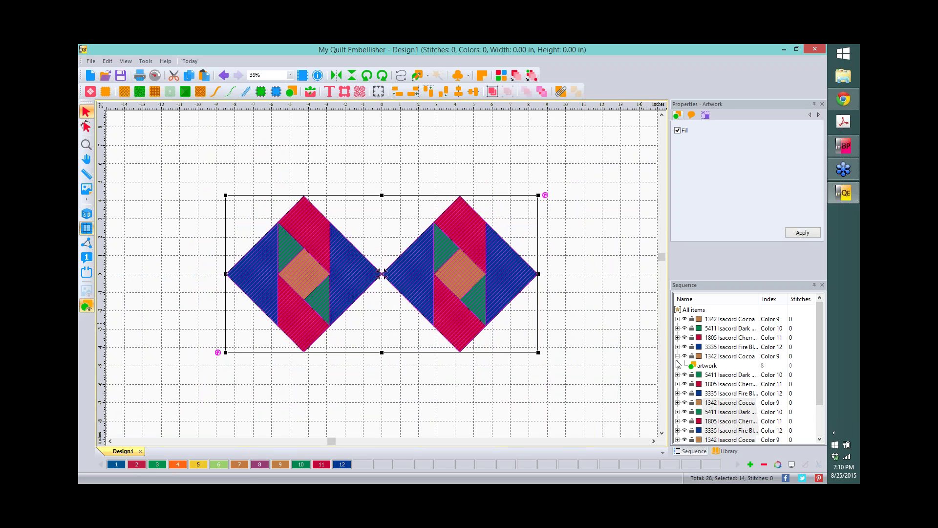
Look through the pasted pieces in the sequence list and undo the paste.
{"action": "left_click", "coordinate": [679, 360]}
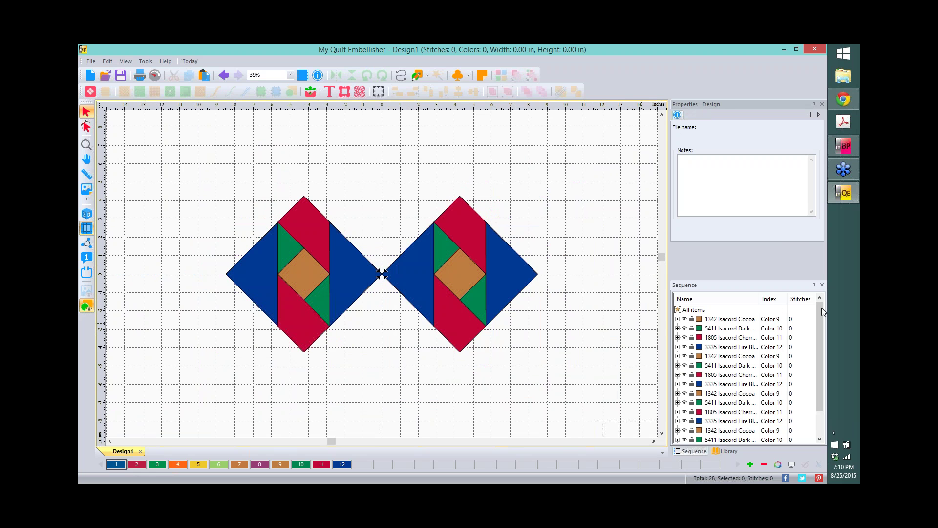
{"action": "left_click_drag", "start_coordinate": [819, 309], "coordinate": [820, 386]}
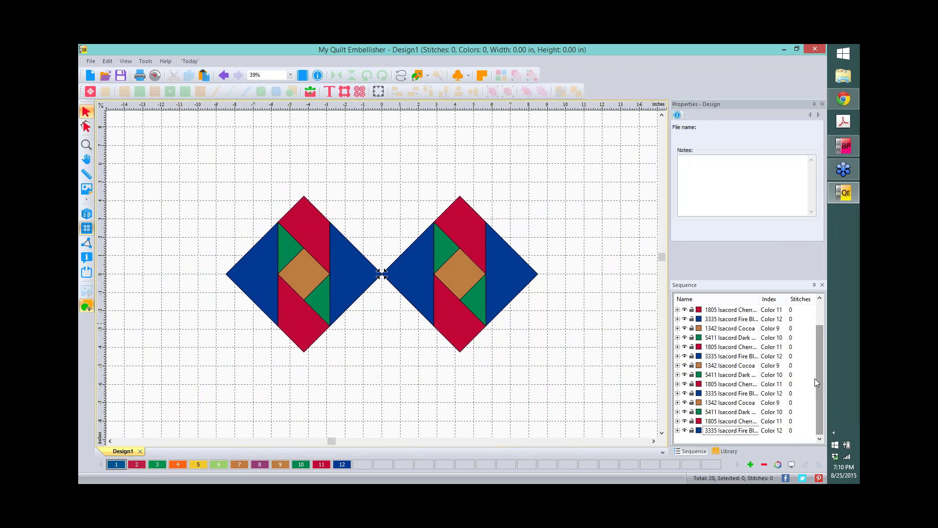
{"action": "left_click", "coordinate": [483, 263]}
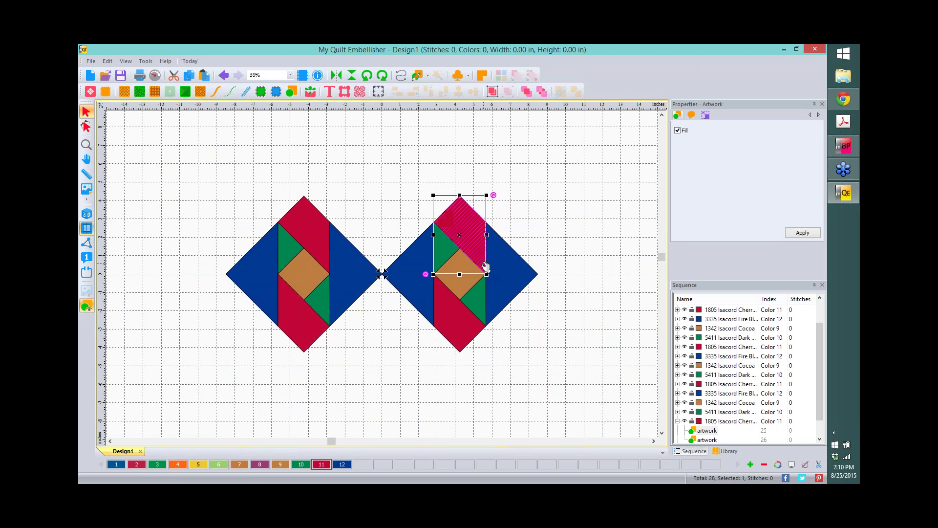
{"action": "left_click", "coordinate": [564, 279]}
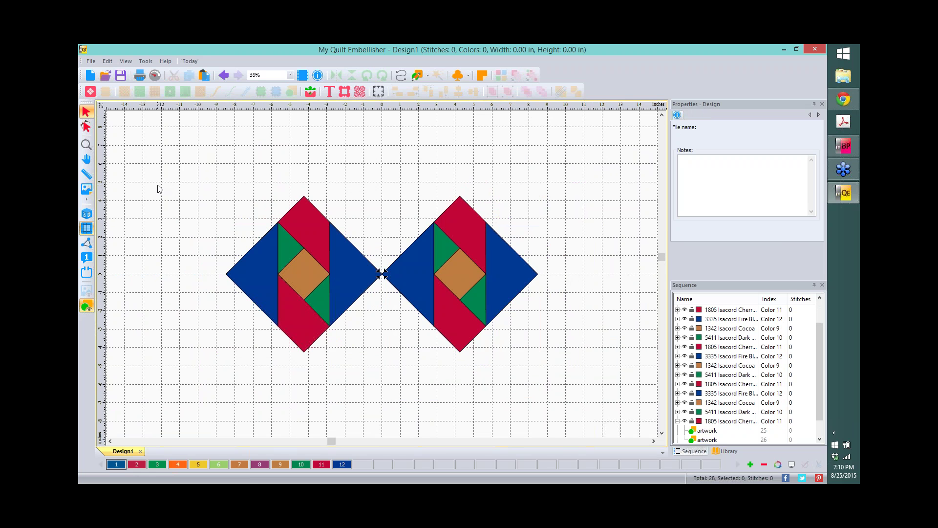
{"action": "left_click_drag", "start_coordinate": [815, 386], "coordinate": [826, 435]}
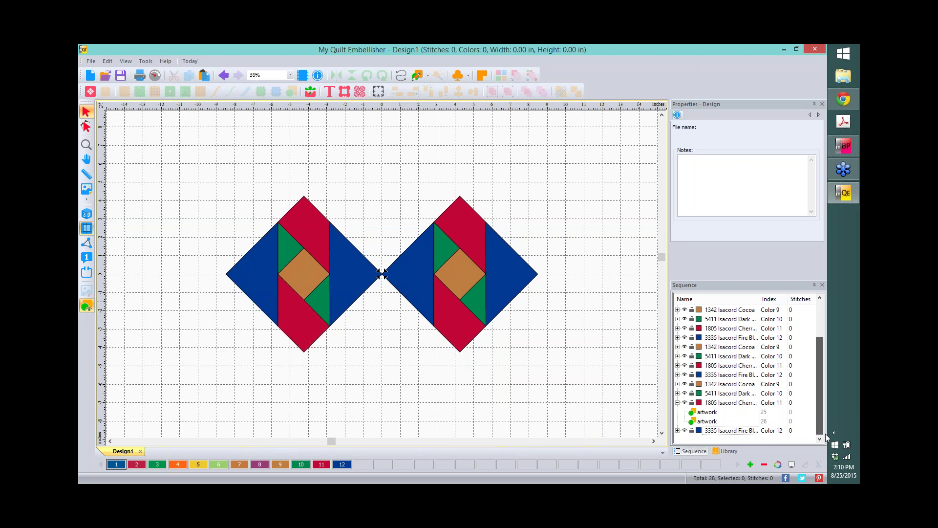
{"action": "left_click", "coordinate": [677, 430]}
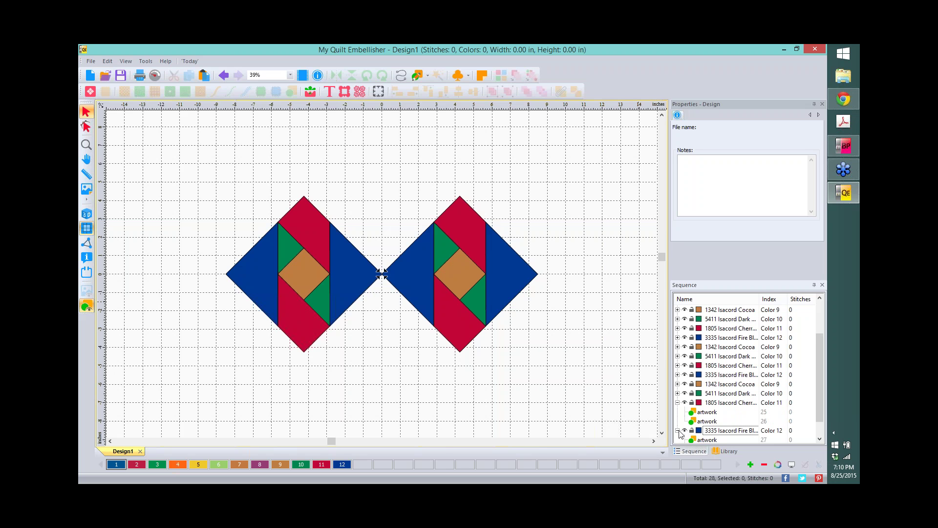
{"action": "left_click", "coordinate": [677, 402]}
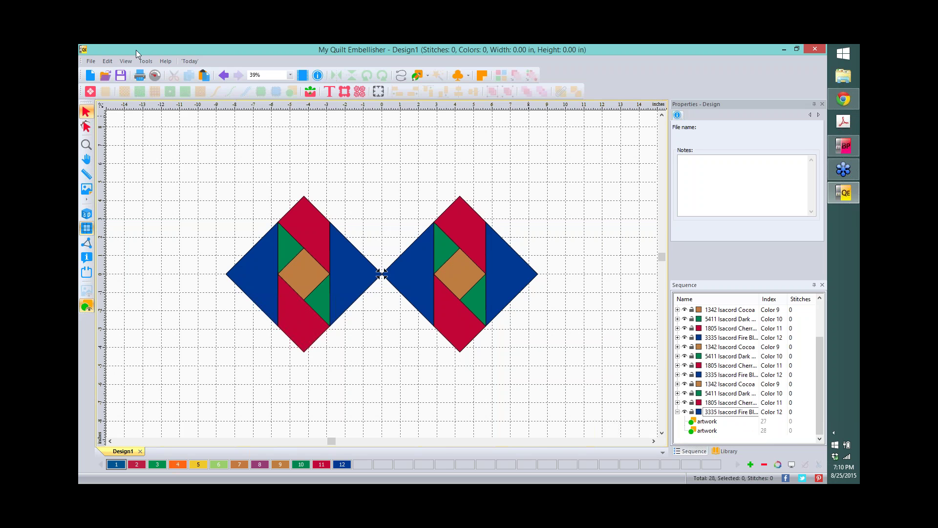
{"action": "left_click", "coordinate": [225, 76]}
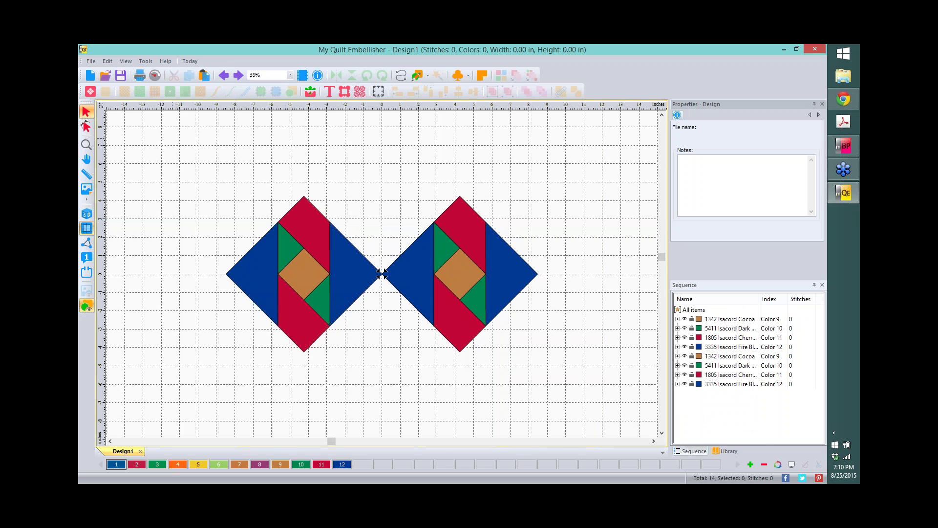
Select both diamond blocks, group them, and paste a copy of the group in place.
{"action": "left_click_drag", "start_coordinate": [169, 157], "coordinate": [603, 405]}
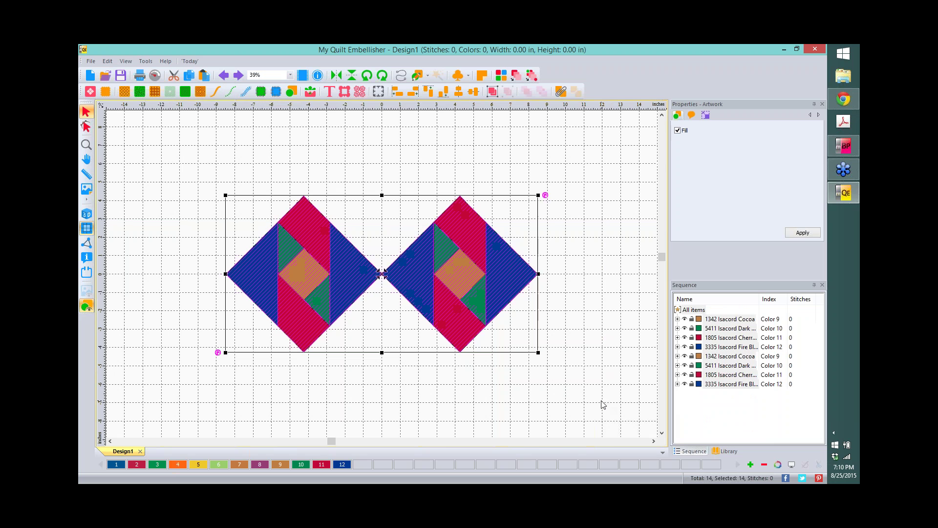
{"action": "left_click", "coordinate": [494, 92]}
{"action": "right_click", "coordinate": [290, 233]}
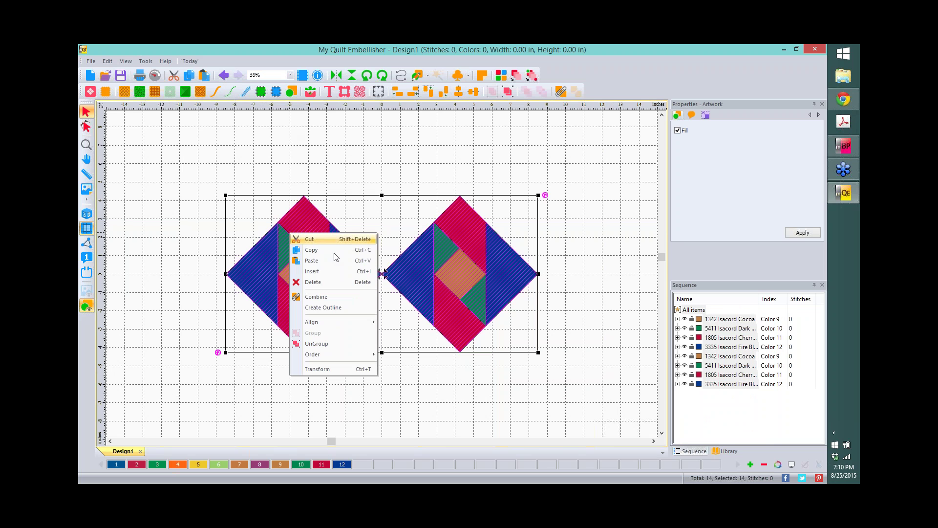
{"action": "left_click", "coordinate": [321, 250]}
{"action": "right_click", "coordinate": [296, 247]}
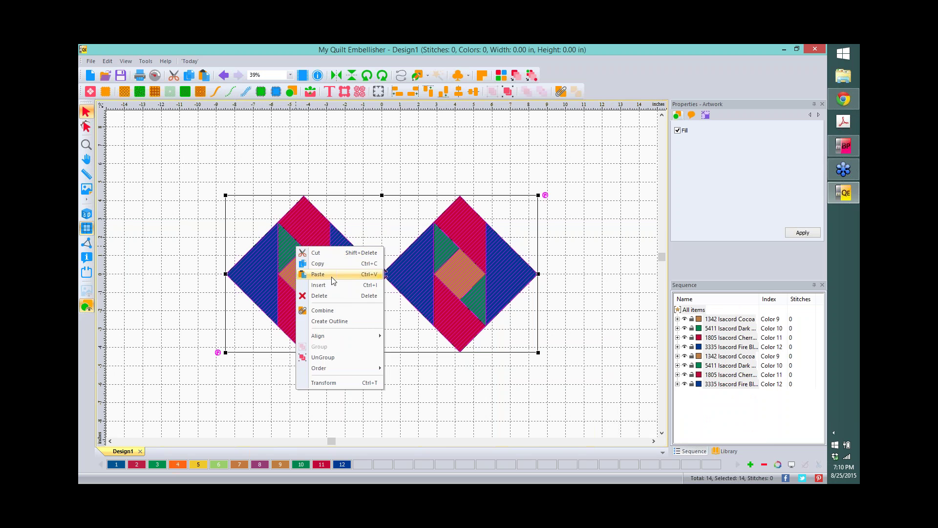
{"action": "left_click", "coordinate": [331, 276]}
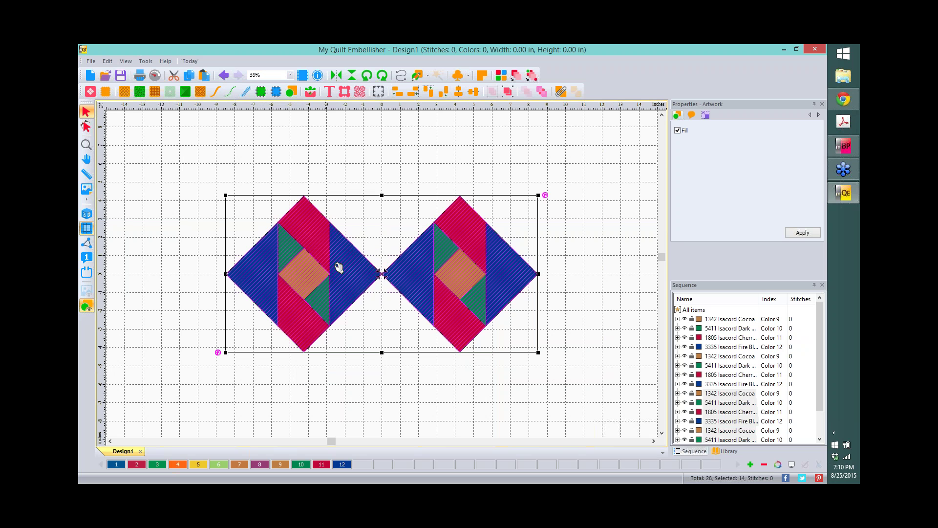
Rotate the pasted pair of diamonds a quarter turn left so it stands vertically across the original pair, and clear the selection.
{"action": "left_click", "coordinate": [367, 74]}
{"action": "left_click", "coordinate": [367, 75]}
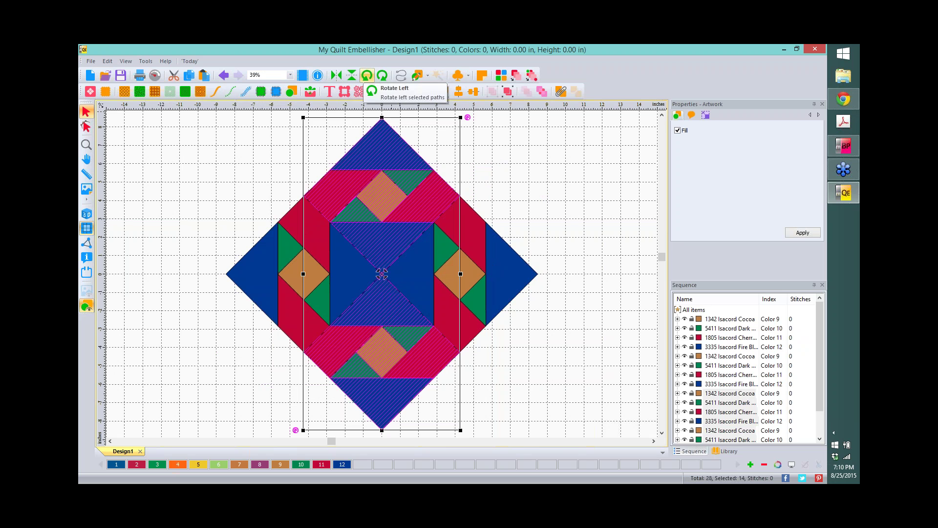
{"action": "left_click", "coordinate": [546, 199]}
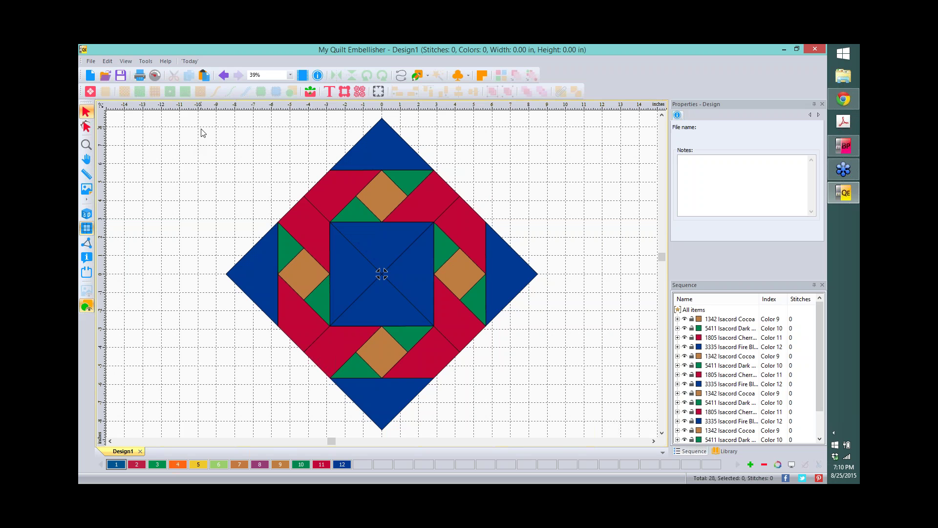
Group all four diamond blocks and rotate the group 45 degrees right so its outer edges run horizontally and vertically.
{"action": "key", "text": "ctrl+a"}
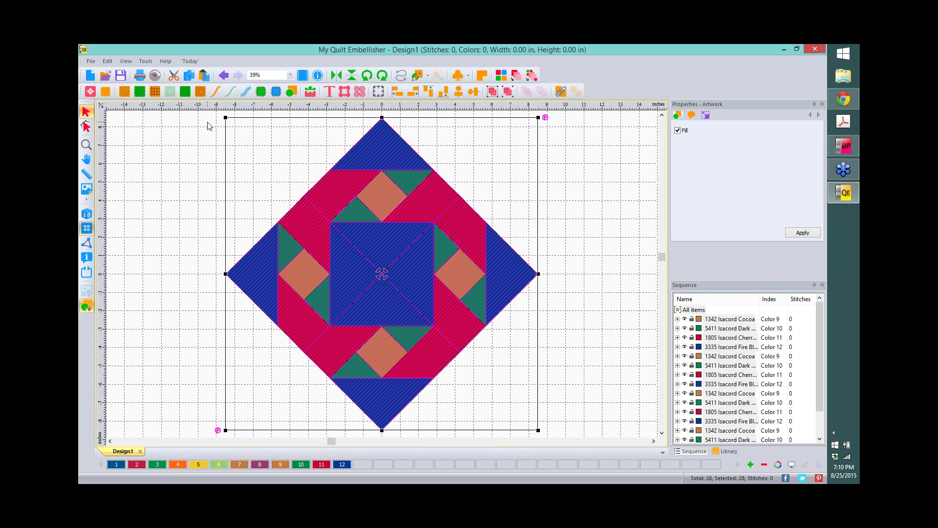
{"action": "left_click", "coordinate": [492, 91]}
{"action": "left_click", "coordinate": [382, 75]}
{"action": "left_click", "coordinate": [382, 75]}
{"action": "key", "text": "ctrl+z"}
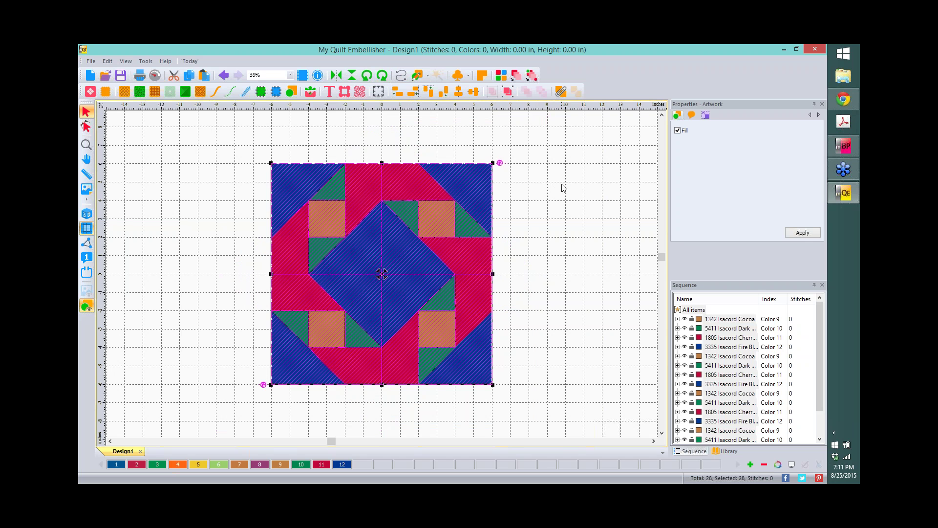
{"action": "left_click", "coordinate": [562, 187]}
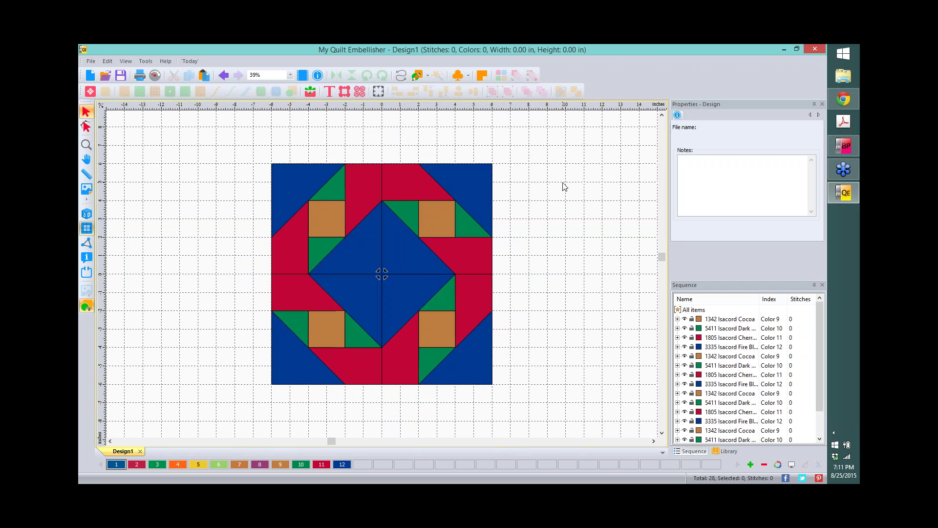
Select the grouped square block and paste a copy of it in place.
{"action": "left_click_drag", "start_coordinate": [240, 142], "coordinate": [556, 421]}
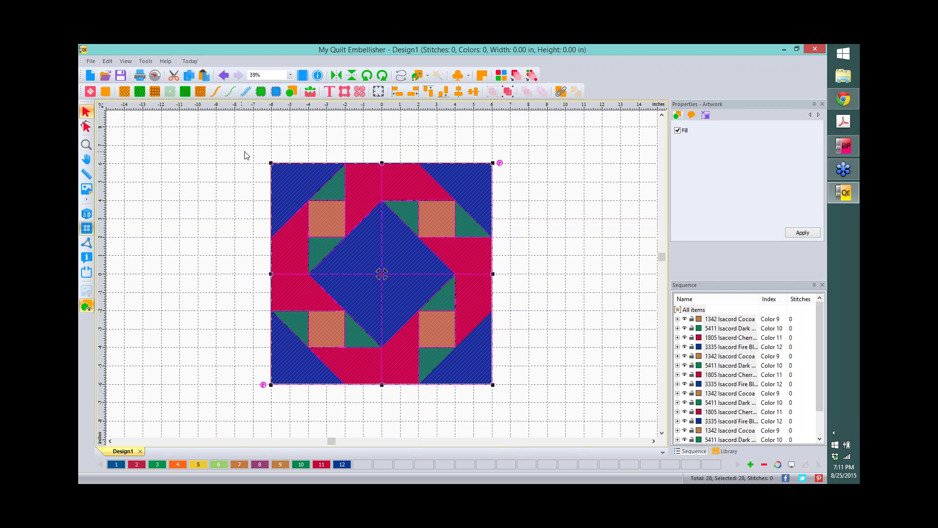
{"action": "right_click", "coordinate": [349, 226]}
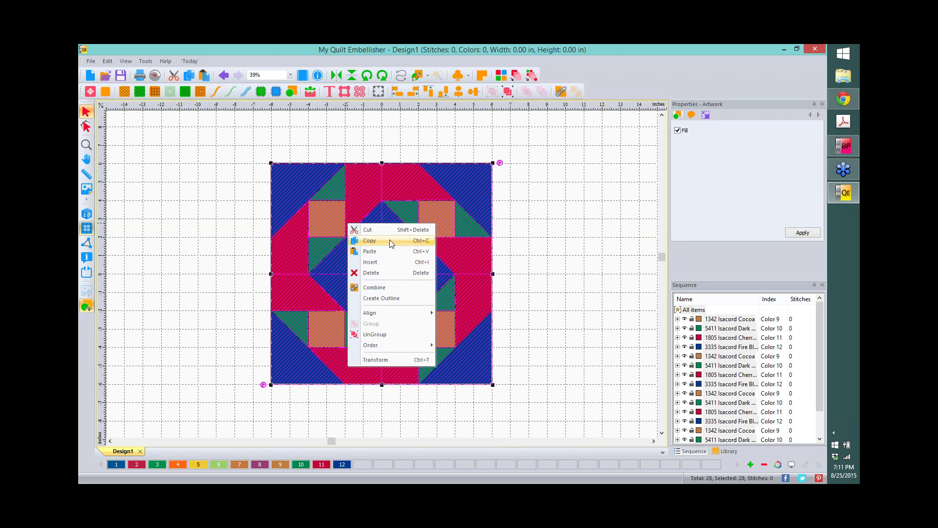
{"action": "left_click", "coordinate": [389, 239]}
{"action": "right_click", "coordinate": [389, 240]}
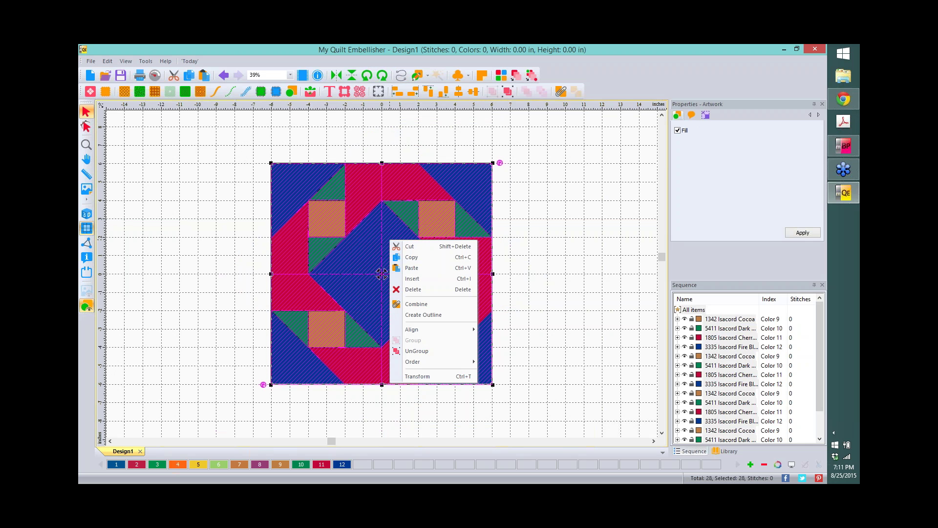
{"action": "left_click", "coordinate": [412, 268]}
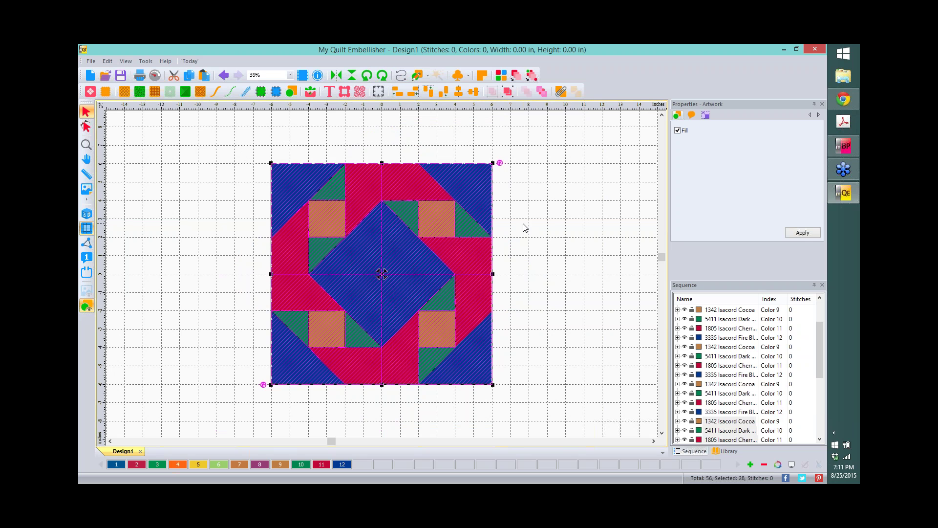
Move the pasted square horizontally to the right until it sits just beside the original with a small gap.
{"action": "key", "text": "Right"}
{"action": "key", "text": "Right"}
{"action": "key", "text": "Right"}
{"action": "key", "text": "Right"}
{"action": "key", "text": "Right"}
{"action": "key", "text": "Right"}
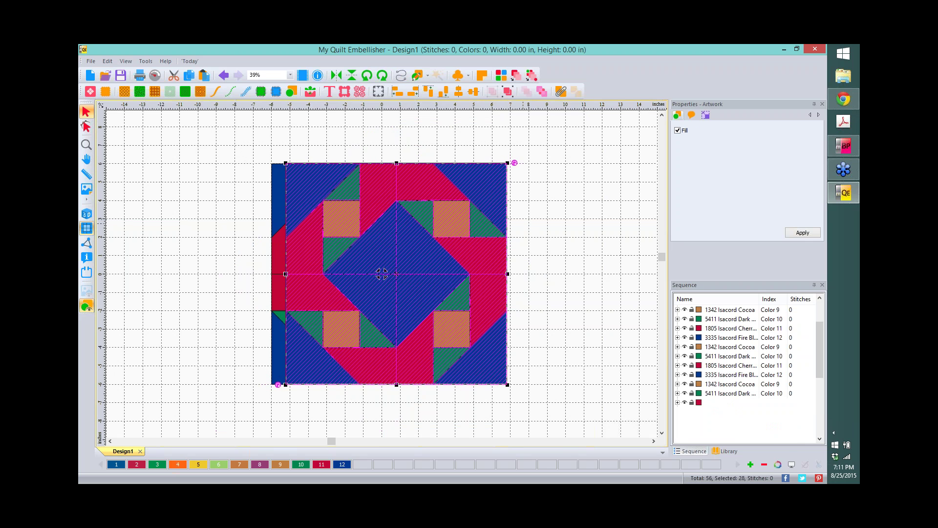
{"action": "key", "text": "Right"}
{"action": "key", "text": "Right"}
{"action": "key", "text": "Right"}
{"action": "key", "text": "Right"}
{"action": "key", "text": "Right"}
{"action": "key", "text": "Right"}
{"action": "key", "text": "Right"}
{"action": "key", "text": "Right"}
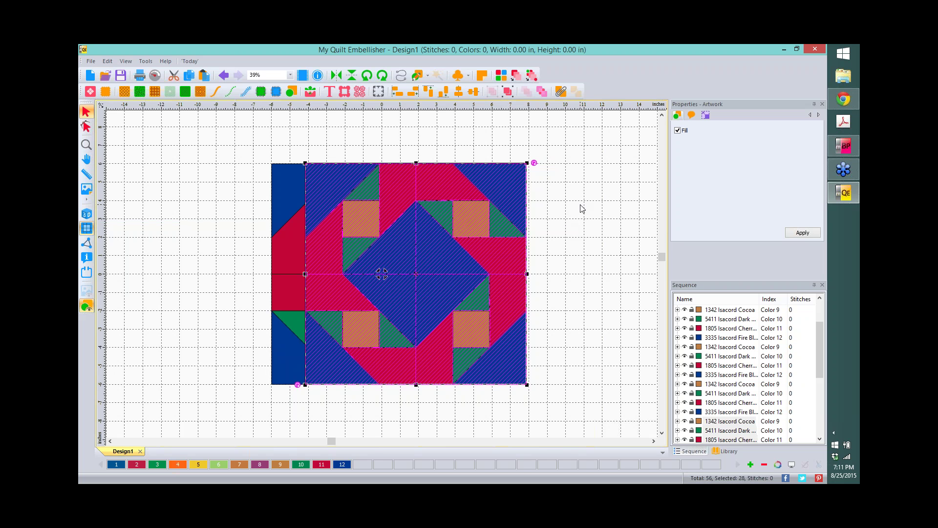
{"action": "scroll", "coordinate": [582, 208], "scroll_direction": "down", "scroll_amount": 5}
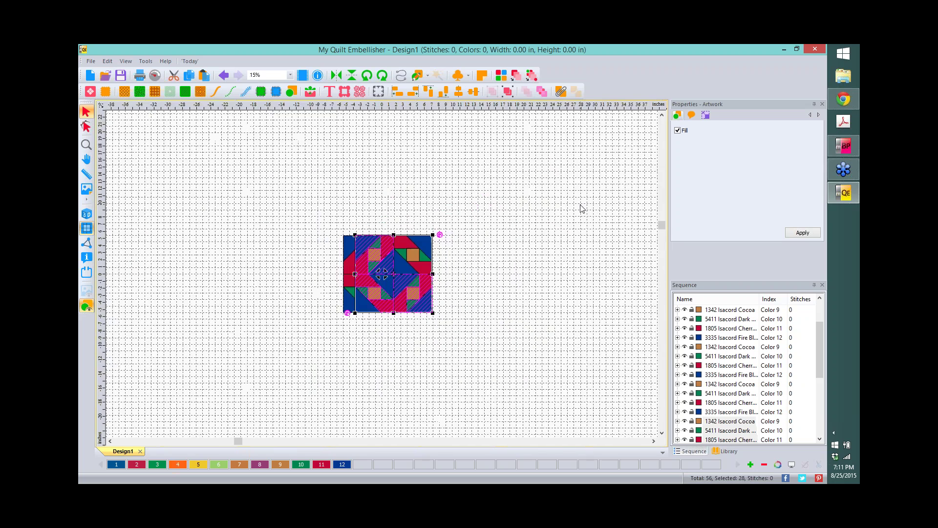
{"action": "scroll", "coordinate": [581, 209], "scroll_direction": "down", "scroll_amount": 2}
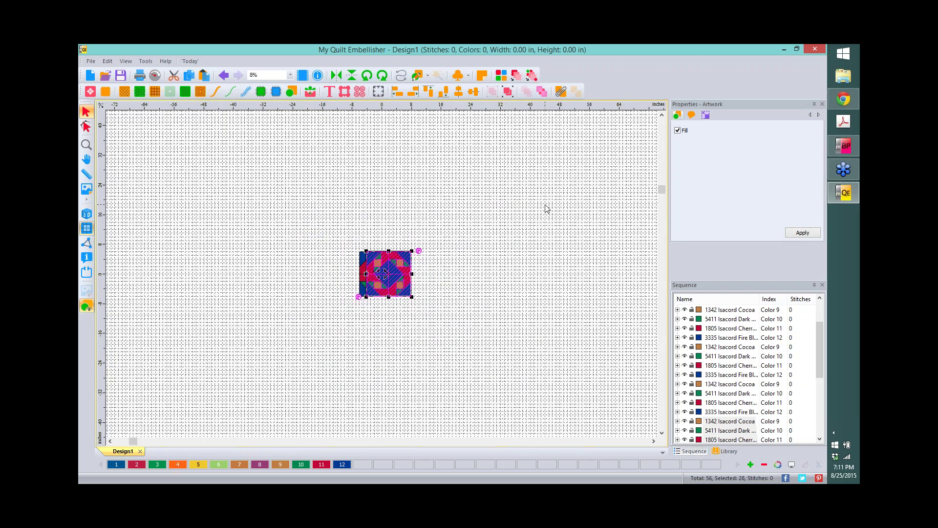
{"action": "key", "text": "Right"}
{"action": "key", "text": "Right"}
{"action": "key", "text": "Right"}
{"action": "key", "text": "Right"}
{"action": "key", "text": "Right"}
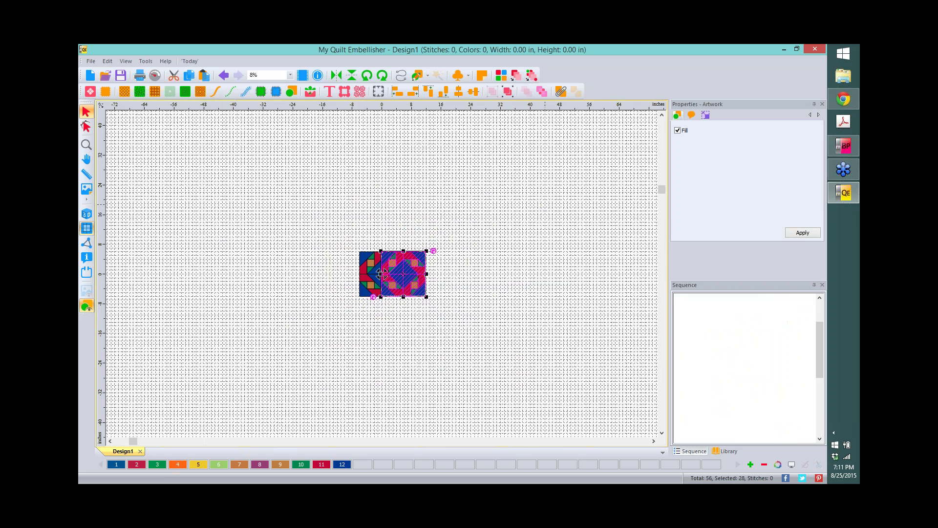
{"action": "key", "text": "Right"}
{"action": "key", "text": "Right"}
{"action": "key", "text": "Right"}
{"action": "key", "text": "Right"}
{"action": "key", "text": "Right"}
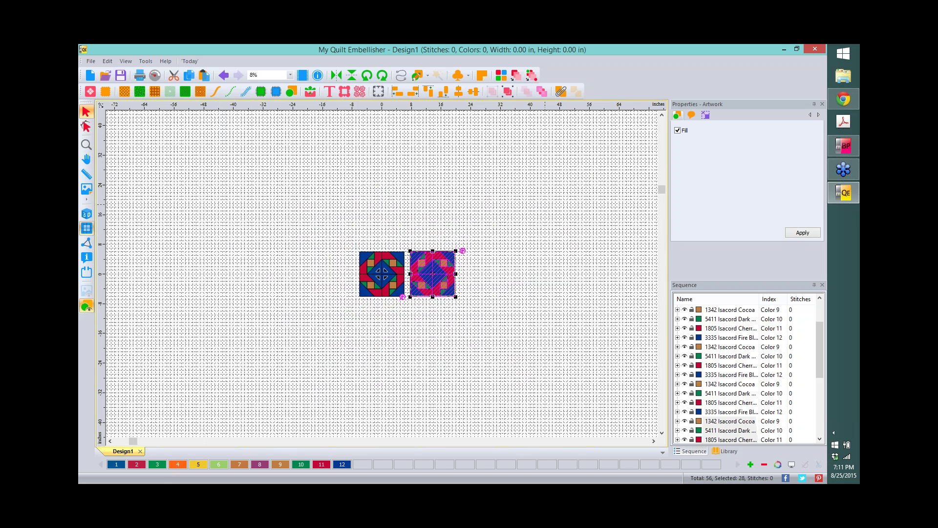
{"action": "key", "text": "Left"}
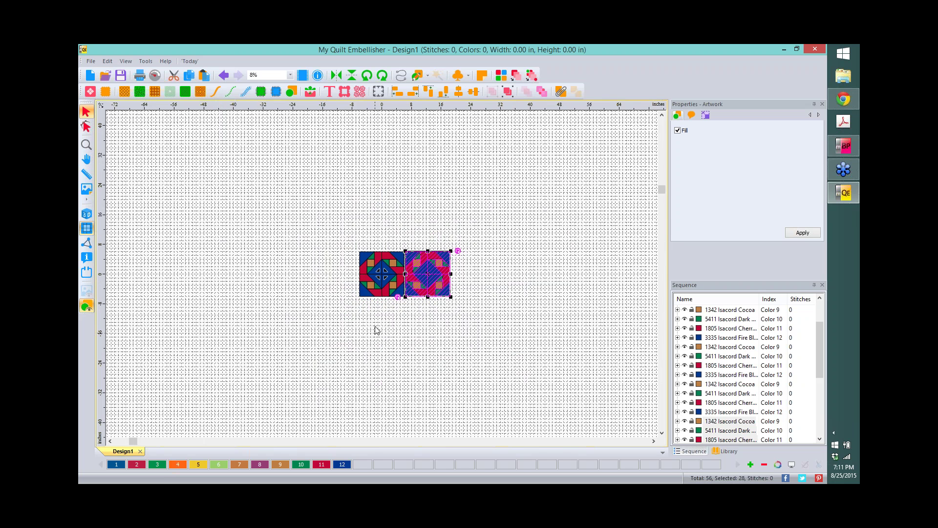
Nudge the right-hand square left in fine increments until its left edge meets the original square's right edge.
{"action": "scroll", "coordinate": [426, 285], "scroll_direction": "up", "scroll_amount": 1}
{"action": "scroll", "coordinate": [425, 285], "scroll_direction": "up", "scroll_amount": 5}
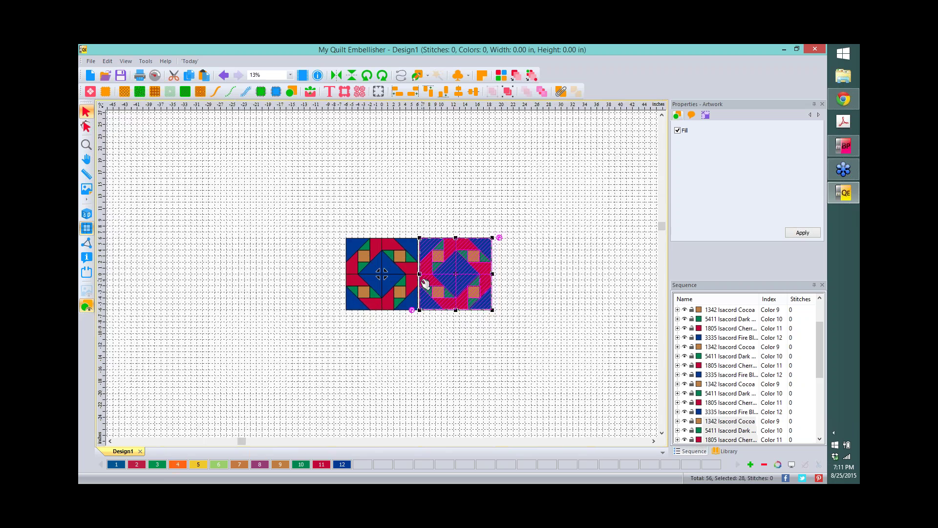
{"action": "left_click", "coordinate": [654, 441]}
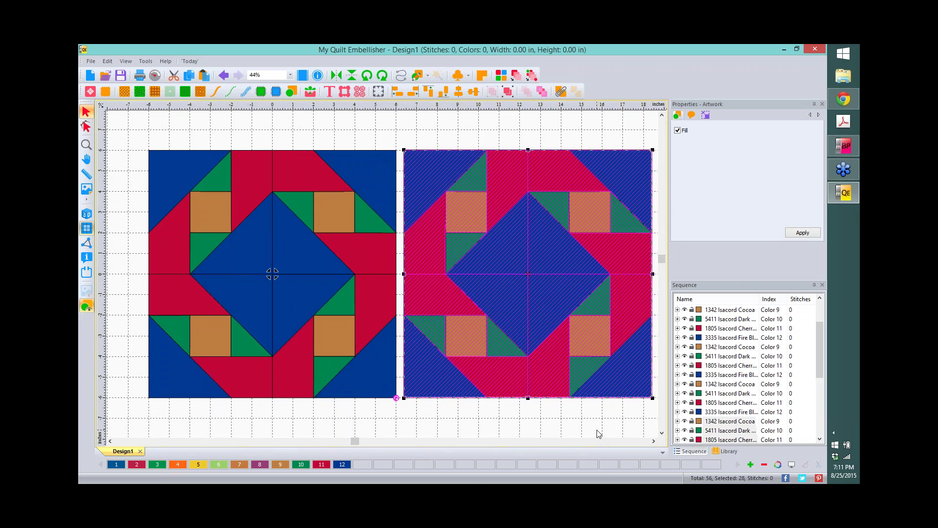
{"action": "key", "text": "Left"}
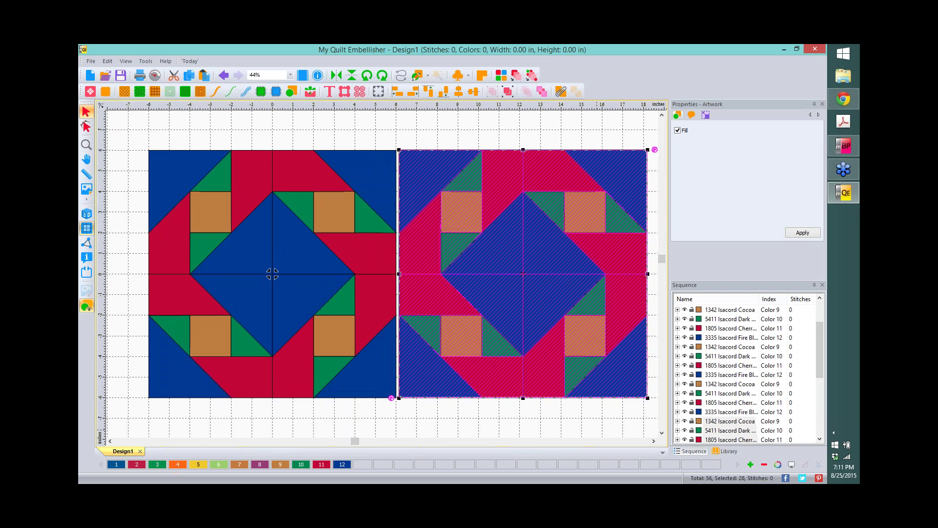
{"action": "key", "text": "Left"}
{"action": "key", "text": "Left"}
{"action": "key", "text": "Left"}
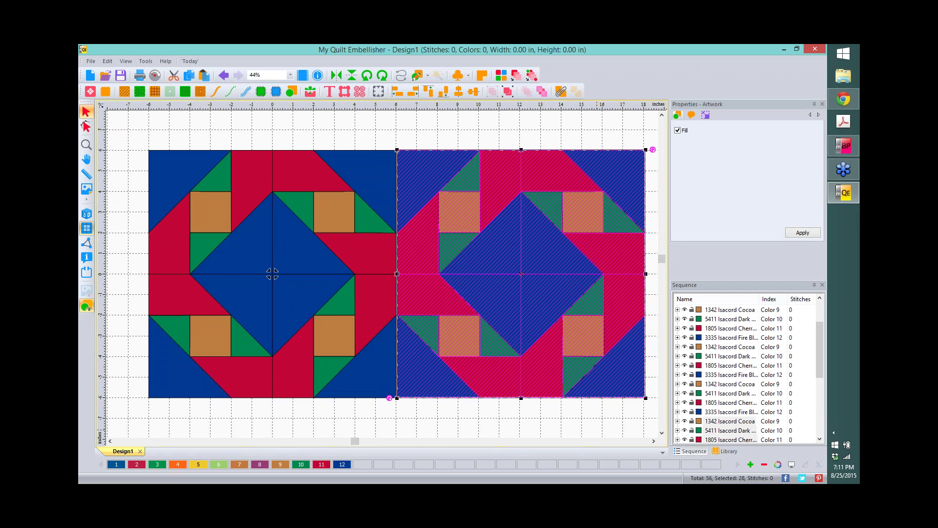
Select both square blocks and center-align them so their upper and lower edges line up.
{"action": "left_click", "coordinate": [591, 420]}
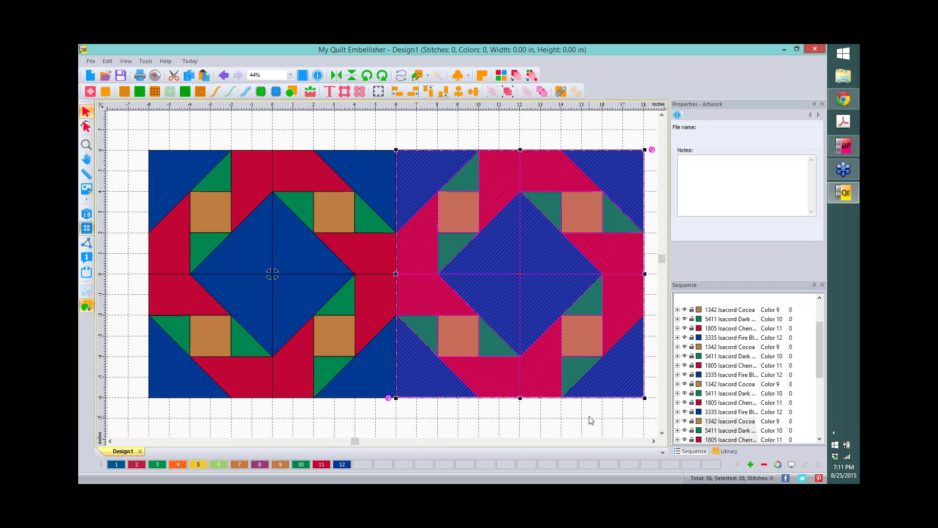
{"action": "left_click", "coordinate": [477, 323]}
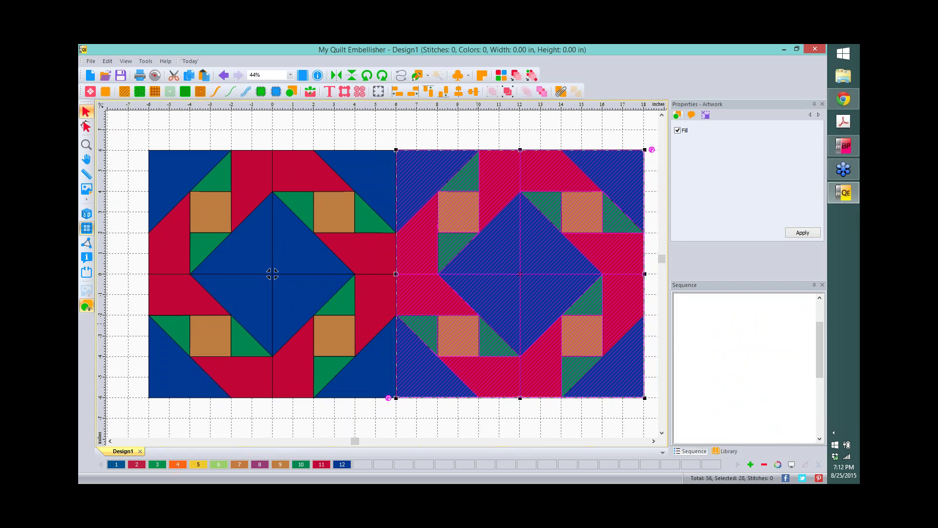
{"action": "left_click", "coordinate": [460, 126]}
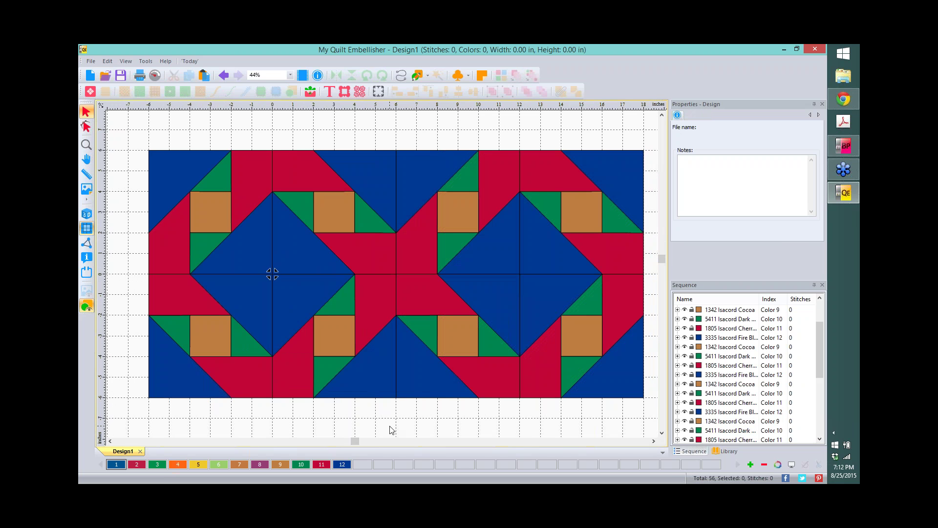
{"action": "left_click", "coordinate": [321, 315]}
{"action": "left_click", "coordinate": [500, 310], "text": "shift"}
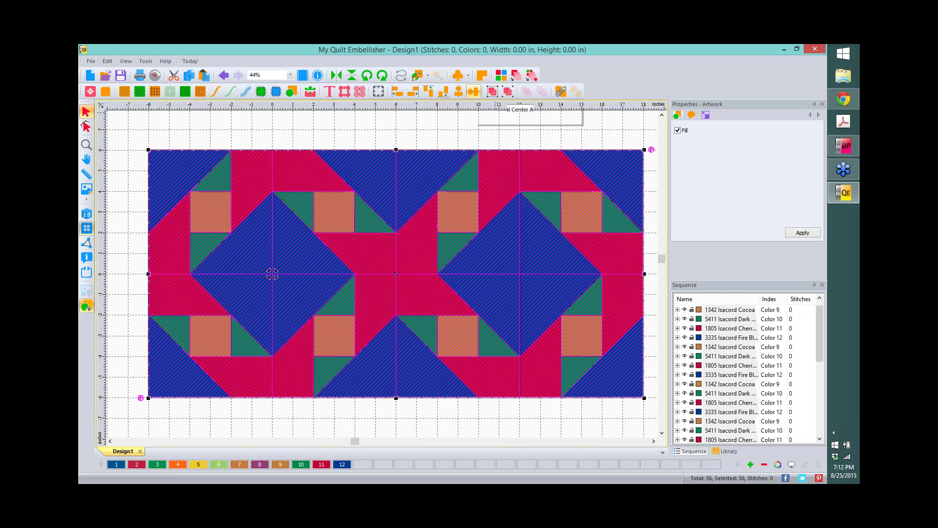
{"action": "left_click", "coordinate": [473, 93]}
{"action": "left_click", "coordinate": [457, 124]}
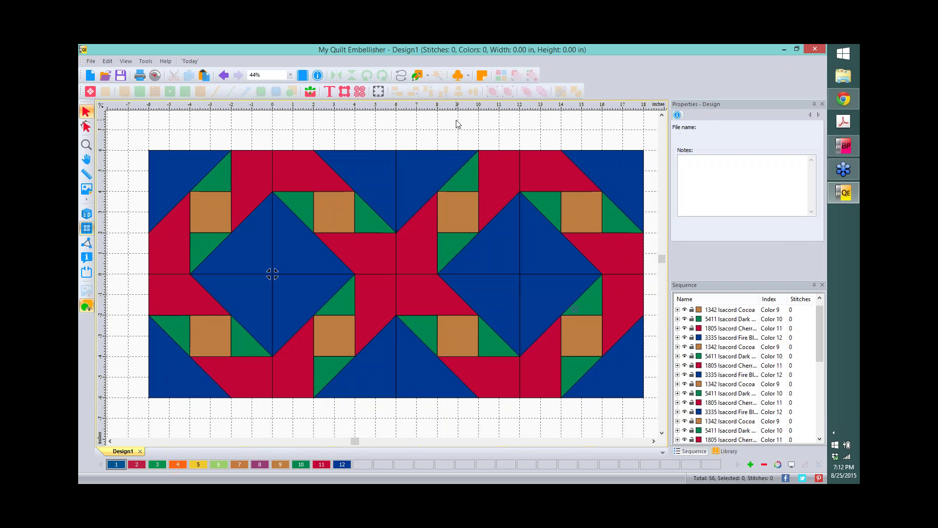
Group the two side-by-side squares and paste a copy of the pair in place.
{"action": "scroll", "coordinate": [458, 124], "scroll_direction": "down", "scroll_amount": 1}
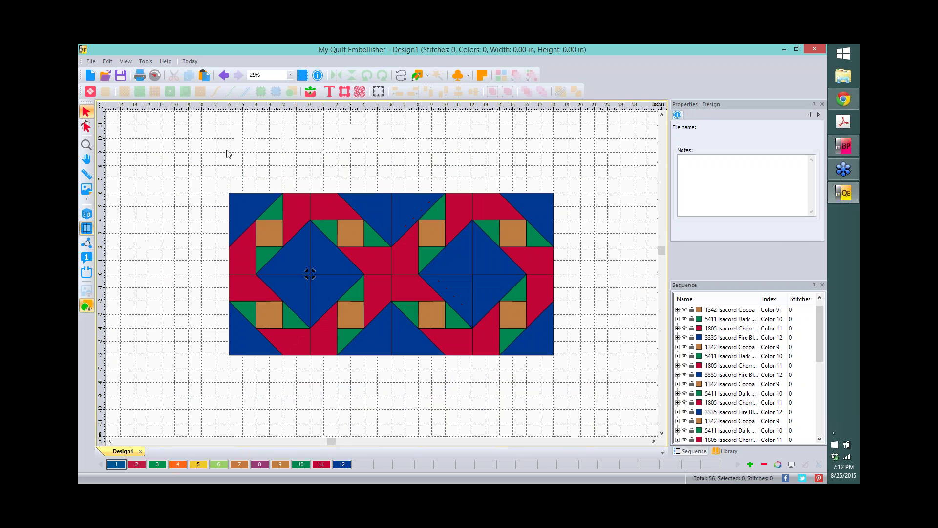
{"action": "mouse_move", "coordinate": [171, 153]}
{"action": "left_mouse_down"}
{"action": "mouse_move", "coordinate": [555, 419]}
{"action": "mouse_move", "coordinate": [592, 420]}
{"action": "left_mouse_up"}
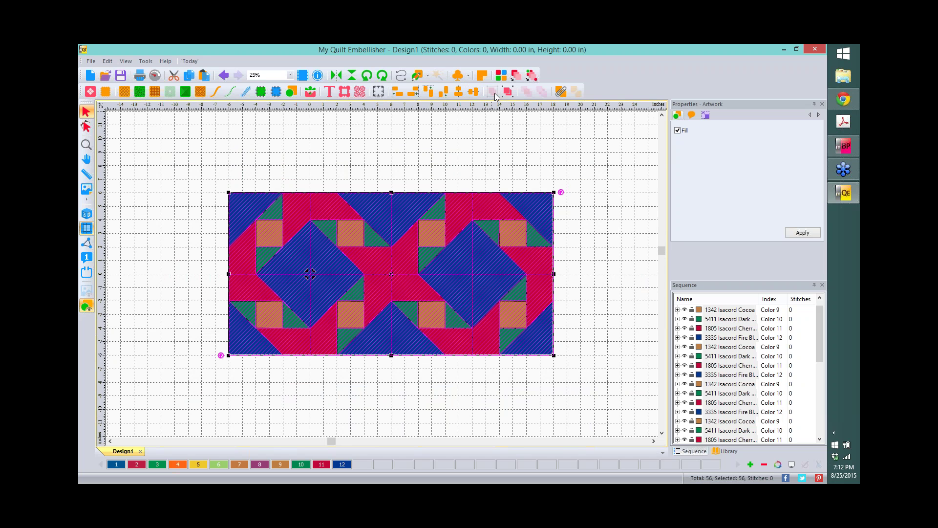
{"action": "right_click", "coordinate": [400, 256]}
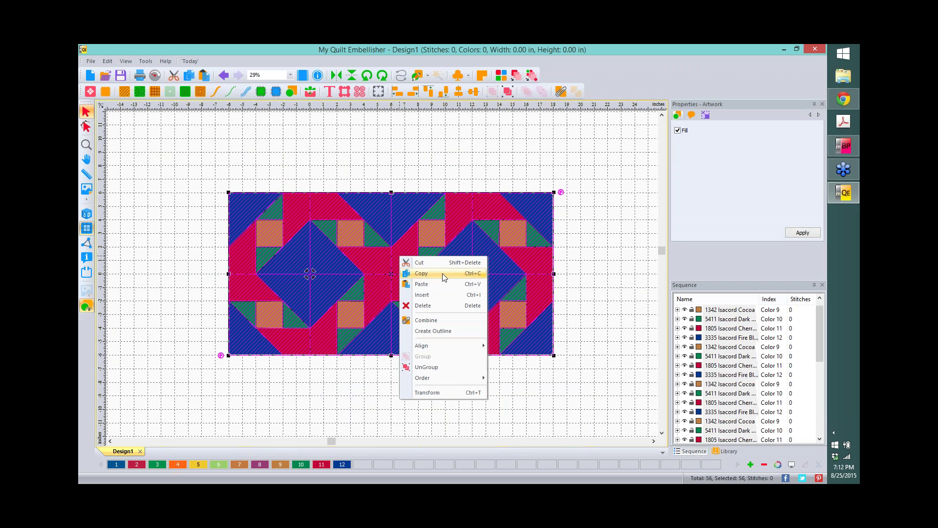
{"action": "left_click", "coordinate": [442, 274]}
{"action": "right_click", "coordinate": [429, 262]}
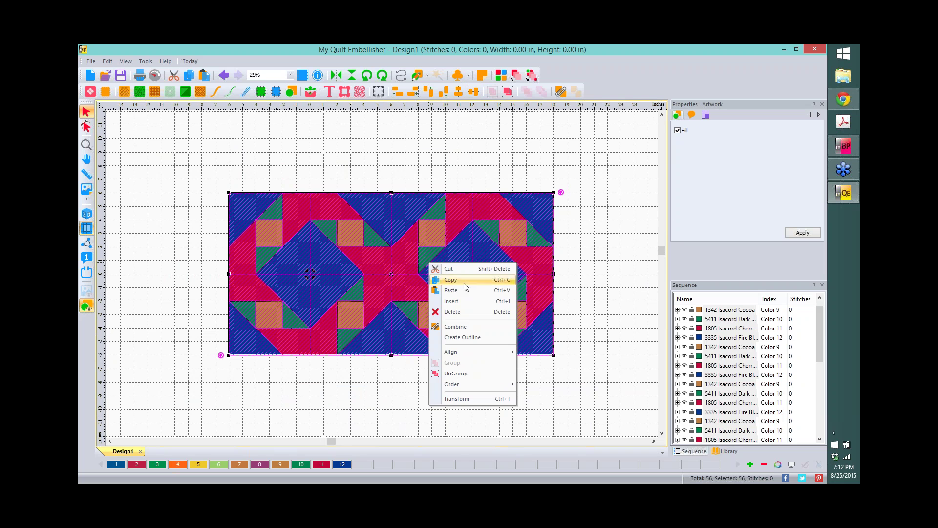
{"action": "left_click", "coordinate": [451, 290]}
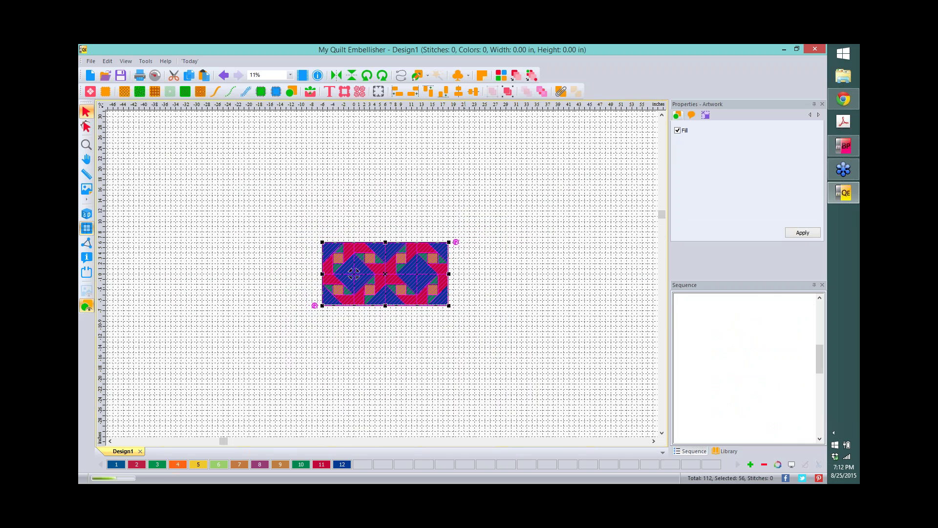
Move the pasted pair straight down until it sits just below the original row.
{"action": "key", "text": "Down"}
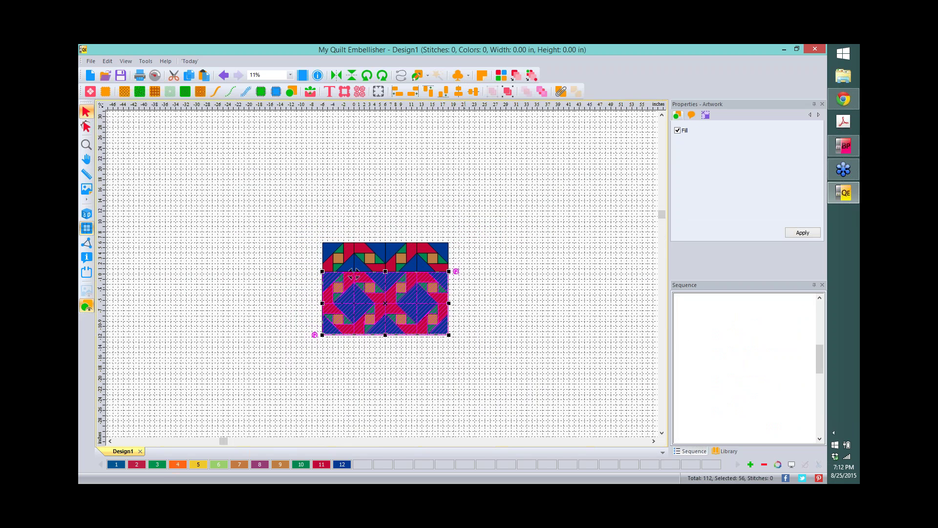
{"action": "key", "text": "Down"}
{"action": "key", "text": "Down"}
{"action": "key", "text": "Down"}
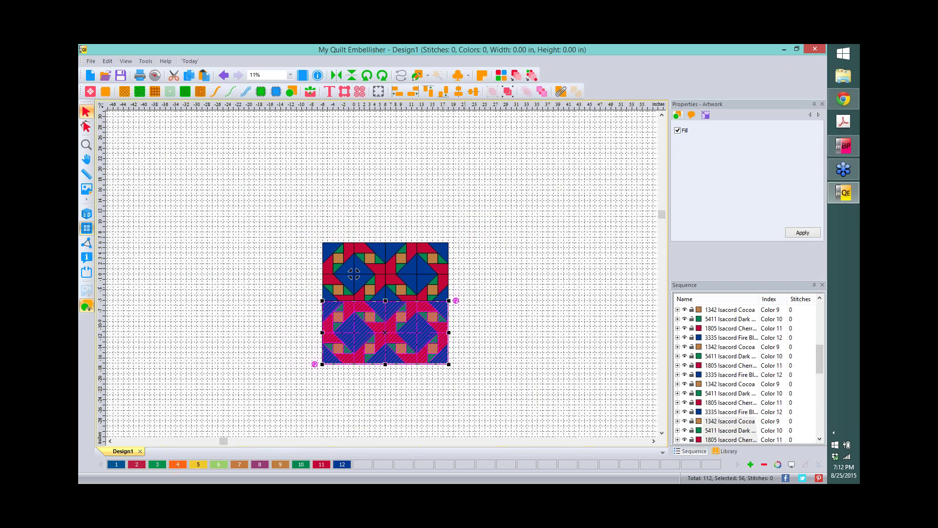
{"action": "key", "text": "Down"}
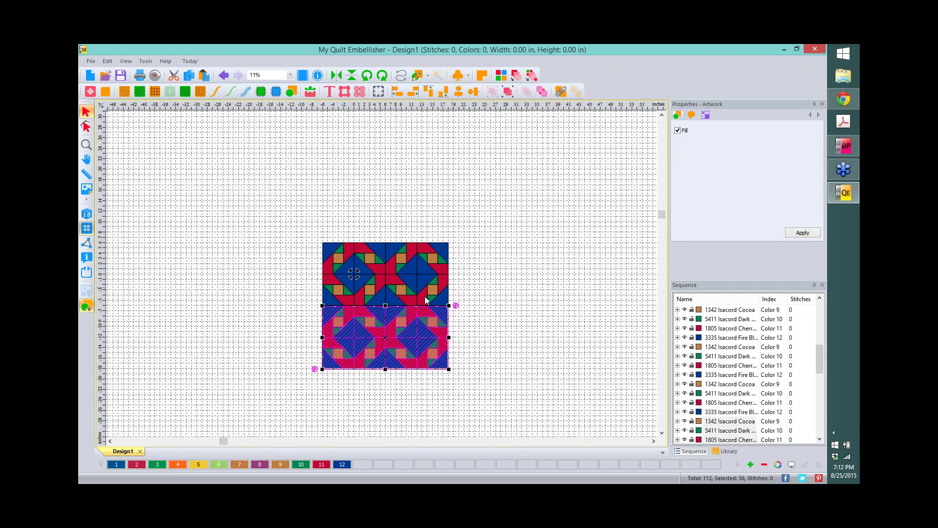
Nudge the lower row up until its upper edge meets the original row's lower edge at the -6 inch gridline.
{"action": "scroll", "coordinate": [426, 299], "scroll_direction": "up", "scroll_amount": 3}
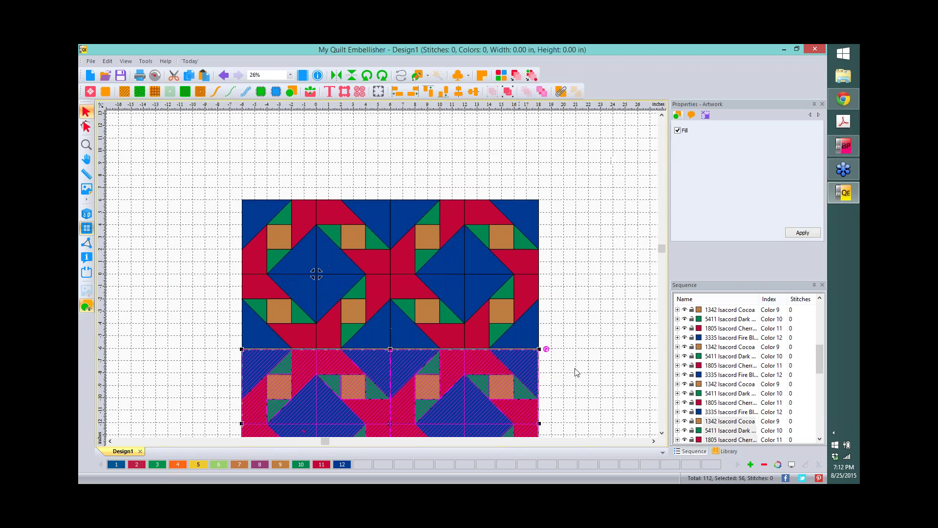
{"action": "left_click", "coordinate": [661, 432]}
{"action": "left_click", "coordinate": [661, 432]}
{"action": "left_click", "coordinate": [661, 433]}
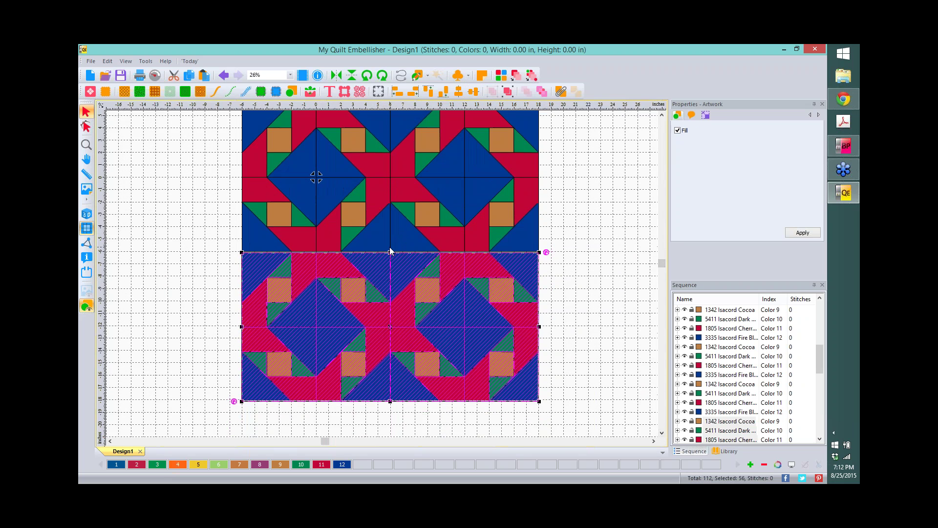
{"action": "scroll", "coordinate": [390, 252], "scroll_direction": "up", "scroll_amount": 4}
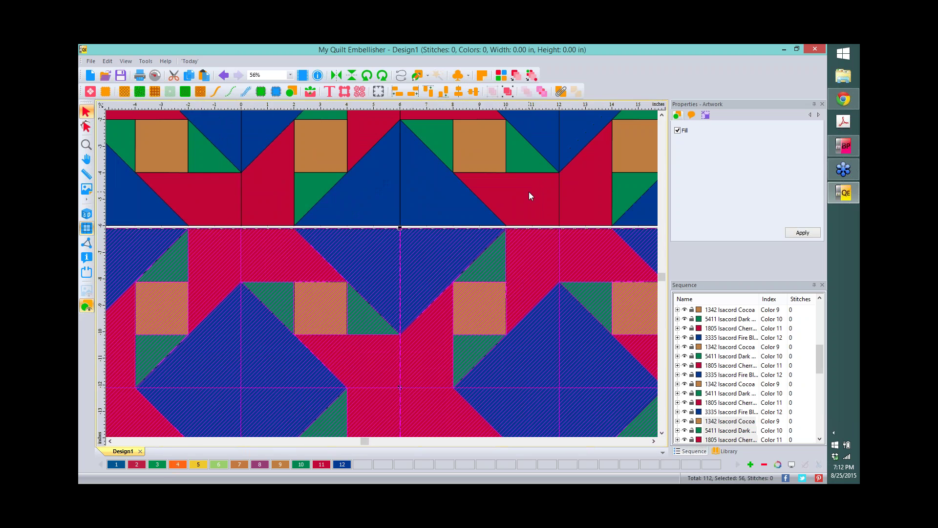
{"action": "key", "text": "Up"}
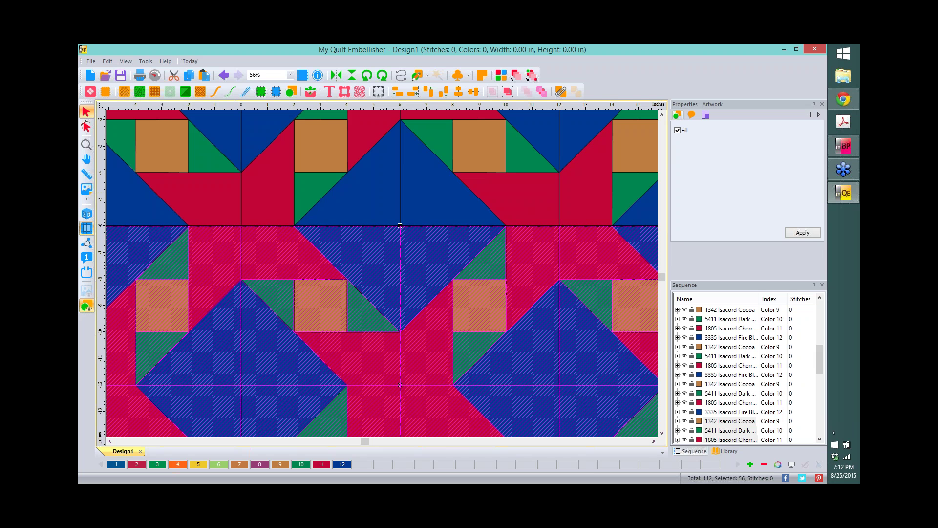
Examine the seam between the upper and lower rows up close, including each row's selection outline, and check the complete quilt layout.
{"action": "left_click", "coordinate": [530, 192]}
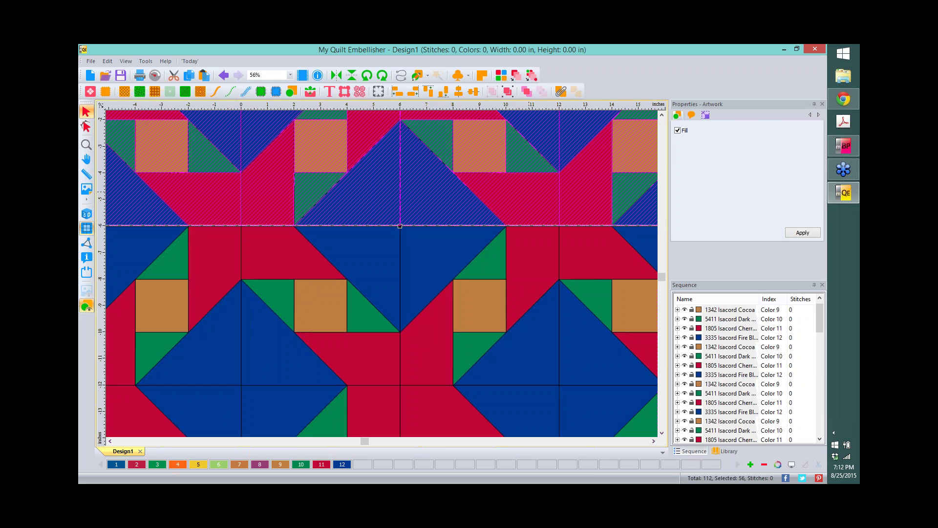
{"action": "left_click", "coordinate": [512, 262]}
{"action": "scroll", "coordinate": [627, 218], "scroll_direction": "down", "scroll_amount": 1}
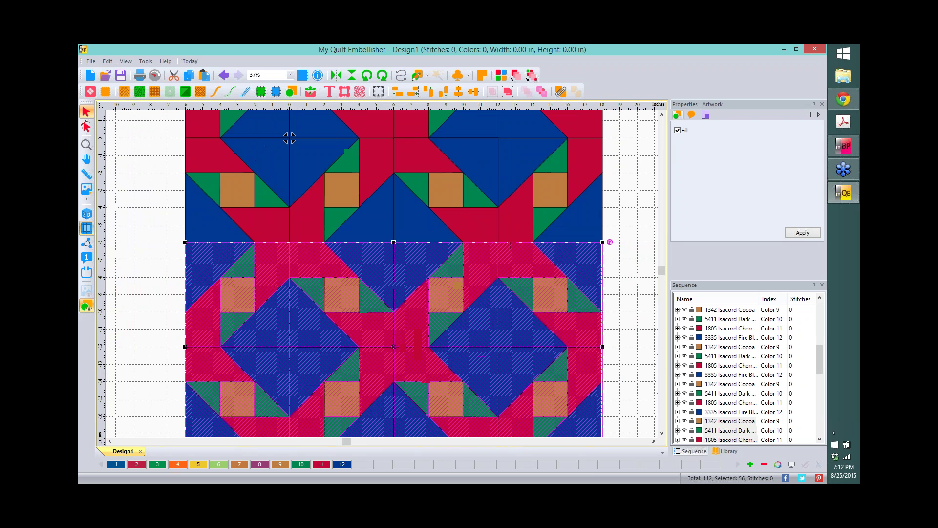
{"action": "left_click", "coordinate": [627, 218]}
{"action": "scroll", "coordinate": [386, 269], "scroll_direction": "up", "scroll_amount": 3}
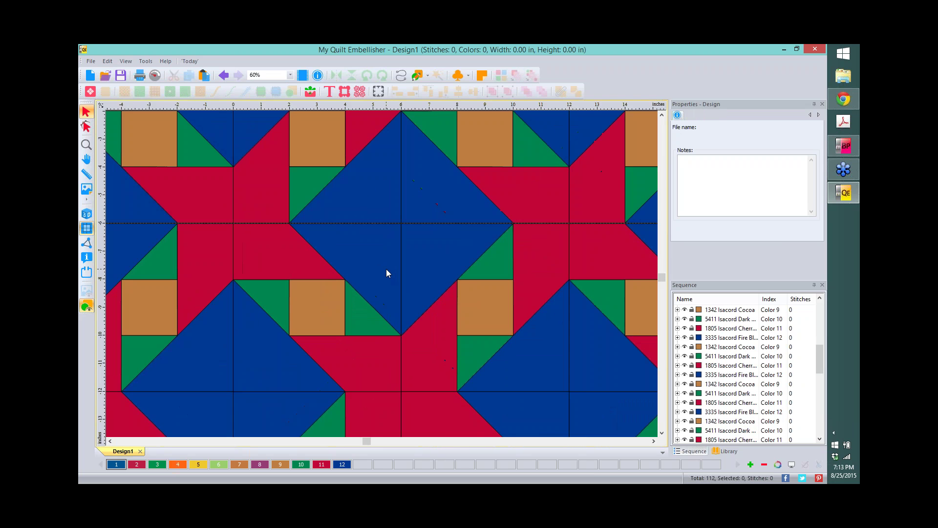
{"action": "left_click", "coordinate": [386, 268]}
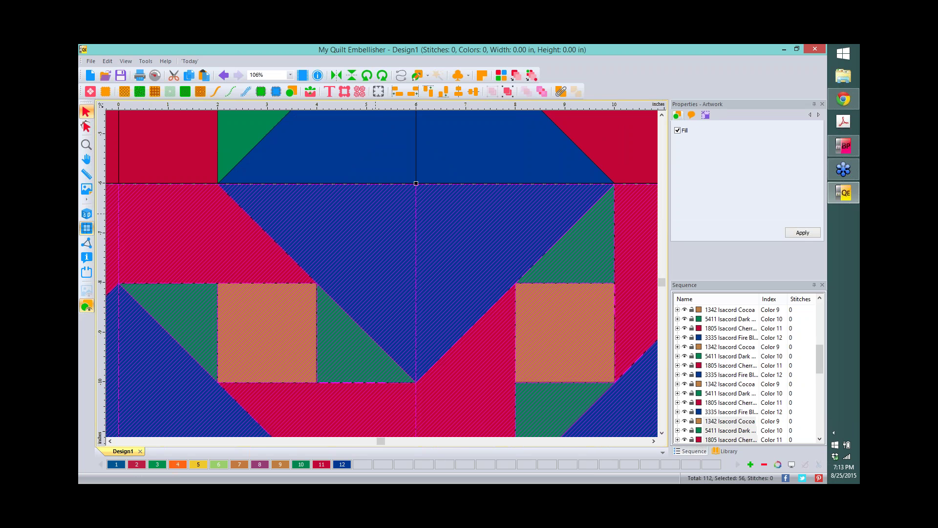
{"action": "left_click", "coordinate": [380, 212]}
{"action": "scroll", "coordinate": [379, 211], "scroll_direction": "down", "scroll_amount": 4}
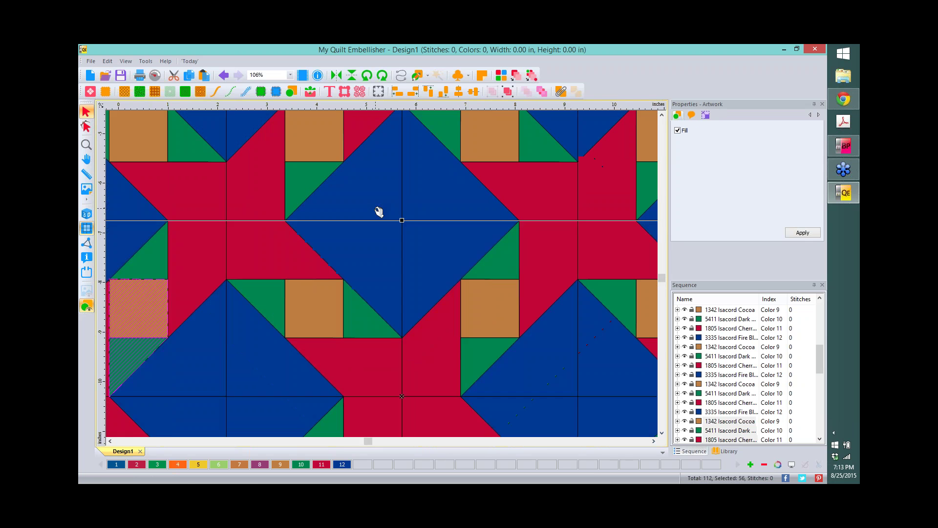
{"action": "scroll", "coordinate": [379, 212], "scroll_direction": "down", "scroll_amount": 2}
{"action": "left_click", "coordinate": [606, 162]}
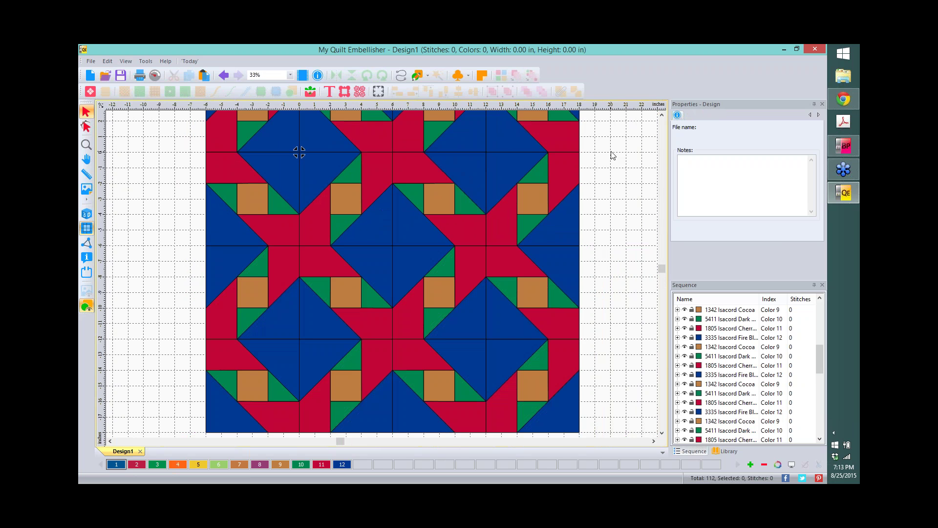
{"action": "scroll", "coordinate": [611, 155], "scroll_direction": "down", "scroll_amount": 2}
{"action": "left_click", "coordinate": [662, 115]}
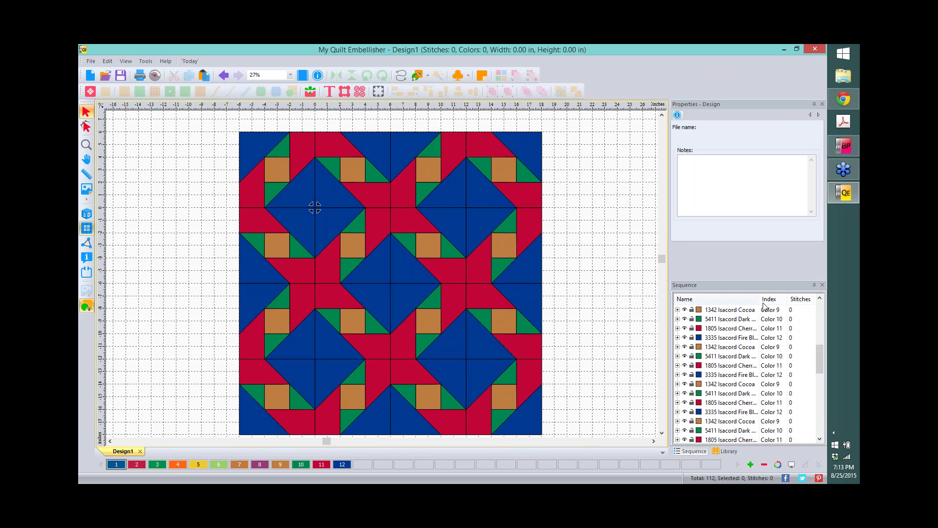
Select the whole design and sort it by color so each thread color forms a single sequence entry.
{"action": "left_click_drag", "start_coordinate": [819, 351], "coordinate": [816, 301]}
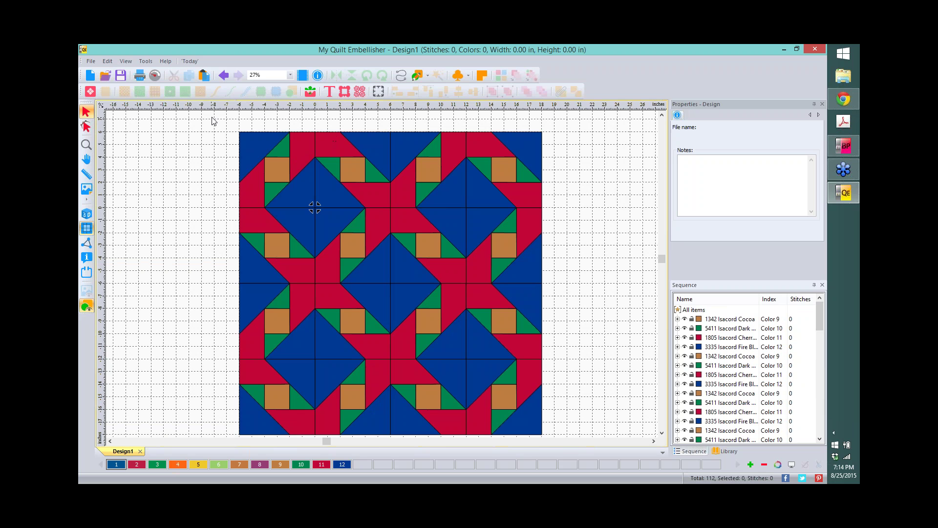
{"action": "left_click", "coordinate": [249, 142]}
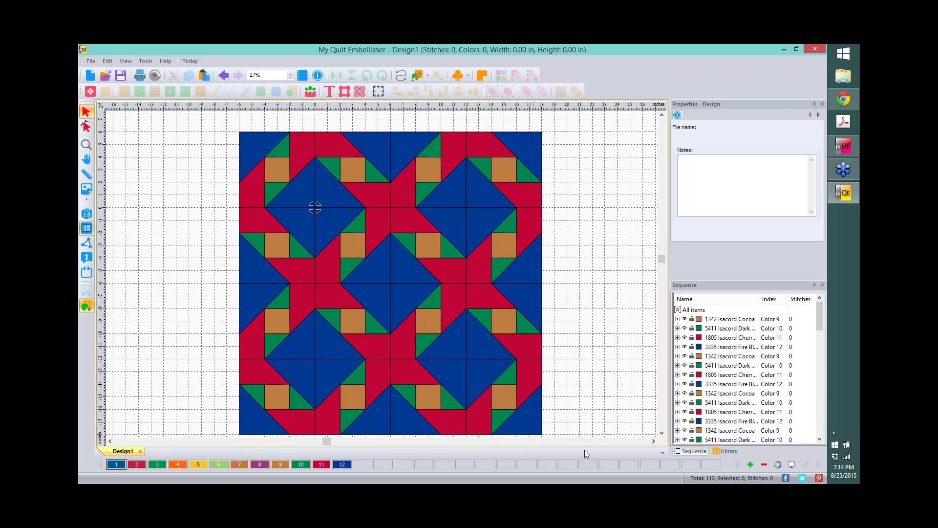
{"action": "key", "text": "ctrl+a"}
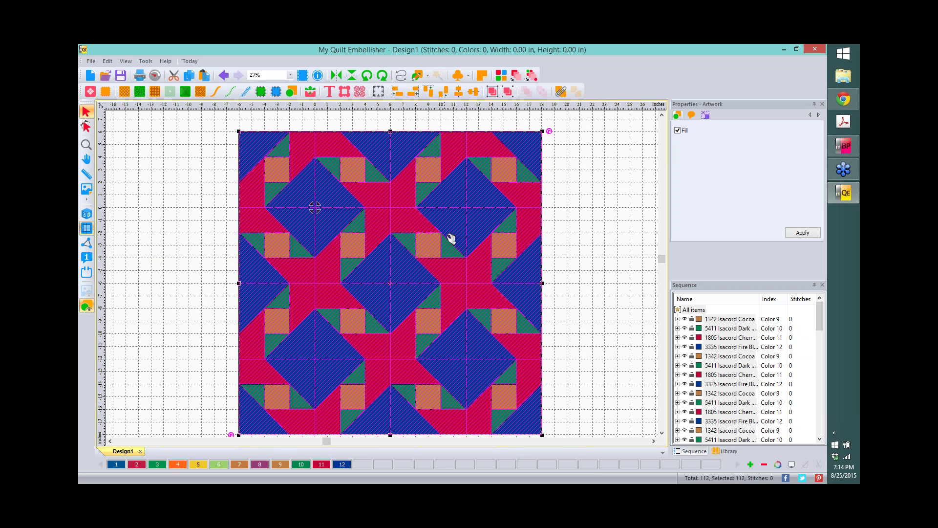
{"action": "left_click", "coordinate": [502, 77]}
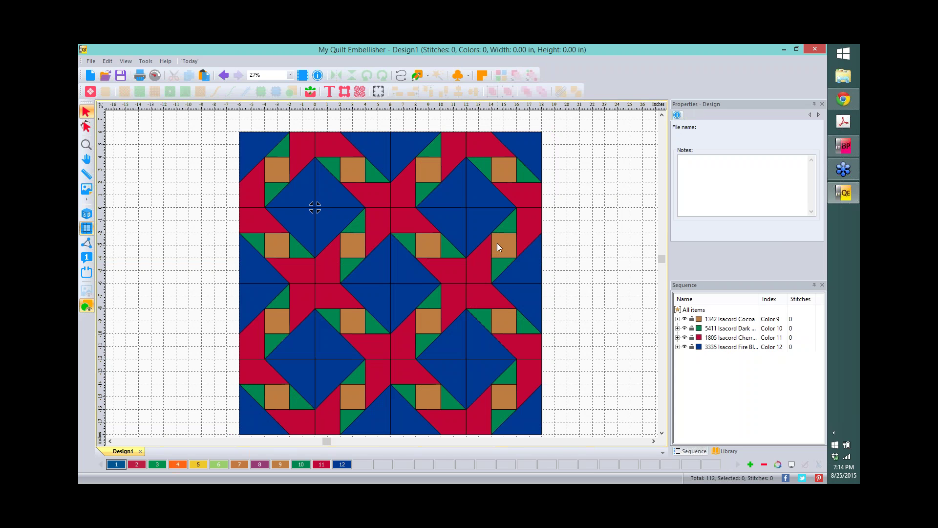
Ungroup the entire design and try selecting all 1342 Isacord Cocoa squares as one color, clearing the selection at the end.
{"action": "left_click", "coordinate": [742, 321]}
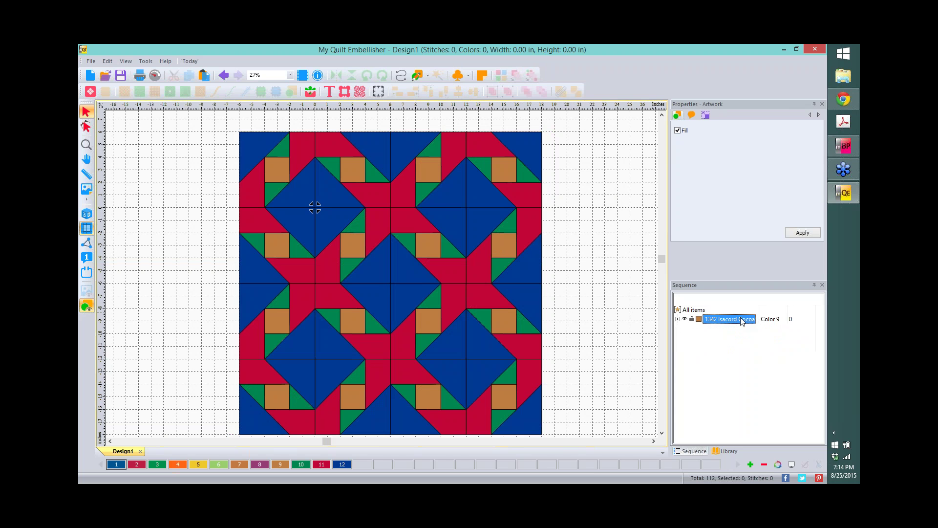
{"action": "key", "text": "ctrl+a"}
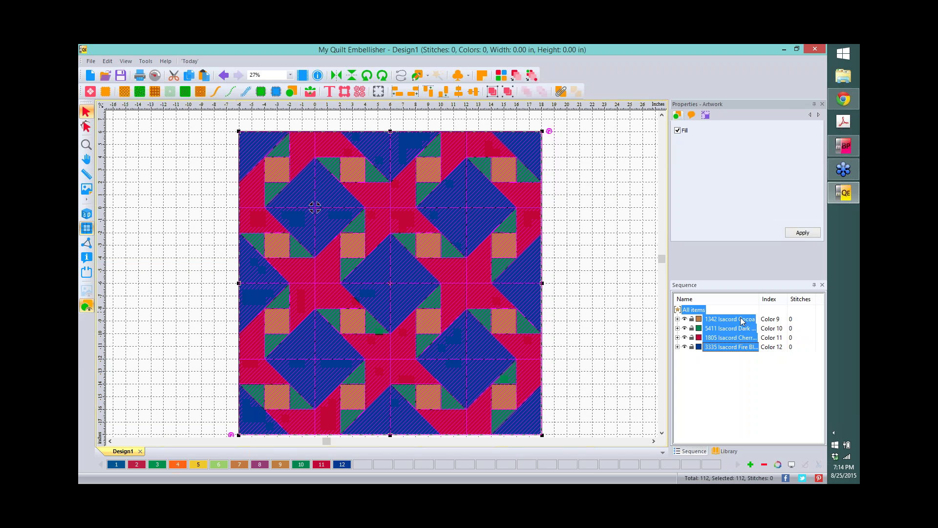
{"action": "left_click", "coordinate": [507, 94]}
{"action": "left_click", "coordinate": [600, 229]}
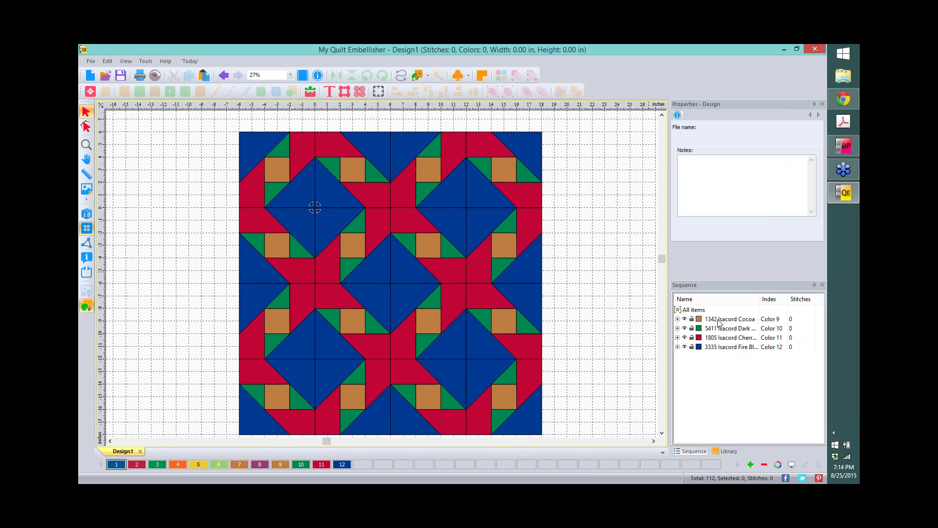
{"action": "left_click", "coordinate": [711, 321]}
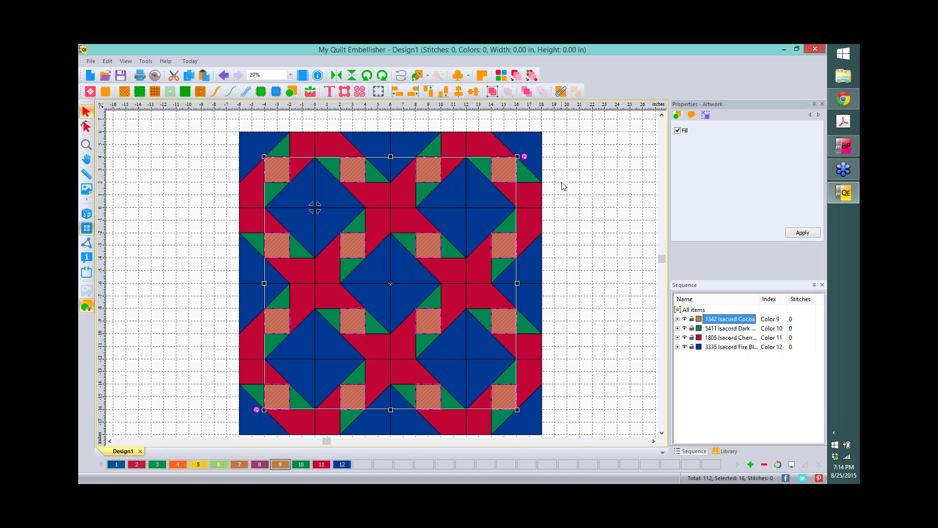
{"action": "left_click", "coordinate": [564, 186]}
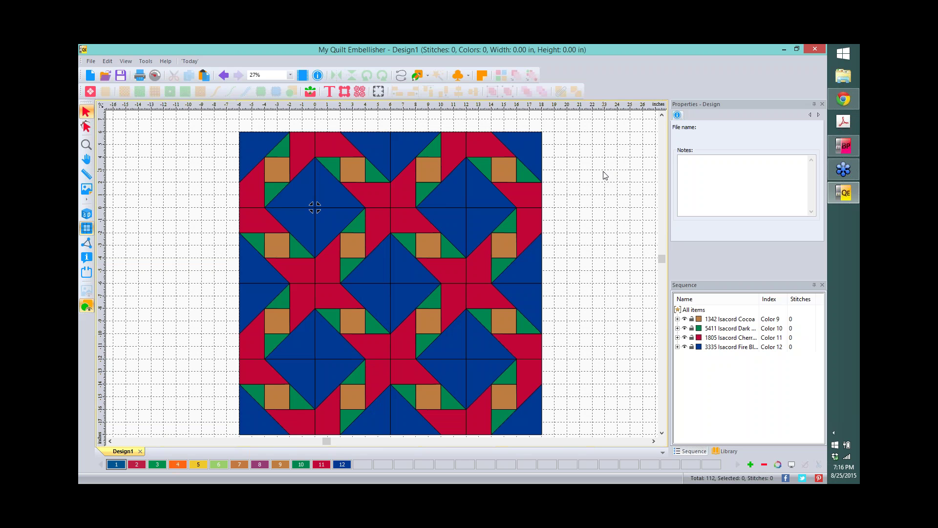
{"action": "left_click", "coordinate": [300, 187]}
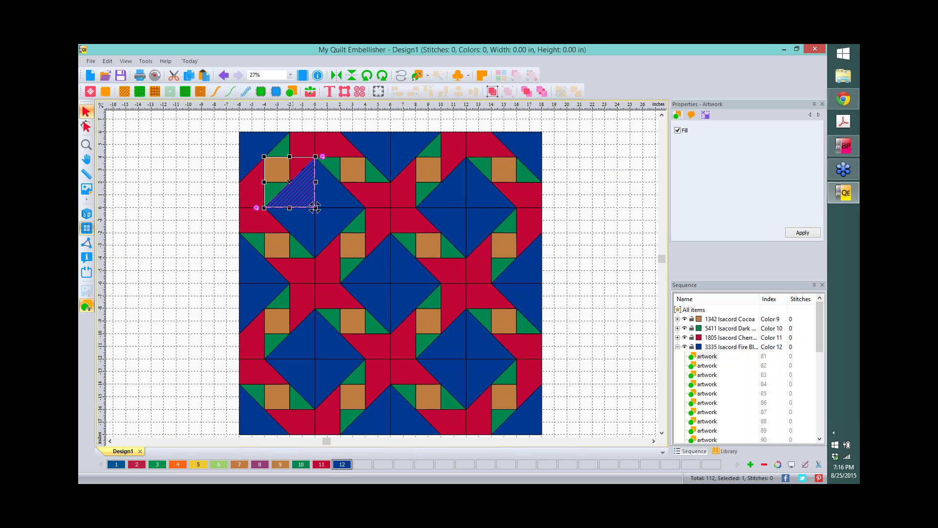
{"action": "left_click", "coordinate": [298, 235], "text": "ctrl"}
{"action": "left_click", "coordinate": [330, 217], "text": "ctrl"}
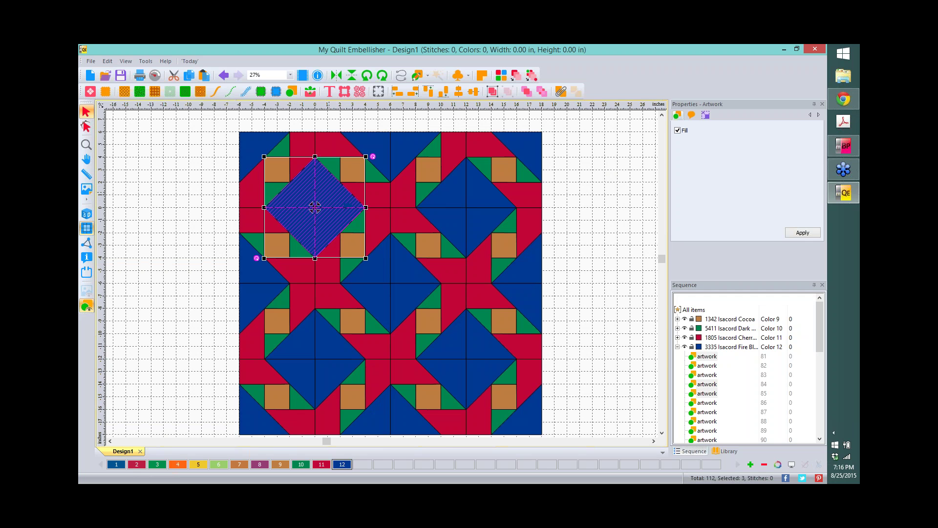
{"action": "left_click", "coordinate": [329, 192], "text": "ctrl"}
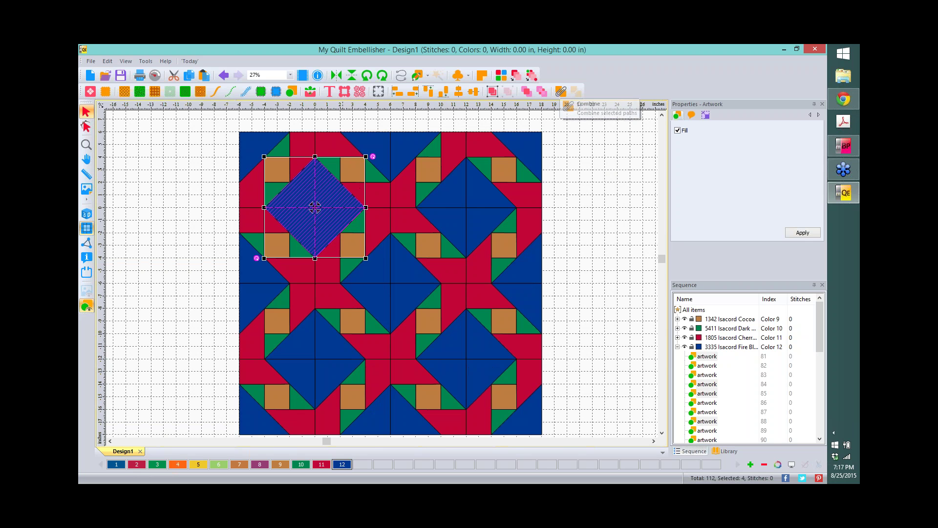
{"action": "left_click", "coordinate": [614, 167]}
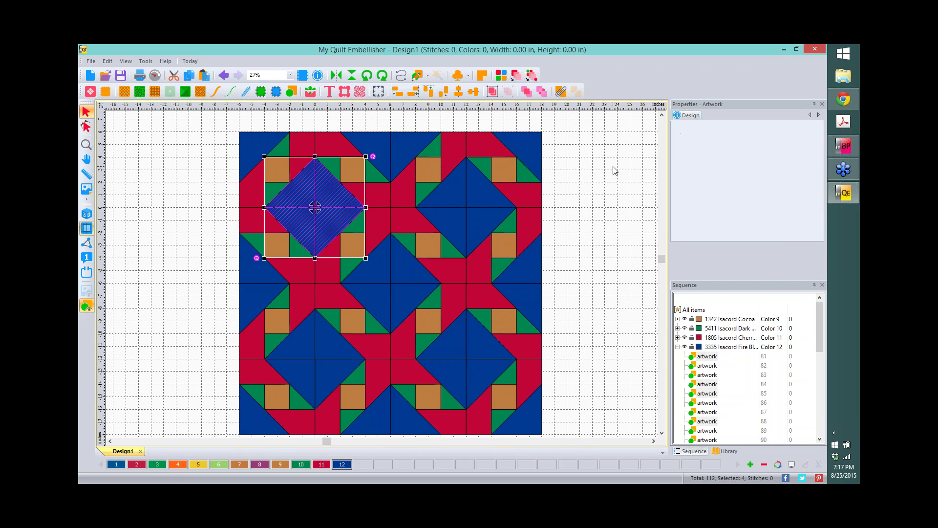
Combine the four blue triangles of the upper-left full diamond into one path and select the combined artwork.
{"action": "left_click", "coordinate": [330, 196]}
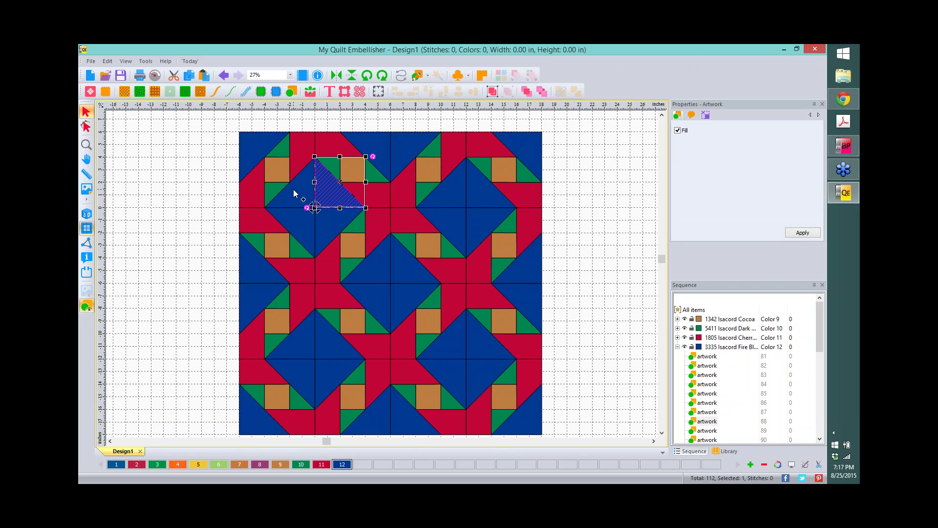
{"action": "left_click", "coordinate": [331, 221], "text": "shift"}
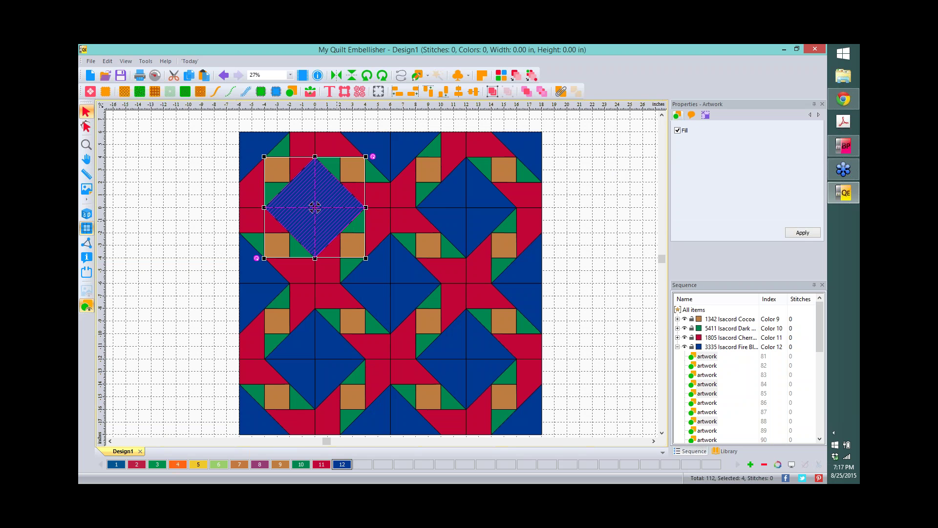
{"action": "left_click", "coordinate": [560, 93]}
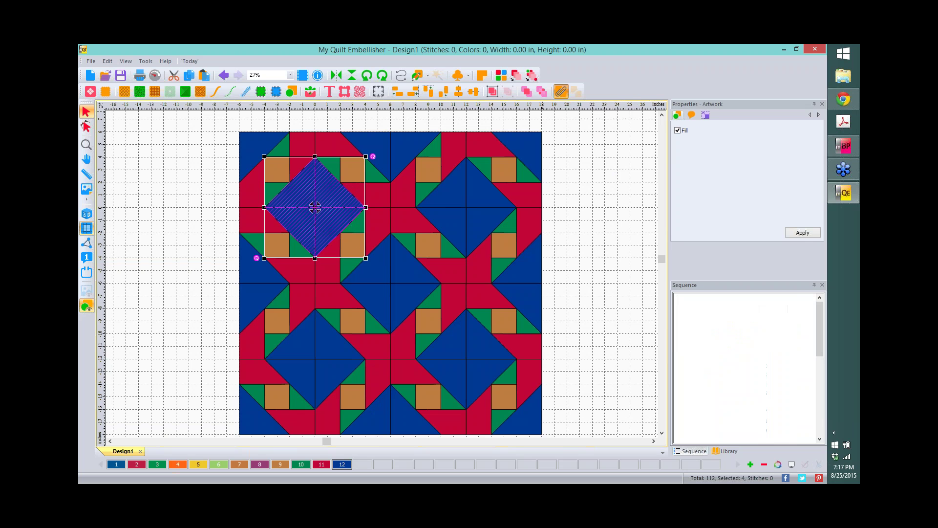
{"action": "left_click", "coordinate": [581, 222]}
{"action": "left_click", "coordinate": [707, 357]}
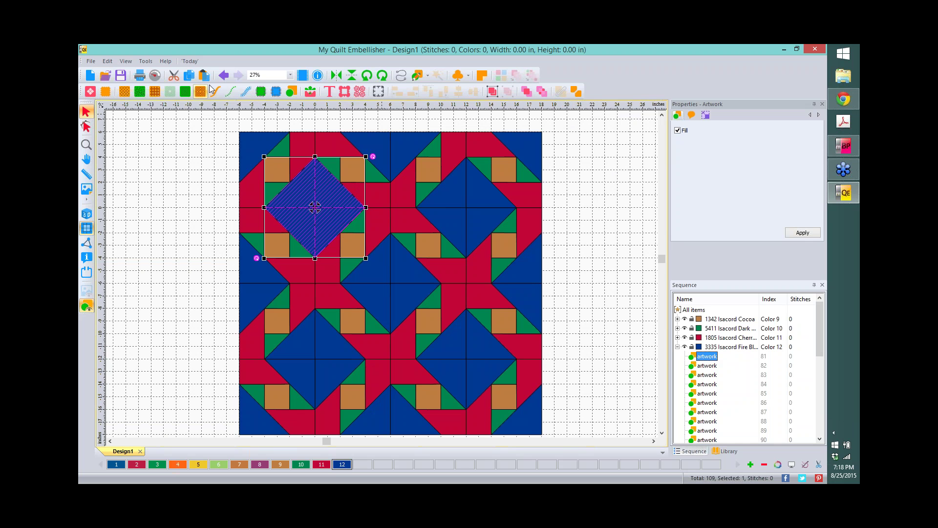
Fill the combined blue diamond with Advanced Stippling in the Swirl_Flags pattern.
{"action": "left_click", "coordinate": [154, 91]}
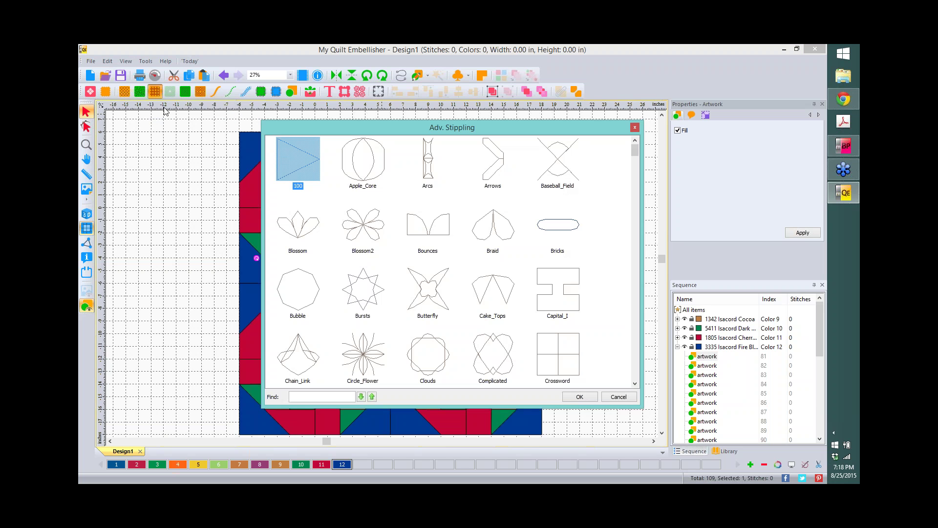
{"action": "scroll", "coordinate": [636, 151], "scroll_direction": "down", "scroll_amount": 1}
{"action": "left_click_drag", "start_coordinate": [636, 152], "coordinate": [651, 370]}
{"action": "left_click", "coordinate": [494, 359]}
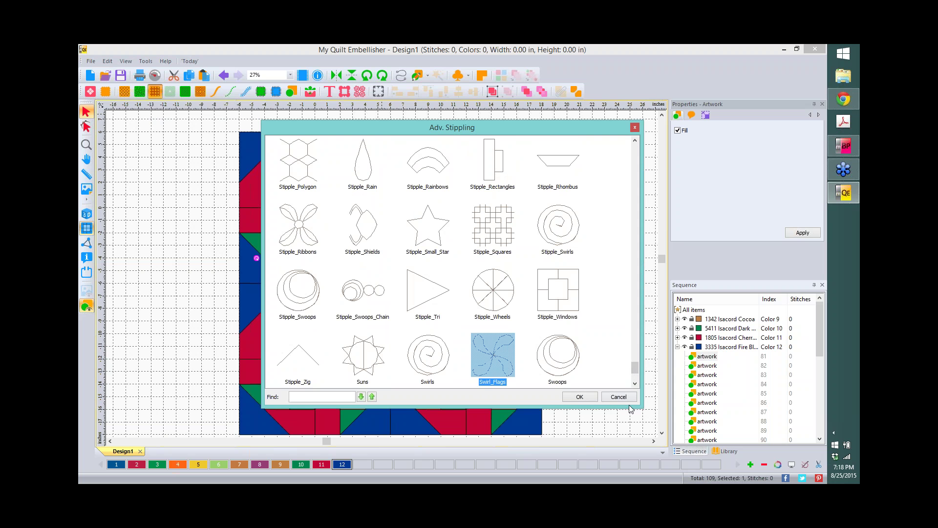
{"action": "left_click", "coordinate": [591, 400]}
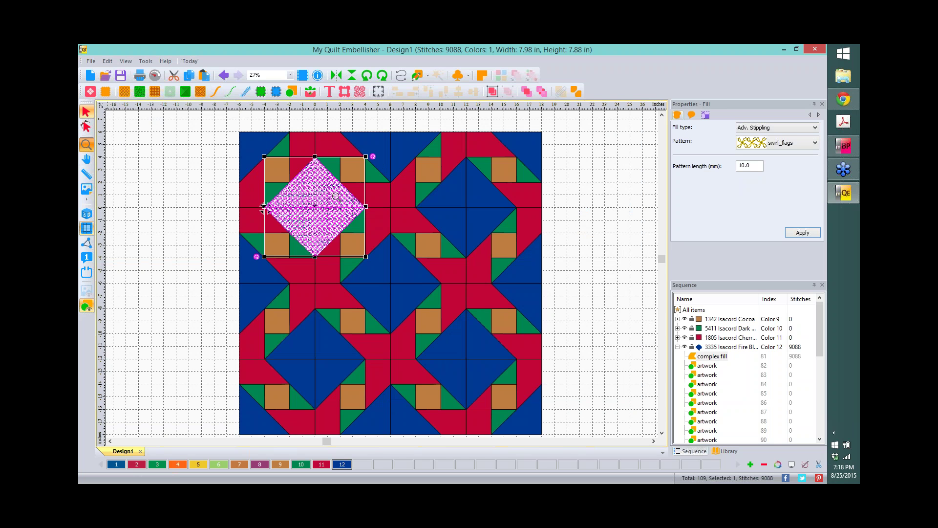
Inspect the diamond's stippling up close and hide the background grid.
{"action": "left_click", "coordinate": [86, 144]}
{"action": "left_click", "coordinate": [262, 208]}
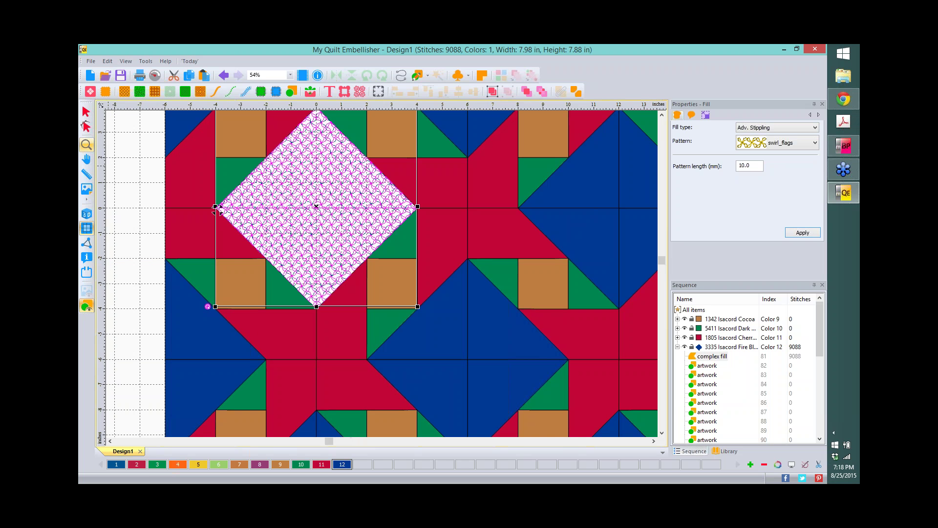
{"action": "left_click", "coordinate": [86, 144]}
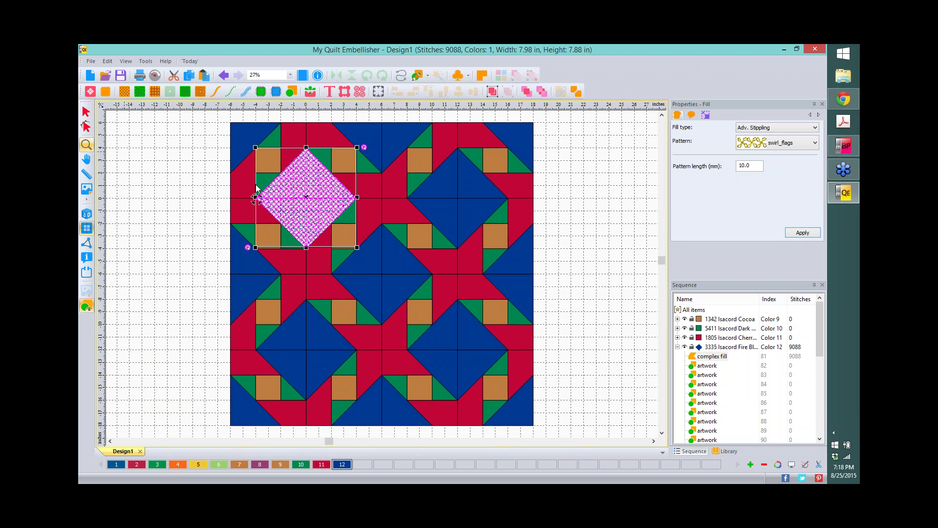
{"action": "scroll", "coordinate": [307, 198], "scroll_direction": "up", "scroll_amount": 2}
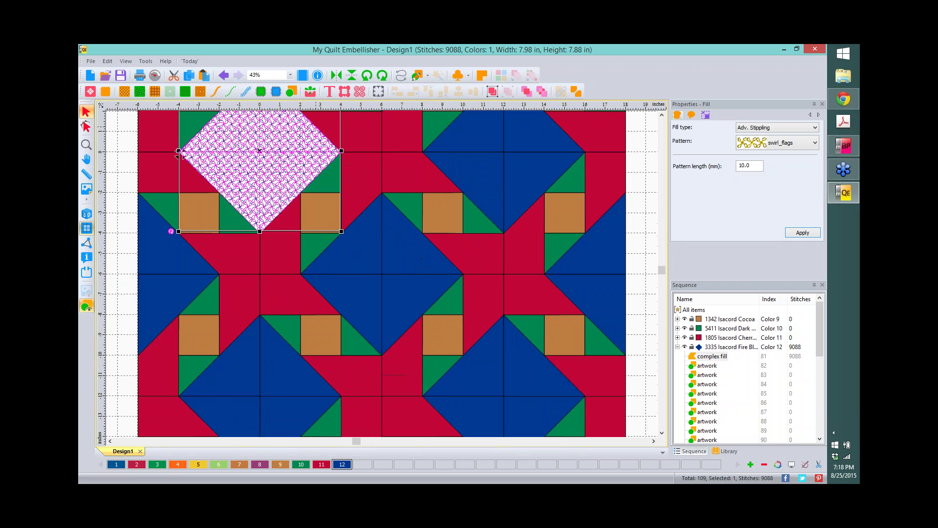
{"action": "left_click", "coordinate": [663, 117]}
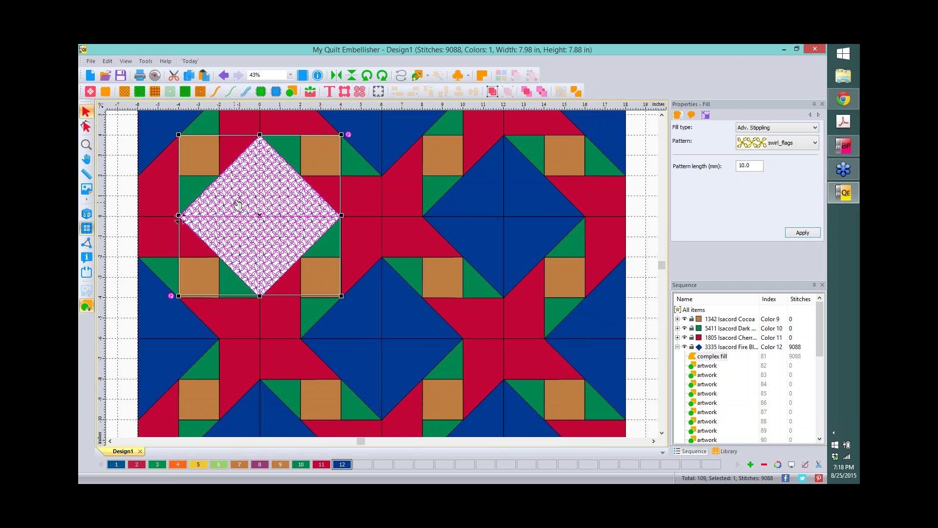
{"action": "scroll", "coordinate": [238, 205], "scroll_direction": "up", "scroll_amount": 2}
{"action": "left_click", "coordinate": [110, 441]}
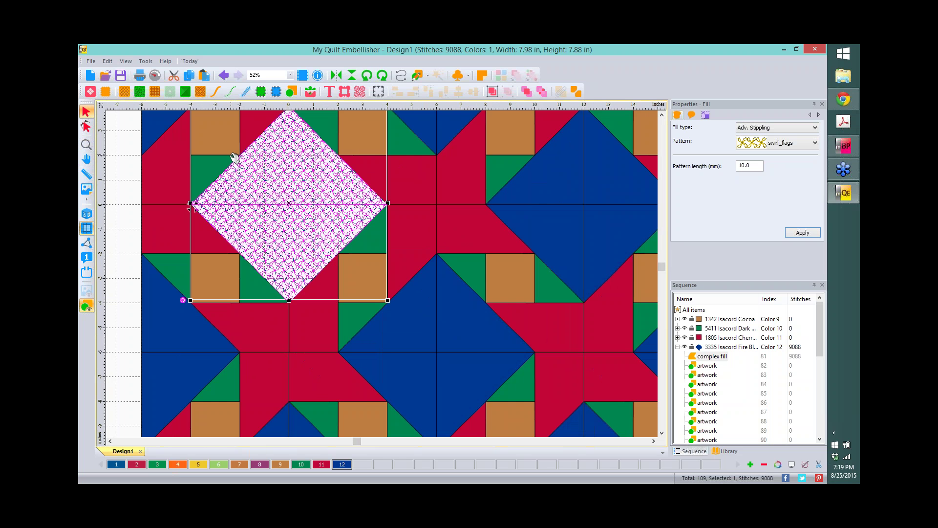
{"action": "left_click", "coordinate": [87, 228]}
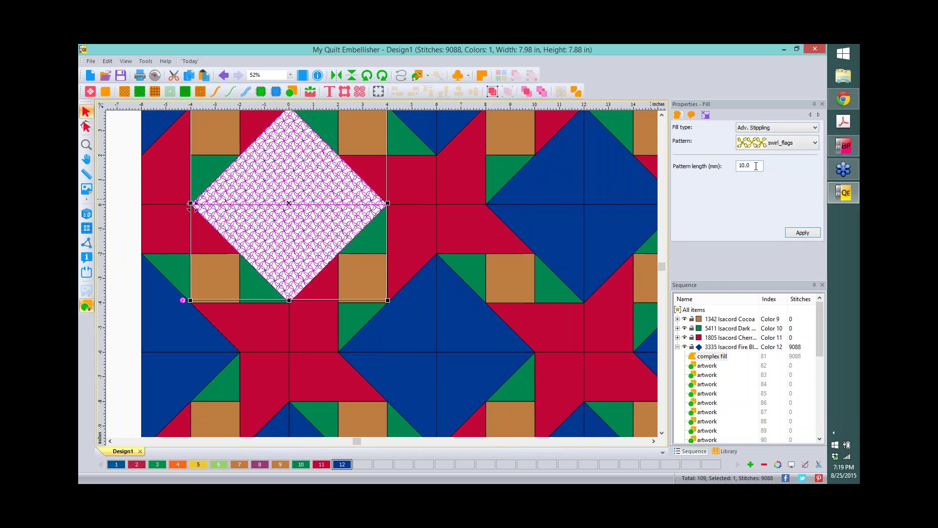
Try pattern lengths of 30 mm and 31.5 mm for the diamond's swirl_flags stippling.
{"action": "left_click_drag", "start_coordinate": [756, 166], "coordinate": [711, 172]}
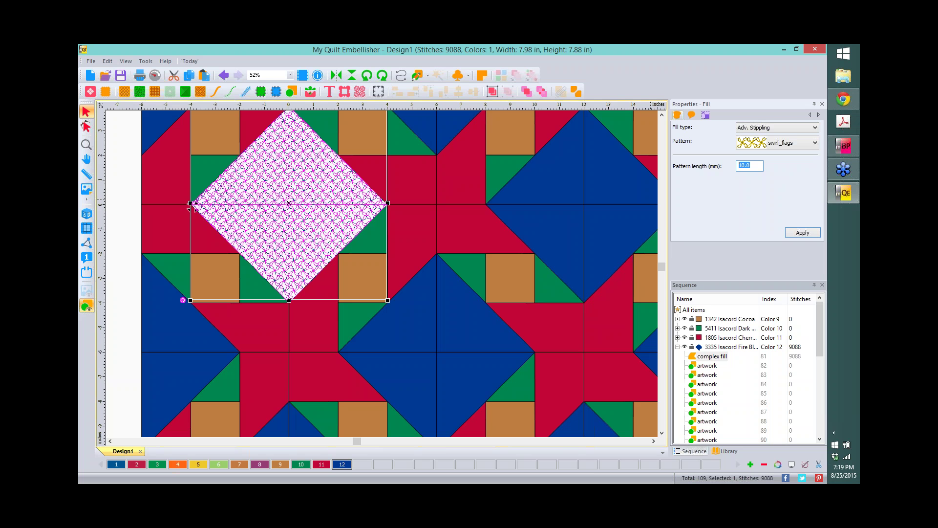
{"action": "type", "text": "30"}
{"action": "left_click", "coordinate": [804, 233]}
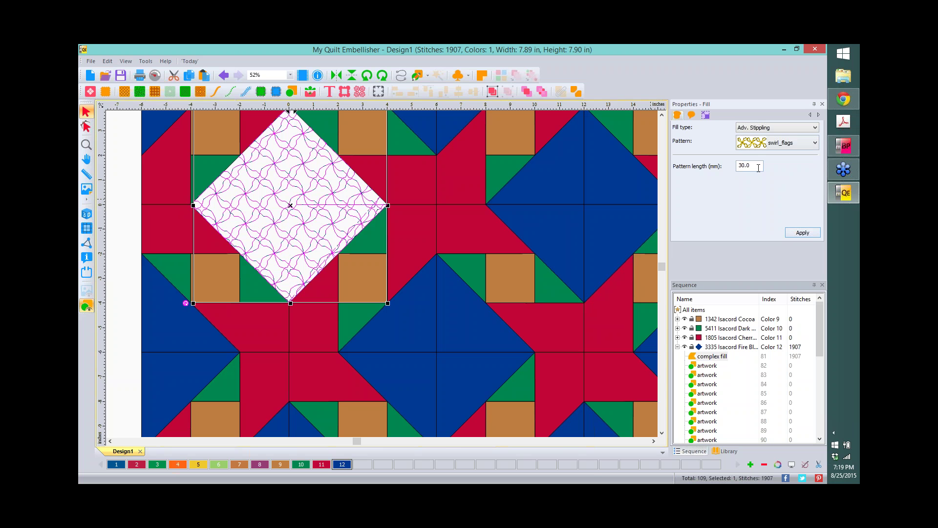
{"action": "left_click_drag", "start_coordinate": [755, 165], "coordinate": [736, 164]}
{"action": "type", "text": "31"}
{"action": "left_click", "coordinate": [804, 233]}
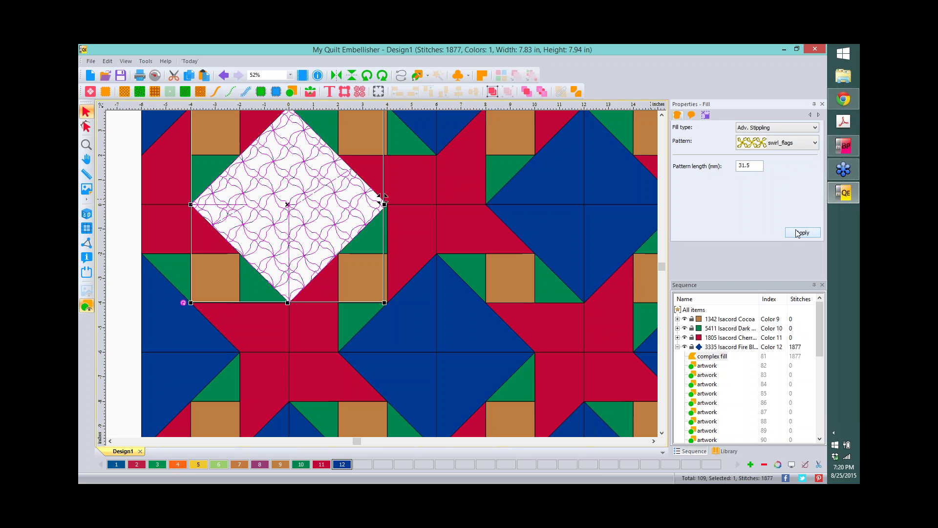
Switch on the 3D stitch view with the stippled diamond deselected, and select the diamond again.
{"action": "left_click", "coordinate": [435, 181]}
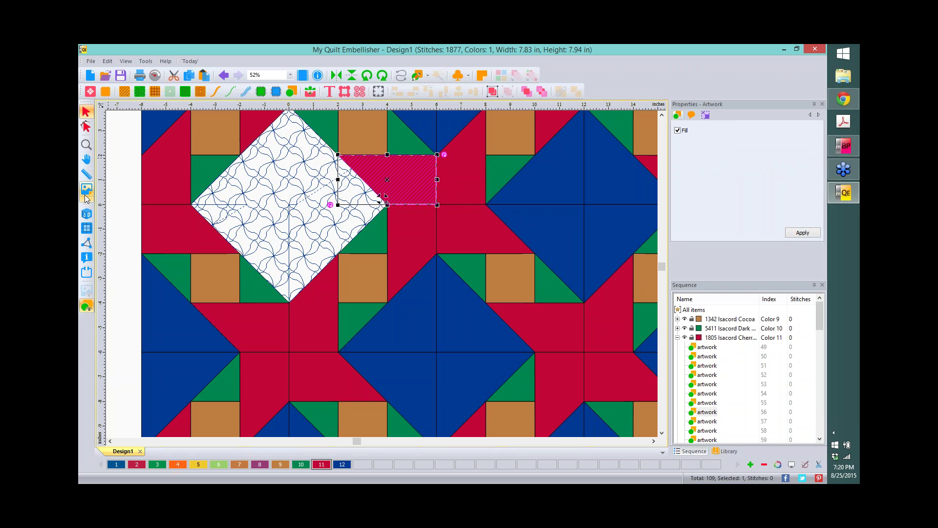
{"action": "left_click", "coordinate": [87, 214]}
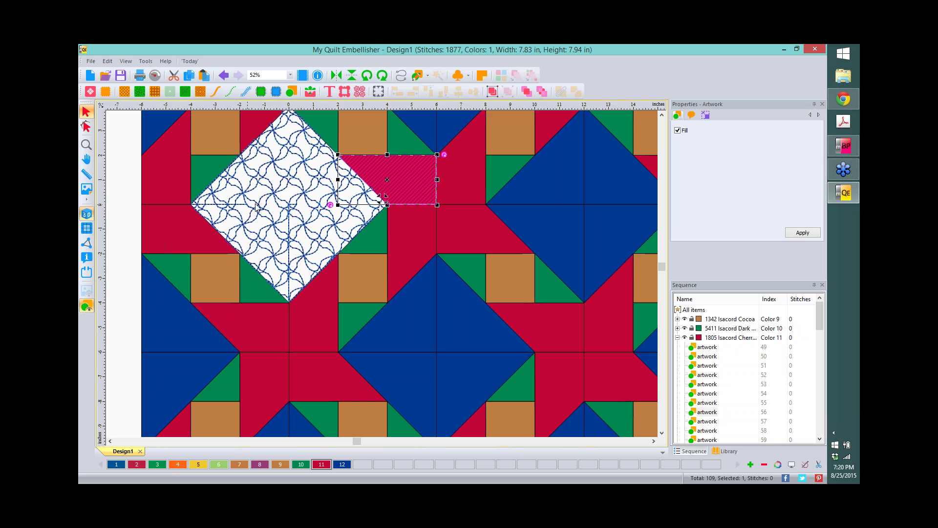
{"action": "left_click", "coordinate": [282, 202]}
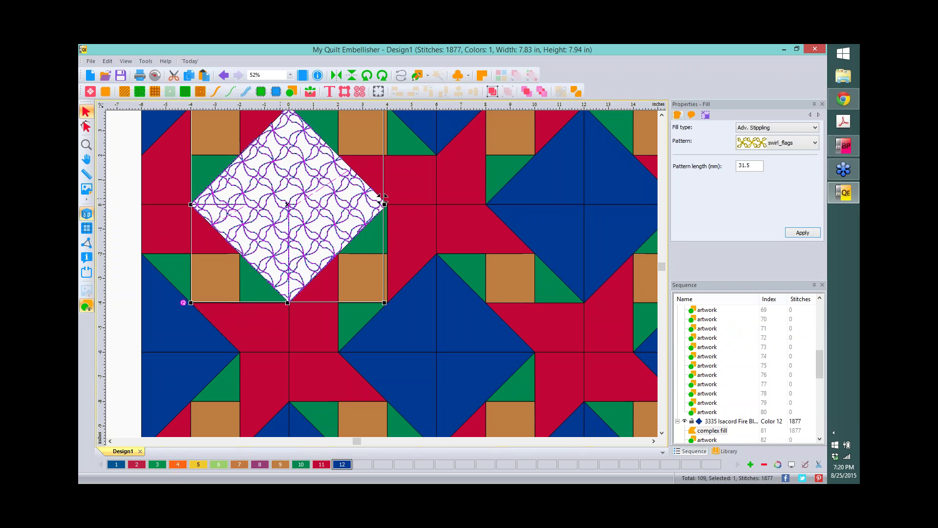
Try pattern lengths of 32 mm and 33 mm for the stippled diamond.
{"action": "double_click", "coordinate": [738, 166]}
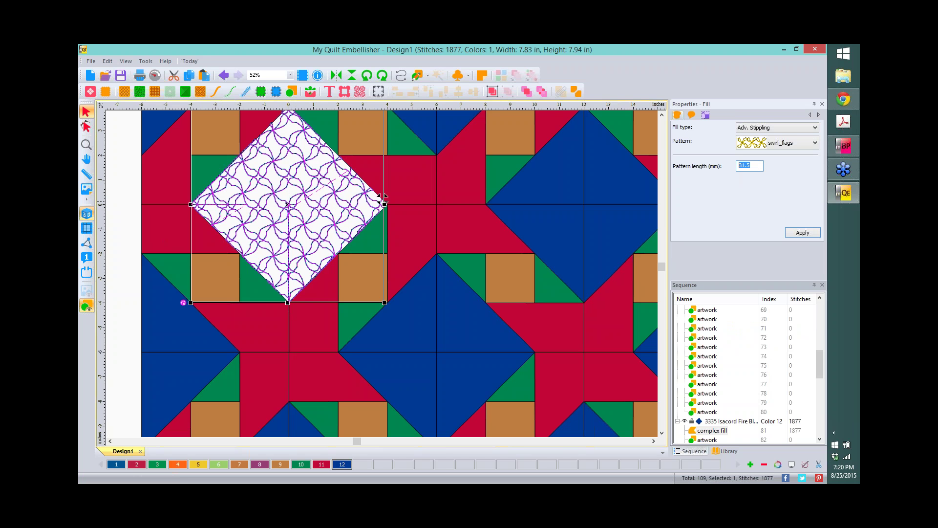
{"action": "type", "text": "32"}
{"action": "left_click", "coordinate": [801, 234]}
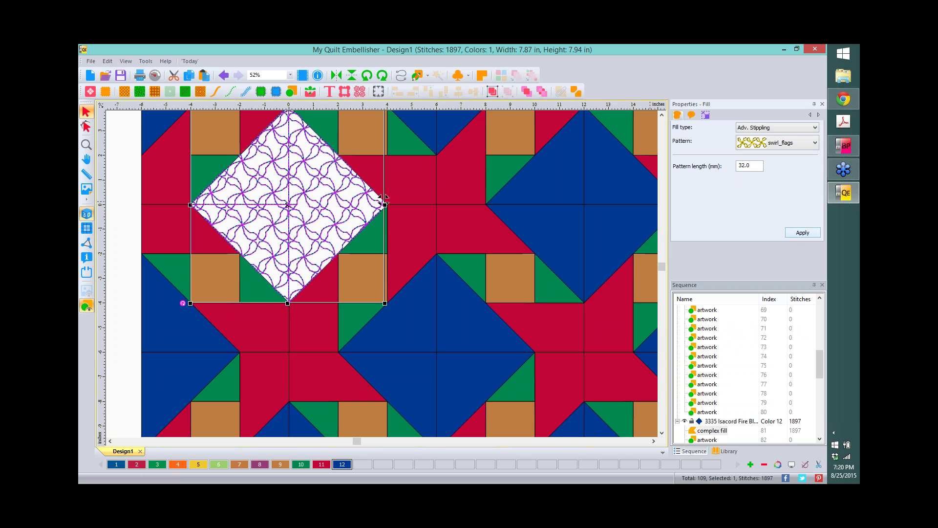
{"action": "double_click", "coordinate": [747, 165]}
{"action": "type", "text": "33"}
{"action": "left_click", "coordinate": [802, 233]}
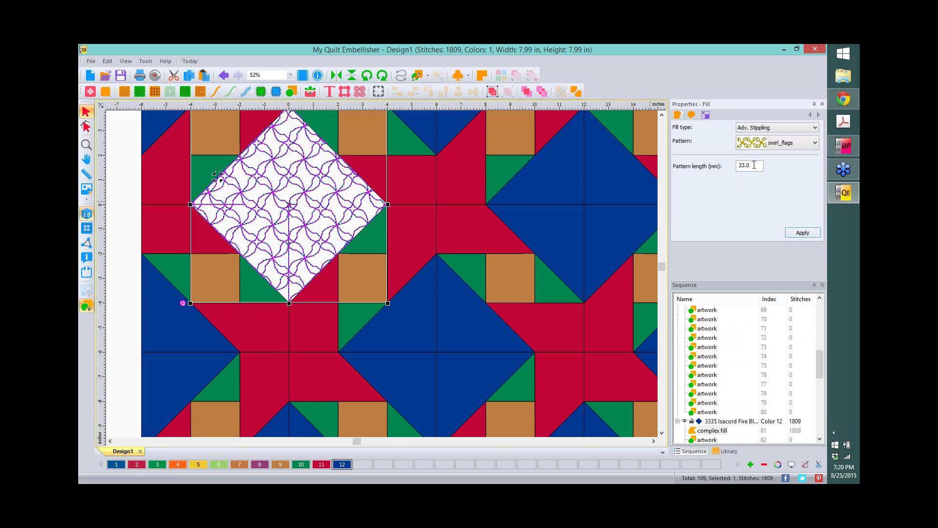
Set the stippled diamond's pattern length to 33.7 mm and check the stitching along its edges.
{"action": "left_click_drag", "start_coordinate": [754, 165], "coordinate": [746, 159]}
{"action": "key", "text": "Return"}
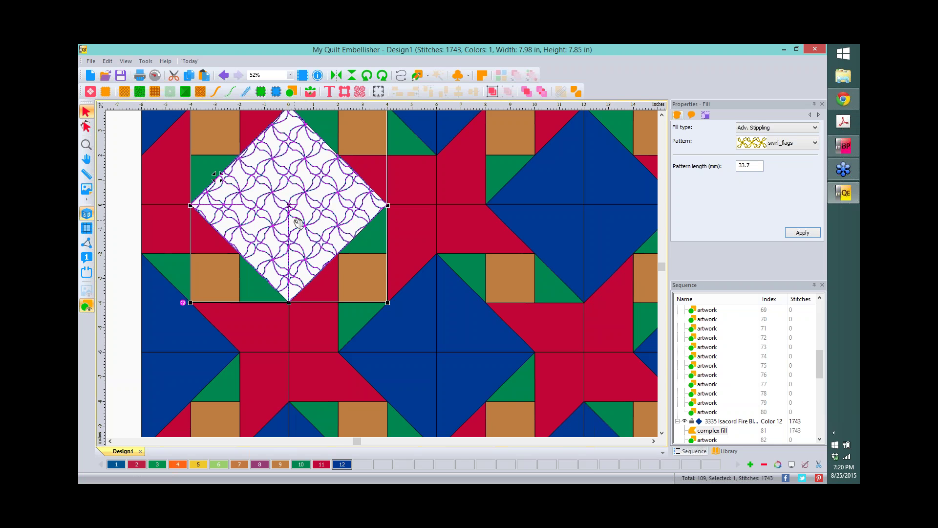
{"action": "scroll", "coordinate": [247, 166], "scroll_direction": "up", "scroll_amount": 3}
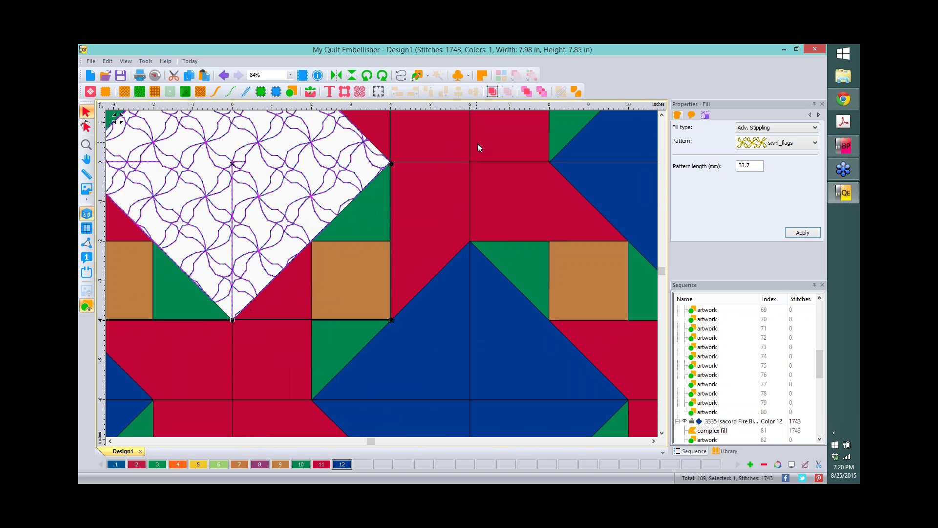
{"action": "scroll", "coordinate": [478, 147], "scroll_direction": "down", "scroll_amount": 3}
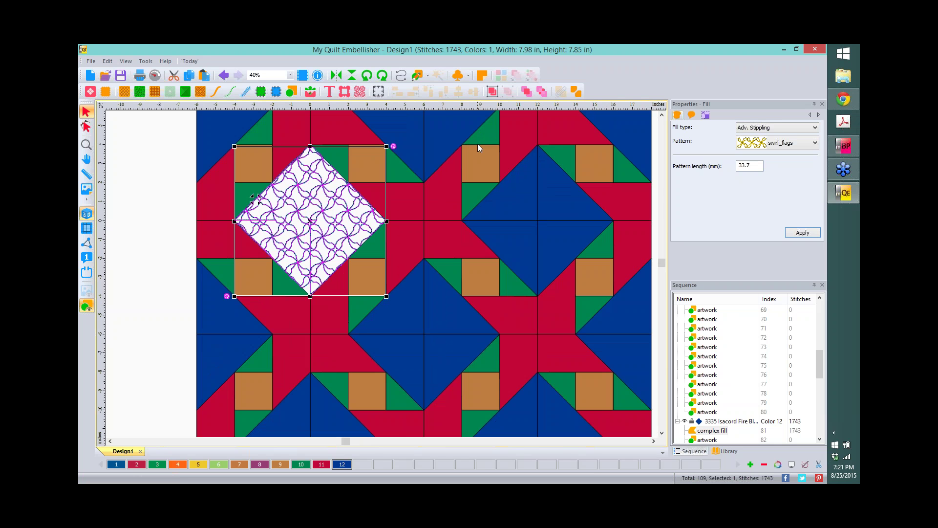
Combine the four blue triangles of the upper-right full diamond into one path and clear the selection.
{"action": "left_click", "coordinate": [653, 440]}
{"action": "left_click", "coordinate": [654, 440]}
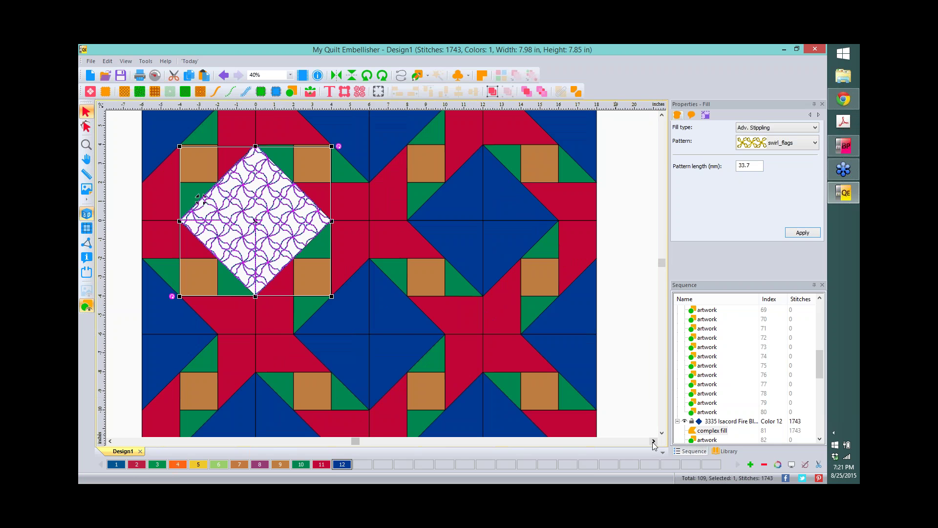
{"action": "left_click", "coordinate": [498, 196]}
{"action": "left_click", "coordinate": [456, 211], "text": "ctrl"}
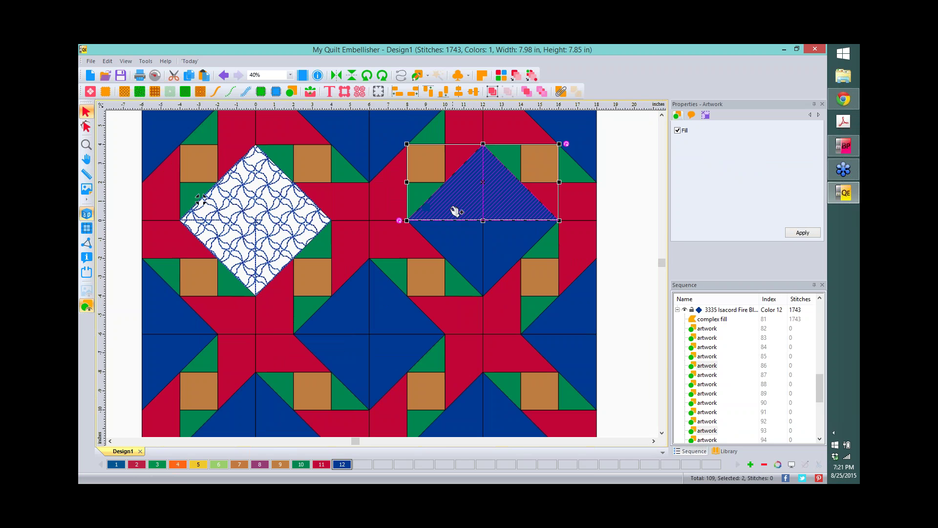
{"action": "left_click", "coordinate": [458, 234], "text": "ctrl"}
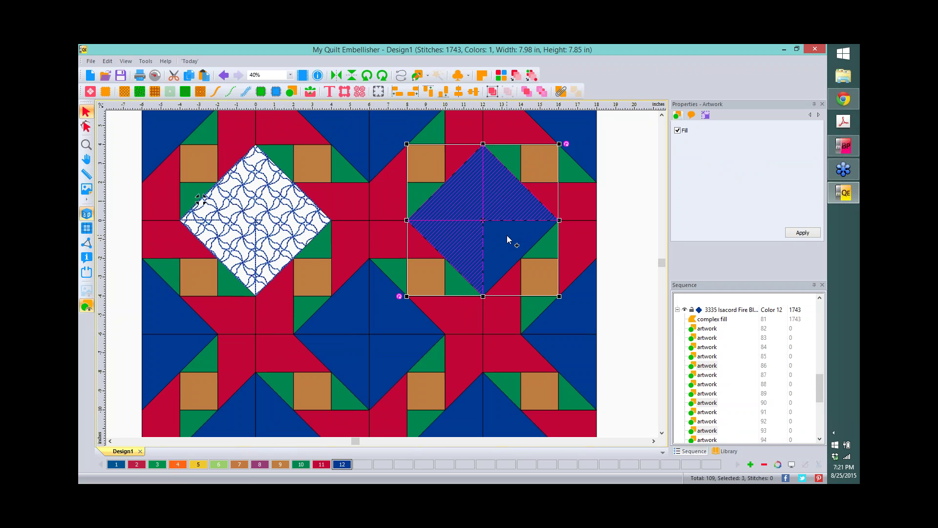
{"action": "left_click", "coordinate": [506, 236], "text": "ctrl"}
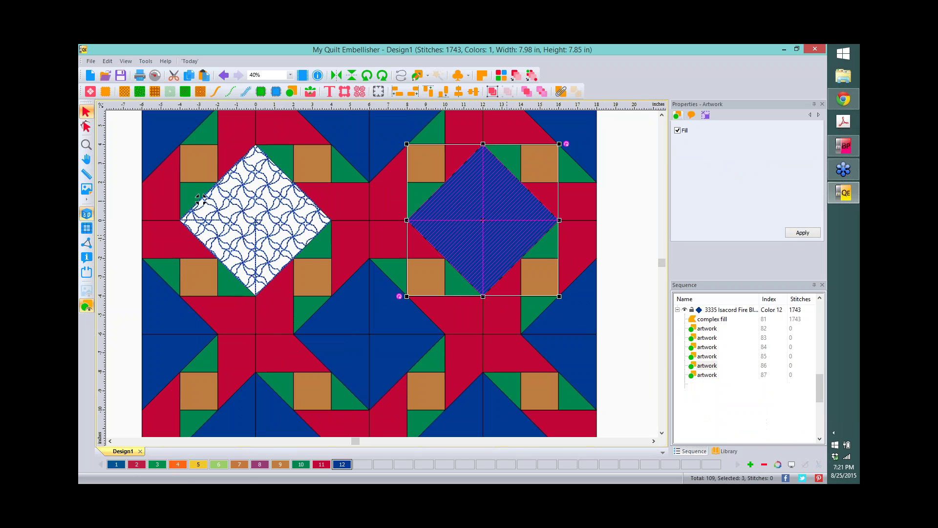
{"action": "left_click", "coordinate": [560, 92]}
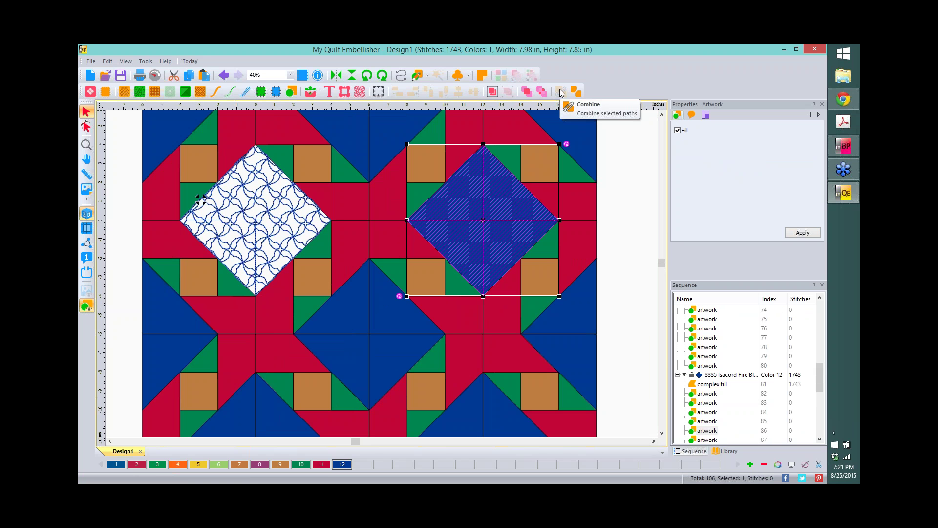
{"action": "left_click", "coordinate": [625, 192]}
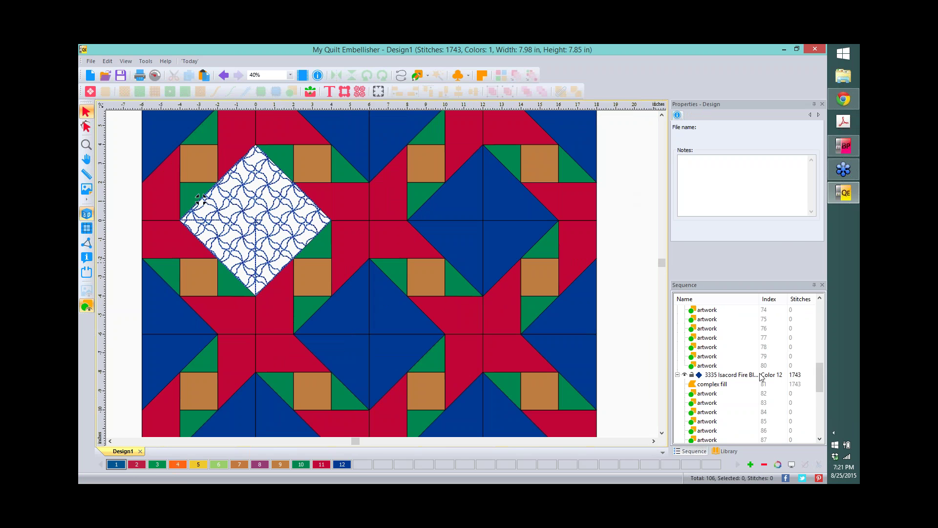
Insert 57813.c2s from the My Quilt Embellisher Free Designs library folder into the upper-right blue diamond and enlarge it to about 3.6 inches wide.
{"action": "left_click", "coordinate": [730, 451]}
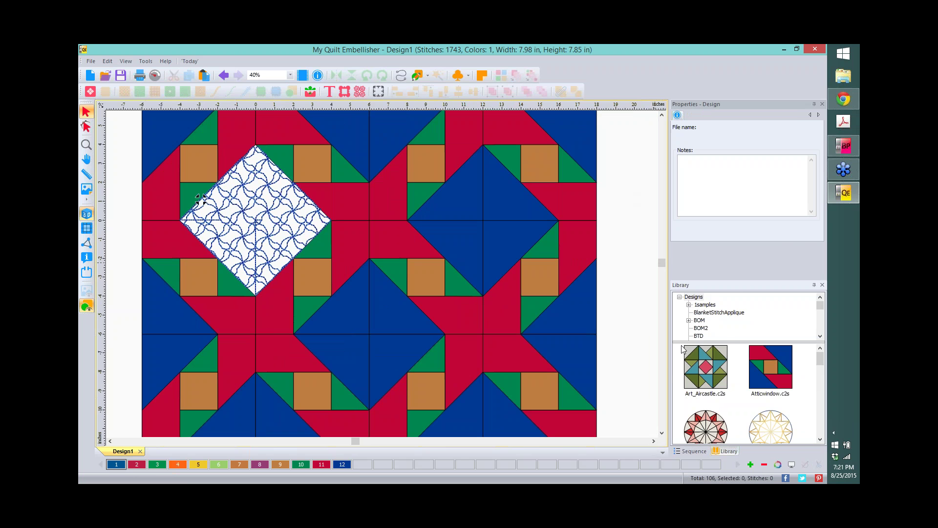
{"action": "left_click_drag", "start_coordinate": [820, 306], "coordinate": [822, 318]}
{"action": "left_click", "coordinate": [751, 321]}
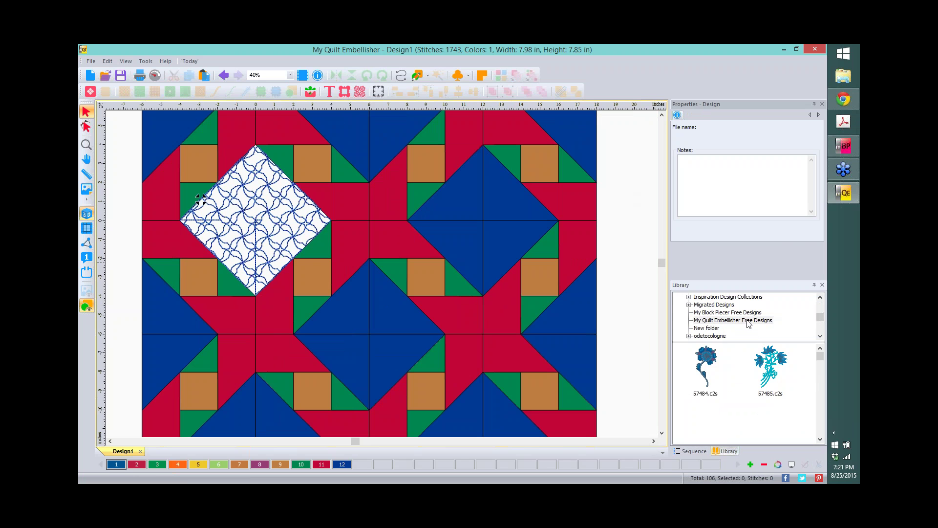
{"action": "left_click_drag", "start_coordinate": [821, 356], "coordinate": [821, 407]}
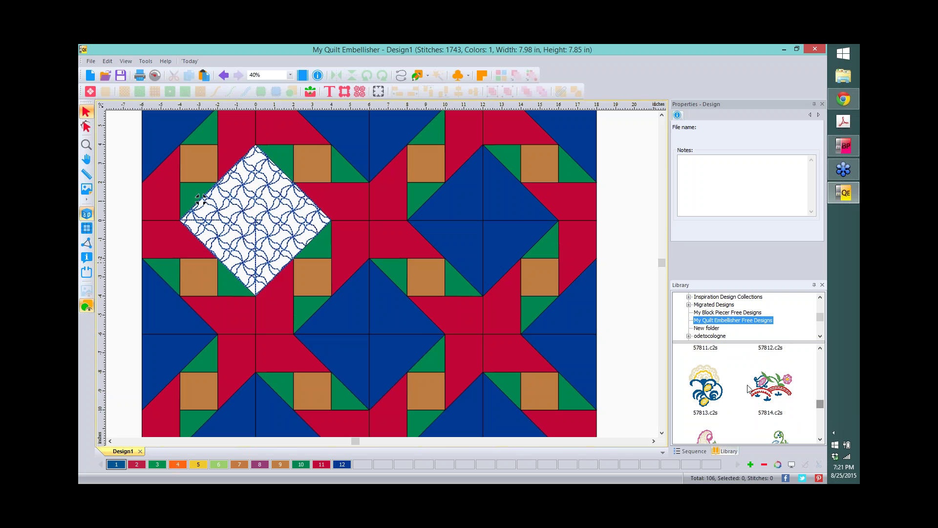
{"action": "left_click_drag", "start_coordinate": [701, 370], "coordinate": [506, 230]}
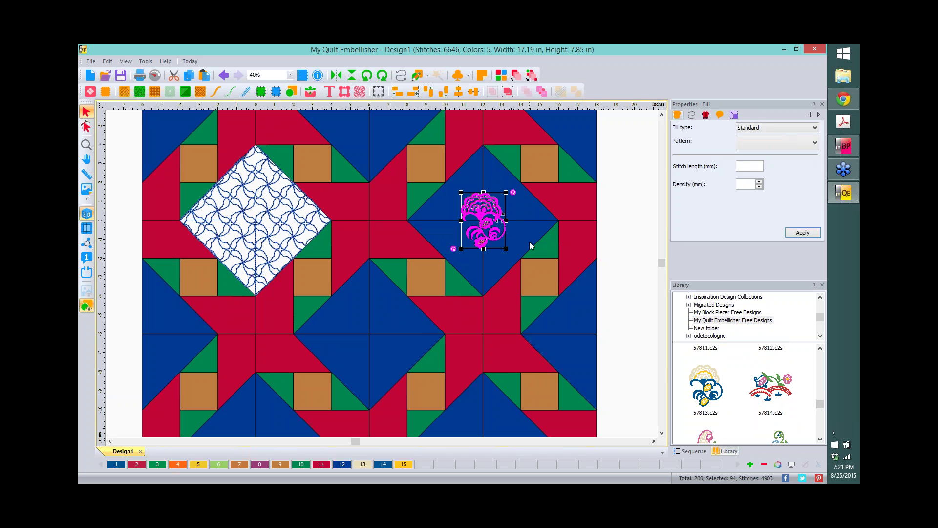
{"action": "left_click_drag", "start_coordinate": [505, 249], "coordinate": [529, 274]}
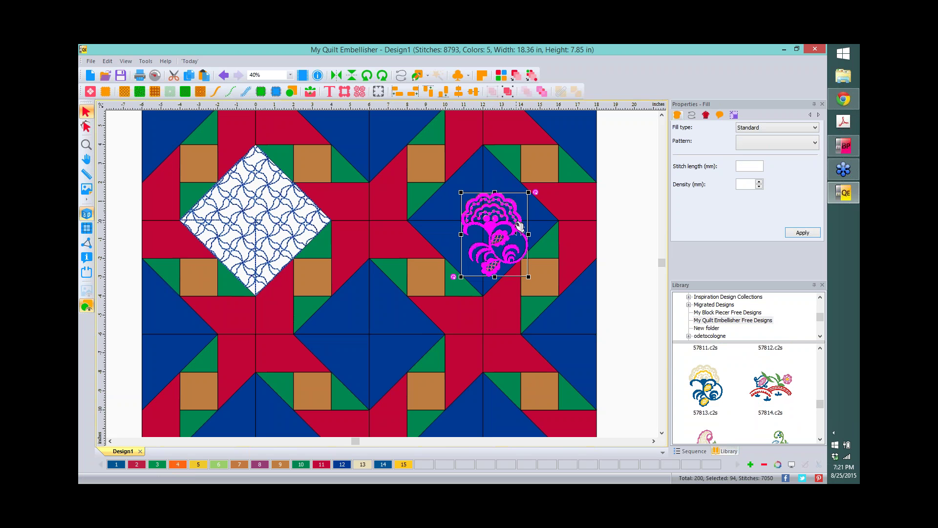
Center the flower embroidery horizontally and vertically on the upper-right blue diamond, and clear the selection.
{"action": "left_click", "coordinate": [468, 171], "text": "ctrl"}
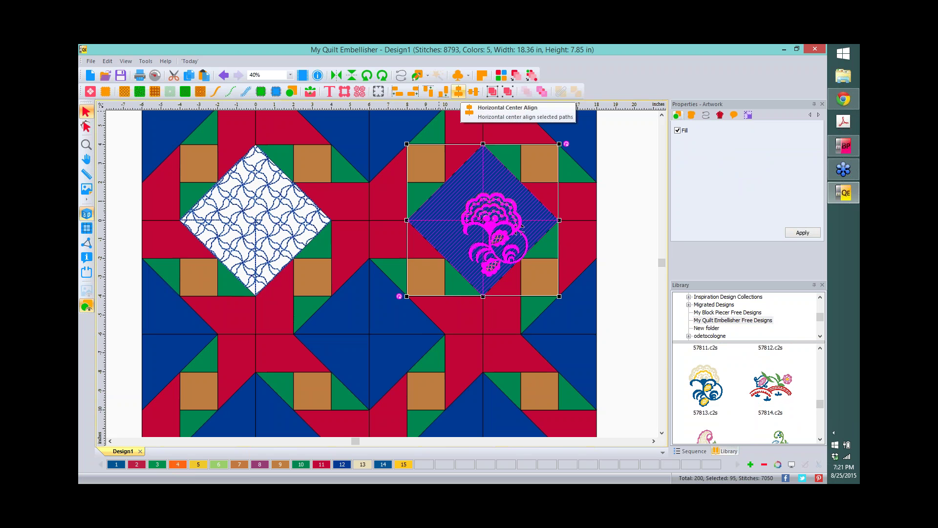
{"action": "left_click", "coordinate": [460, 92]}
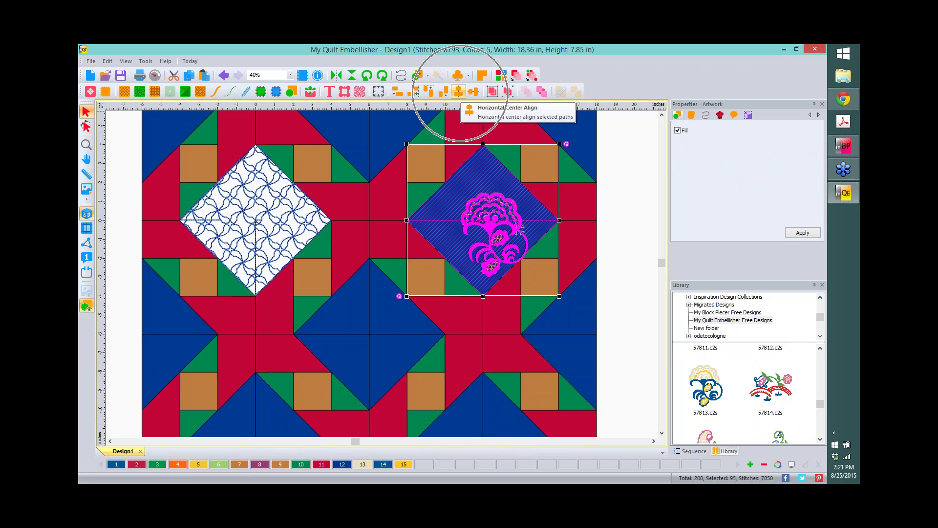
{"action": "left_click", "coordinate": [473, 93]}
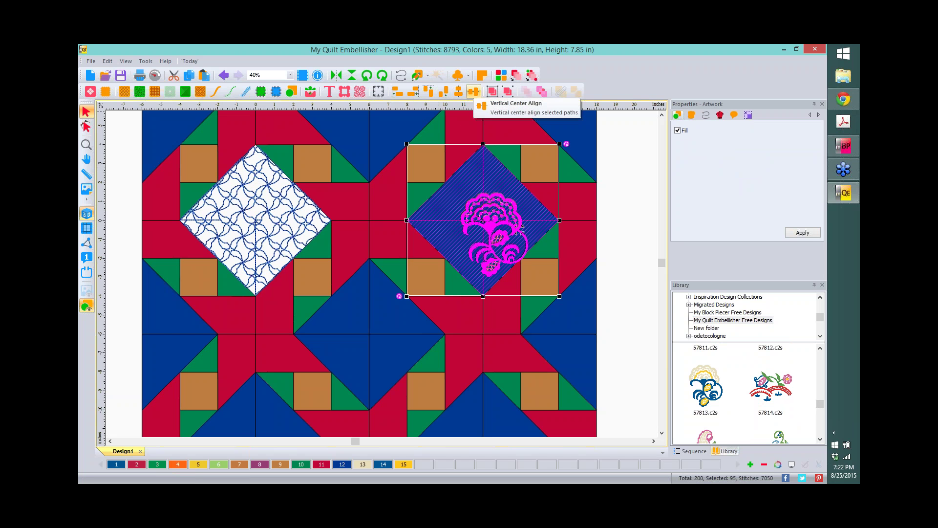
{"action": "left_click", "coordinate": [459, 91]}
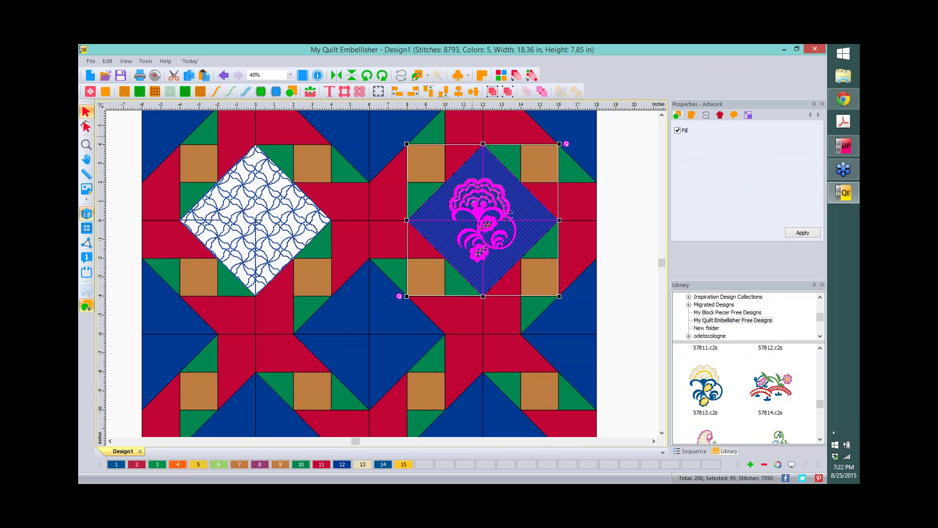
{"action": "left_click", "coordinate": [638, 179]}
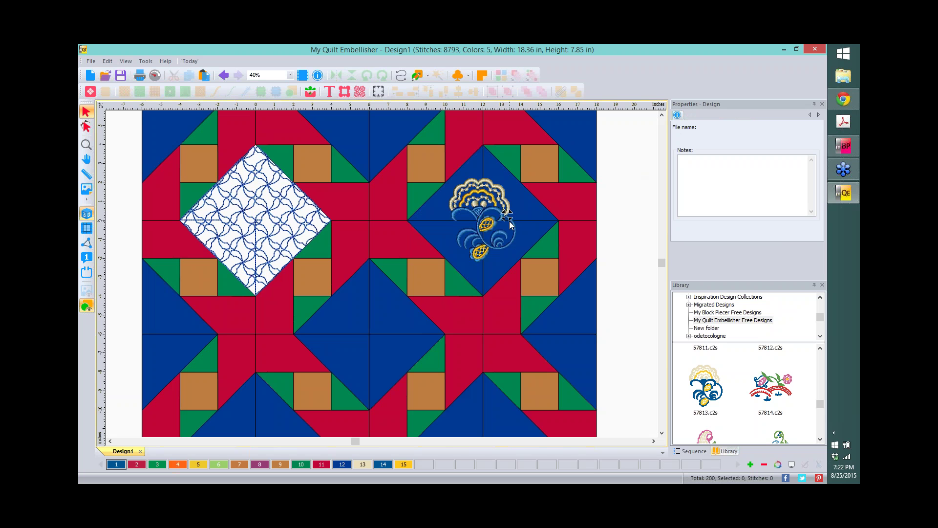
Create a united outline around the flower embroidery at a distance of 0.1 in with one repeat.
{"action": "left_click", "coordinate": [508, 217]}
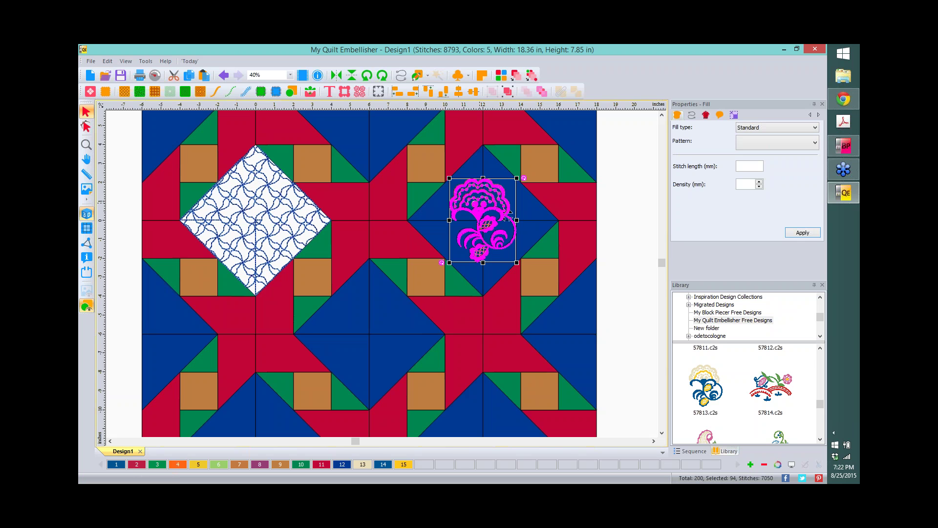
{"action": "right_click", "coordinate": [476, 206]}
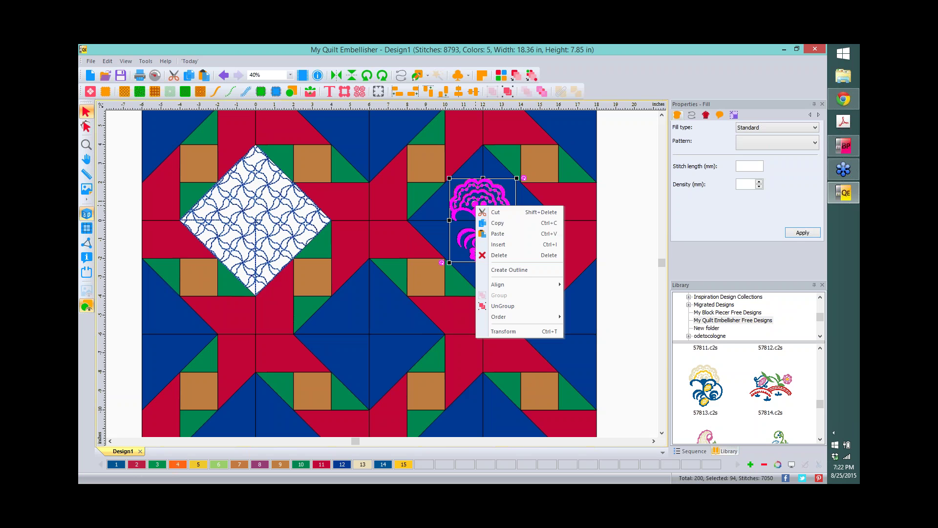
{"action": "left_click", "coordinate": [518, 270]}
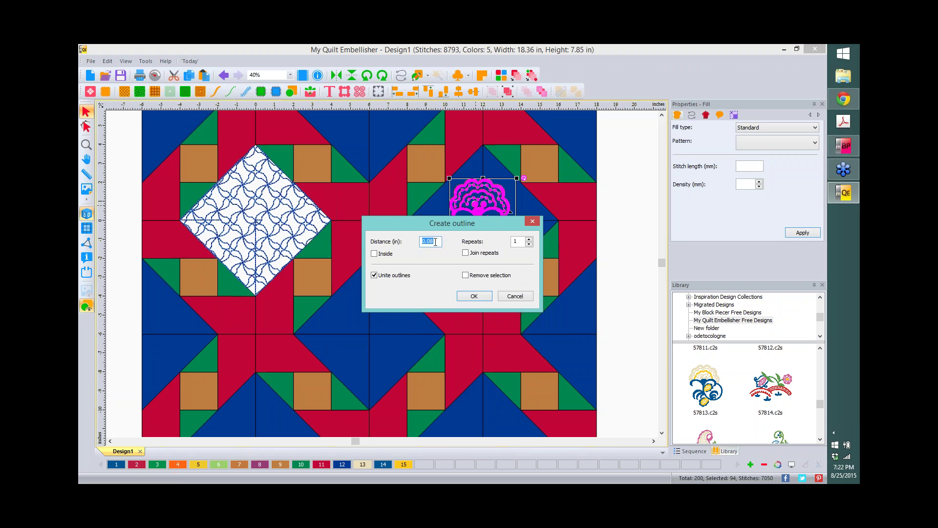
{"action": "left_click_drag", "start_coordinate": [436, 240], "coordinate": [428, 240]}
{"action": "type", "text": "1"}
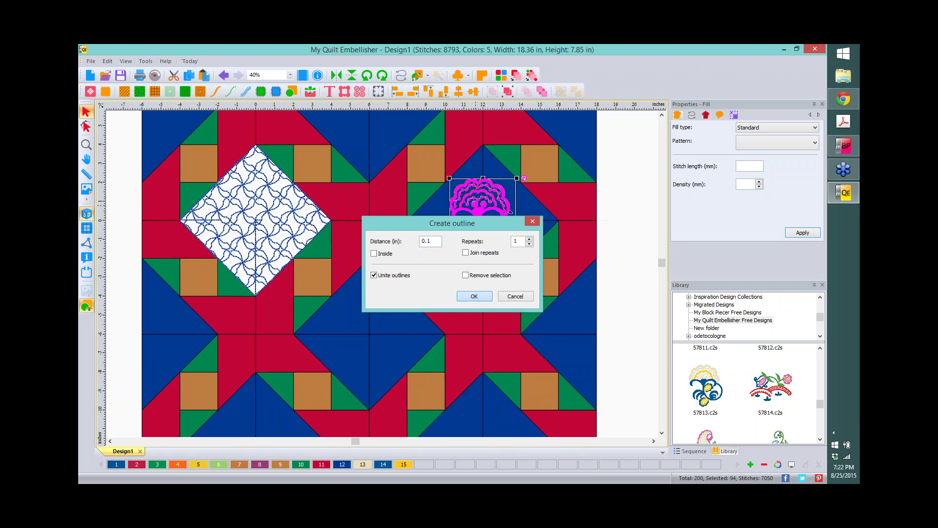
{"action": "left_click", "coordinate": [483, 295]}
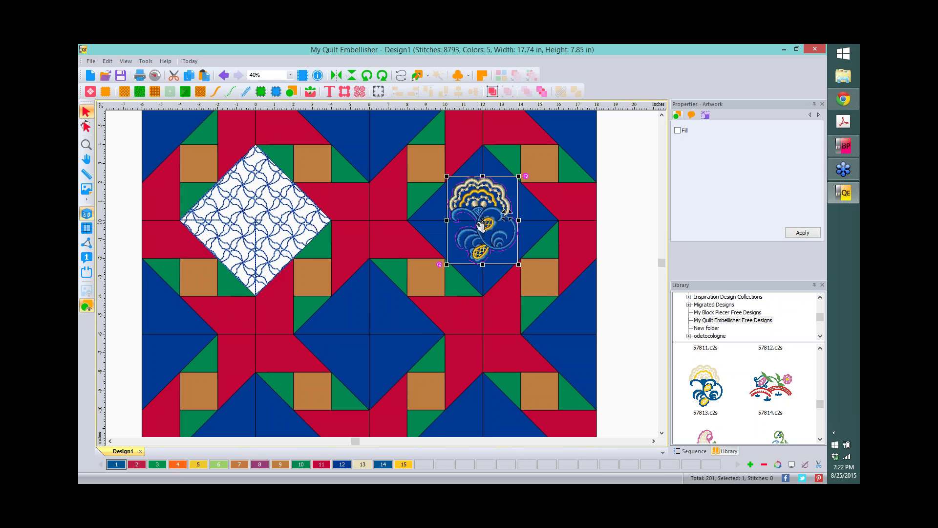
Select the flower's outline together with the blue diamond behind it and combine them into one path.
{"action": "left_click", "coordinate": [654, 441]}
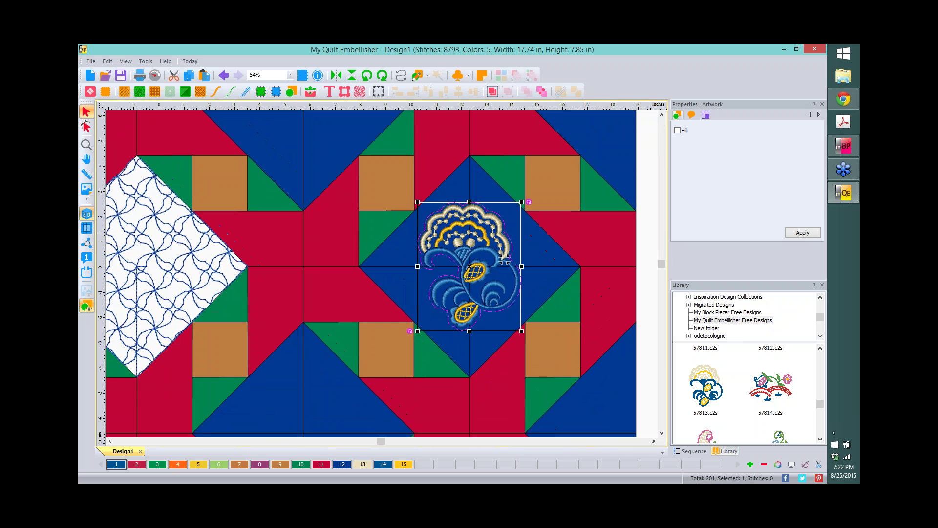
{"action": "left_click", "coordinate": [591, 244]}
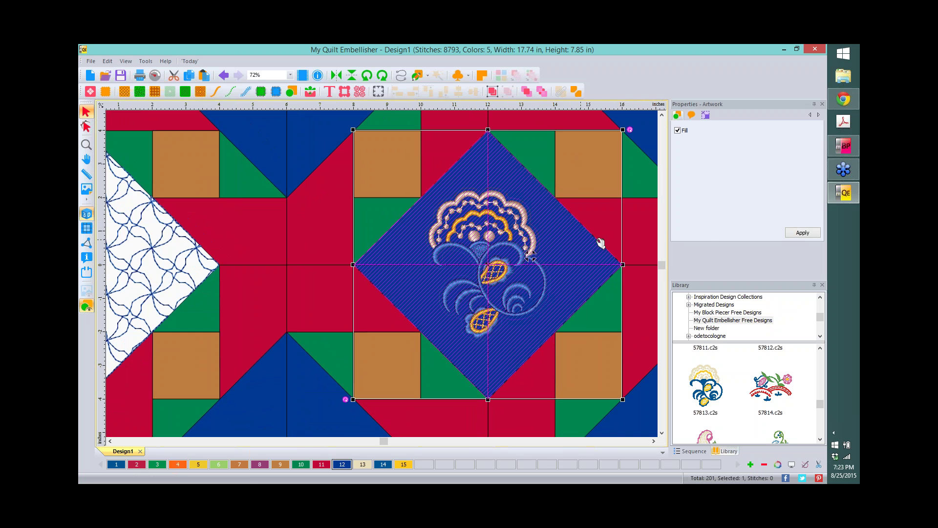
{"action": "left_click", "coordinate": [702, 451]}
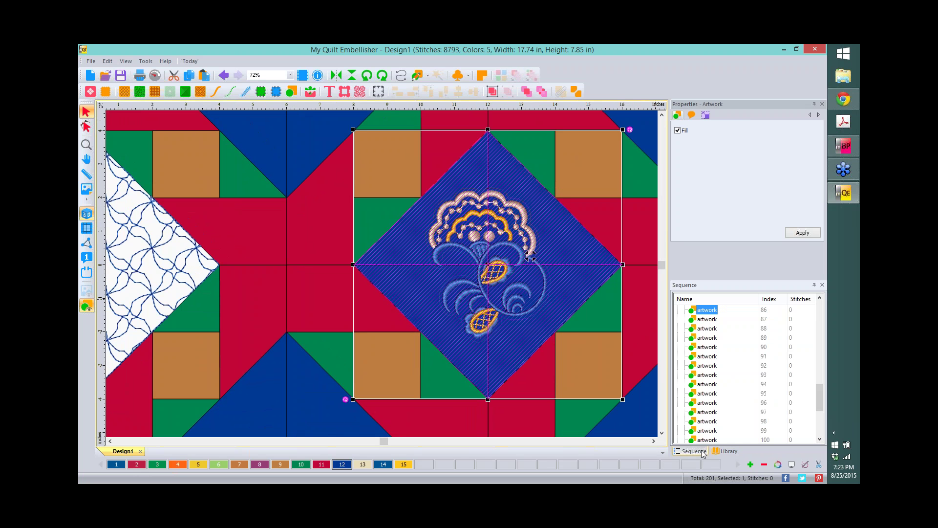
{"action": "scroll", "coordinate": [821, 392], "scroll_direction": "down", "scroll_amount": 4}
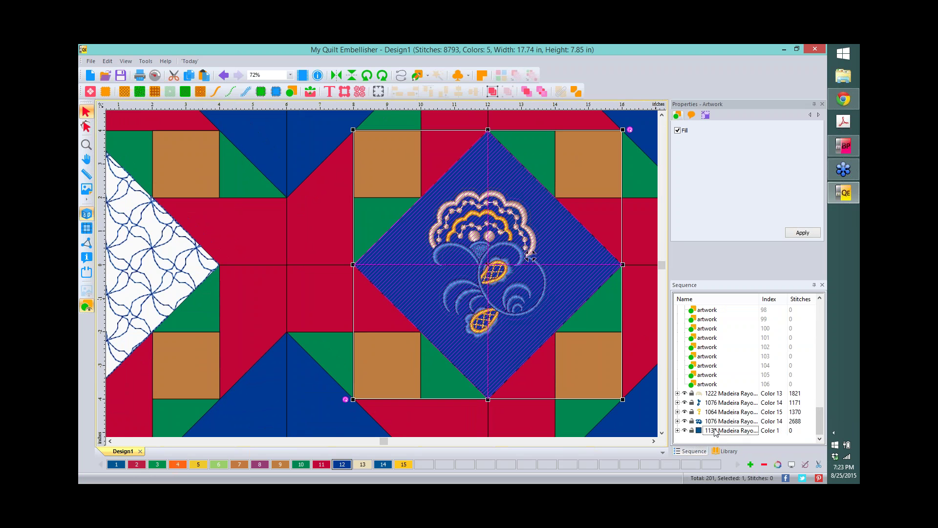
{"action": "left_click", "coordinate": [646, 128]}
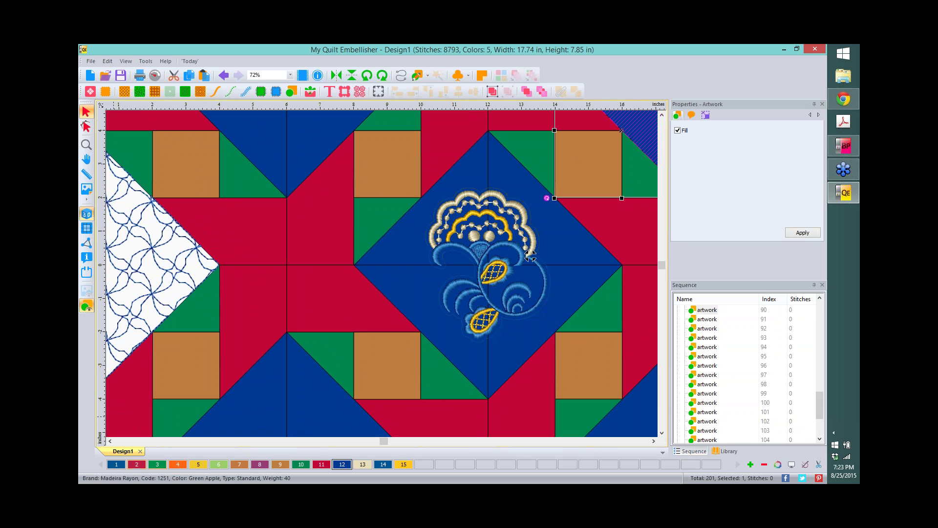
{"action": "scroll", "coordinate": [819, 401], "scroll_direction": "down", "scroll_amount": 3}
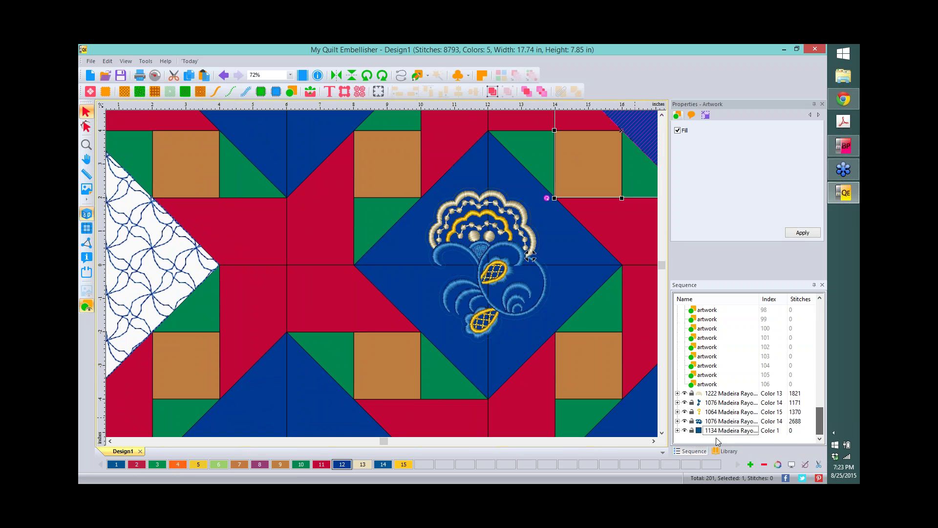
{"action": "left_click", "coordinate": [724, 430]}
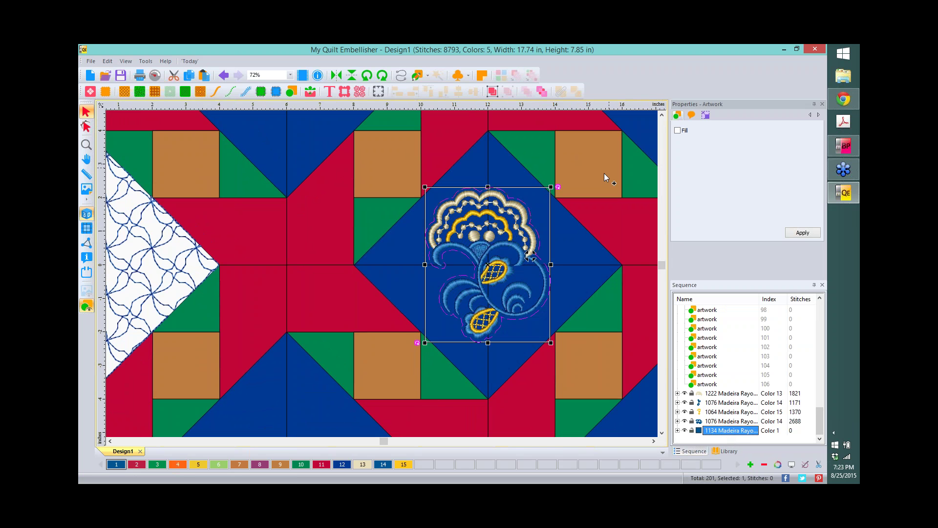
{"action": "left_click", "coordinate": [567, 241], "text": "ctrl"}
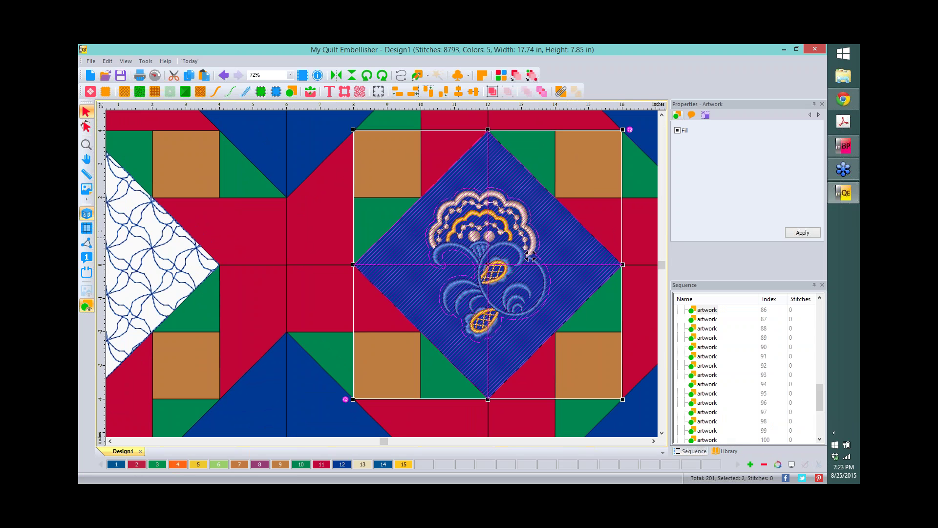
{"action": "left_click", "coordinate": [561, 92]}
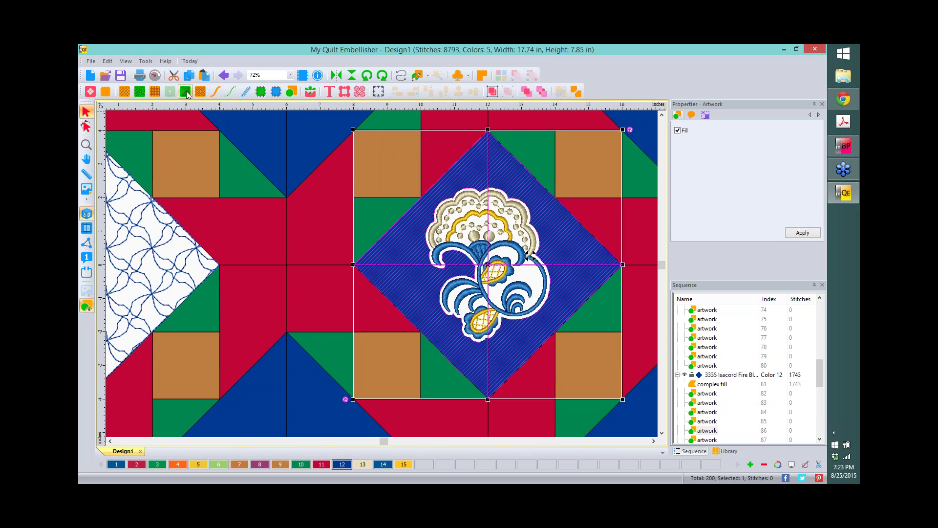
Convert the combined diamond around the flower to a Contour fill.
{"action": "key", "text": "ctrl"}
{"action": "key", "text": "ctrl"}
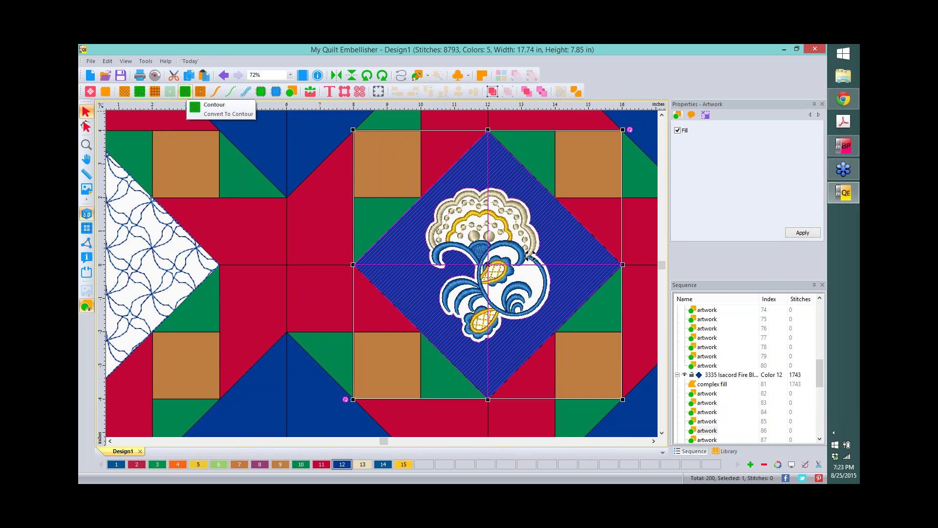
{"action": "left_click", "coordinate": [185, 92]}
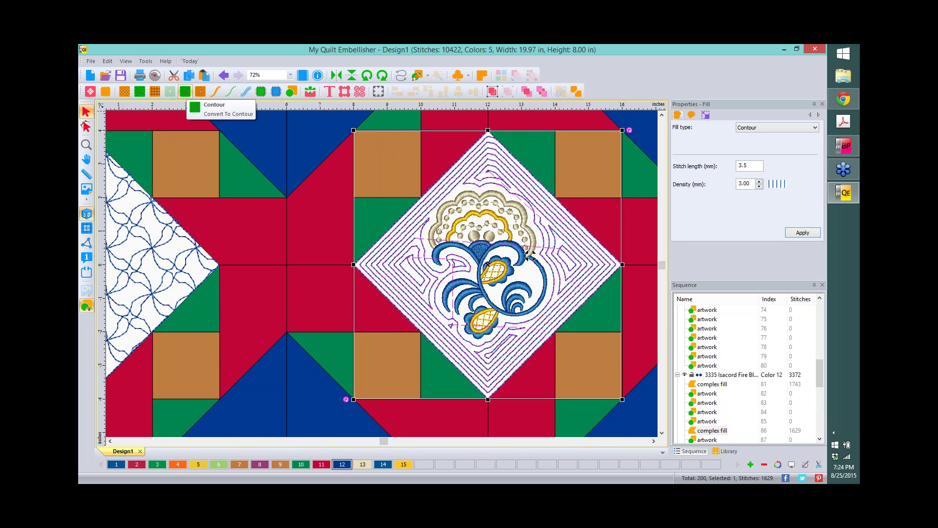
Fill the diamond around the flower with texture pattern 103 at a pattern length of 12 mm.
{"action": "left_click", "coordinate": [125, 94]}
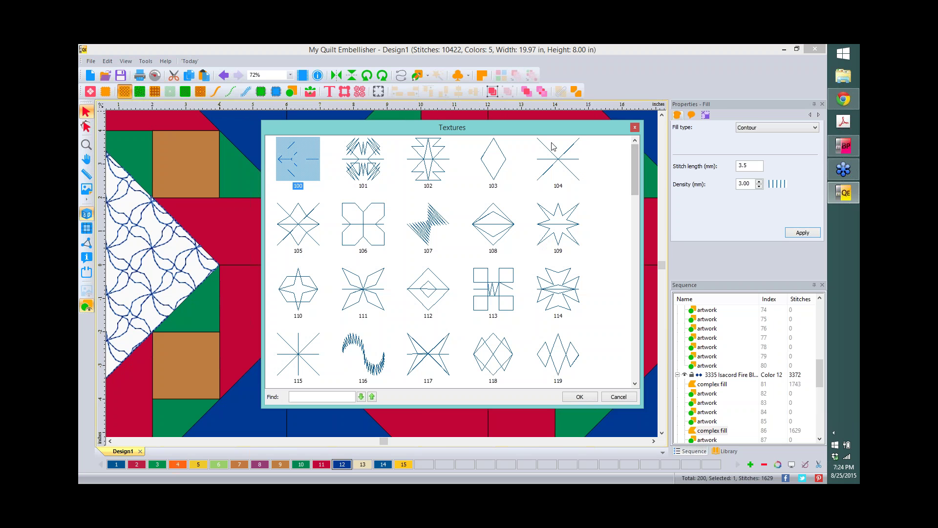
{"action": "left_click", "coordinate": [491, 152]}
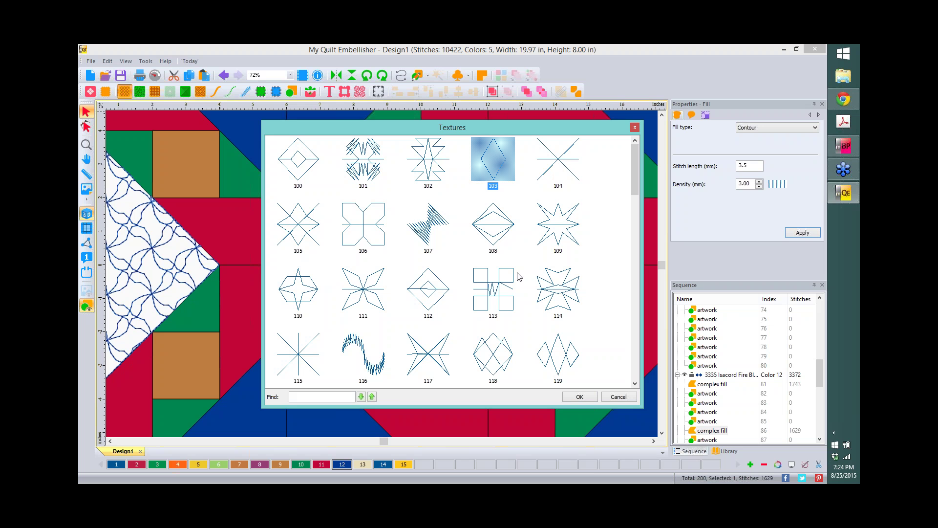
{"action": "left_click", "coordinate": [580, 396]}
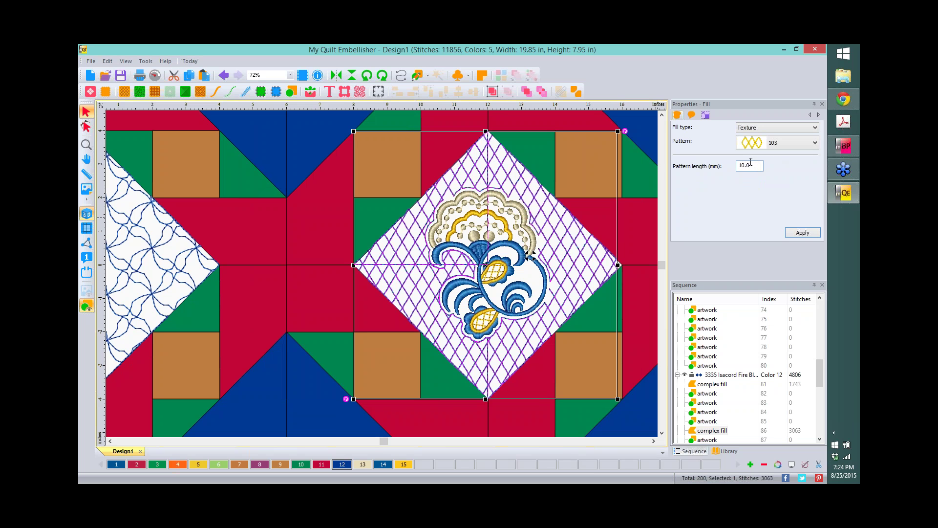
{"action": "double_click", "coordinate": [750, 163]}
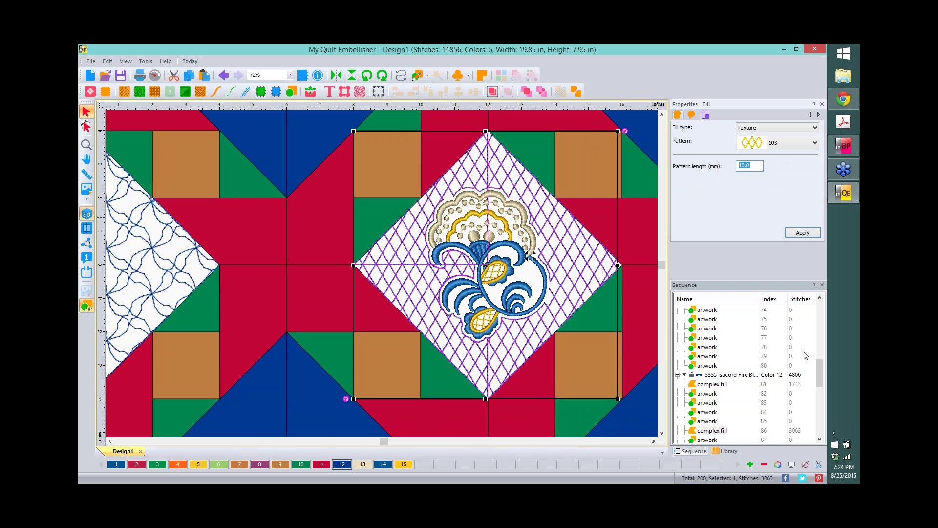
{"action": "type", "text": "12"}
{"action": "left_click", "coordinate": [802, 233]}
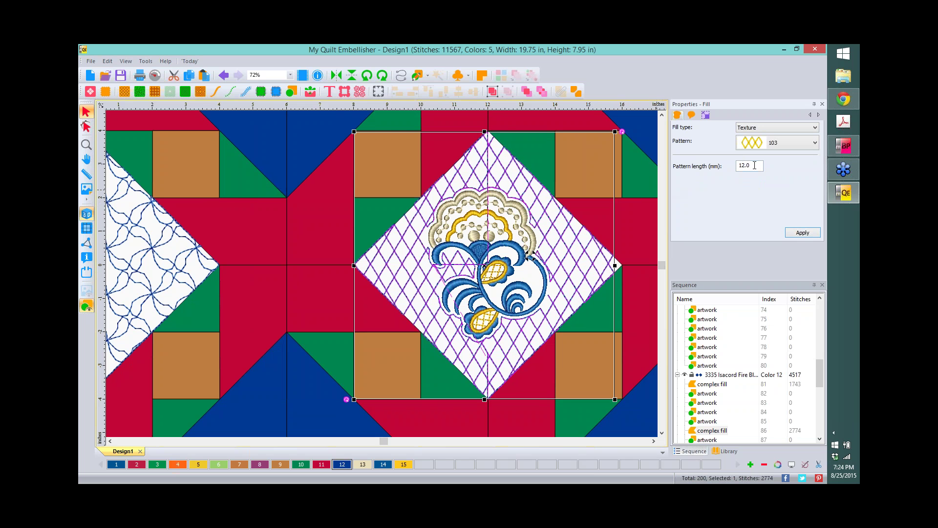
Set the flower diamond's texture pattern length to 12.4 mm and deselect the diamond.
{"action": "left_click_drag", "start_coordinate": [754, 165], "coordinate": [727, 169]}
{"action": "type", "text": "12"}
{"action": "left_click", "coordinate": [803, 233]}
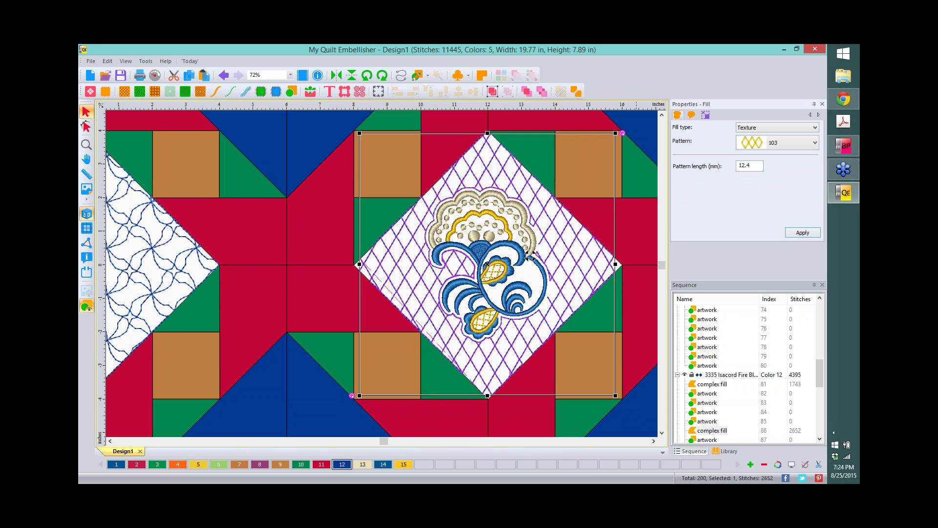
{"action": "left_click", "coordinate": [635, 213]}
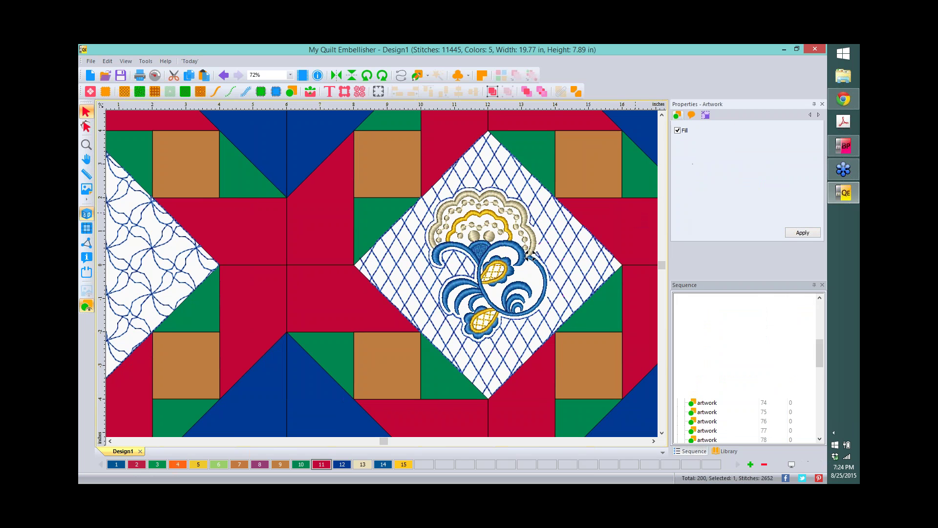
{"action": "scroll", "coordinate": [534, 254], "scroll_direction": "down", "scroll_amount": 1}
{"action": "scroll", "coordinate": [517, 258], "scroll_direction": "down", "scroll_amount": 2}
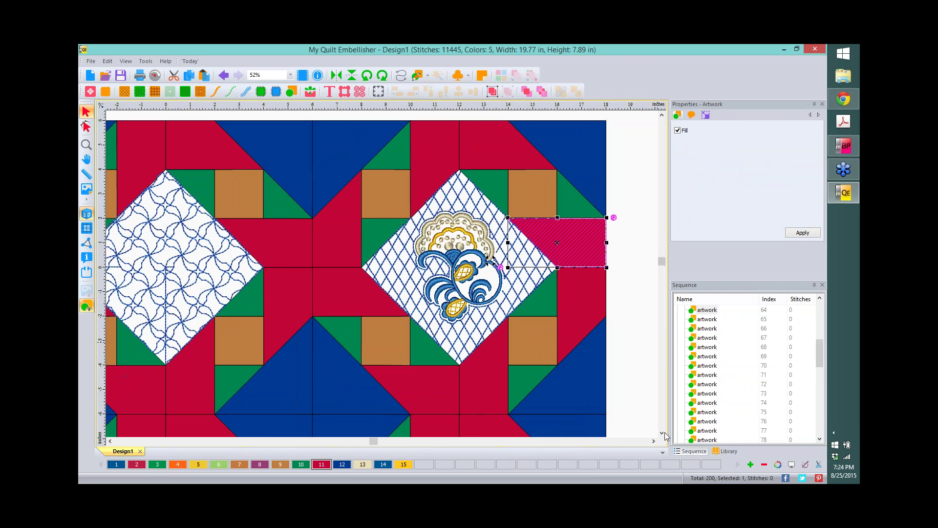
{"action": "left_click", "coordinate": [662, 433]}
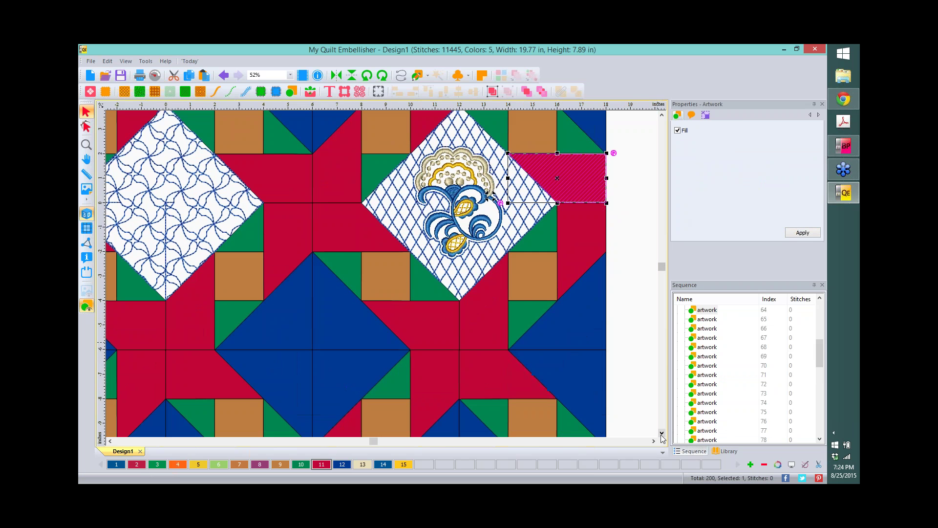
Select the four blue triangles of the centre diamond below the two stitched diamonds and combine them into one path.
{"action": "left_click", "coordinate": [109, 441]}
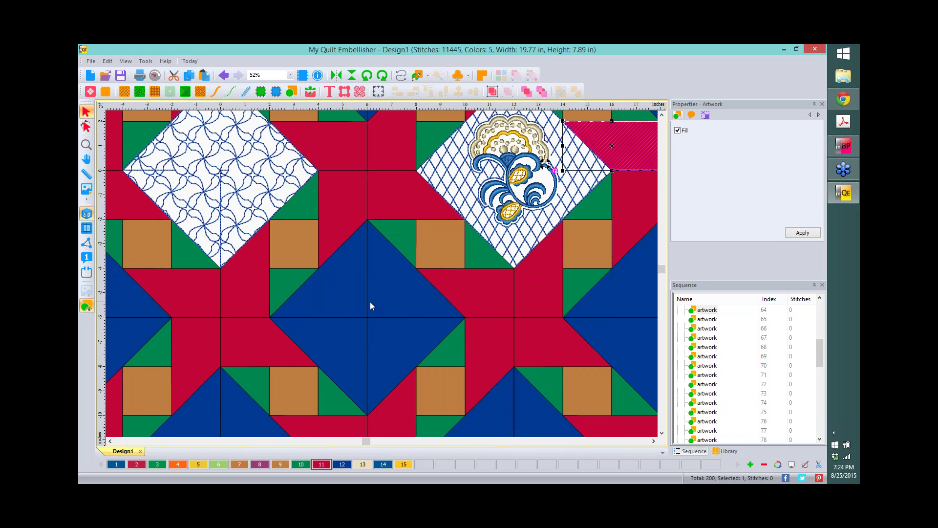
{"action": "left_click", "coordinate": [662, 433]}
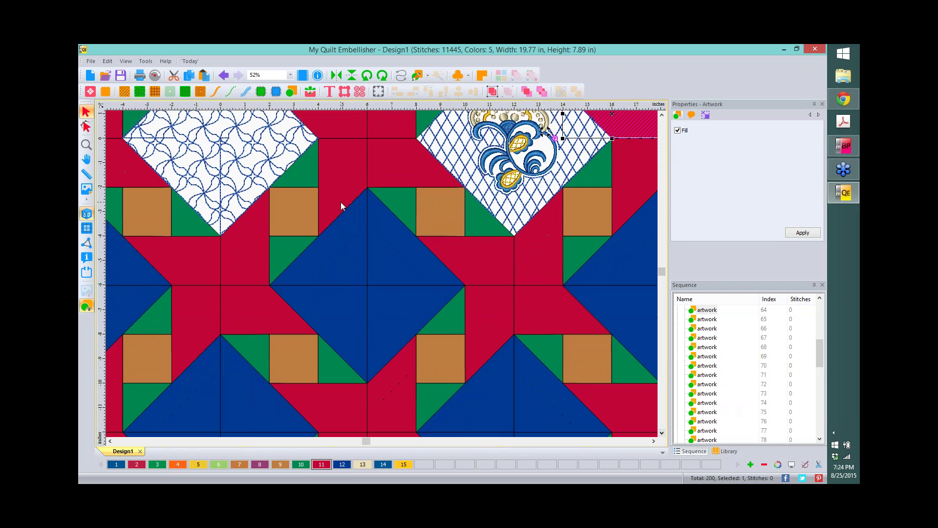
{"action": "left_click", "coordinate": [382, 239]}
{"action": "left_click", "coordinate": [360, 281], "text": "shift"}
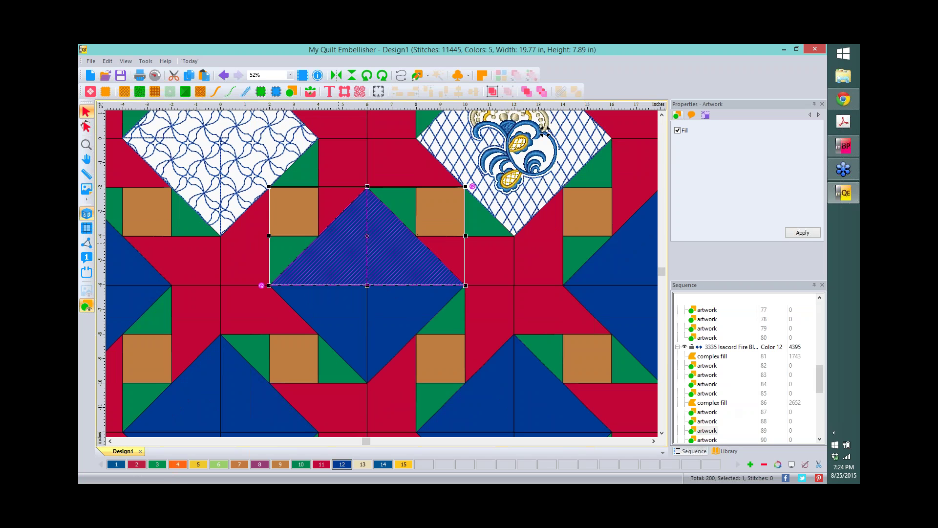
{"action": "left_click", "coordinate": [339, 307], "text": "shift"}
{"action": "left_click", "coordinate": [395, 307], "text": "shift"}
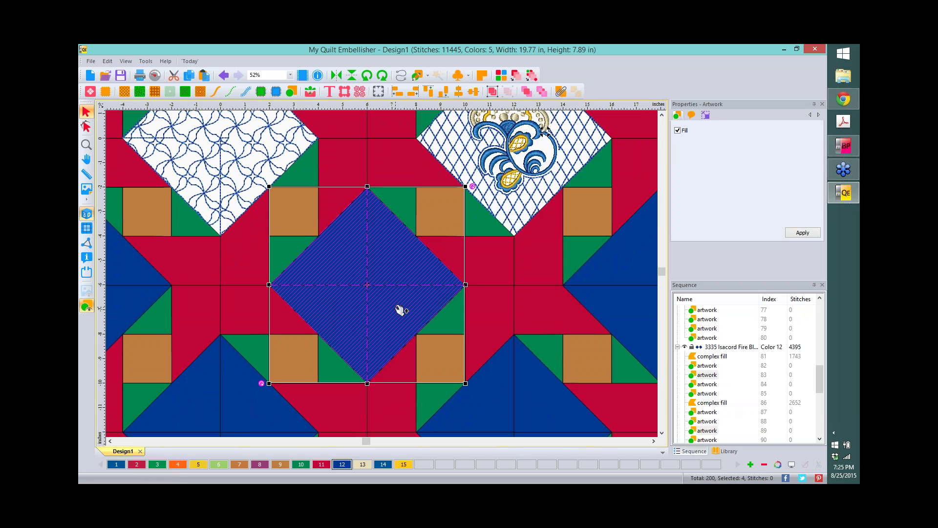
{"action": "left_click", "coordinate": [562, 92]}
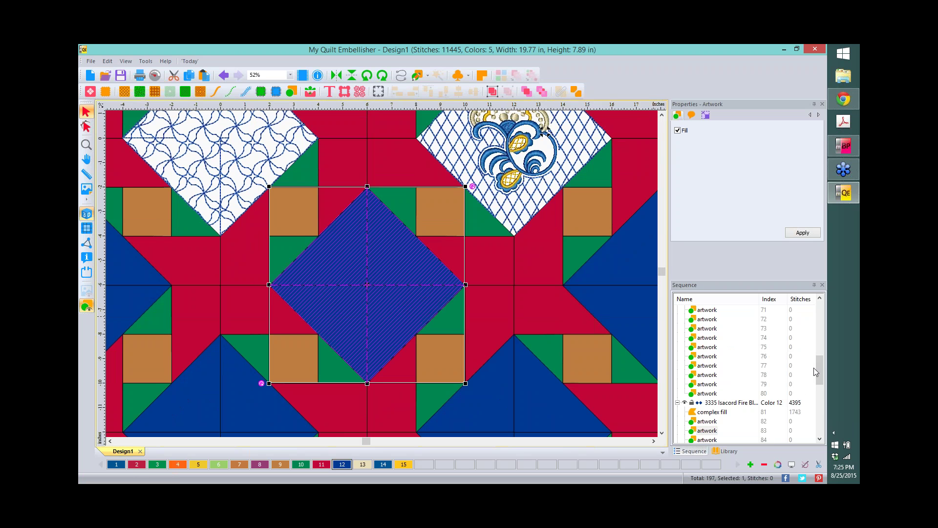
Place the letter design E.c2s from the BlanketStitchApplique library folder on the combined blue diamond.
{"action": "left_click", "coordinate": [728, 451]}
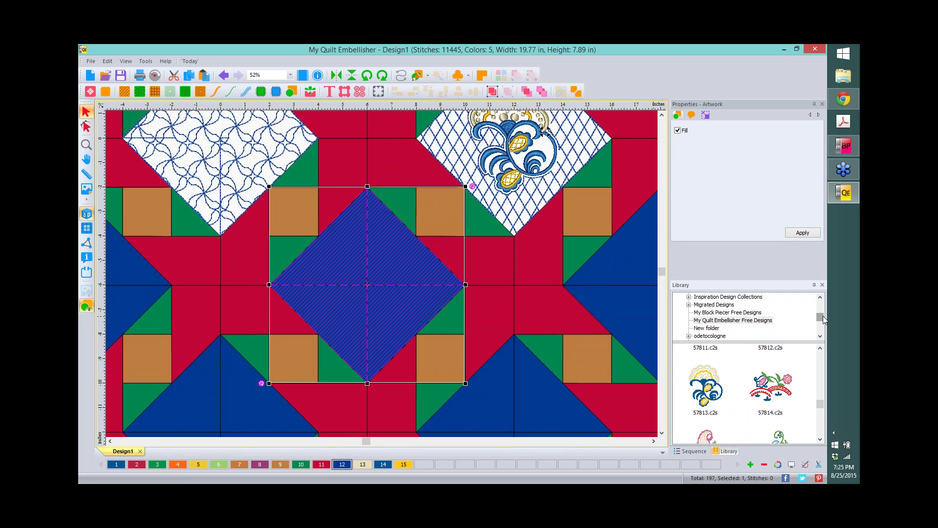
{"action": "left_click_drag", "start_coordinate": [823, 315], "coordinate": [822, 303]}
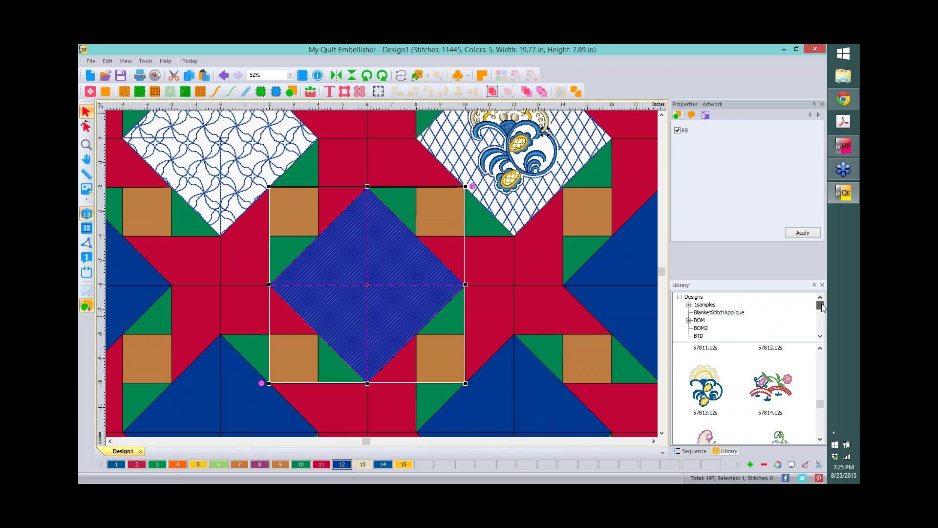
{"action": "left_click", "coordinate": [732, 315]}
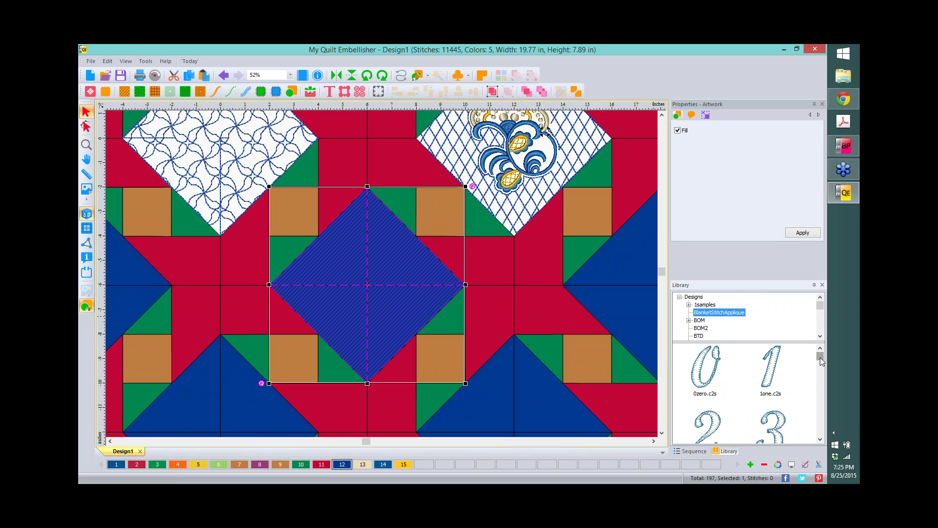
{"action": "left_click_drag", "start_coordinate": [820, 357], "coordinate": [824, 388]}
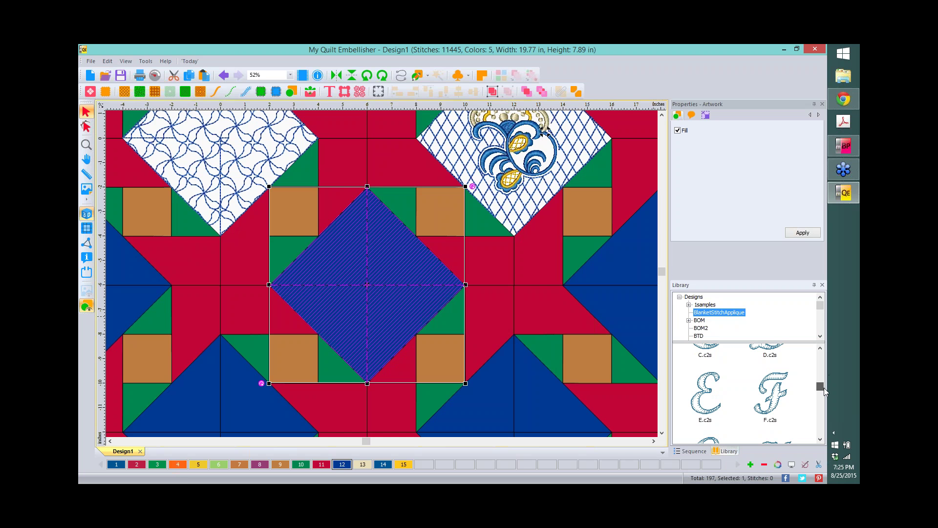
{"action": "left_click", "coordinate": [704, 396]}
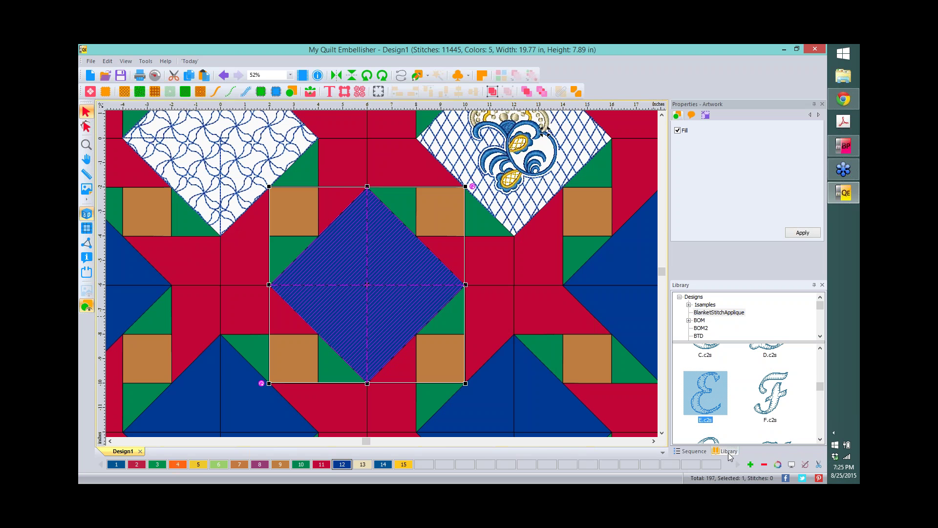
{"action": "left_click_drag", "start_coordinate": [706, 390], "coordinate": [356, 280]}
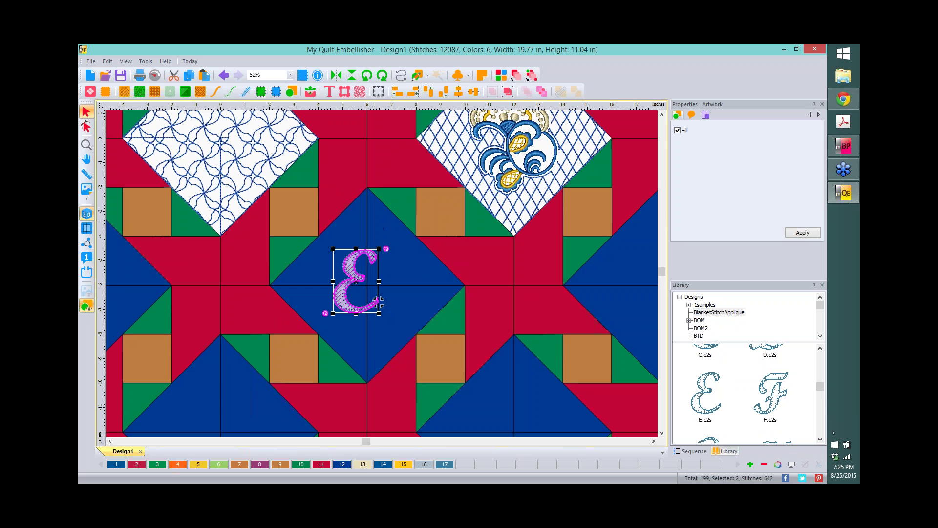
Centre the letter E horizontally and vertically on the blue diamond.
{"action": "left_click", "coordinate": [376, 224], "text": "ctrl"}
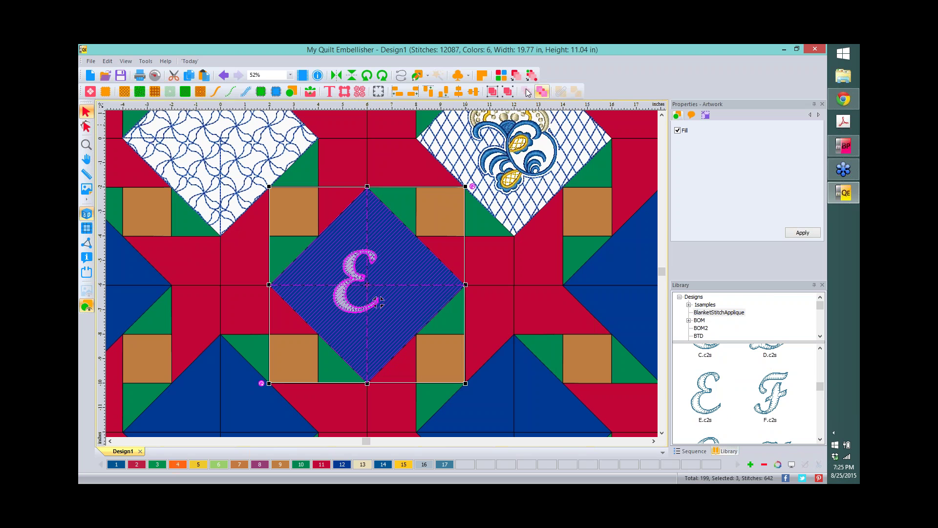
{"action": "left_click", "coordinate": [474, 91]}
{"action": "left_click", "coordinate": [458, 90]}
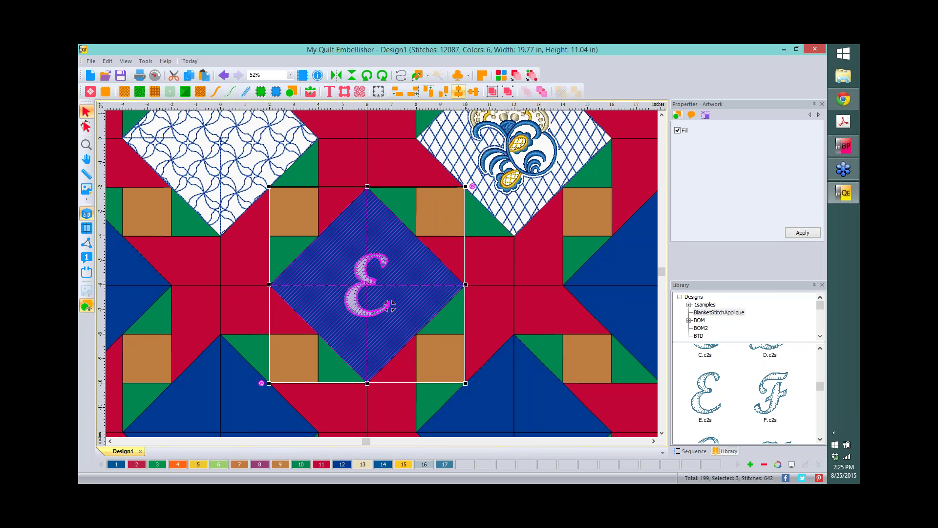
{"action": "left_click", "coordinate": [509, 248]}
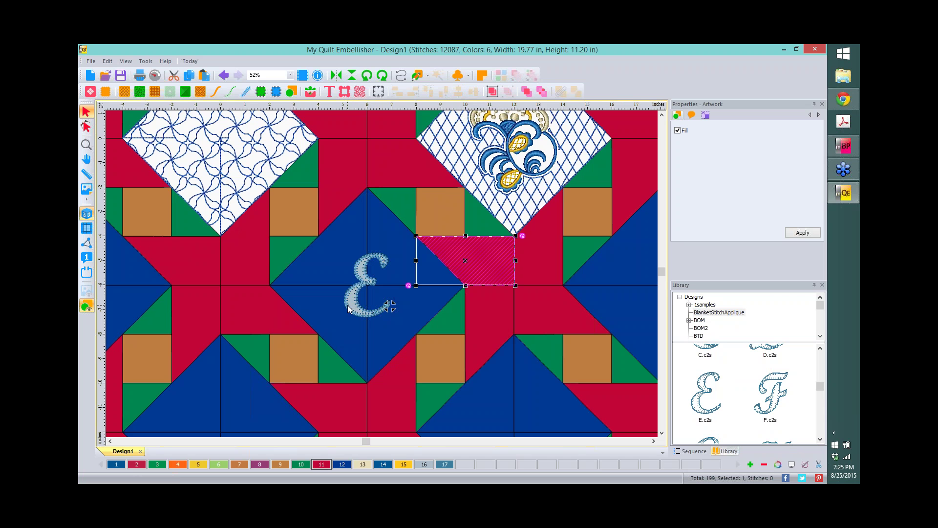
Resize the letter E to a height of 4 in with its aspect ratio maintained.
{"action": "left_click", "coordinate": [382, 307]}
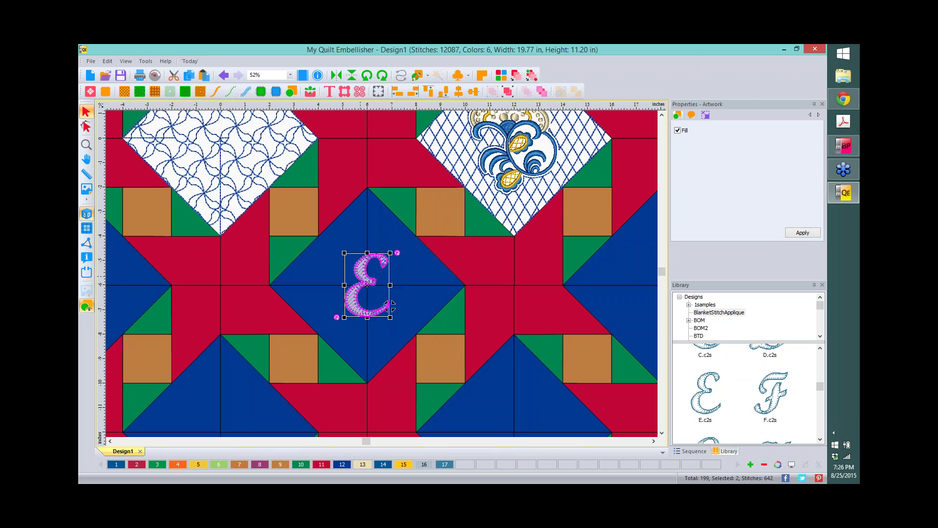
{"action": "left_click", "coordinate": [707, 116]}
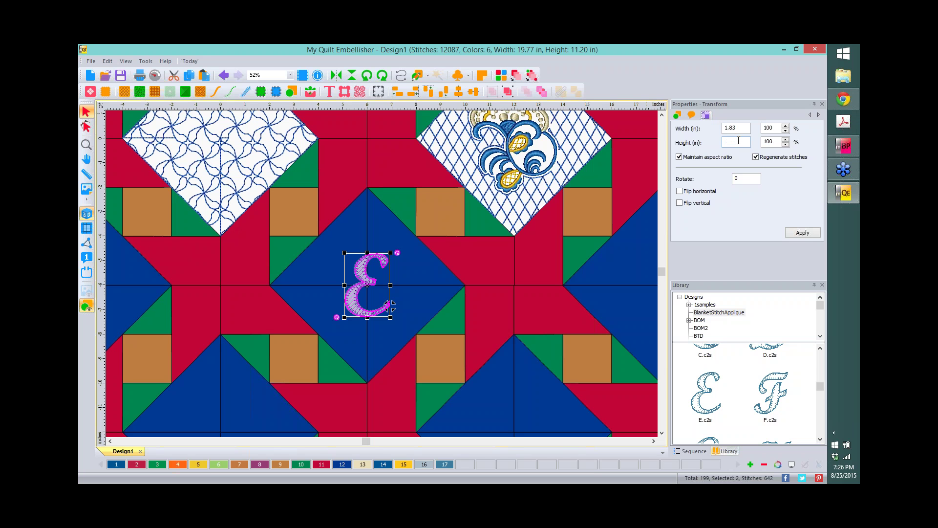
{"action": "left_click_drag", "start_coordinate": [738, 140], "coordinate": [722, 141]}
{"action": "type", "text": "4"}
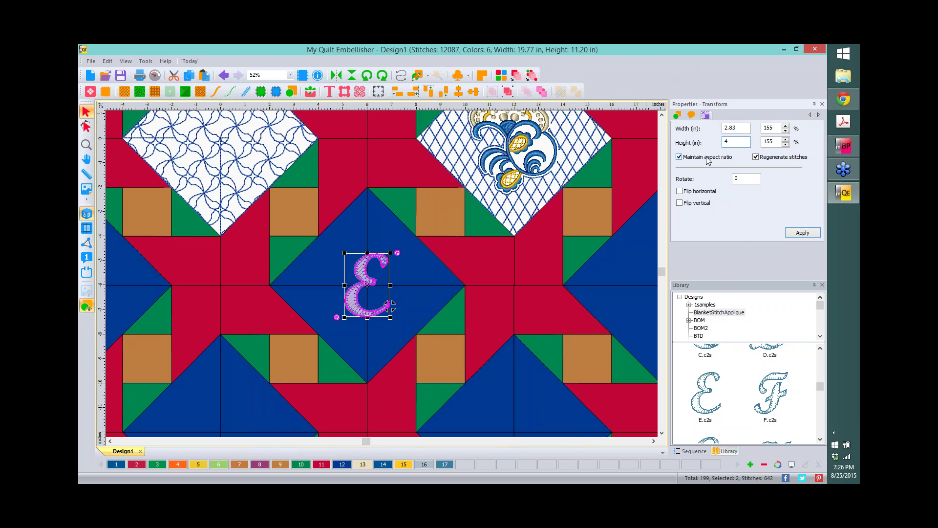
{"action": "left_click", "coordinate": [802, 233]}
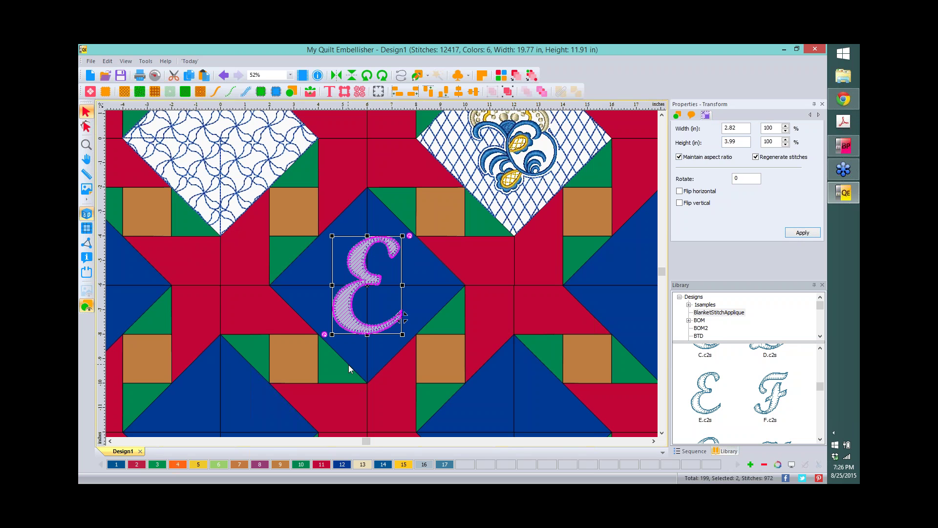
{"action": "left_click", "coordinate": [489, 258]}
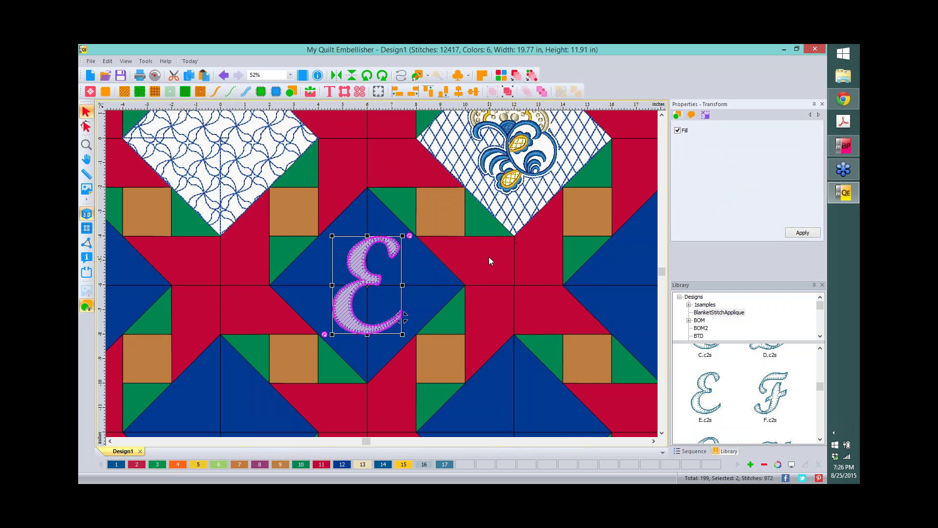
Create an outline 0.15 in around the letter E and combine it with the blue diamond into one path.
{"action": "left_click", "coordinate": [345, 229]}
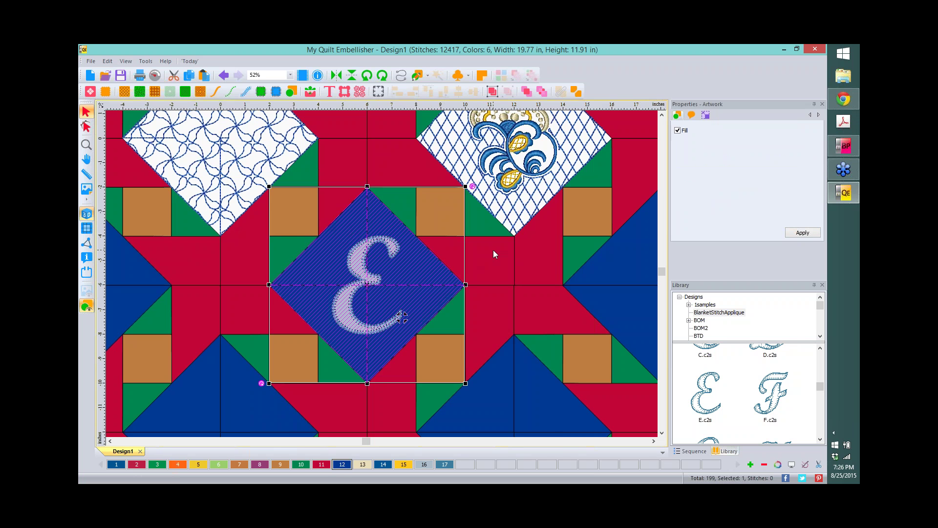
{"action": "left_click_drag", "start_coordinate": [515, 235], "coordinate": [409, 283]}
{"action": "right_click", "coordinate": [358, 266]}
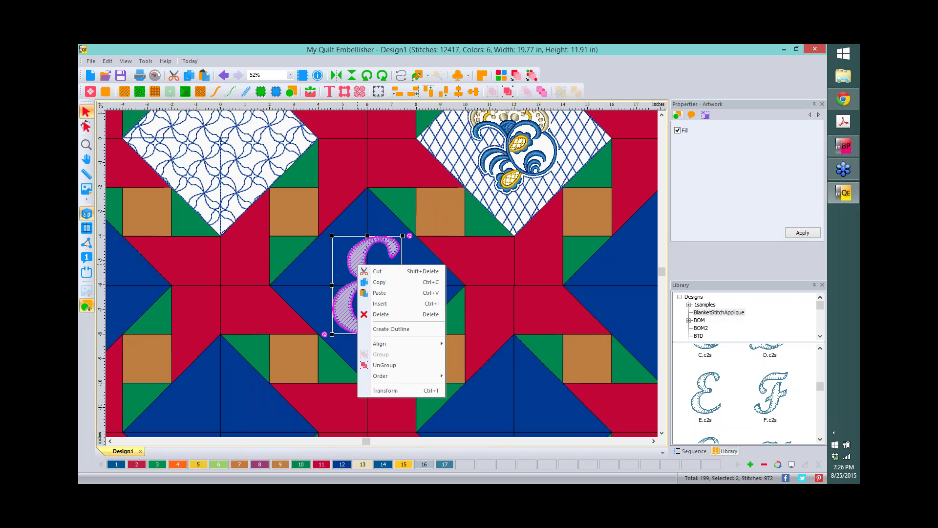
{"action": "left_click", "coordinate": [398, 331]}
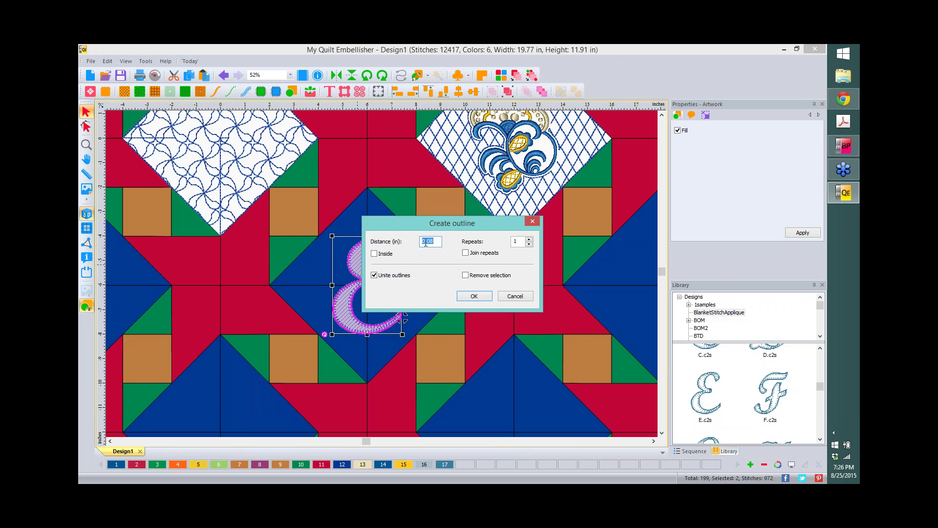
{"action": "left_click_drag", "start_coordinate": [436, 243], "coordinate": [428, 242]}
{"action": "type", "text": "15"}
{"action": "left_click", "coordinate": [474, 297]}
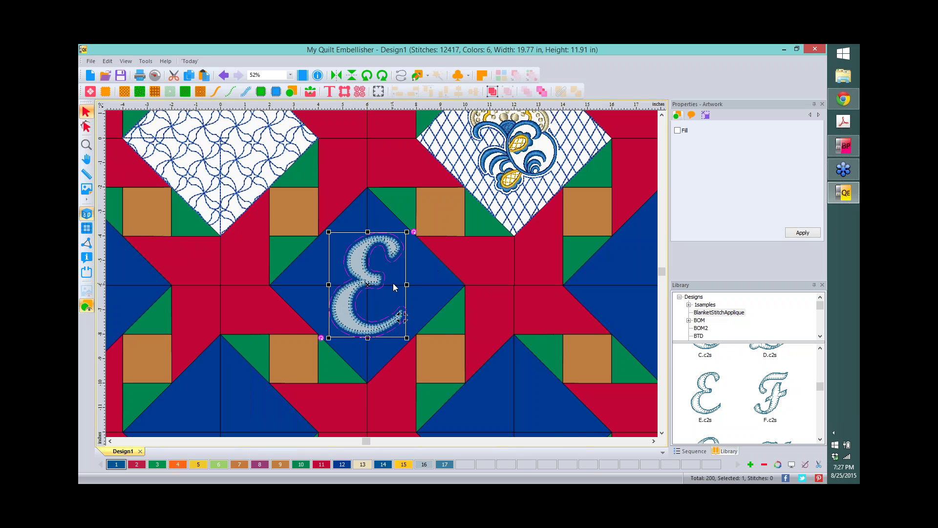
{"action": "left_click", "coordinate": [432, 271], "text": "shift"}
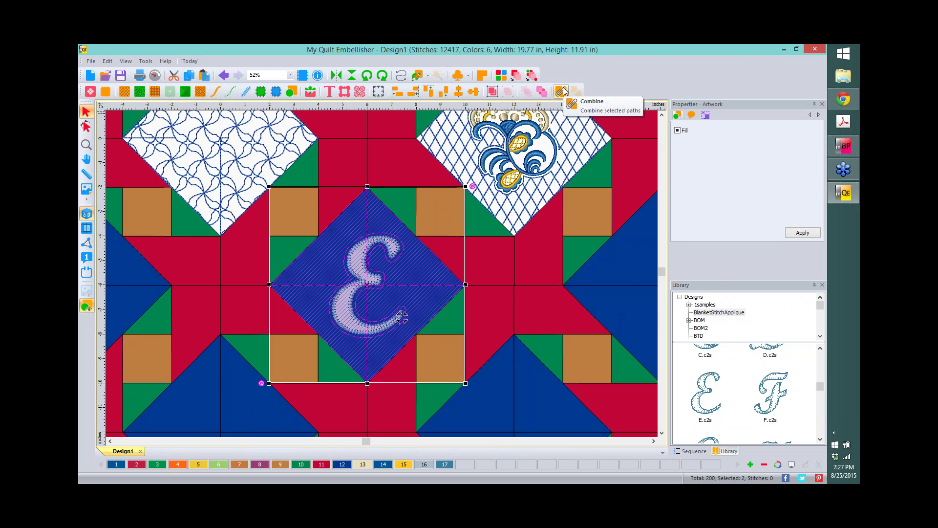
{"action": "left_click", "coordinate": [563, 91]}
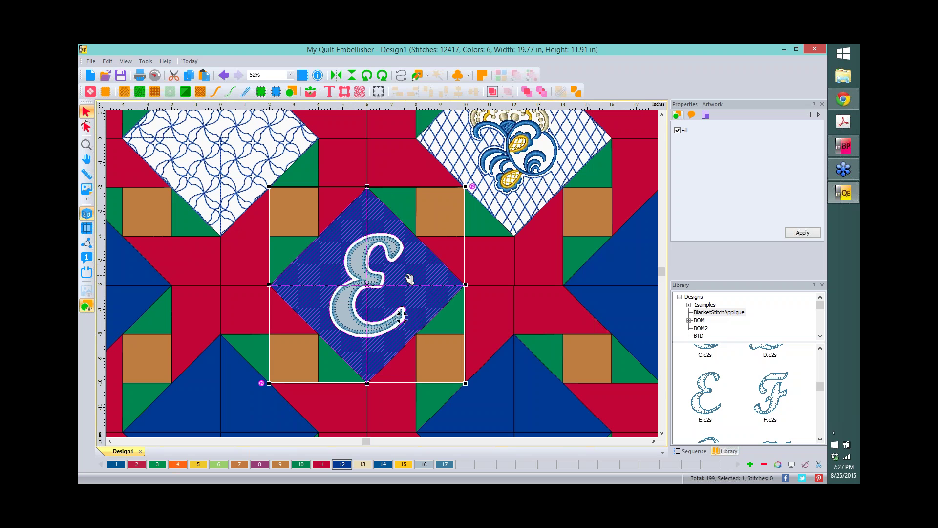
Convert the combined diamond around the E to a Shape Echo fill with diamond shape 101.
{"action": "left_click", "coordinate": [200, 93]}
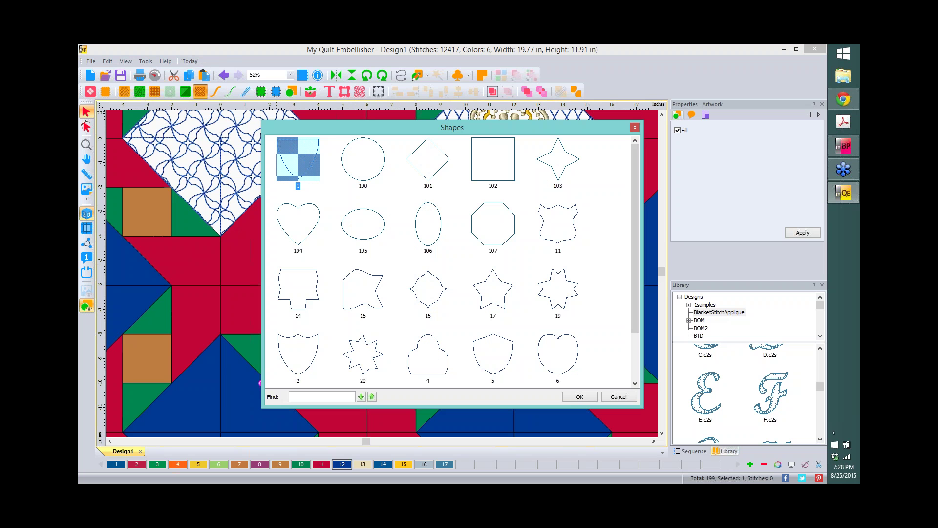
{"action": "left_click", "coordinate": [444, 156]}
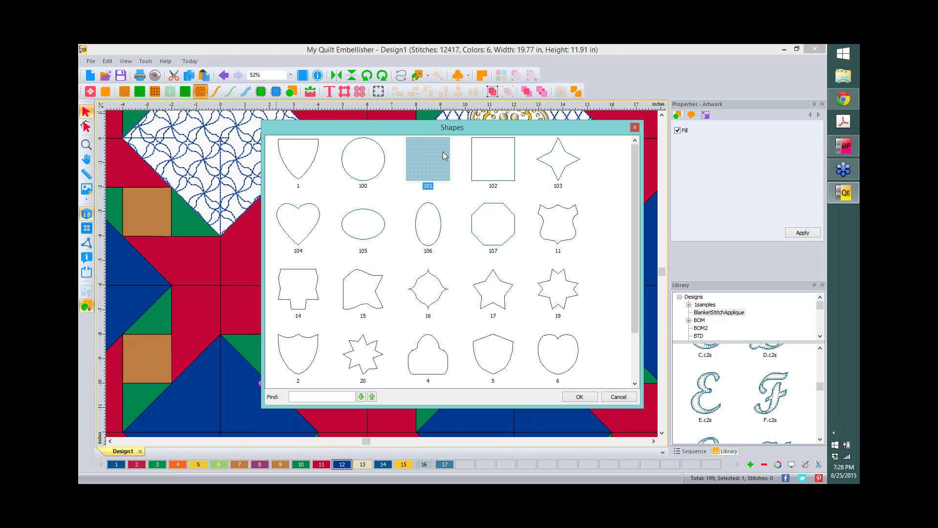
{"action": "left_click", "coordinate": [579, 397]}
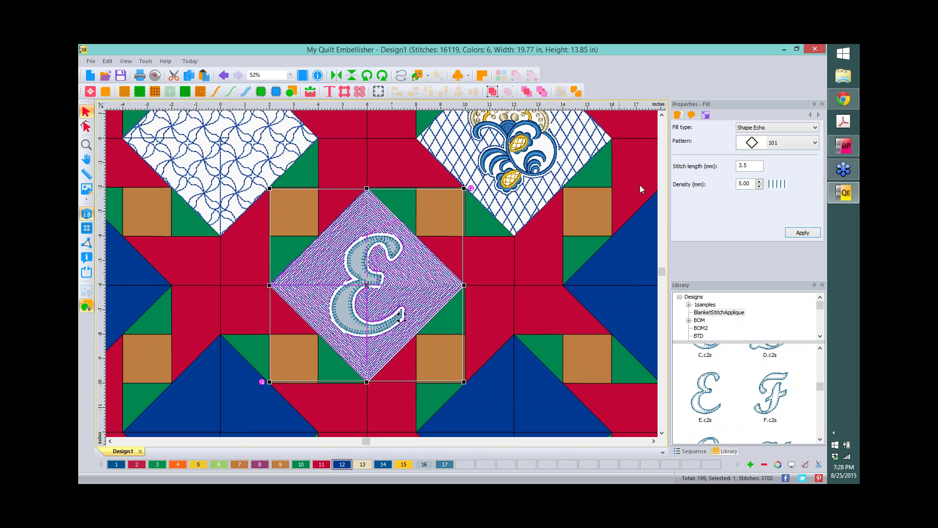
Set the density of the Shape Echo fill around the E to 10 mm.
{"action": "left_click", "coordinate": [738, 166]}
{"action": "left_click_drag", "start_coordinate": [750, 183], "coordinate": [731, 187]}
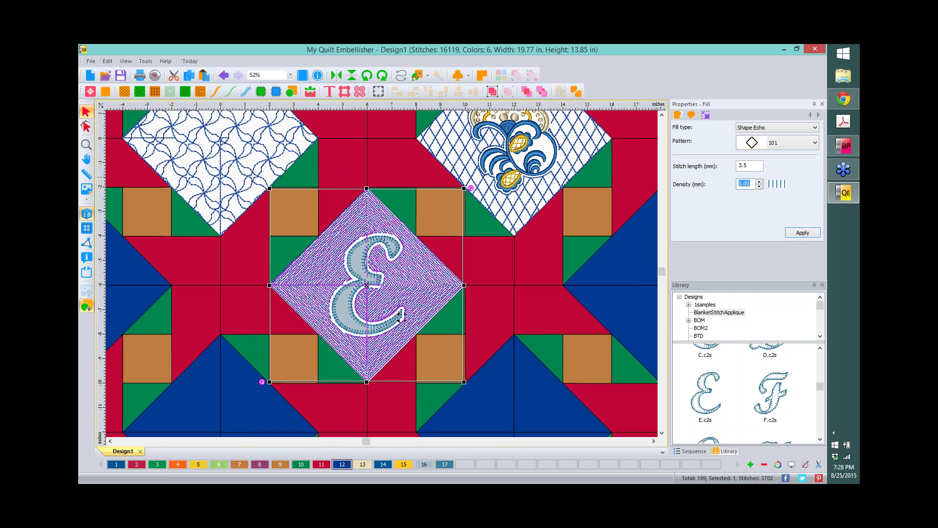
{"action": "type", "text": "10"}
{"action": "left_click", "coordinate": [803, 232]}
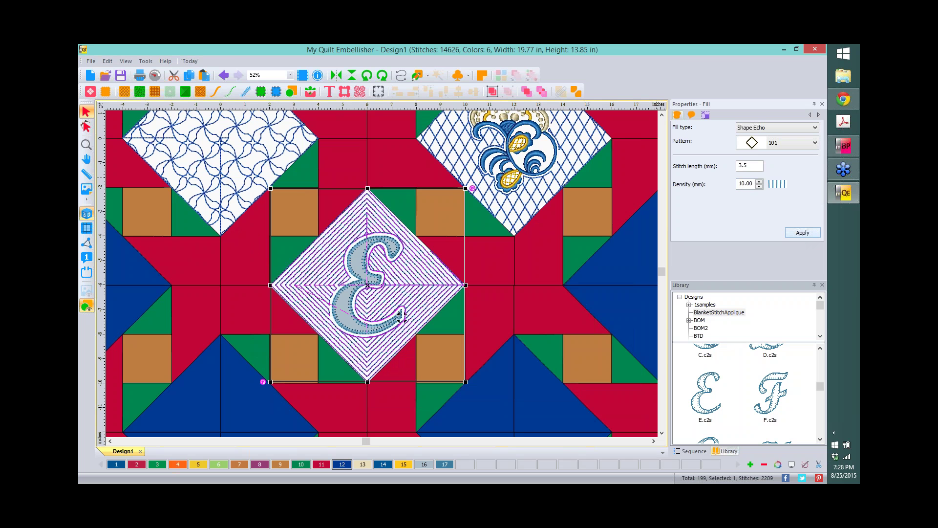
Set the density of the Shape Echo fill around the E to 12 mm and clear the selection.
{"action": "double_click", "coordinate": [741, 180]}
{"action": "type", "text": "1"}
{"action": "left_click", "coordinate": [803, 232]}
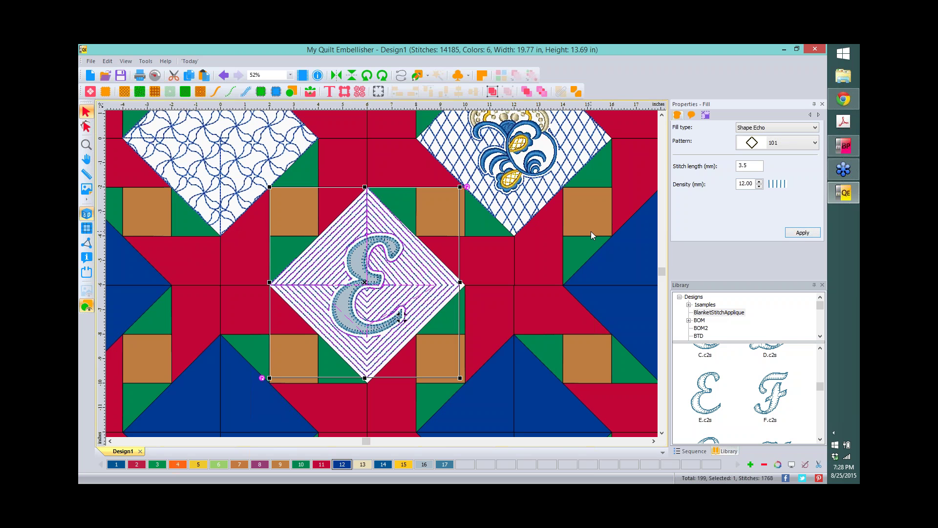
{"action": "left_click", "coordinate": [557, 239]}
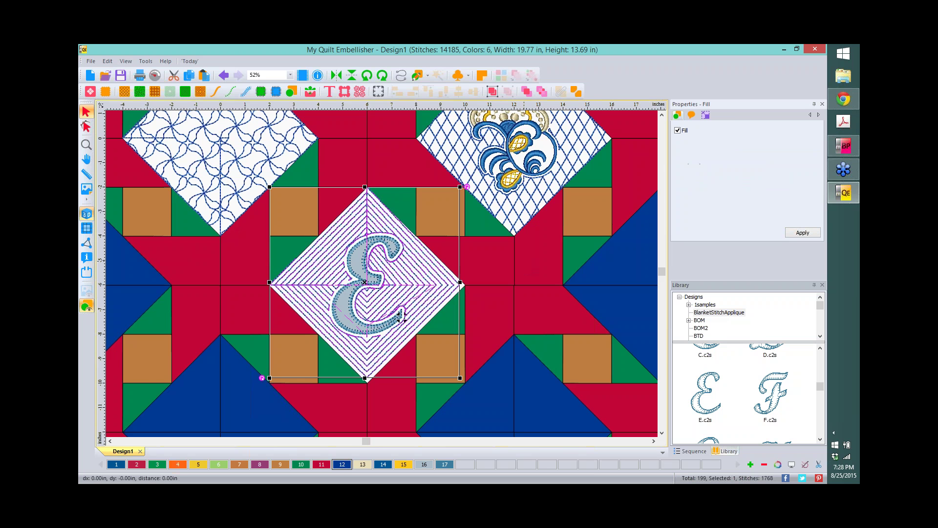
{"action": "scroll", "coordinate": [401, 315], "scroll_direction": "down", "scroll_amount": 1}
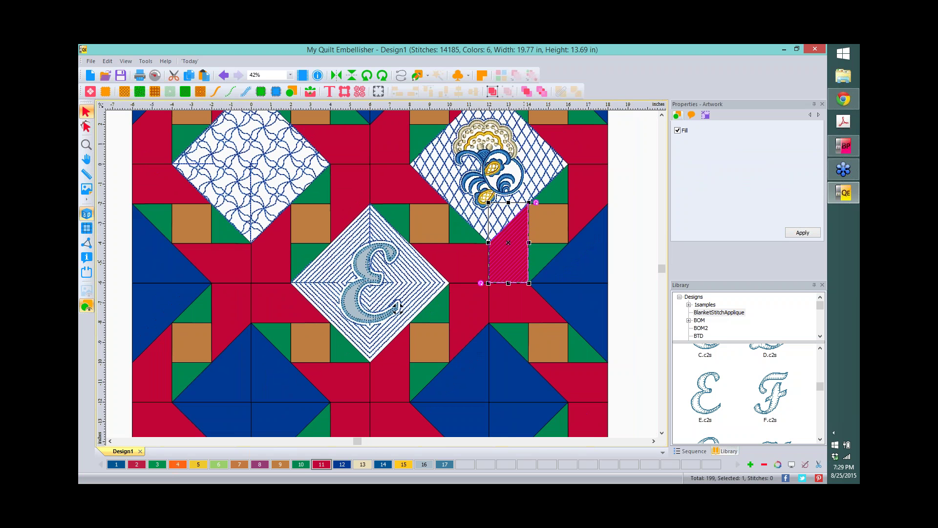
{"action": "left_click", "coordinate": [644, 175]}
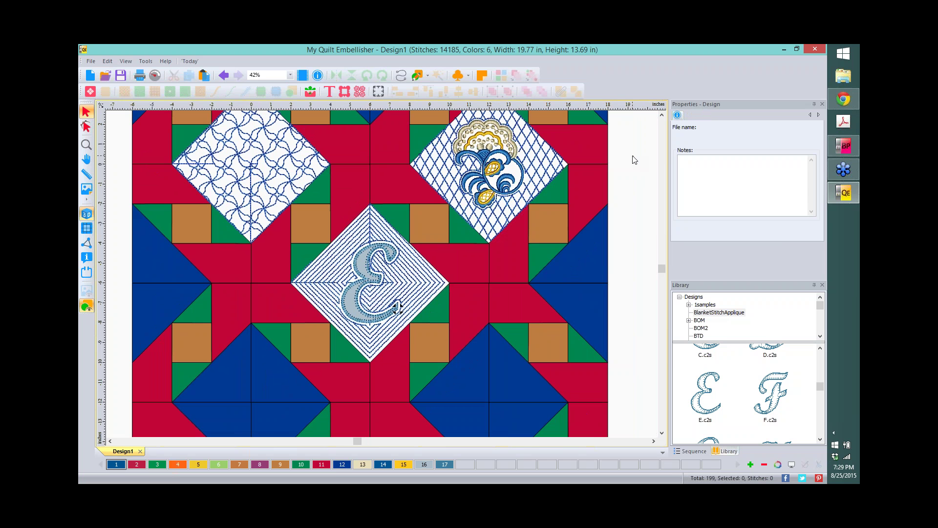
{"action": "scroll", "coordinate": [634, 160], "scroll_direction": "down", "scroll_amount": 1}
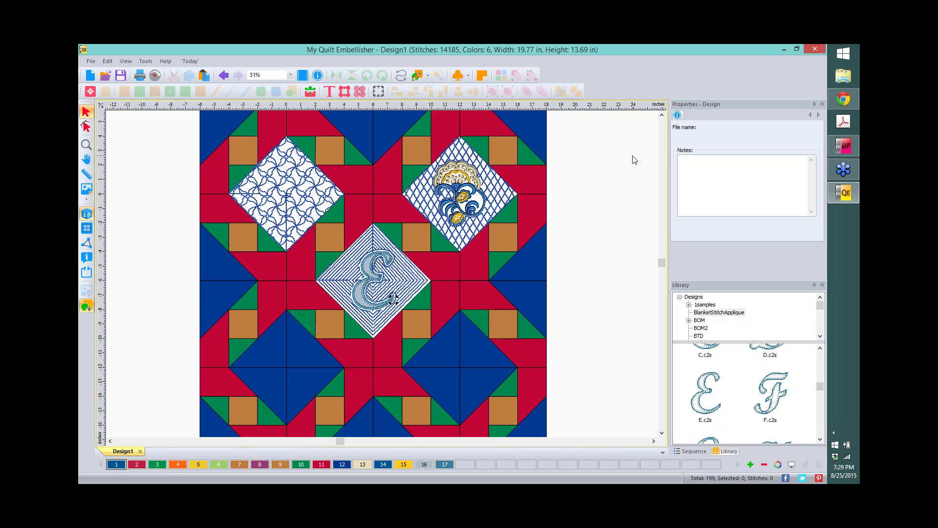
Add a horizontal guideline through the middle of the quilt and a vertical guideline just outside its right edge.
{"action": "left_click_drag", "start_coordinate": [585, 106], "coordinate": [616, 286]}
{"action": "left_click_drag", "start_coordinate": [104, 296], "coordinate": [572, 252]}
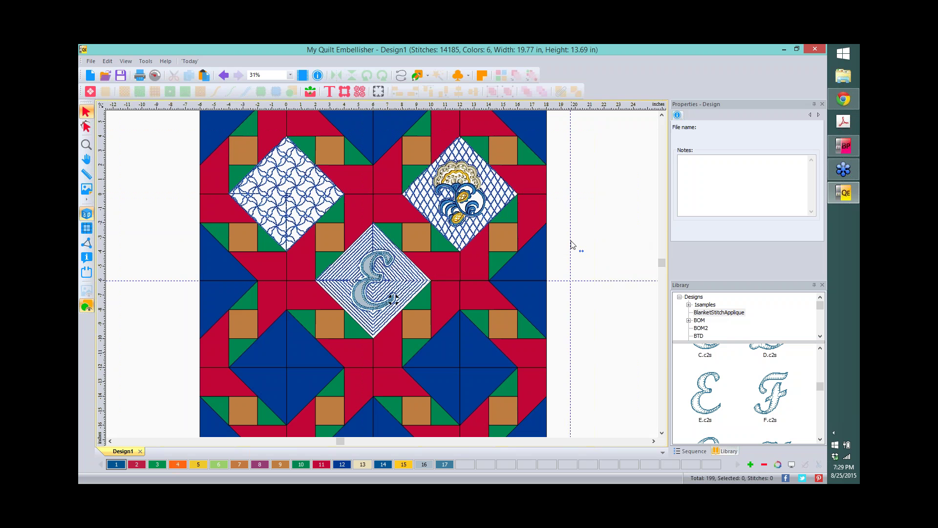
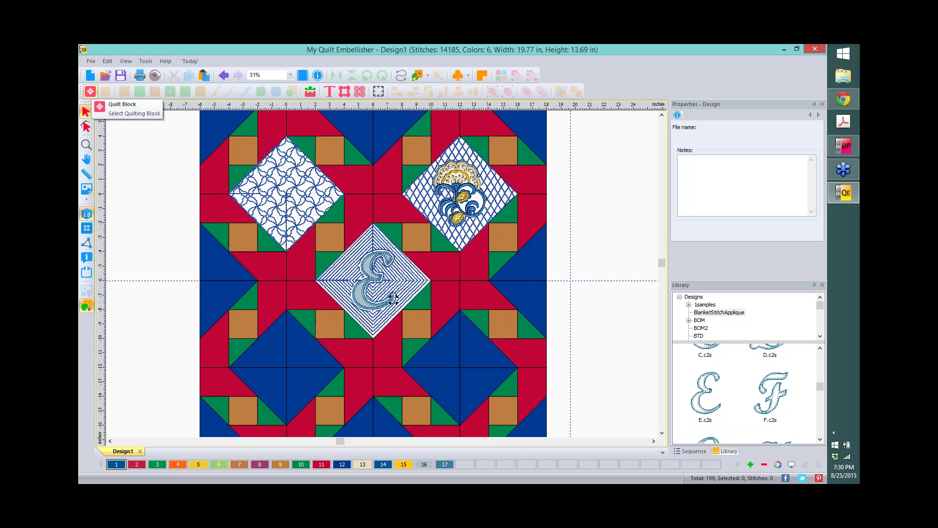
Browse the quilt block library's Classic Stars, Diamond In Square, Eight Point Star and Basic categories without inserting a block.
{"action": "left_click", "coordinate": [393, 298]}
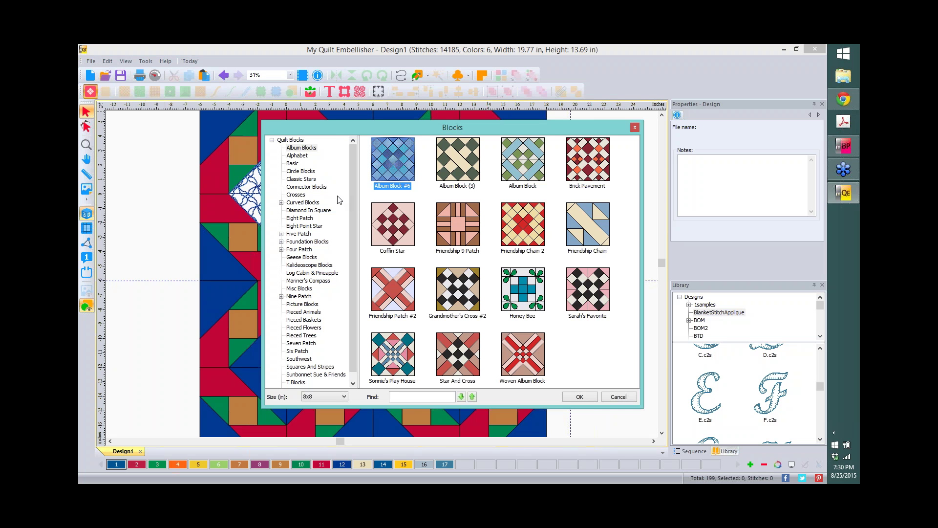
{"action": "left_click", "coordinate": [294, 180]}
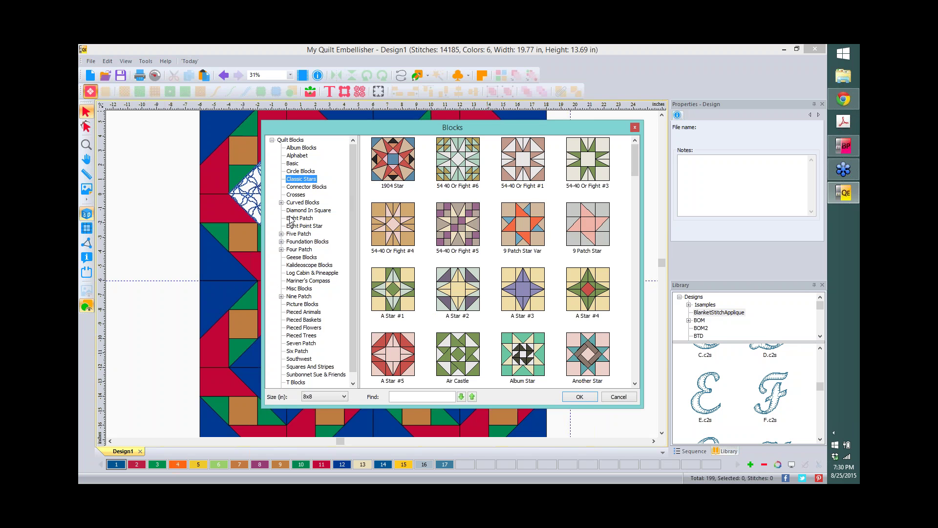
{"action": "left_click", "coordinate": [297, 211]}
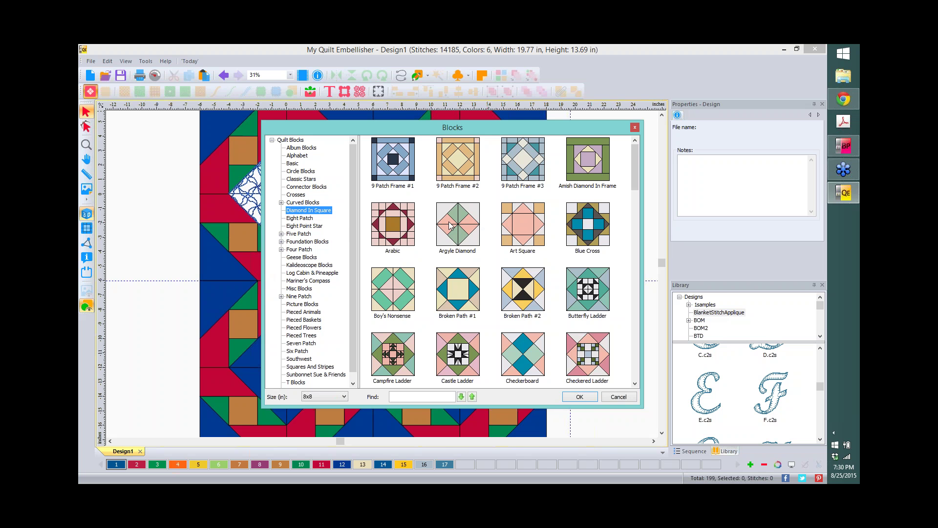
{"action": "left_click", "coordinate": [296, 229]}
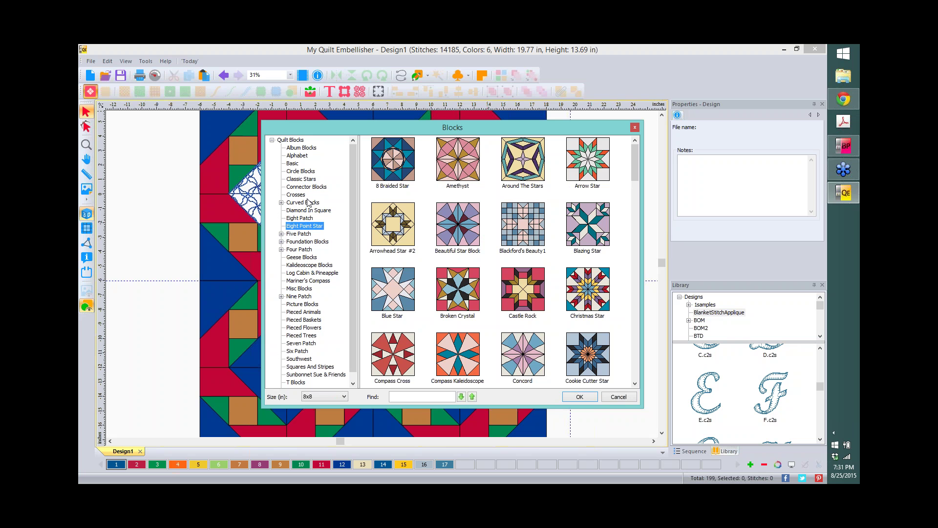
{"action": "left_click", "coordinate": [292, 164]}
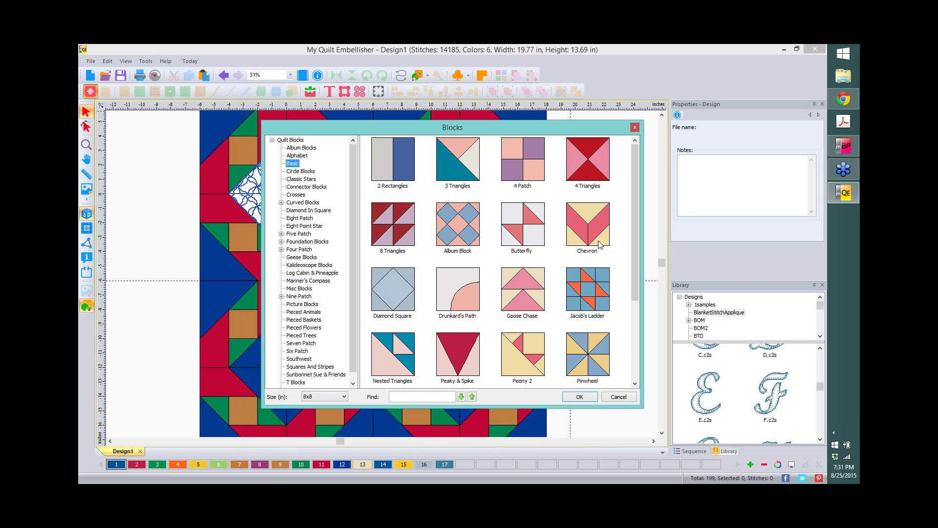
{"action": "left_click", "coordinate": [636, 128]}
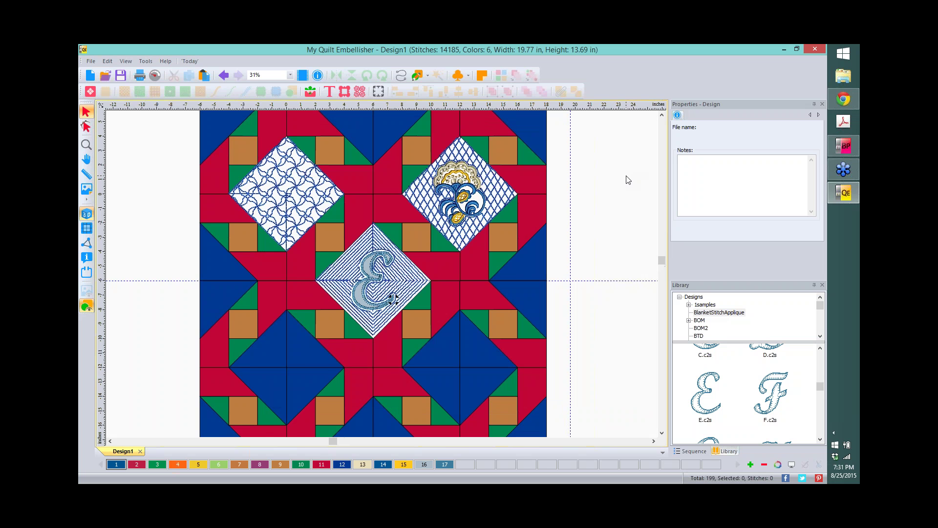
Create a new blank design alongside the quilt layout.
{"action": "scroll", "coordinate": [628, 179], "scroll_direction": "down", "scroll_amount": 1}
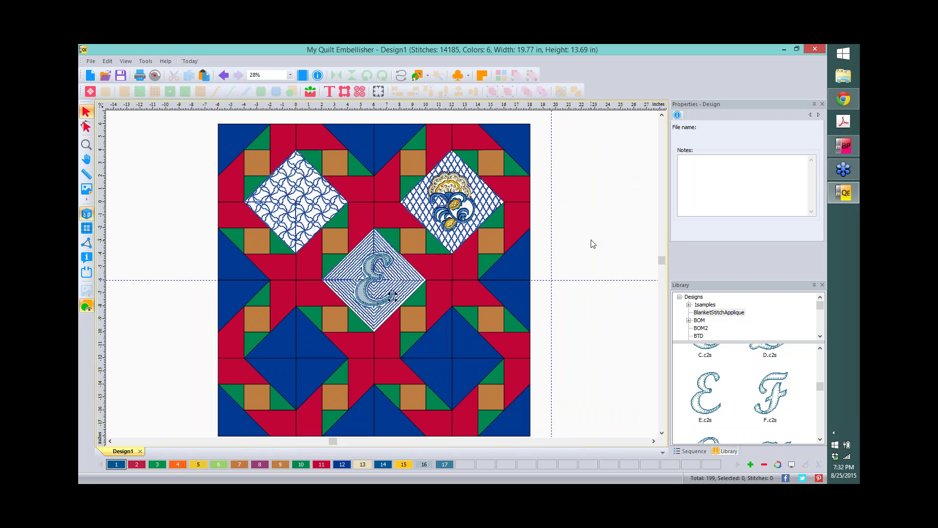
{"action": "left_click", "coordinate": [91, 76]}
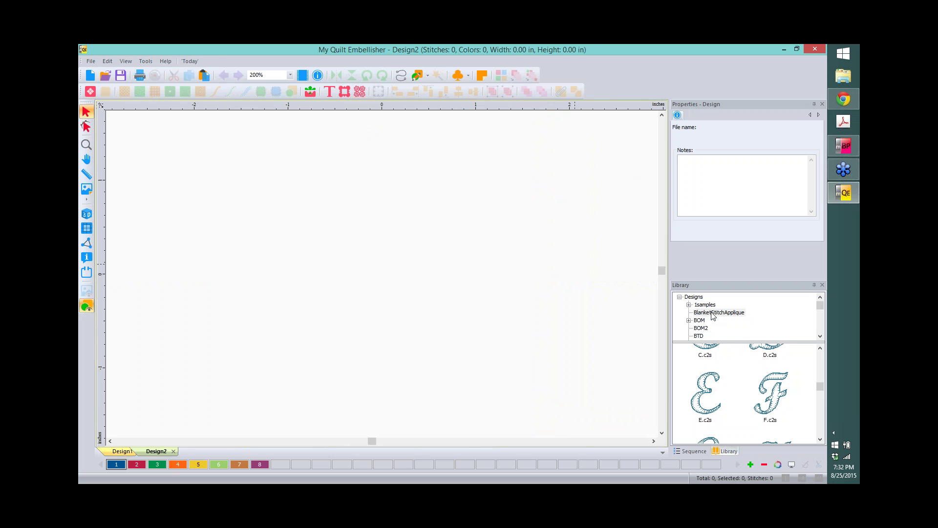
Insert the Atticwindow1.c2s quilt layout from the Webinar082515 library folder into the empty Design2 workspace.
{"action": "left_click_drag", "start_coordinate": [821, 305], "coordinate": [824, 329]}
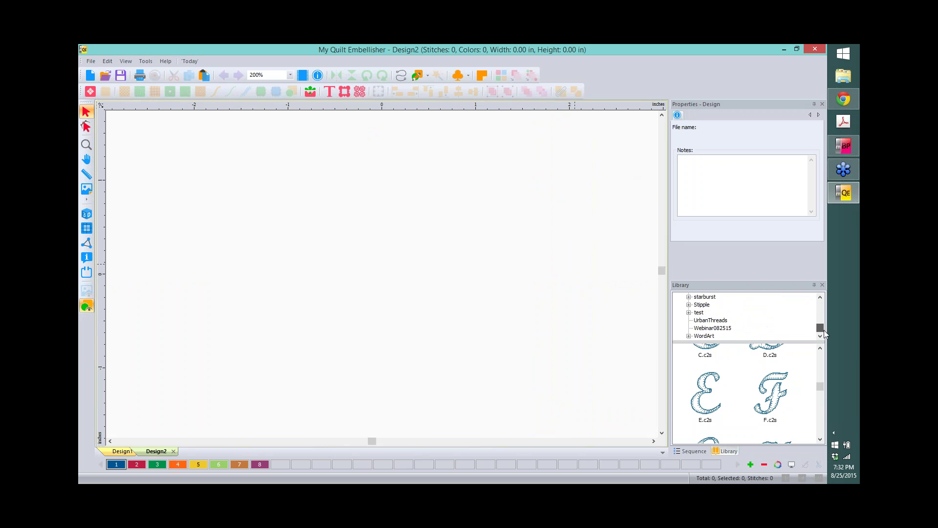
{"action": "left_click", "coordinate": [722, 329]}
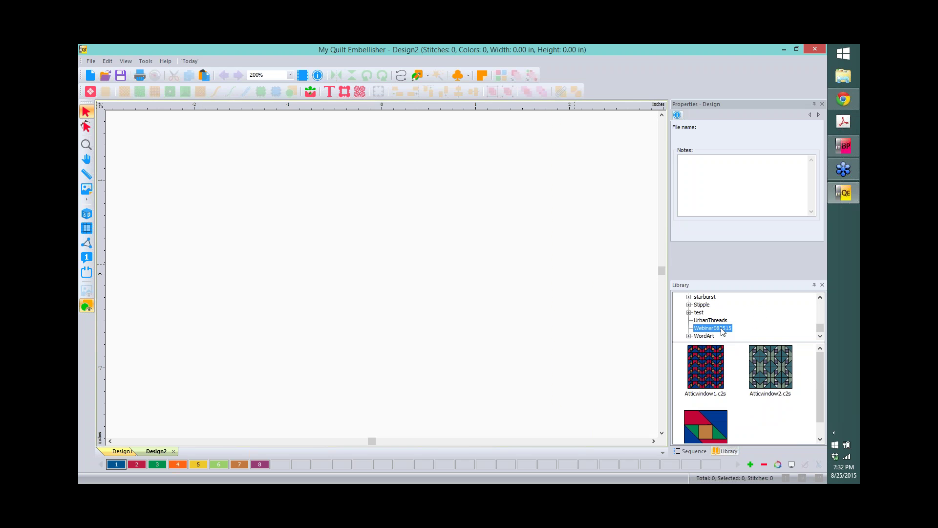
{"action": "left_click", "coordinate": [707, 368]}
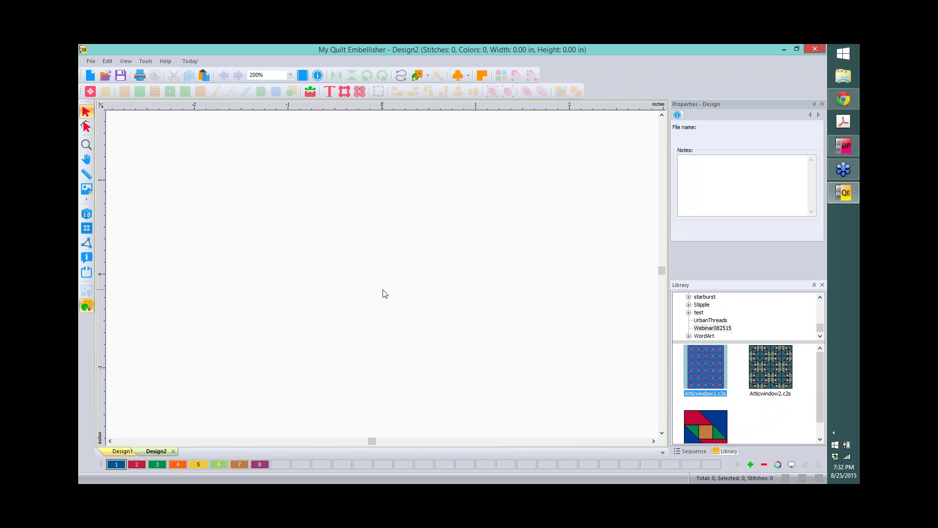
{"action": "left_click_drag", "start_coordinate": [706, 371], "coordinate": [382, 283]}
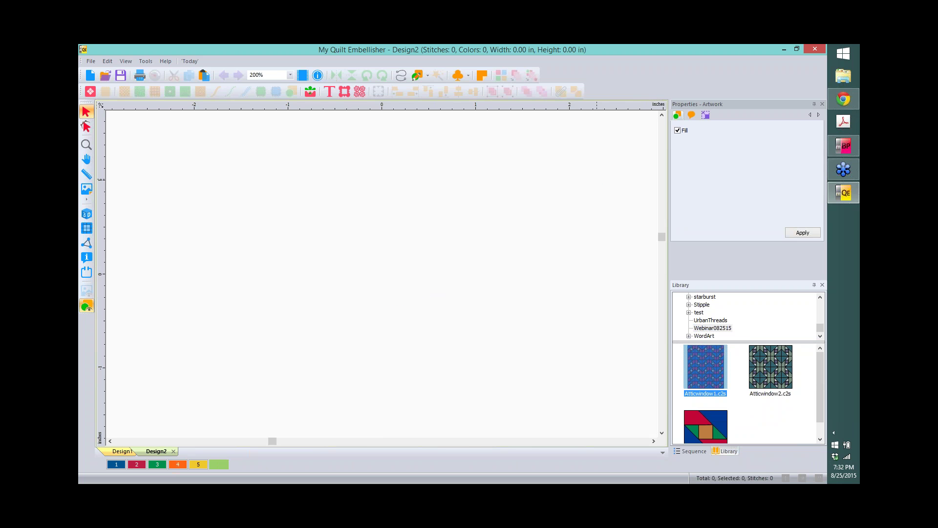
{"action": "left_click", "coordinate": [593, 185]}
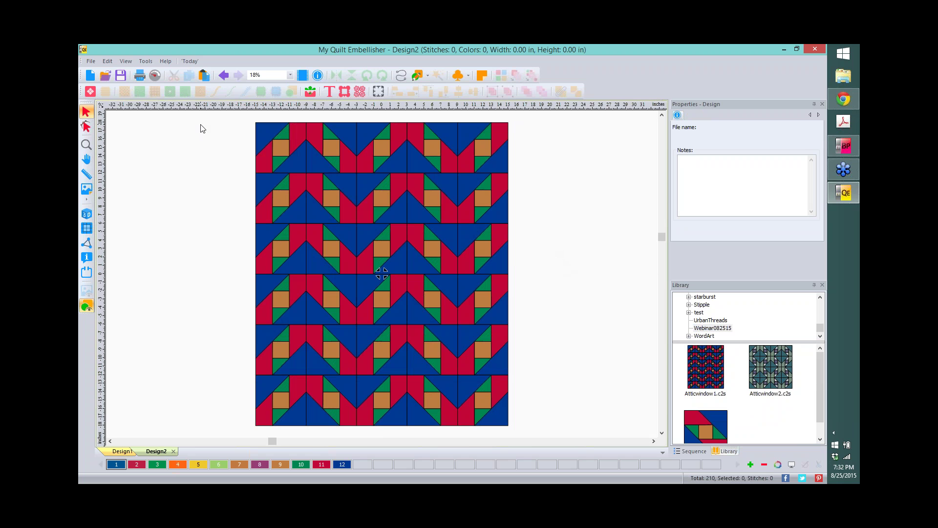
Load the atticwindow1 image from the Images folder as the backdrop behind the quilt layout.
{"action": "left_click", "coordinate": [84, 191]}
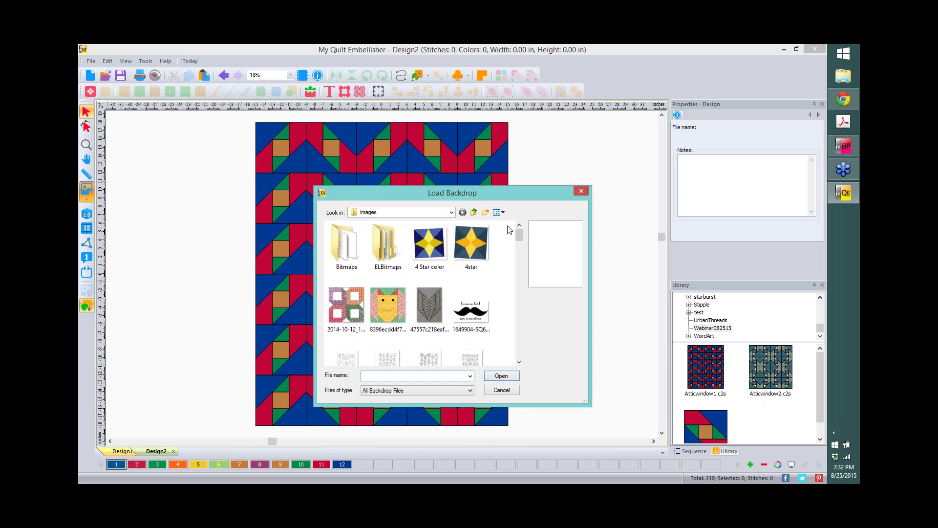
{"action": "left_click_drag", "start_coordinate": [521, 233], "coordinate": [522, 247]}
{"action": "left_click", "coordinate": [430, 275]}
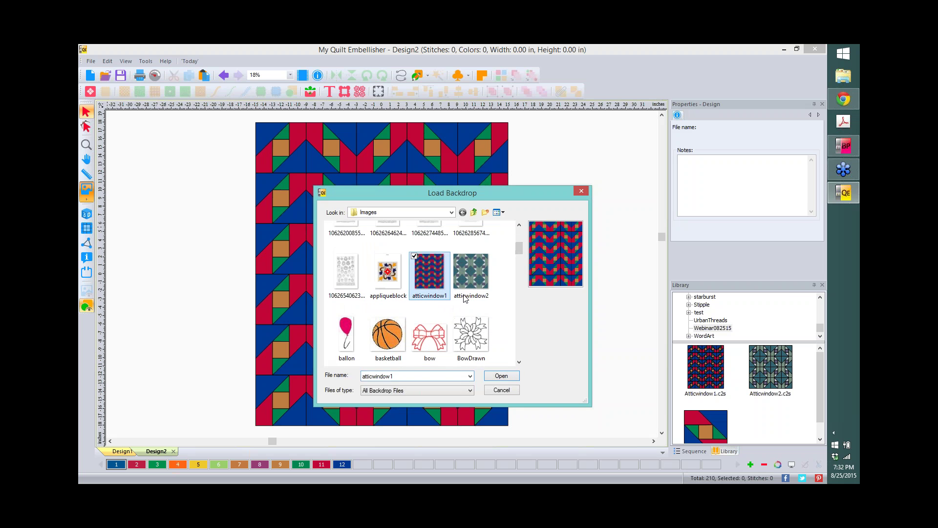
{"action": "left_click", "coordinate": [502, 375]}
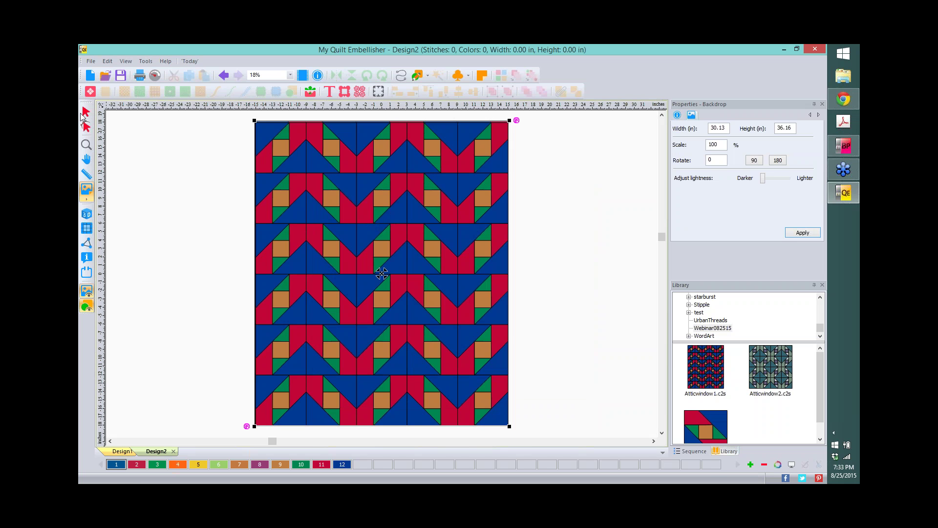
Try moving the quilt artwork sideways off the backdrop image.
{"action": "left_click", "coordinate": [87, 112]}
{"action": "left_click_drag", "start_coordinate": [338, 256], "coordinate": [565, 250]}
{"action": "left_click", "coordinate": [310, 224]}
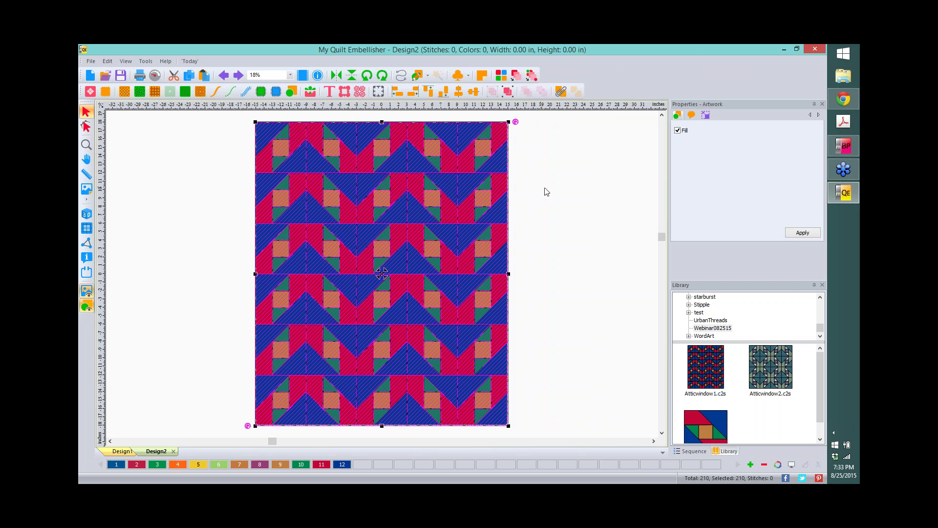
{"action": "left_click", "coordinate": [547, 192]}
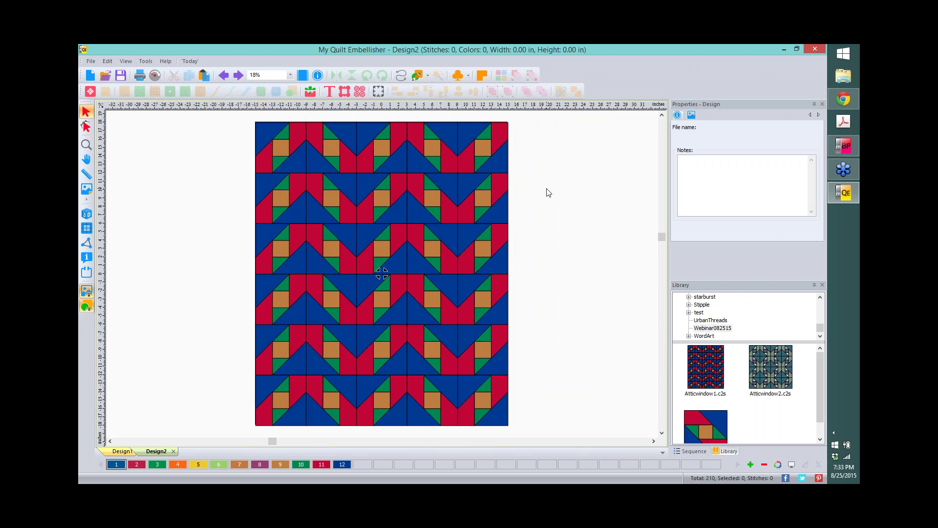
Color sort all the quilt artwork so that each thread color is grouped together in the sequence.
{"action": "left_click", "coordinate": [693, 451]}
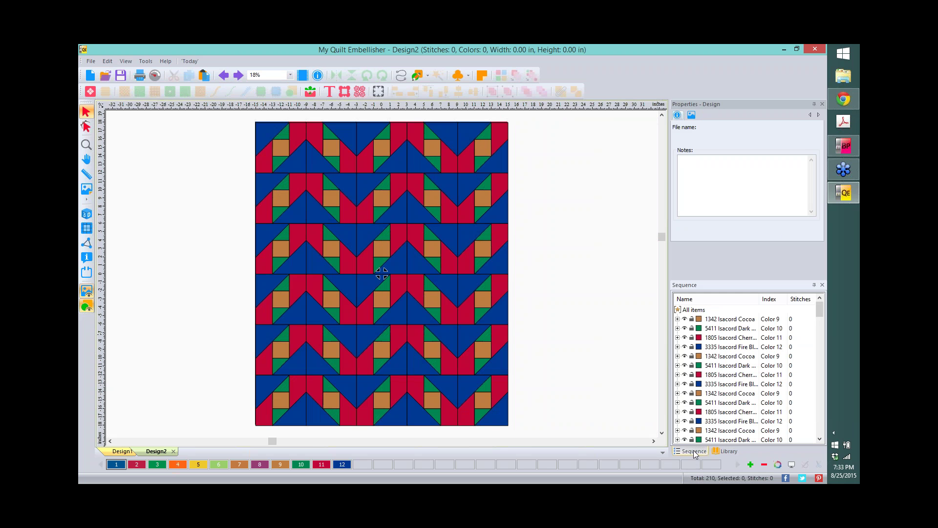
{"action": "left_click_drag", "start_coordinate": [821, 308], "coordinate": [801, 289]}
{"action": "key", "text": "ctrl+a"}
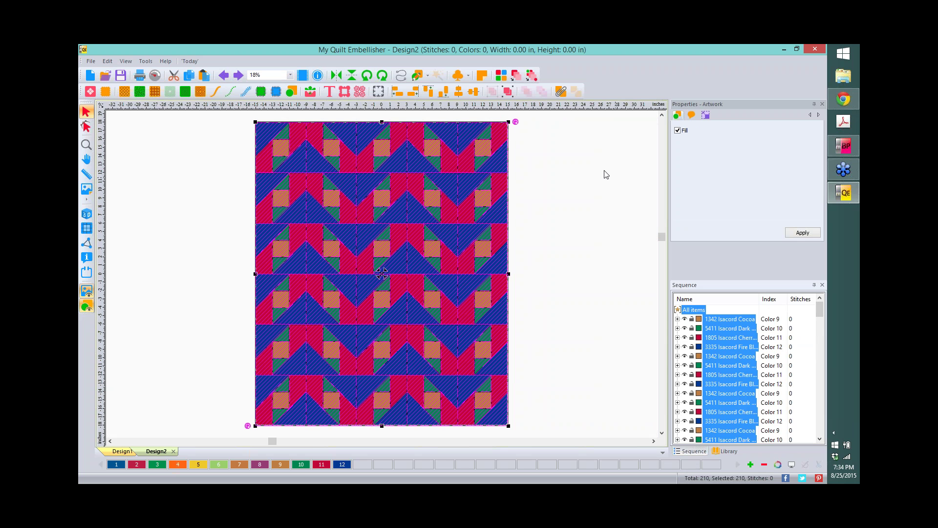
{"action": "left_click", "coordinate": [502, 76]}
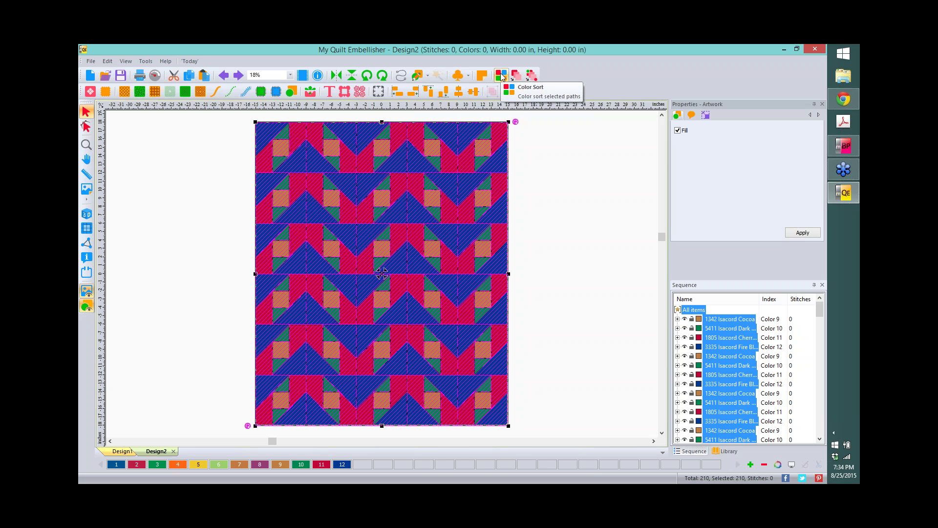
{"action": "key", "text": "Escape"}
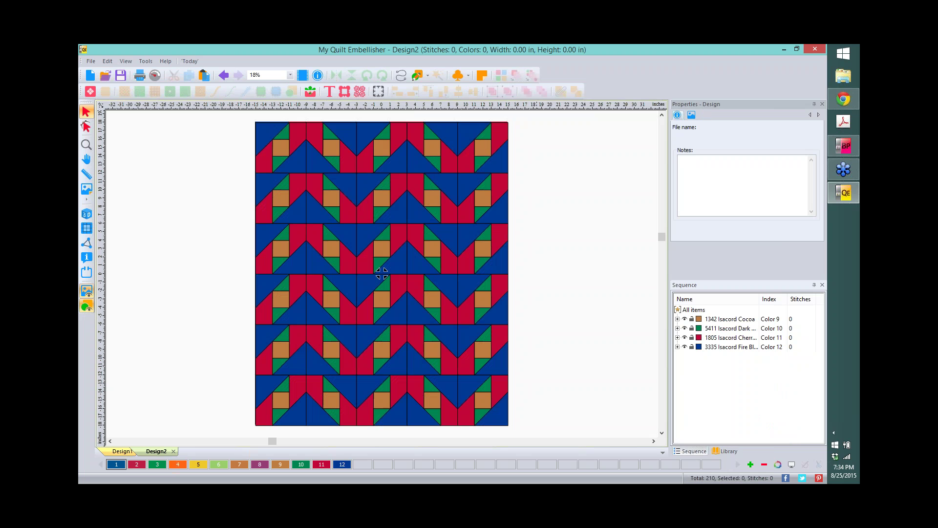
Ungroup all the color-sorted quilt artwork so that each color can be selected separately.
{"action": "left_click", "coordinate": [717, 319]}
{"action": "key", "text": "ctrl+a"}
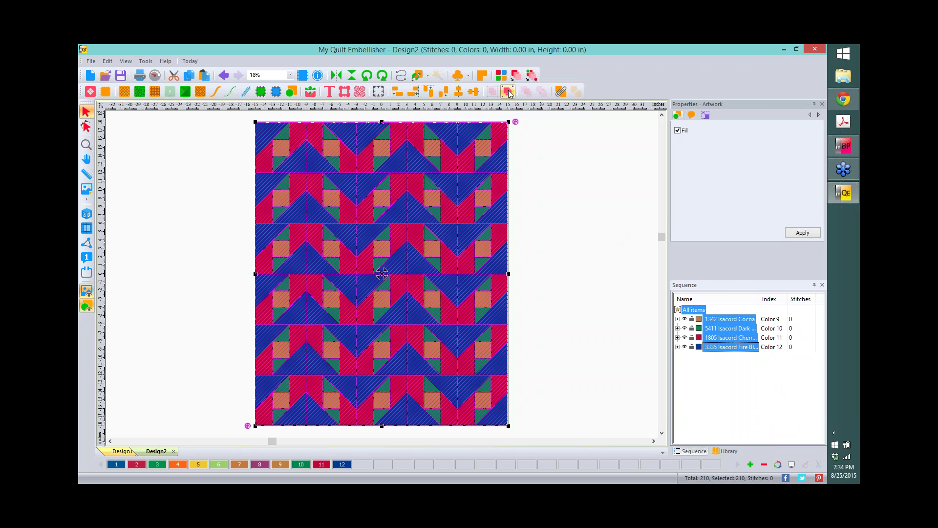
{"action": "left_click", "coordinate": [561, 209]}
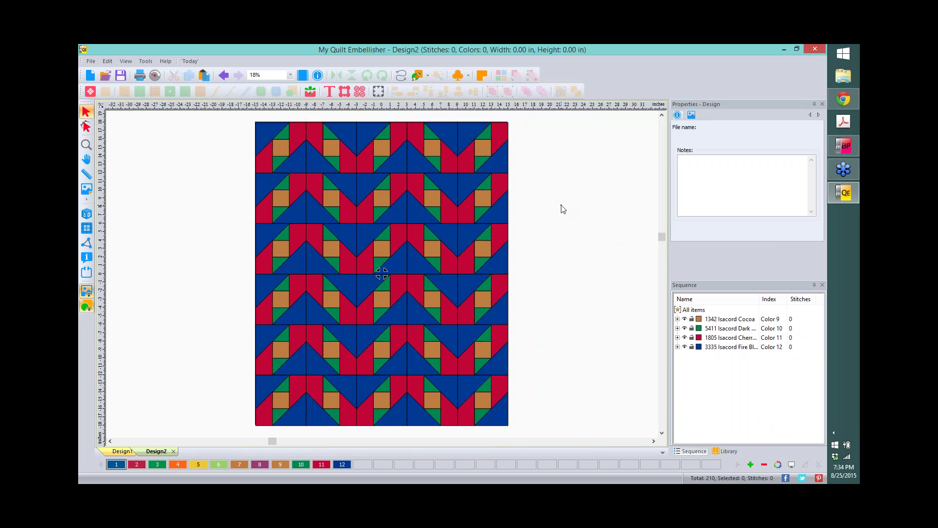
Apply a Shape Echo fill with shape 16 to all the 1342 Isacord Cocoa squares.
{"action": "left_click", "coordinate": [731, 320]}
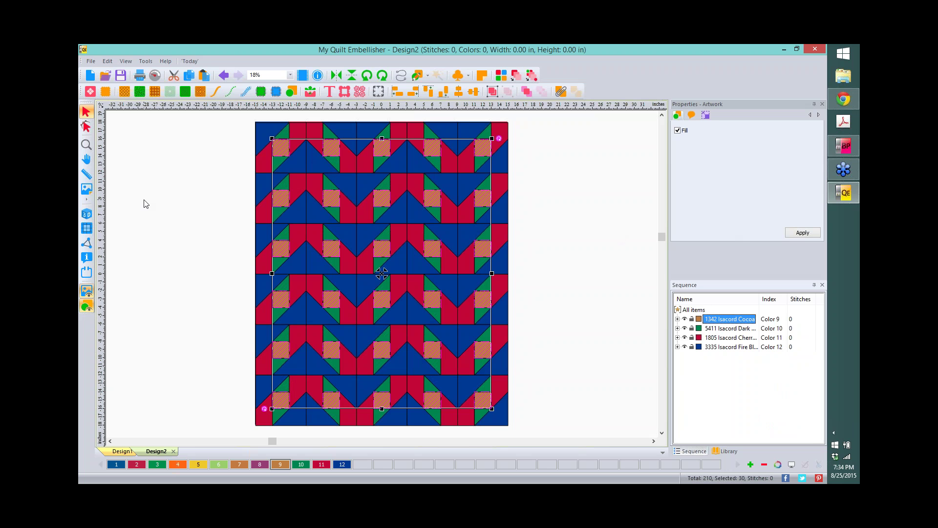
{"action": "left_click", "coordinate": [200, 92]}
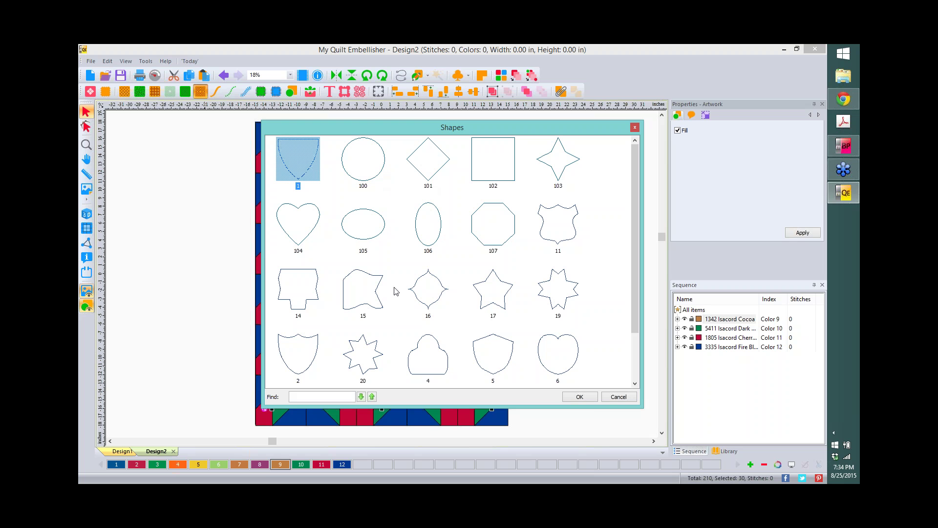
{"action": "left_click", "coordinate": [418, 283]}
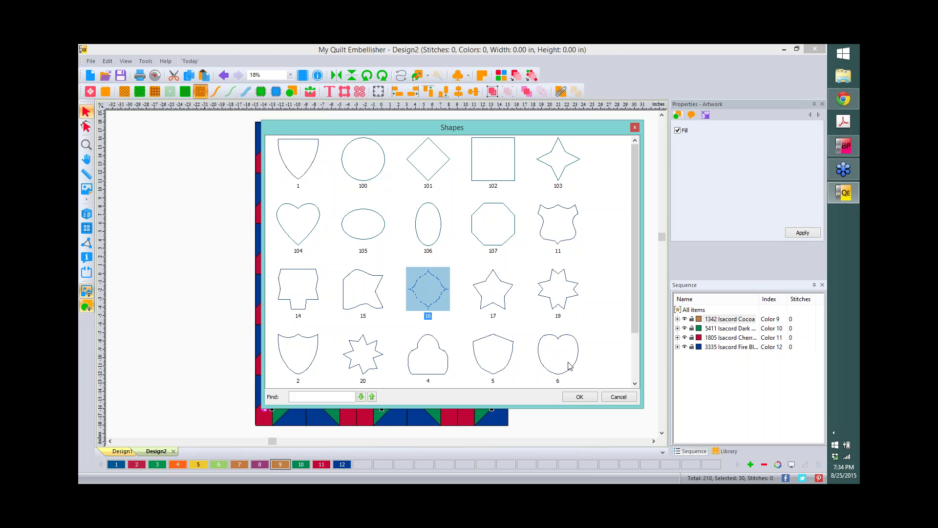
{"action": "left_click", "coordinate": [582, 396]}
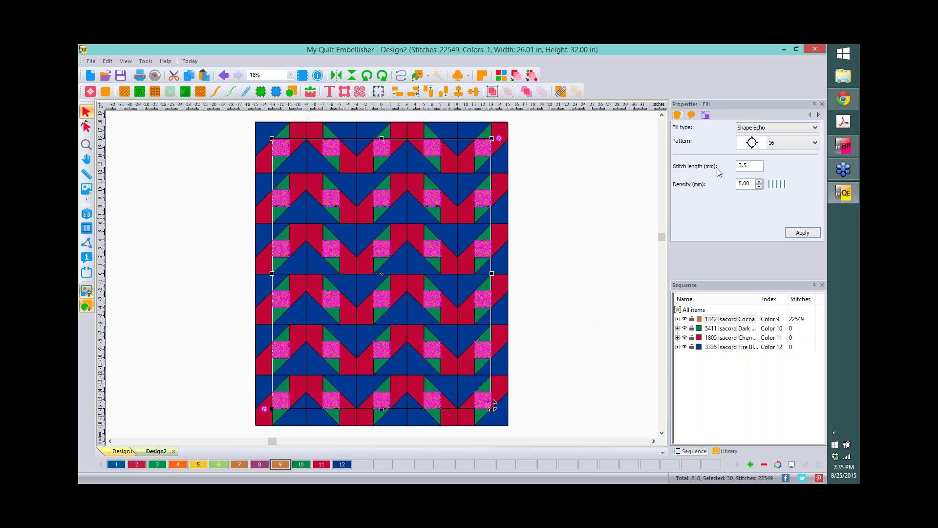
{"action": "left_click", "coordinate": [542, 238]}
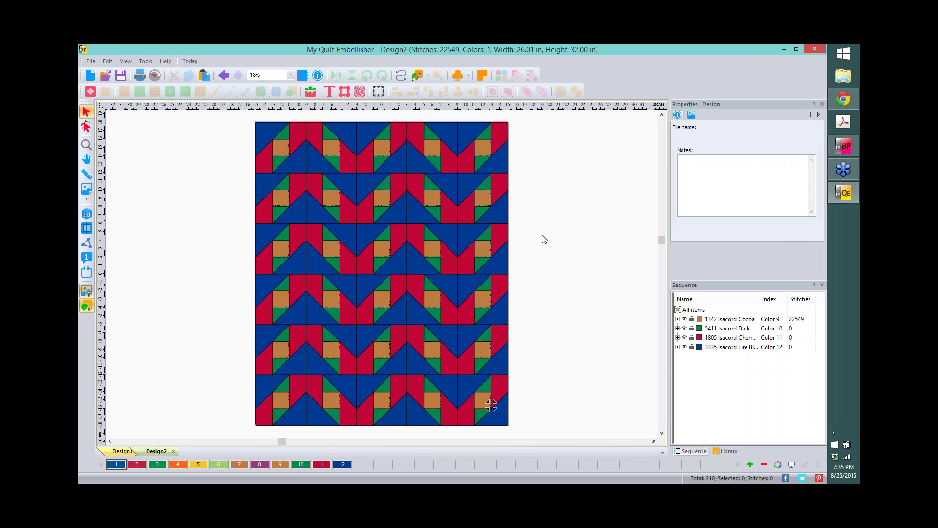
Turn on the 3D stitch view to inspect the fill in the cocoa squares.
{"action": "scroll", "coordinate": [540, 238], "scroll_direction": "up", "scroll_amount": 2}
{"action": "left_click", "coordinate": [86, 214]}
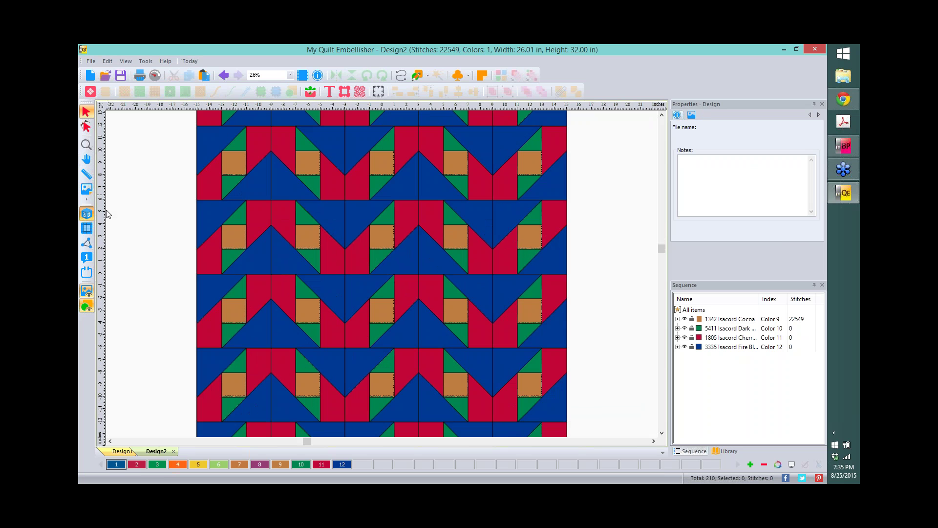
{"action": "scroll", "coordinate": [640, 244], "scroll_direction": "up", "scroll_amount": 2}
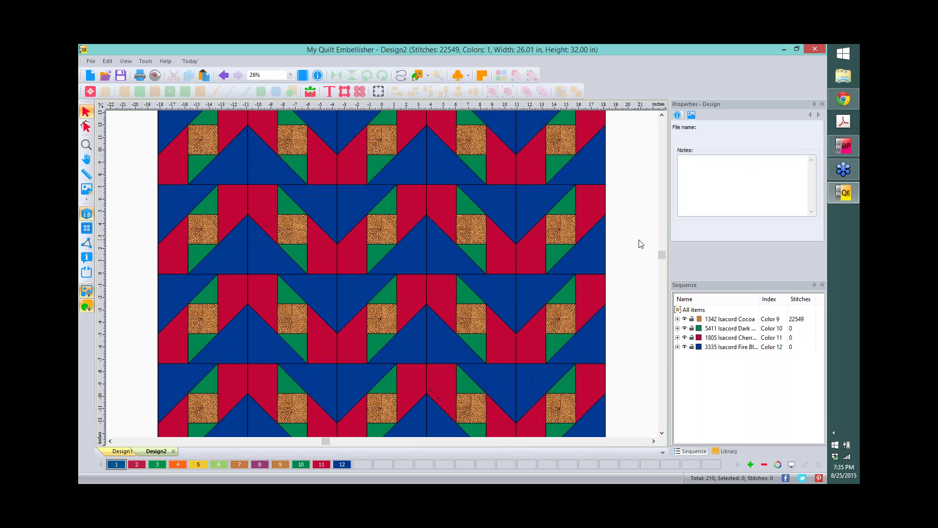
Set the density of the Shape Echo fill in all the Cocoa squares to 15 mm.
{"action": "left_click", "coordinate": [507, 216]}
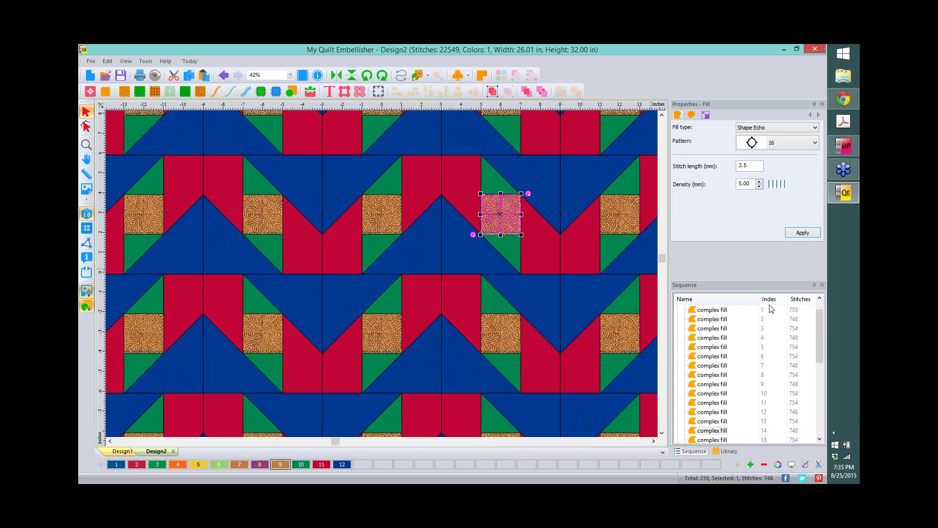
{"action": "left_click_drag", "start_coordinate": [824, 335], "coordinate": [820, 306]}
{"action": "left_click", "coordinate": [734, 320]}
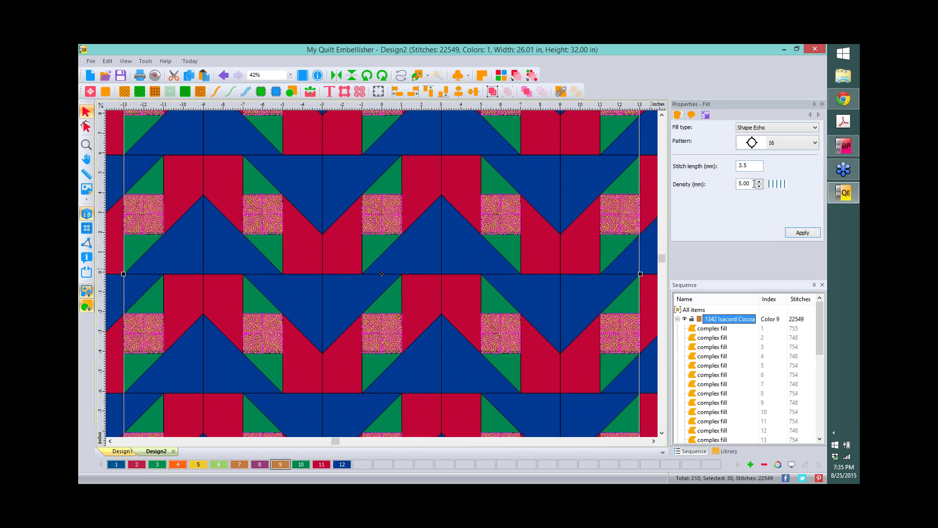
{"action": "left_click_drag", "start_coordinate": [753, 183], "coordinate": [729, 183]}
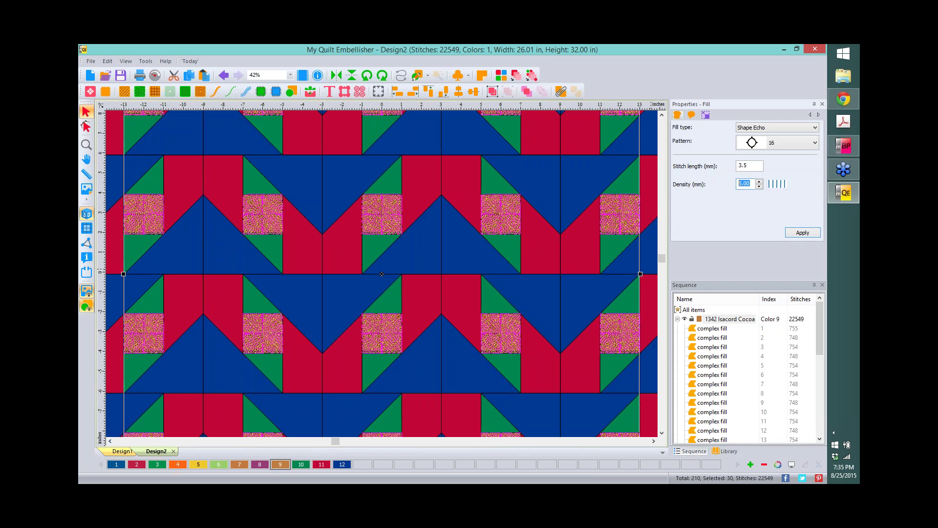
{"action": "type", "text": "15"}
{"action": "left_click", "coordinate": [801, 233]}
{"action": "left_click", "coordinate": [612, 249]}
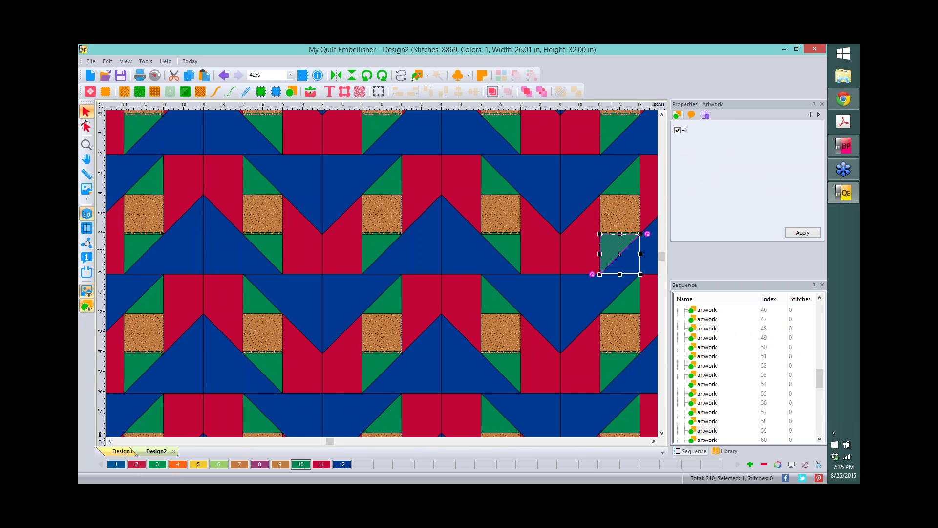
Lighten the backdrop image to about the middle of the lightness range so the quilting stitches stand out.
{"action": "scroll", "coordinate": [642, 231], "scroll_direction": "down", "scroll_amount": 5}
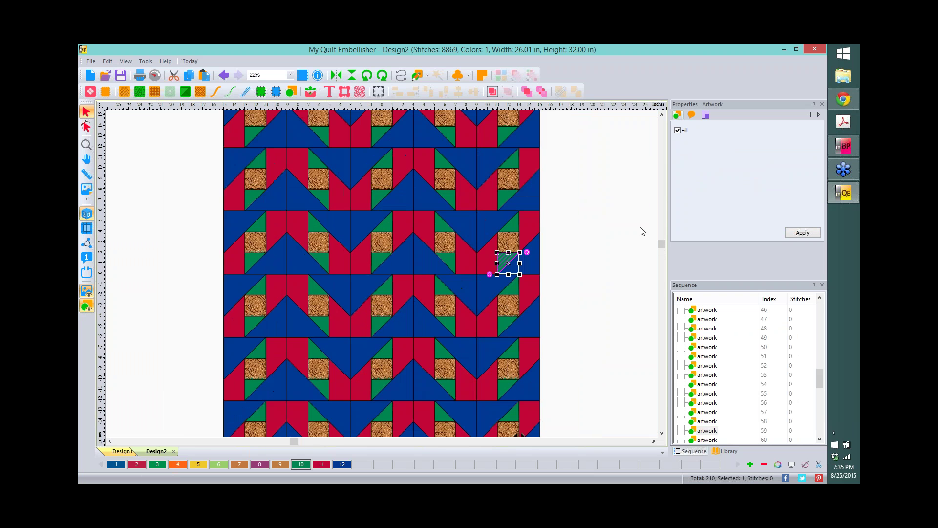
{"action": "scroll", "coordinate": [642, 231], "scroll_direction": "down", "scroll_amount": 1}
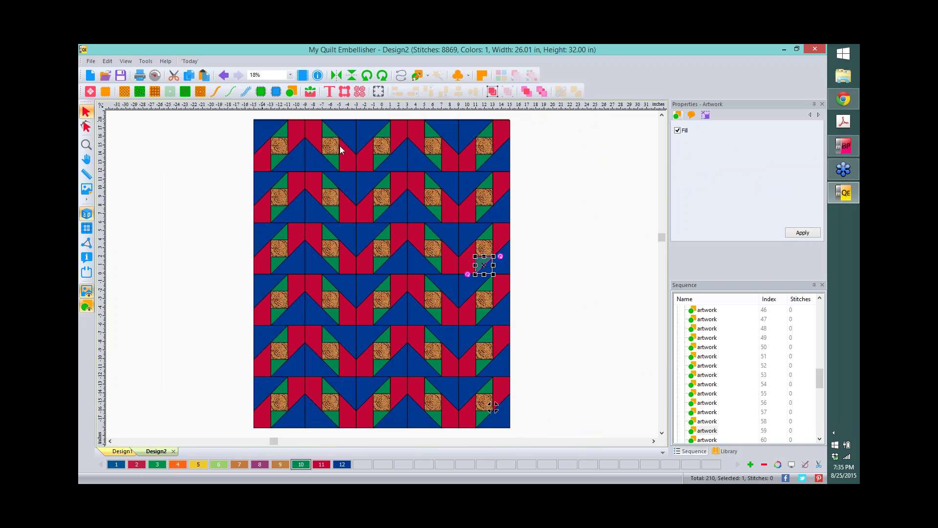
{"action": "scroll", "coordinate": [559, 207], "scroll_direction": "up", "scroll_amount": 3}
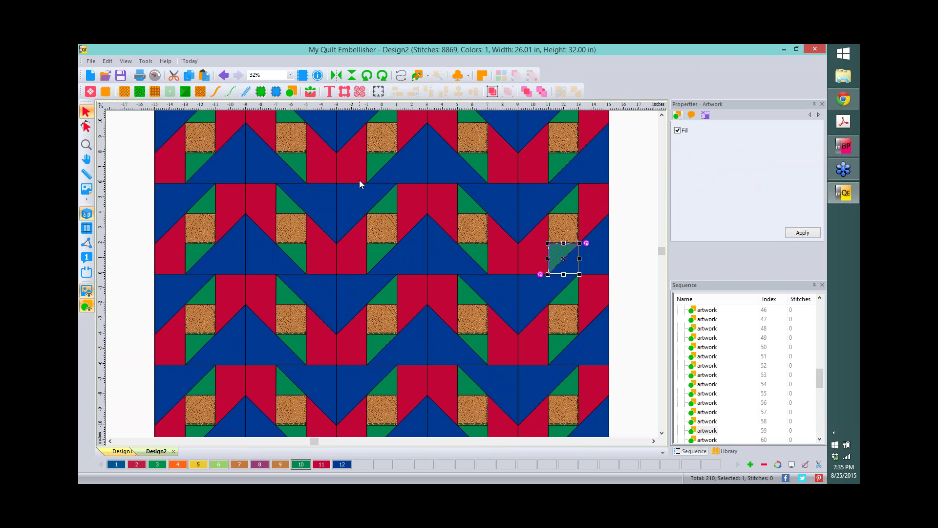
{"action": "scroll", "coordinate": [360, 182], "scroll_direction": "down", "scroll_amount": 2}
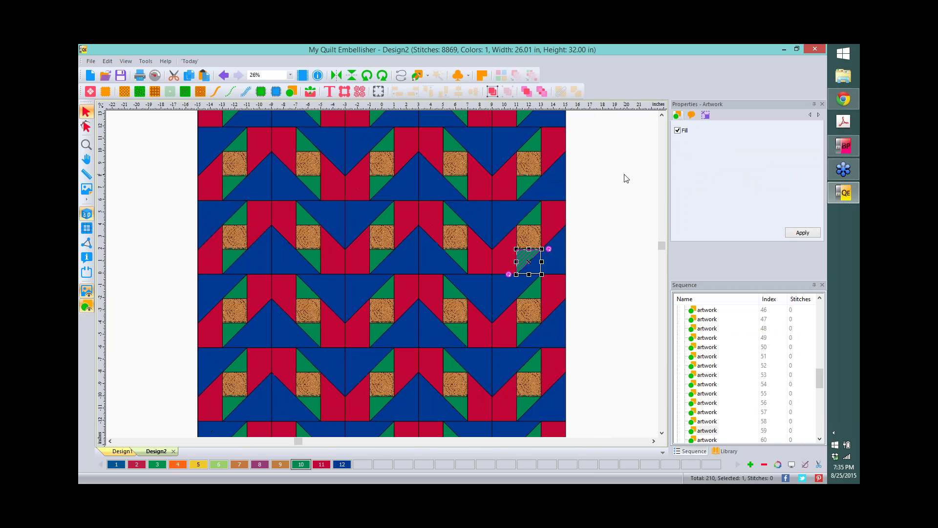
{"action": "scroll", "coordinate": [627, 178], "scroll_direction": "down", "scroll_amount": 1}
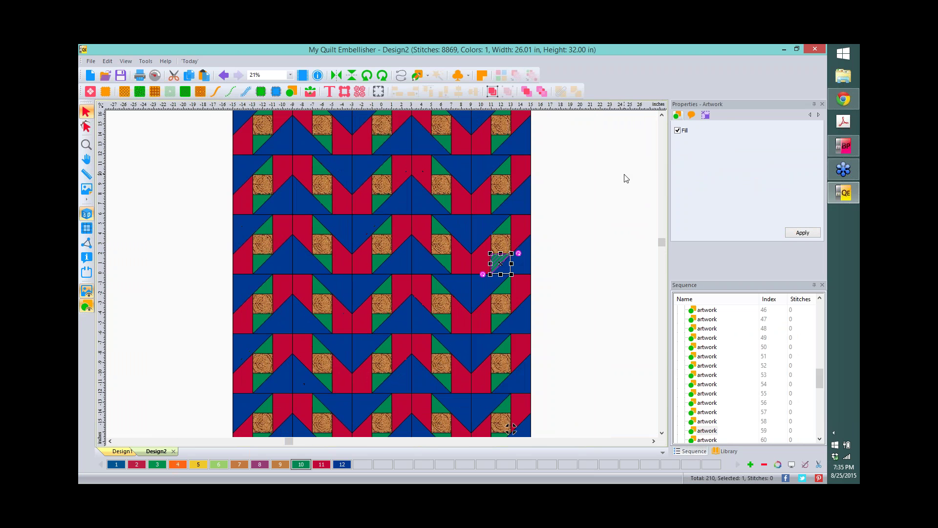
{"action": "left_click", "coordinate": [85, 195]}
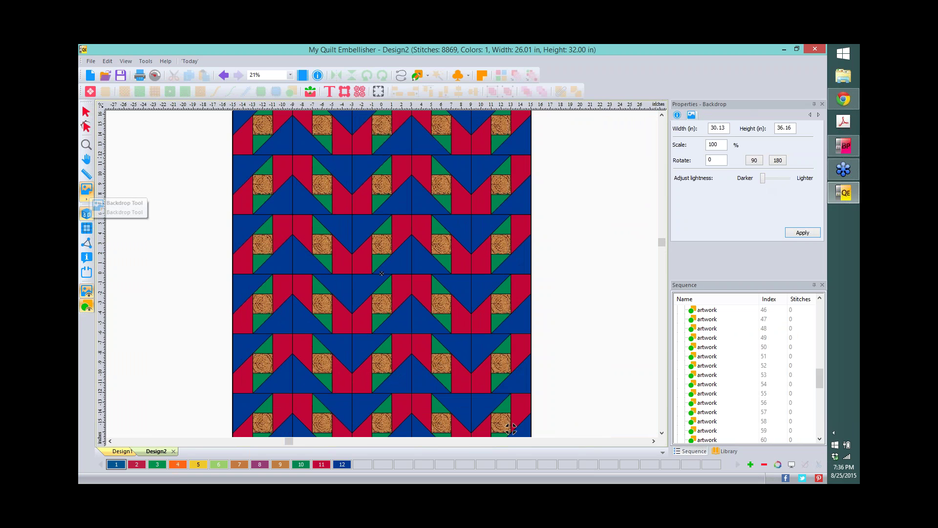
{"action": "left_click", "coordinate": [764, 178]}
{"action": "left_click_drag", "start_coordinate": [764, 181], "coordinate": [777, 179]}
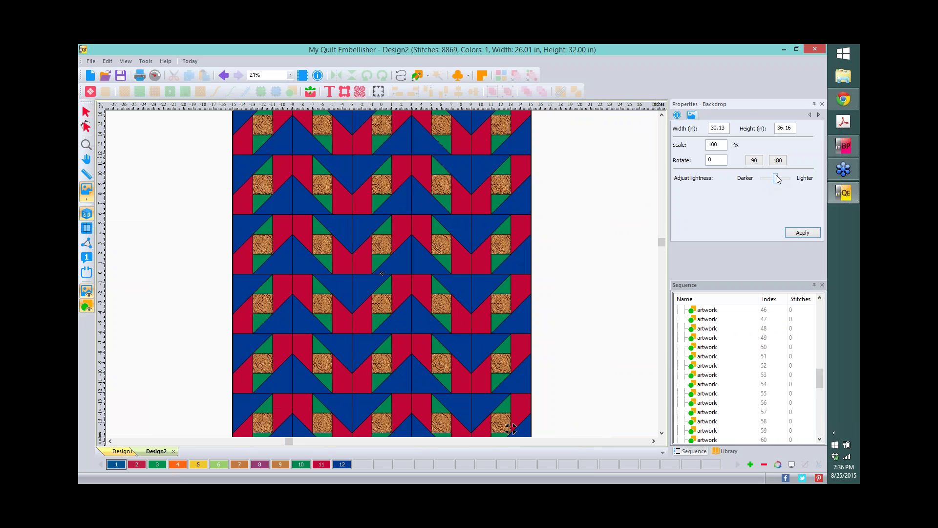
{"action": "left_click", "coordinate": [803, 234]}
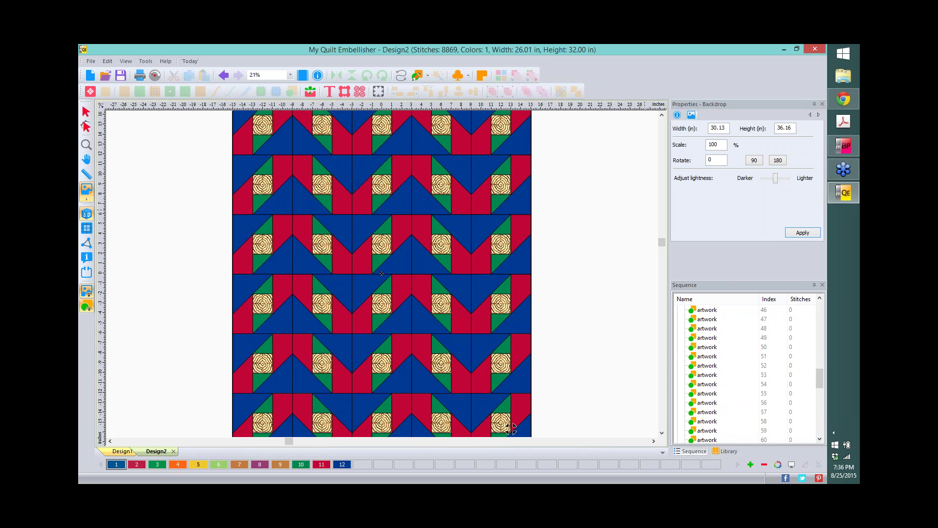
Collapse all the color groups in the stitch sequence so only the four thread colors are listed.
{"action": "scroll", "coordinate": [819, 371], "scroll_direction": "up", "scroll_amount": 1}
{"action": "left_click_drag", "start_coordinate": [819, 371], "coordinate": [815, 306]}
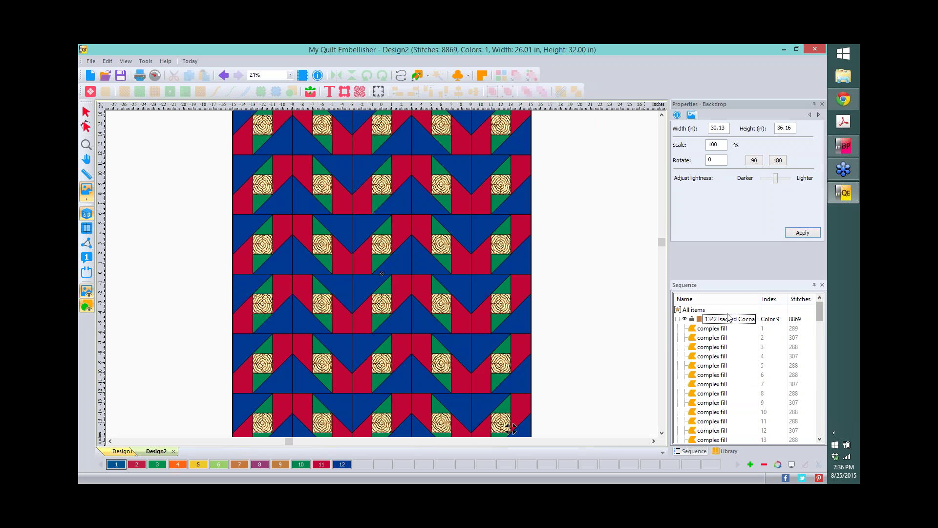
{"action": "left_click", "coordinate": [677, 319]}
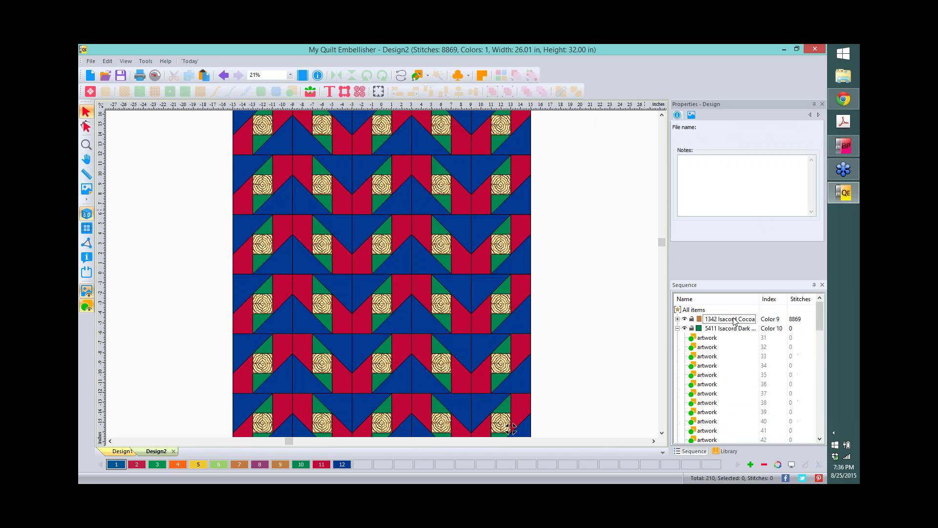
{"action": "left_click", "coordinate": [738, 358]}
{"action": "right_click", "coordinate": [737, 356]}
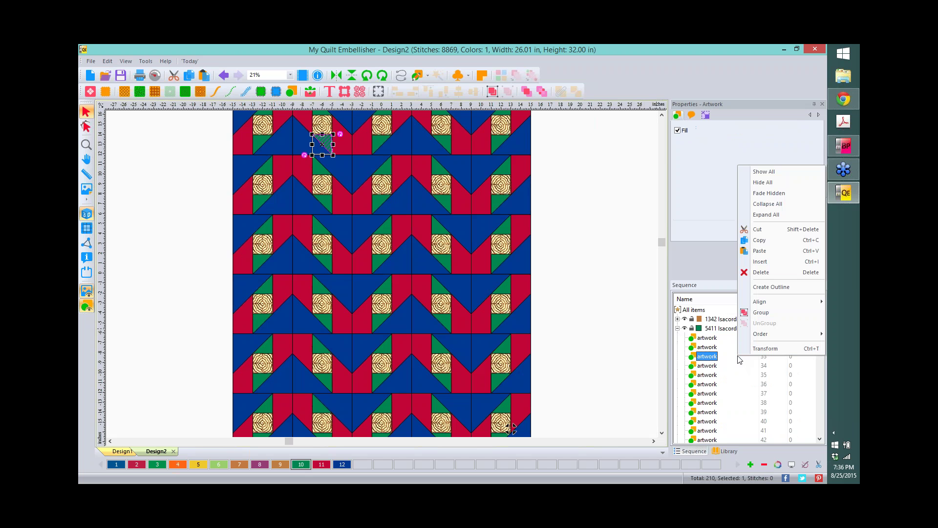
{"action": "left_click", "coordinate": [776, 204]}
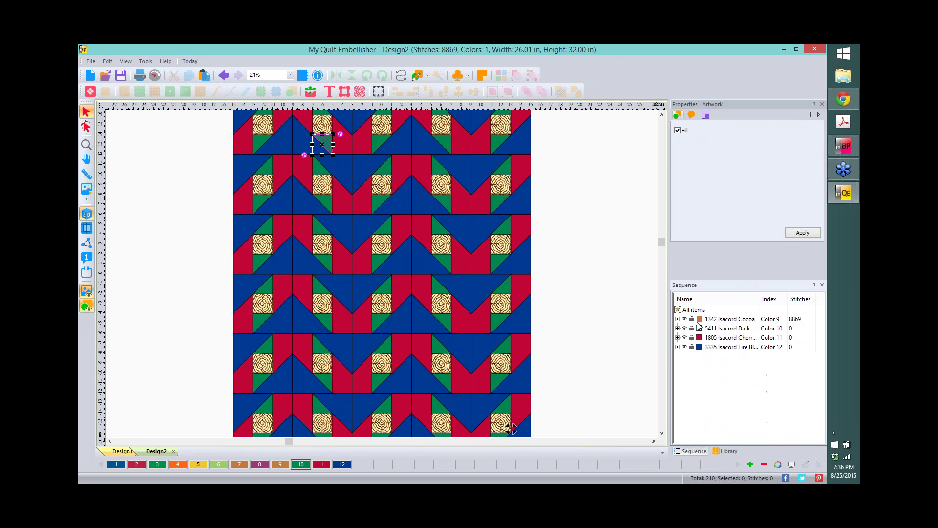
Apply a Shape Echo fill with shape 102, the square, to all the red 1805 Isacord patches.
{"action": "left_click", "coordinate": [720, 338]}
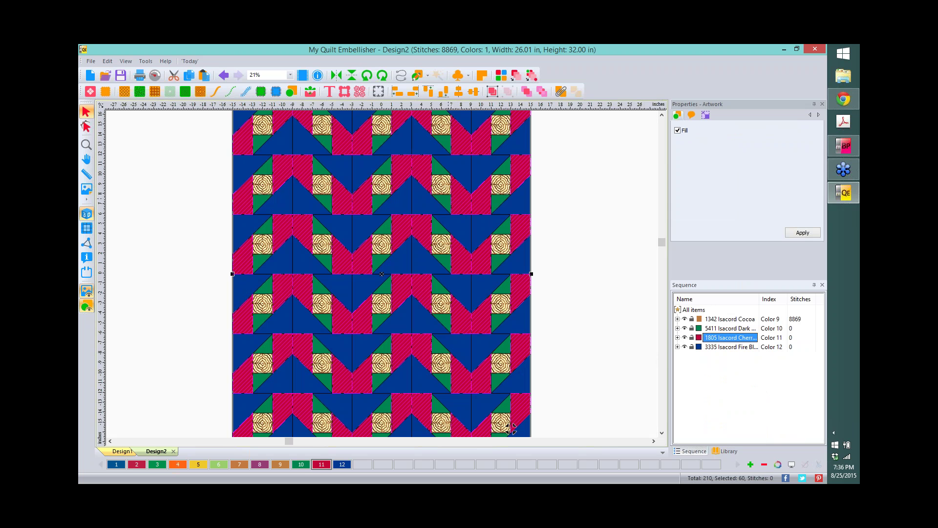
{"action": "left_click", "coordinate": [200, 93]}
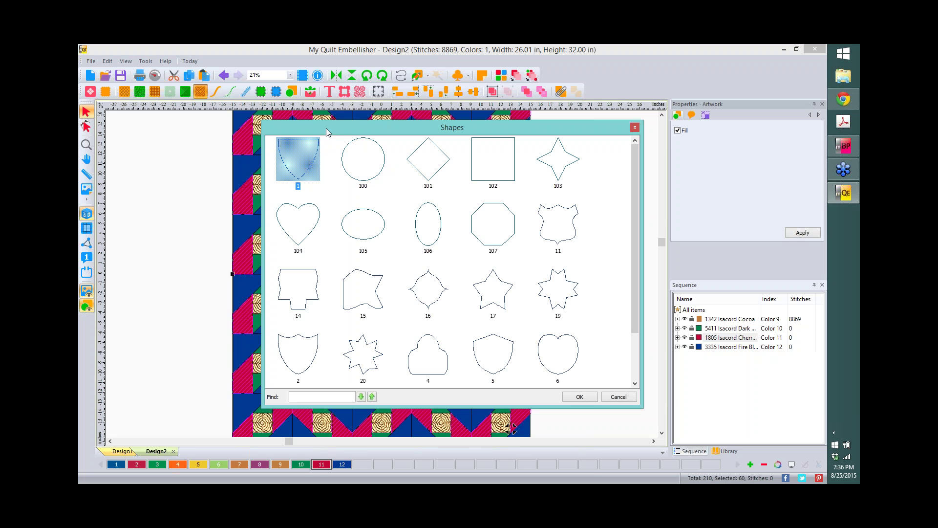
{"action": "left_click", "coordinate": [516, 144]}
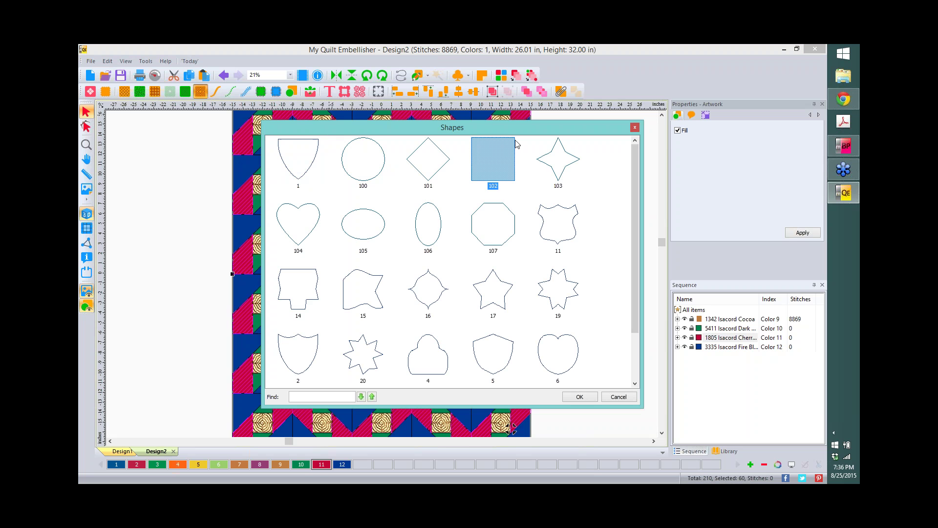
{"action": "left_click", "coordinate": [580, 396]}
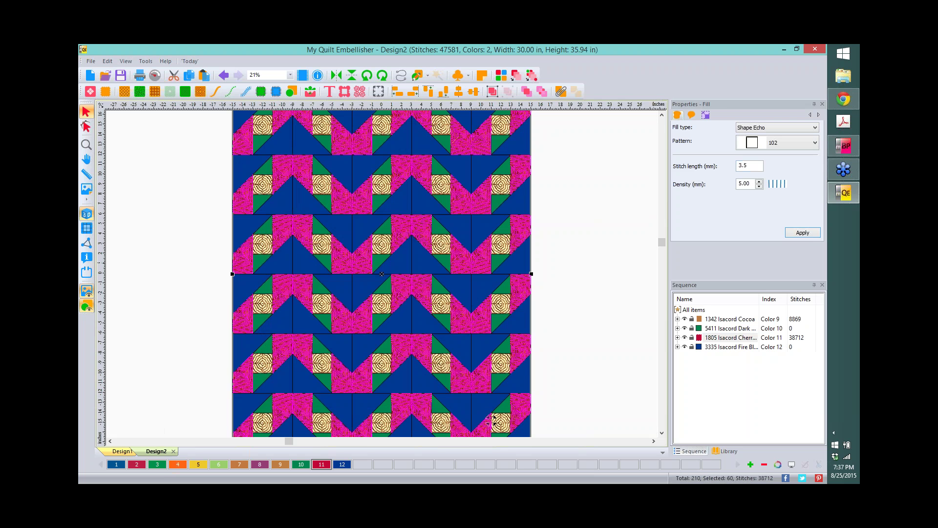
Set the density of the Shape Echo fill in all the red patches to 15 mm.
{"action": "left_click_drag", "start_coordinate": [754, 184], "coordinate": [704, 189]}
{"action": "type", "text": "15"}
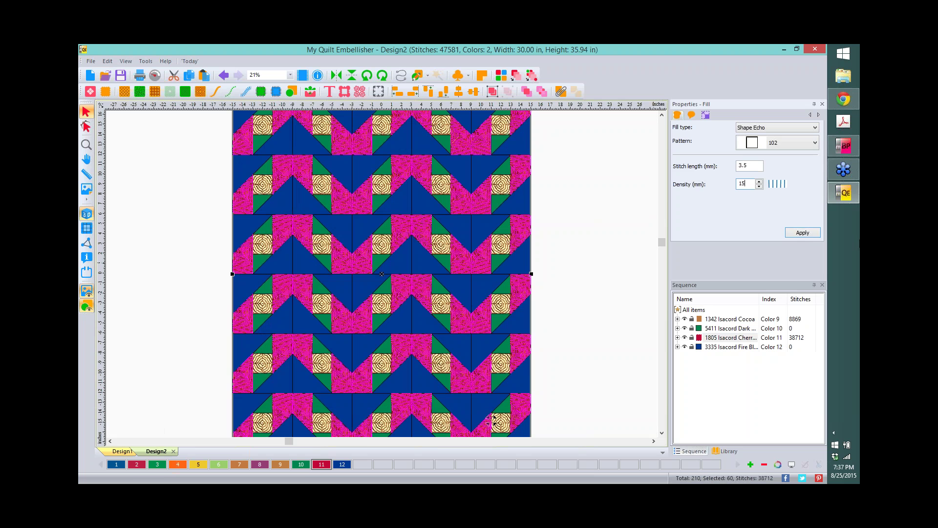
{"action": "left_click", "coordinate": [799, 233]}
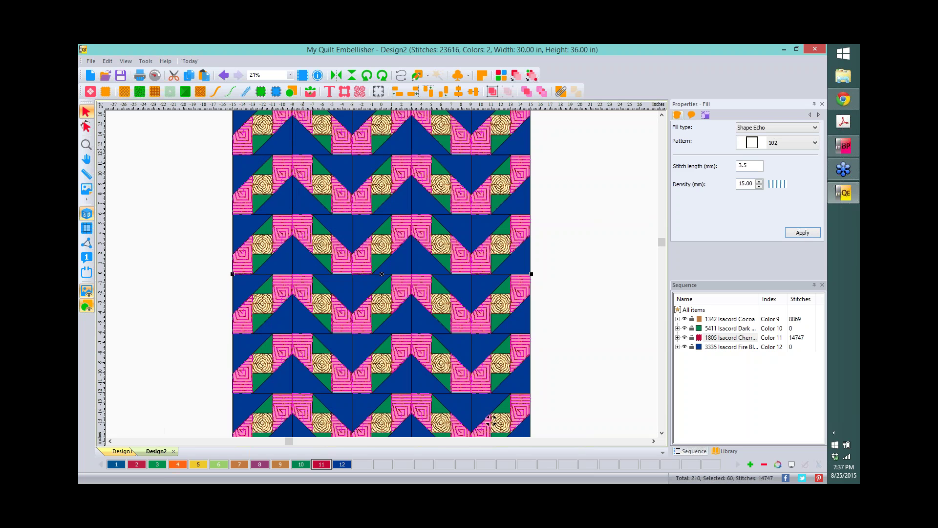
Check the outline and echo origin of one red patch, and combine all the red 1805 Isacord fills into a single object.
{"action": "left_click", "coordinate": [87, 127]}
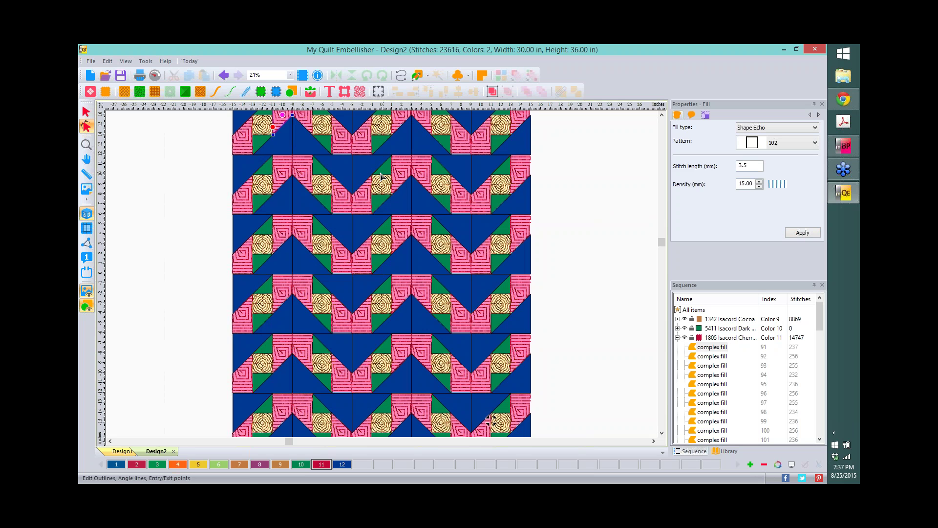
{"action": "left_click", "coordinate": [282, 176]}
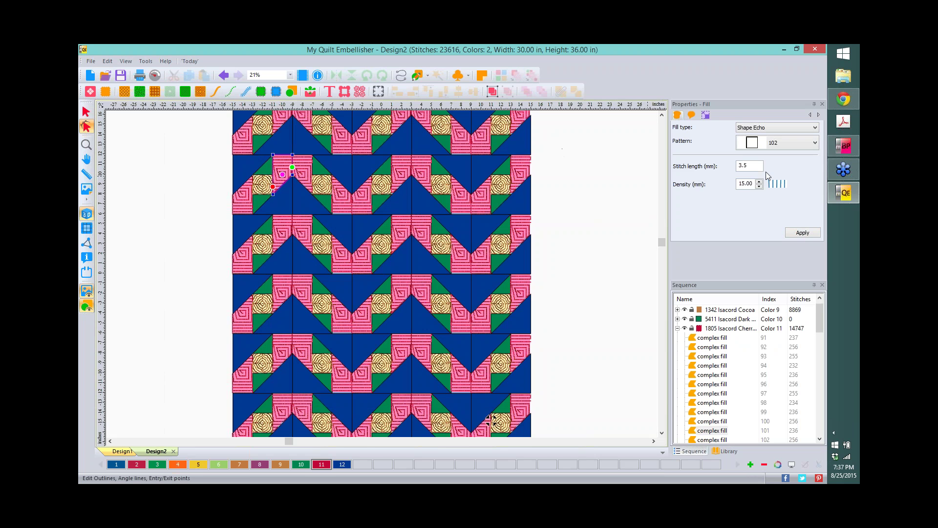
{"action": "left_click", "coordinate": [723, 331]}
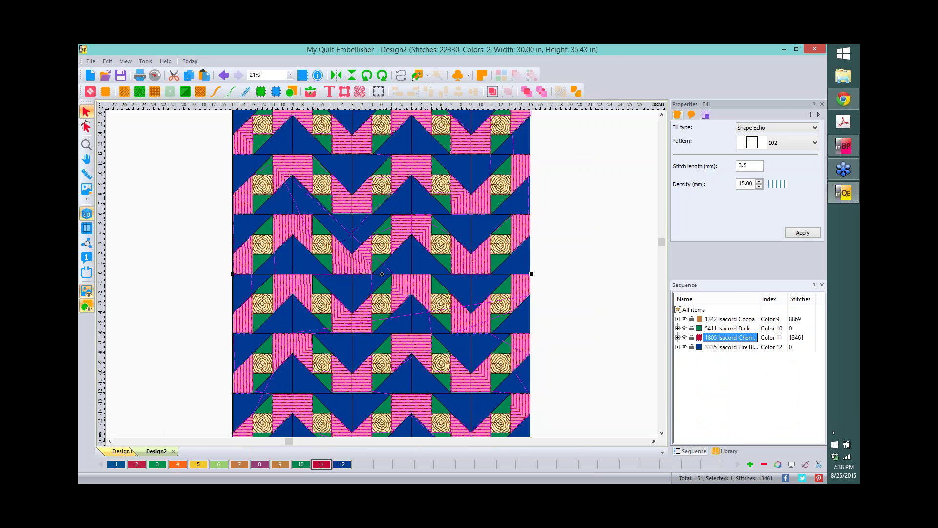
Move the echo origin of the combined red fill from the quilt's centre to well outside its left edge, level with the centre.
{"action": "left_click", "coordinate": [87, 128]}
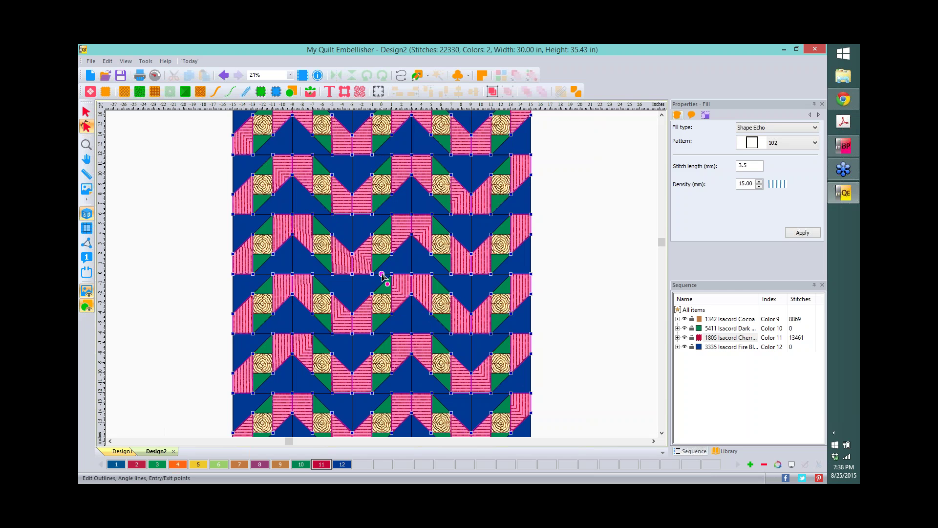
{"action": "left_click", "coordinate": [382, 275]}
{"action": "left_click", "coordinate": [140, 278]}
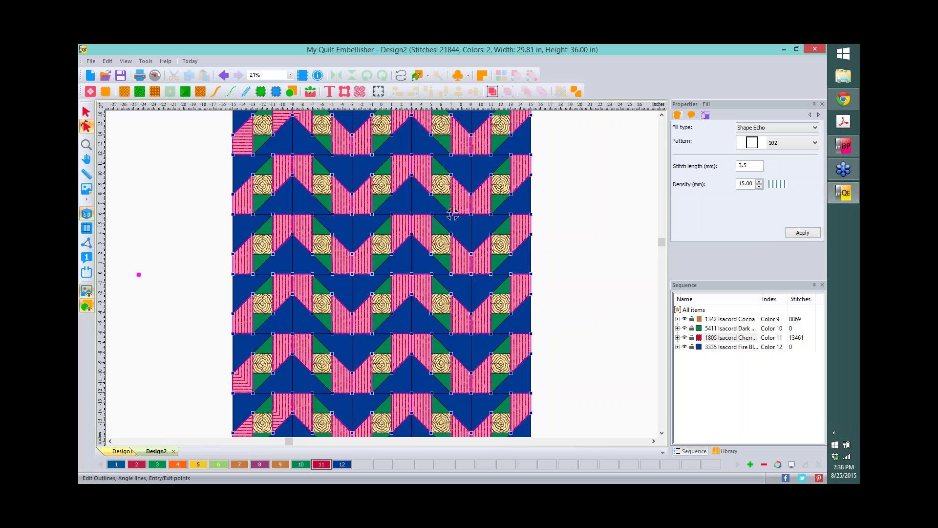
{"action": "left_click", "coordinate": [145, 287]}
{"action": "key", "text": "BackSpace"}
{"action": "left_click", "coordinate": [113, 286]}
{"action": "left_click_drag", "start_coordinate": [108, 277], "coordinate": [111, 274]}
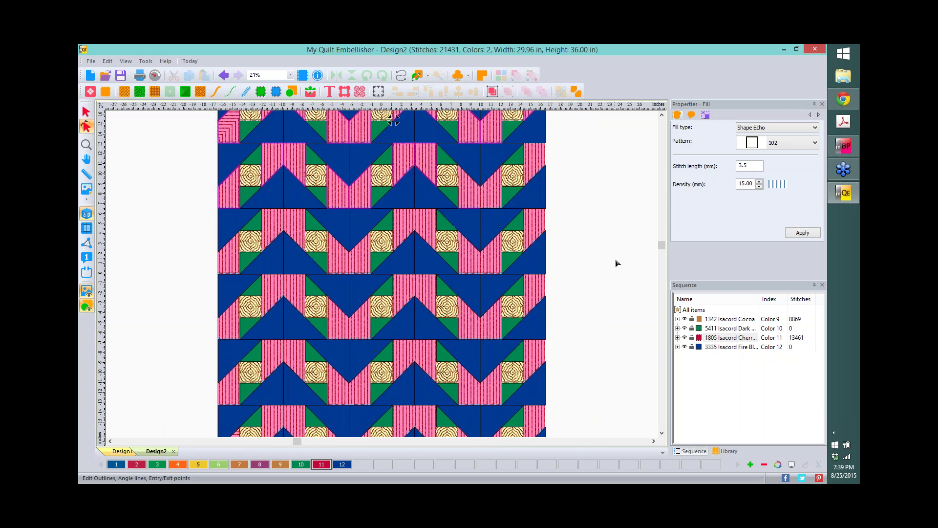
{"action": "scroll", "coordinate": [619, 263], "scroll_direction": "up", "scroll_amount": 1}
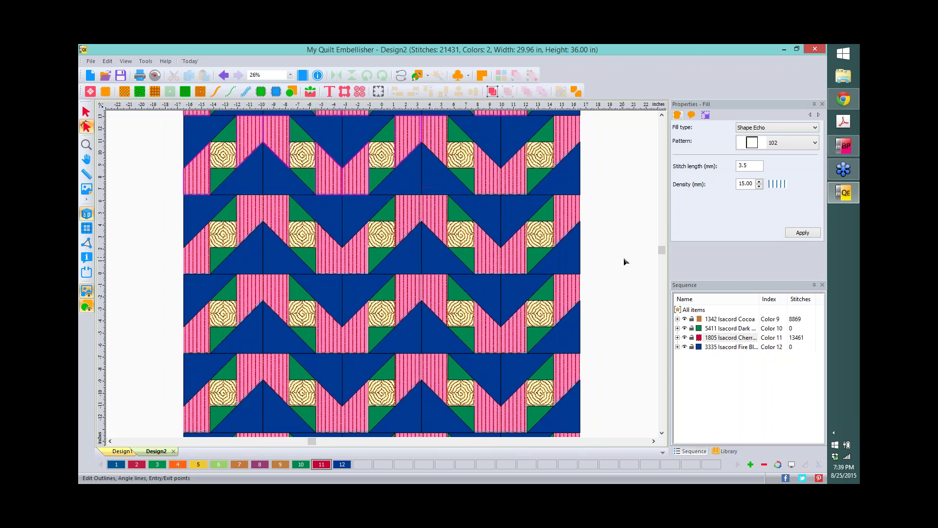
{"action": "left_click", "coordinate": [624, 261]}
{"action": "scroll", "coordinate": [624, 262], "scroll_direction": "up", "scroll_amount": 1}
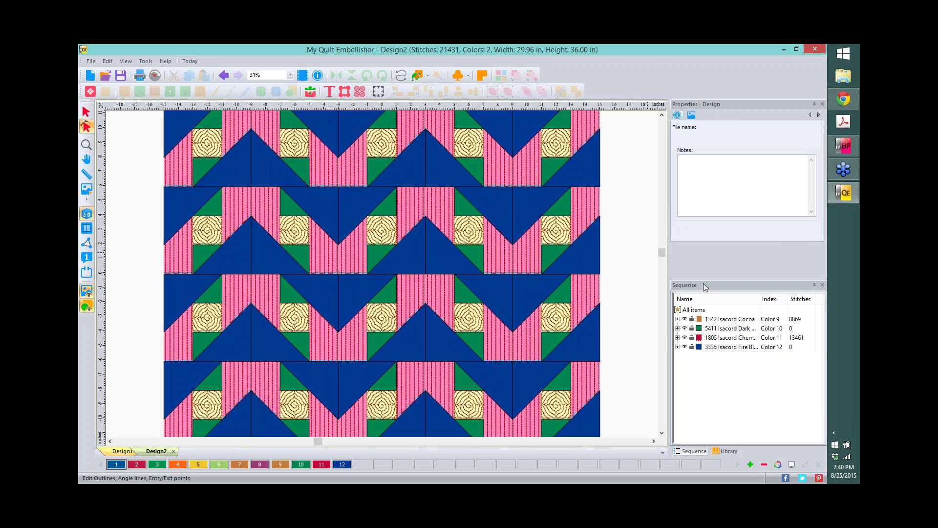
Convert all the blue 3335 Isacord patches to a Stippling fill and check the stitches up close.
{"action": "left_click", "coordinate": [732, 347]}
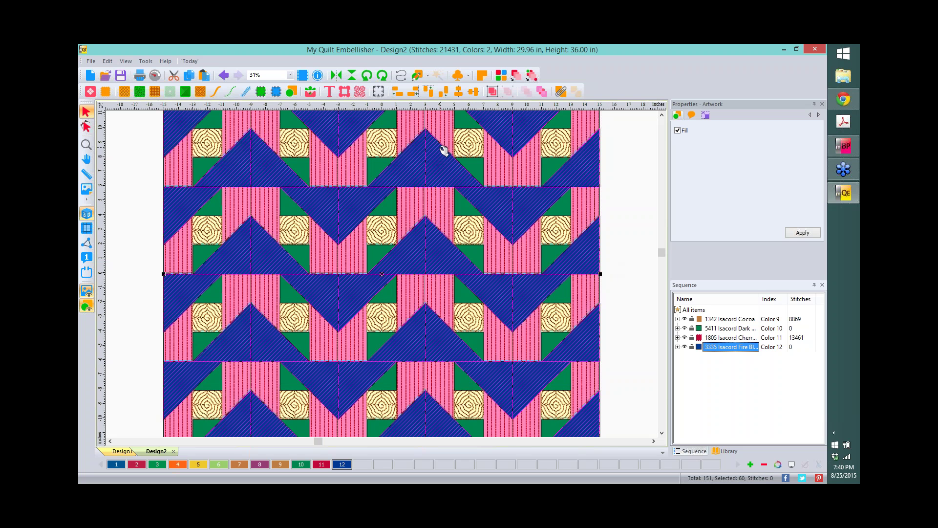
{"action": "left_click", "coordinate": [141, 93]}
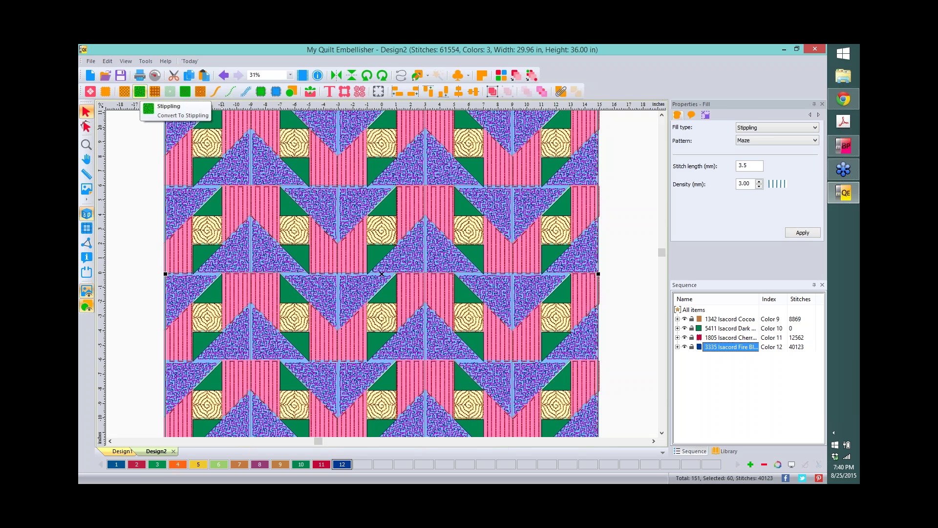
{"action": "key", "text": "Escape"}
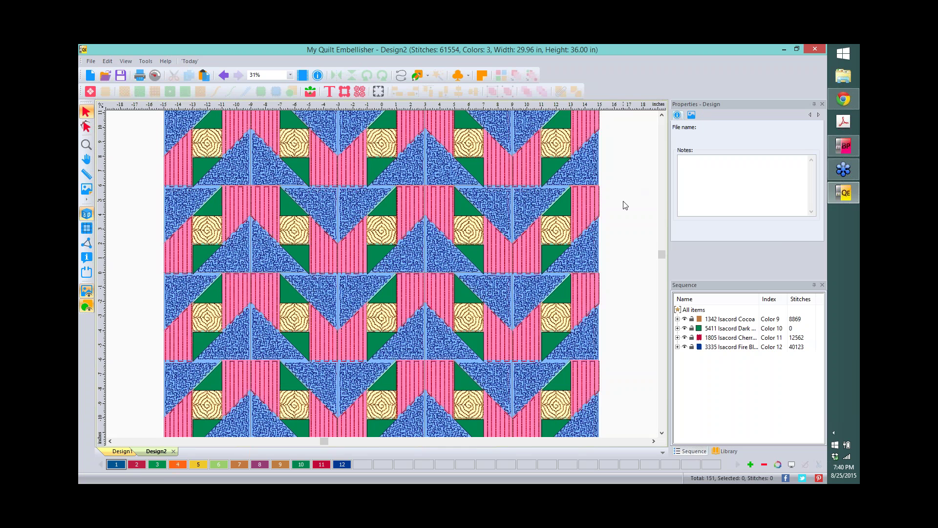
{"action": "scroll", "coordinate": [624, 206], "scroll_direction": "up", "scroll_amount": 1}
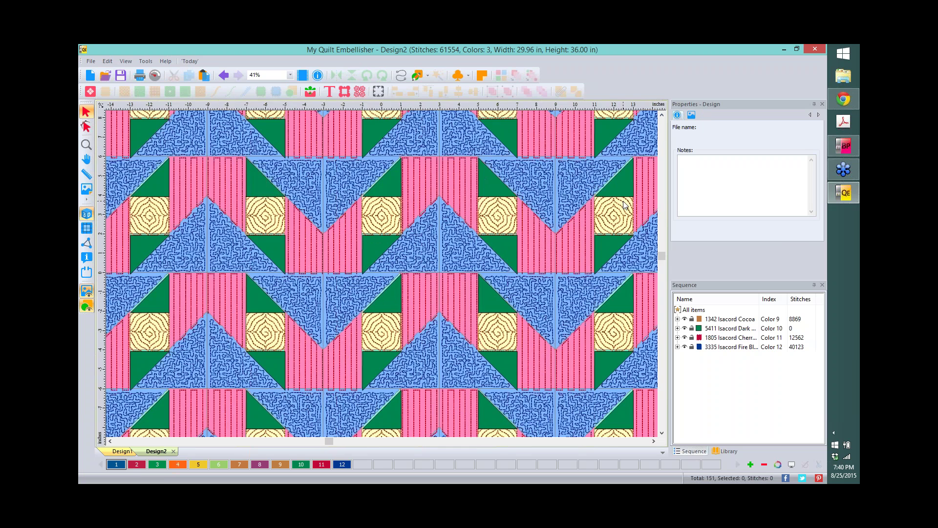
{"action": "scroll", "coordinate": [595, 165], "scroll_direction": "down", "scroll_amount": 1}
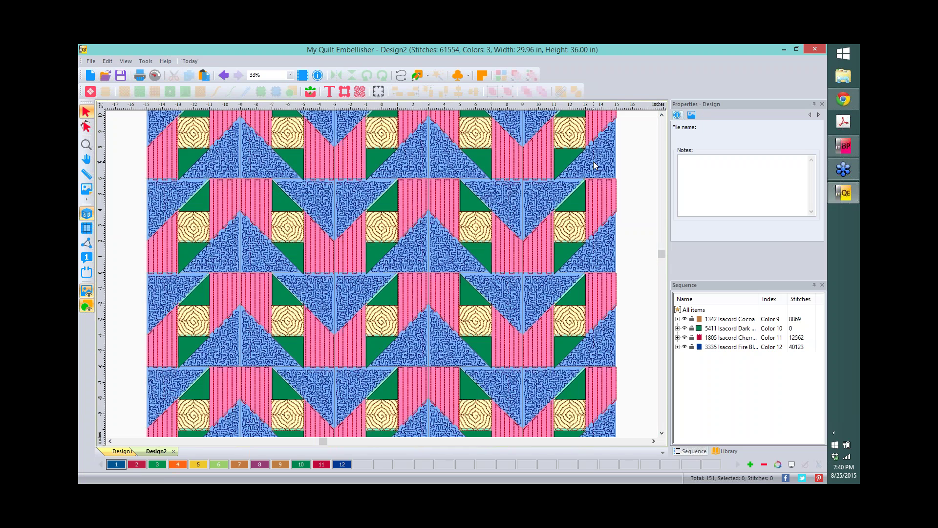
{"action": "left_click", "coordinate": [648, 137]}
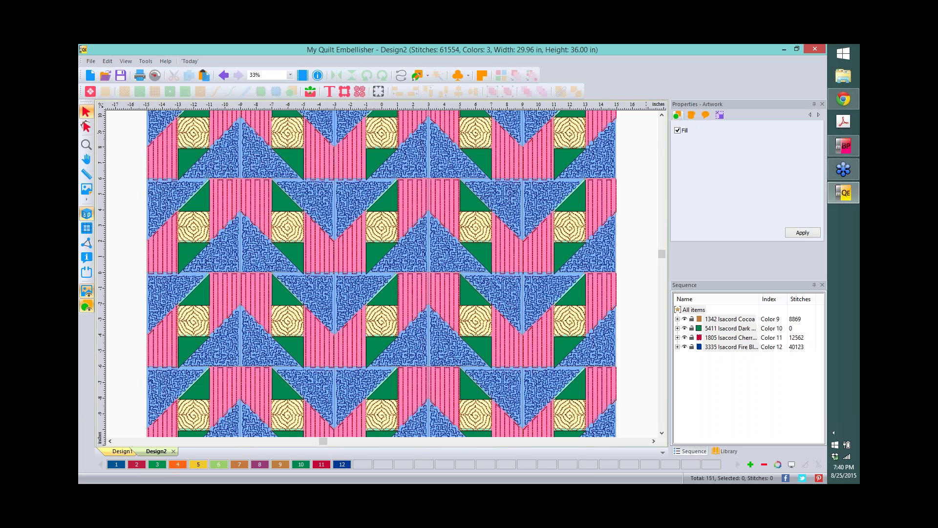
{"action": "key", "text": "ctrl+a"}
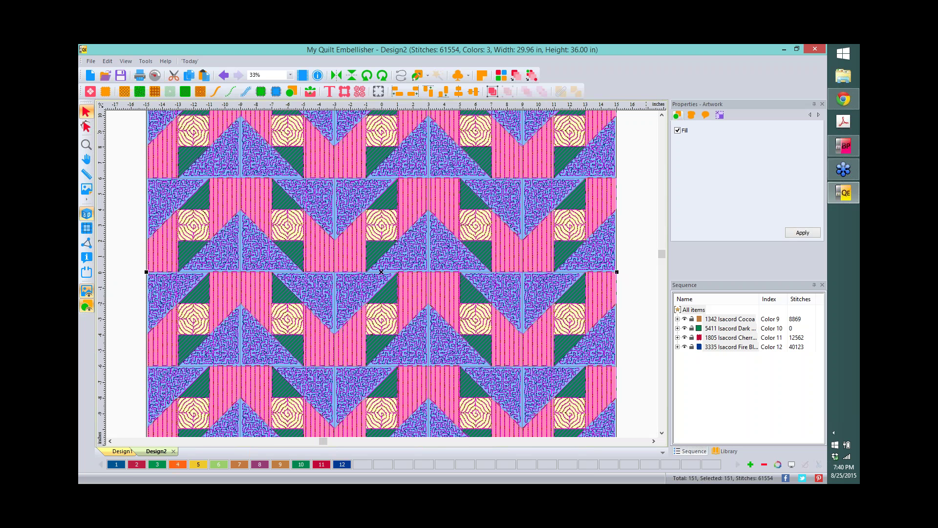
{"action": "key", "text": "Escape"}
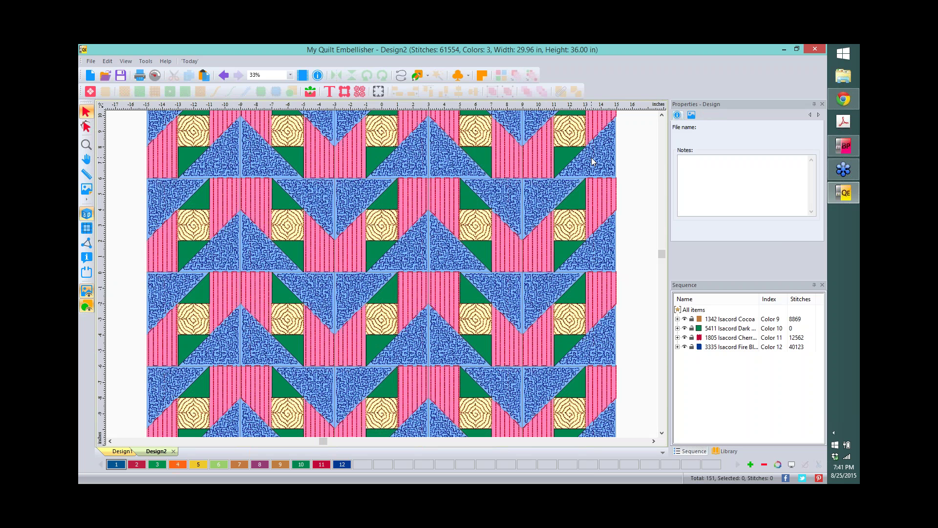
Change the Stippling pattern of all the blue 3335 Isacord patches to Hilbert with a 3 mm stitch length.
{"action": "left_click", "coordinate": [592, 162]}
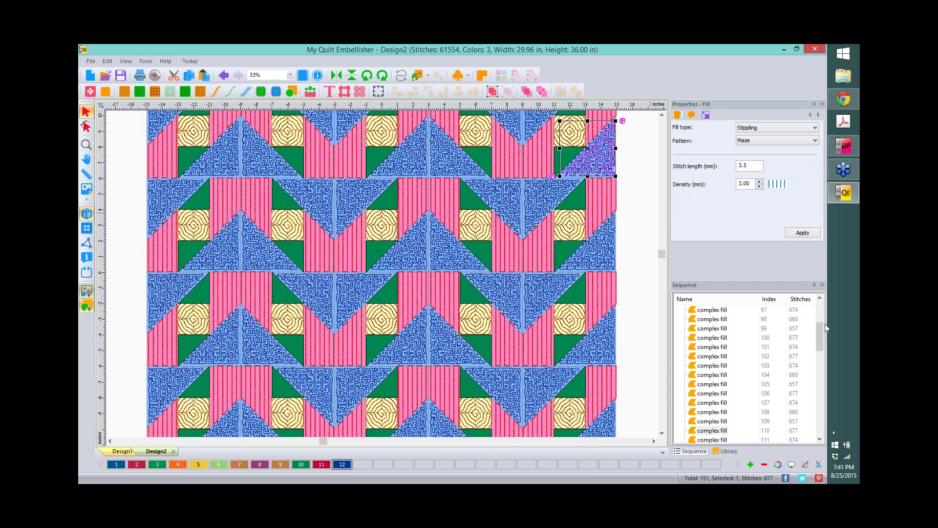
{"action": "left_click_drag", "start_coordinate": [824, 330], "coordinate": [824, 309]}
{"action": "left_click", "coordinate": [720, 347]}
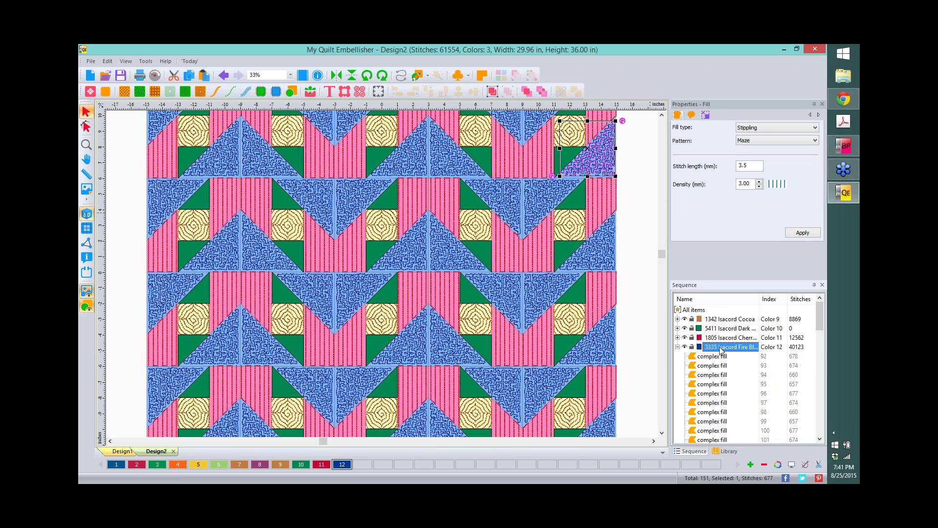
{"action": "left_click", "coordinate": [777, 127]}
{"action": "left_click", "coordinate": [765, 172]}
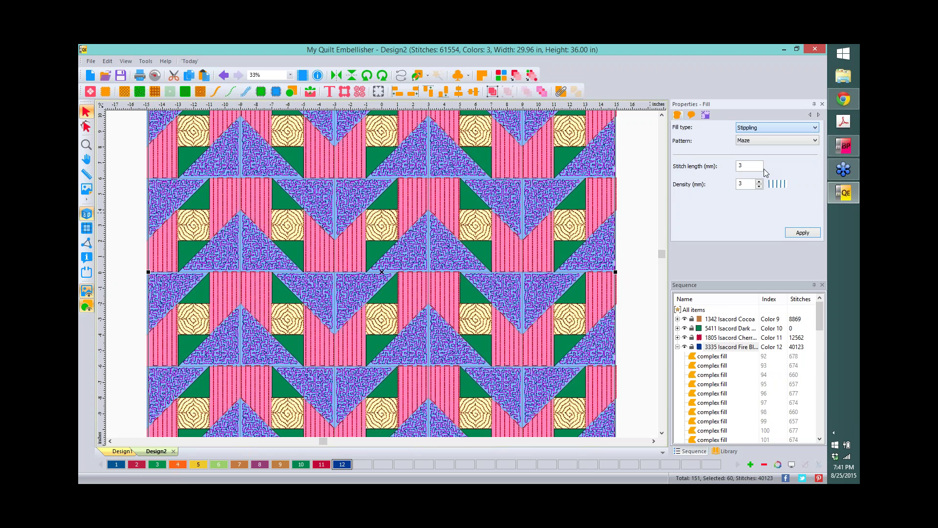
{"action": "left_click", "coordinate": [784, 142]}
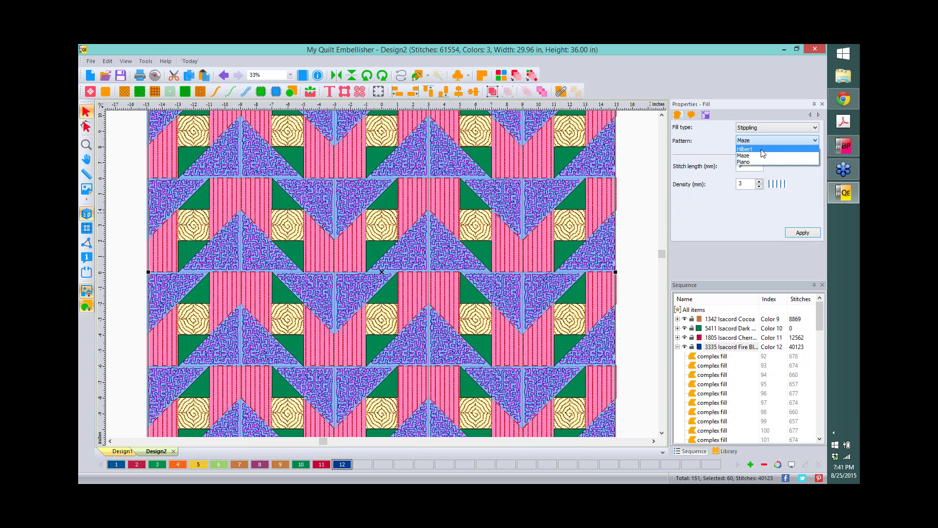
{"action": "left_click", "coordinate": [762, 153]}
{"action": "left_click", "coordinate": [803, 233]}
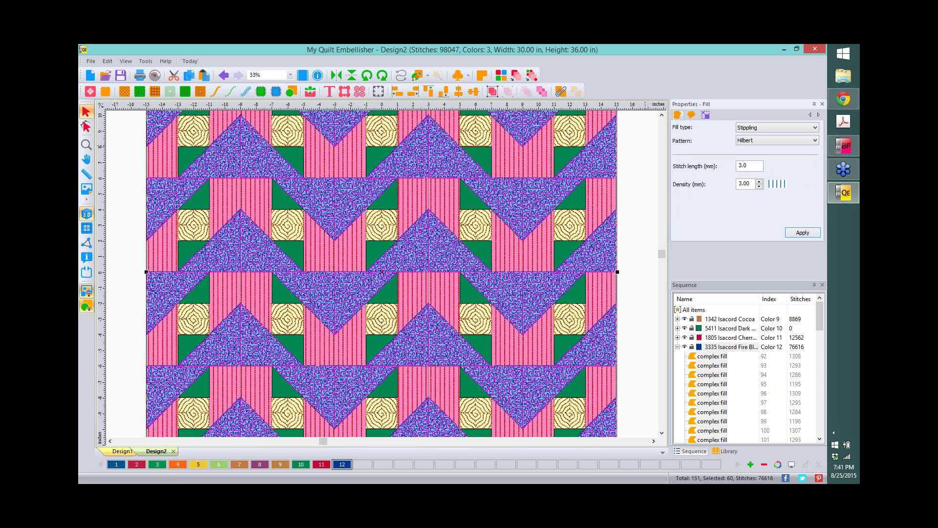
{"action": "left_click", "coordinate": [647, 150]}
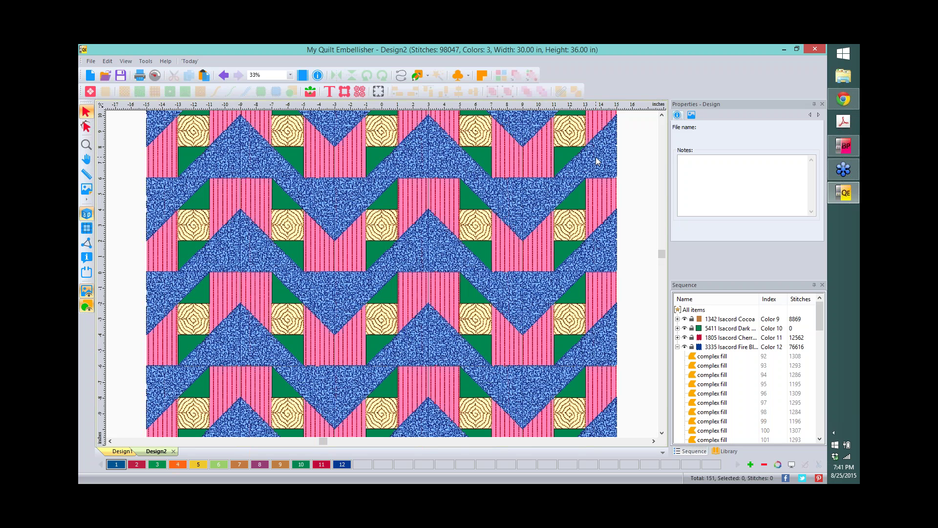
Set the density of the Hilbert stippling in all the blue patches to 10 mm.
{"action": "left_click", "coordinate": [727, 347]}
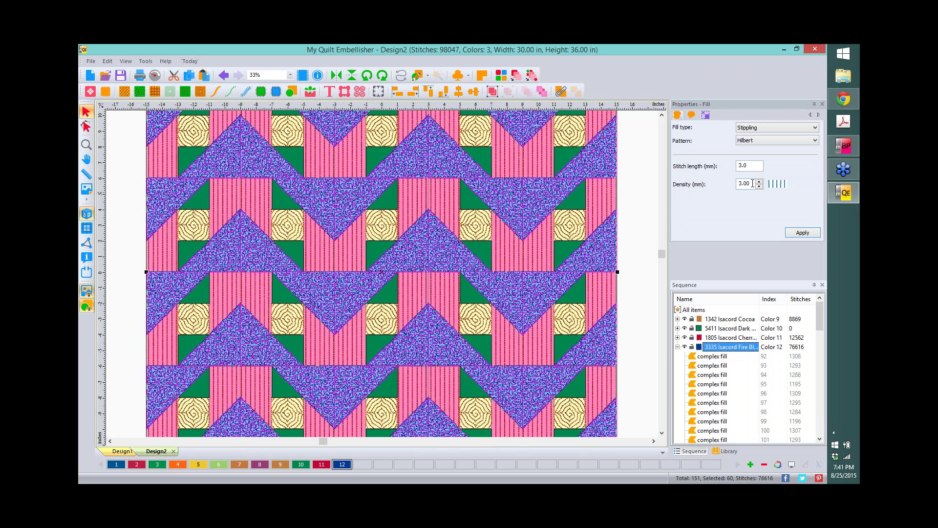
{"action": "left_click_drag", "start_coordinate": [752, 184], "coordinate": [723, 186]}
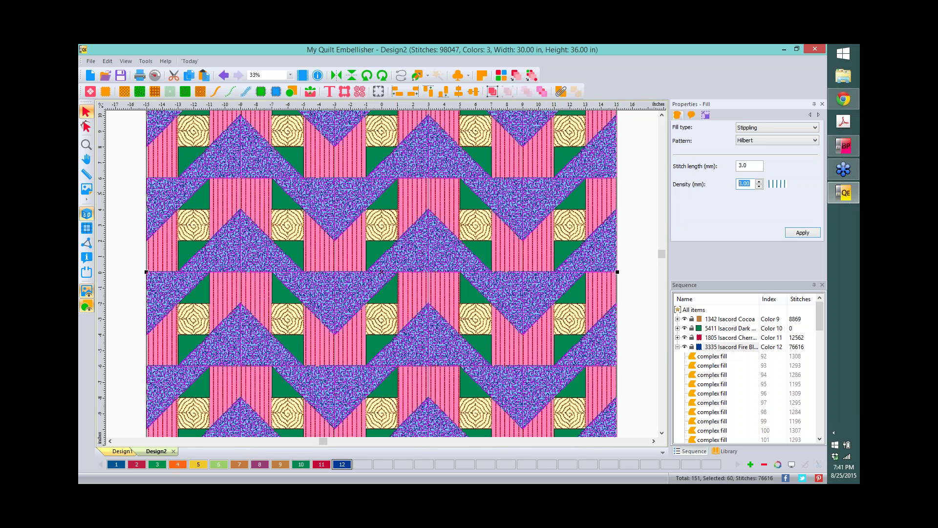
{"action": "type", "text": "10"}
{"action": "left_click", "coordinate": [804, 233]}
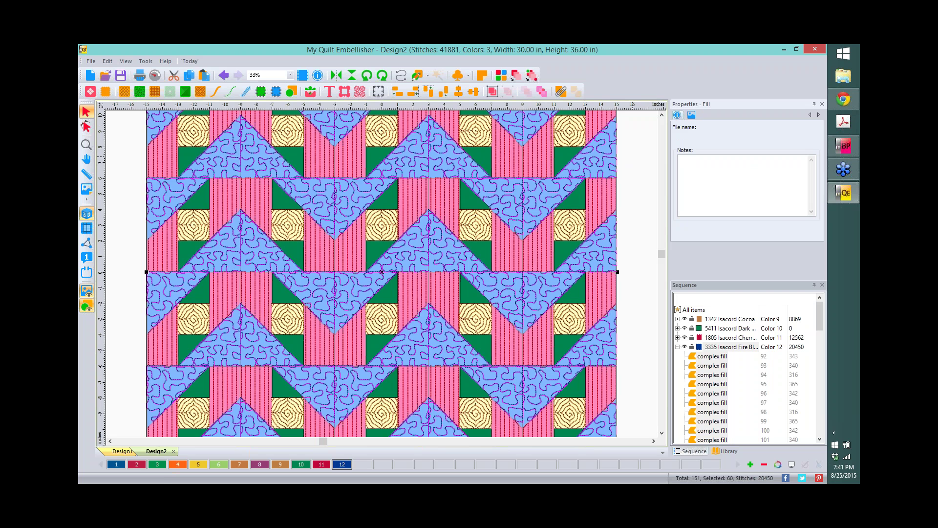
Check the stitch fills in the upper rows of the quilt and select its upper-right block.
{"action": "key", "text": "Escape"}
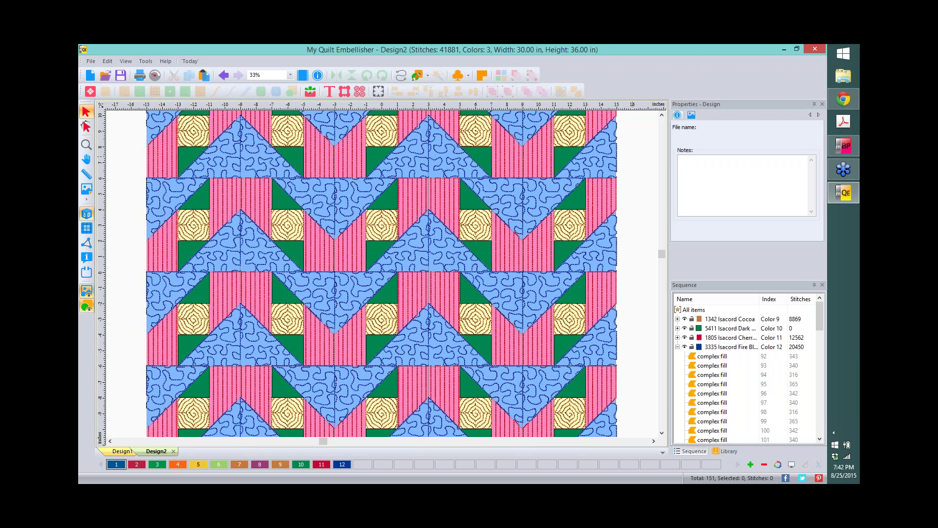
{"action": "left_click", "coordinate": [662, 116]}
{"action": "left_click", "coordinate": [663, 116]}
{"action": "left_click", "coordinate": [663, 115]}
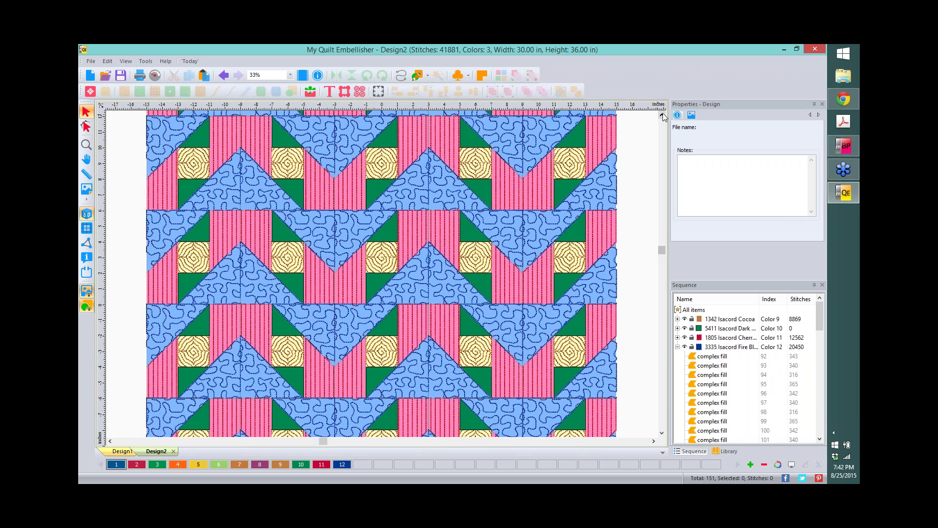
{"action": "left_click", "coordinate": [663, 115]}
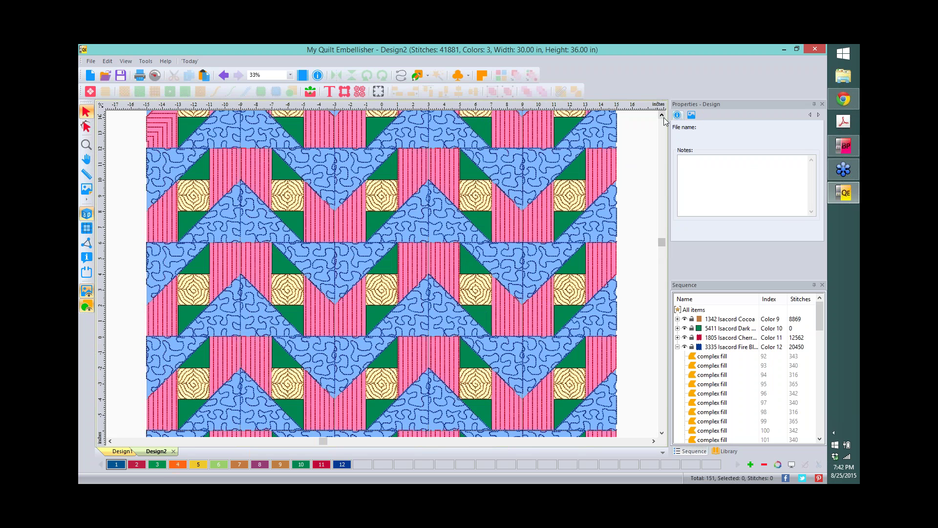
{"action": "left_click", "coordinate": [663, 117]}
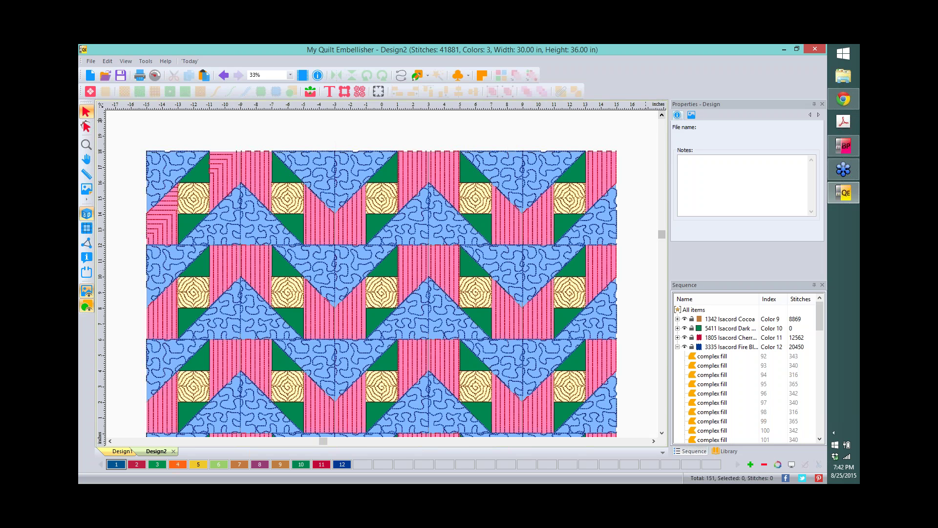
{"action": "left_click_drag", "start_coordinate": [513, 128], "coordinate": [642, 252]}
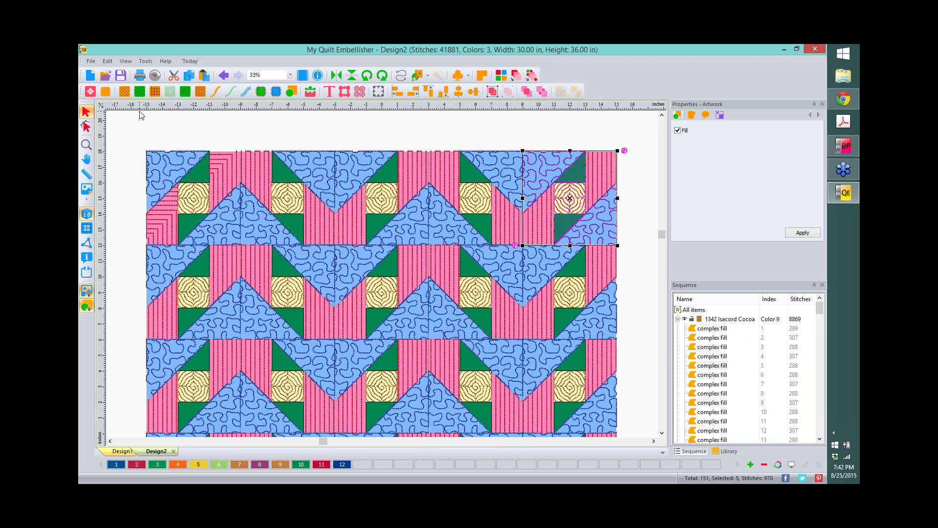
Create a new design and load the atticwindow2 image as its backdrop.
{"action": "left_click", "coordinate": [90, 76]}
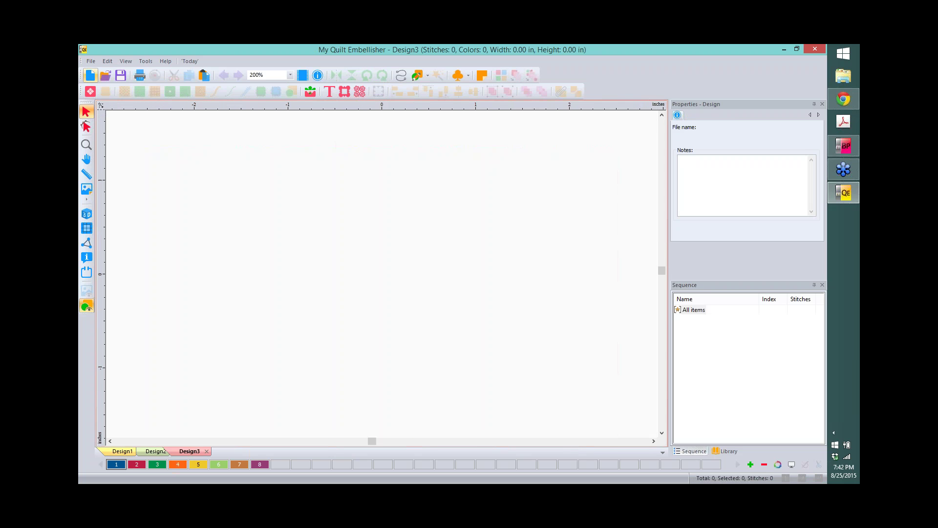
{"action": "left_click", "coordinate": [91, 193]}
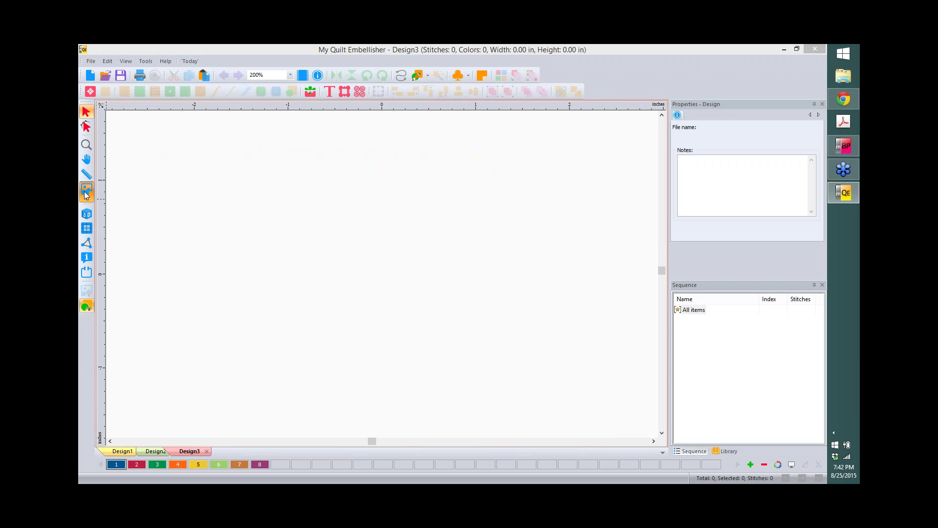
{"action": "left_click_drag", "start_coordinate": [519, 234], "coordinate": [519, 246]}
{"action": "left_click", "coordinate": [471, 265]}
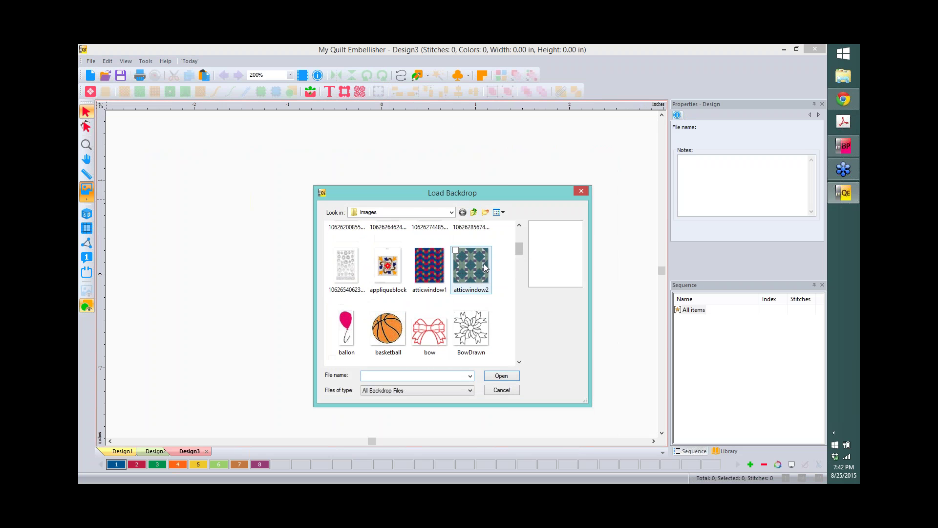
{"action": "left_click", "coordinate": [502, 376]}
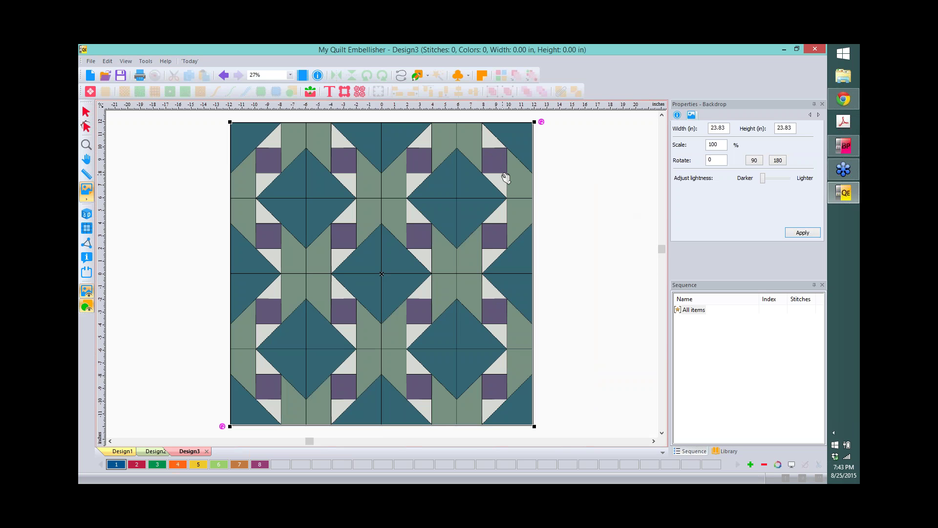
Place the Atticwindow2.c2s layout from the library on the page and centre it with Center Origin.
{"action": "left_click", "coordinate": [696, 452]}
{"action": "left_click", "coordinate": [86, 112]}
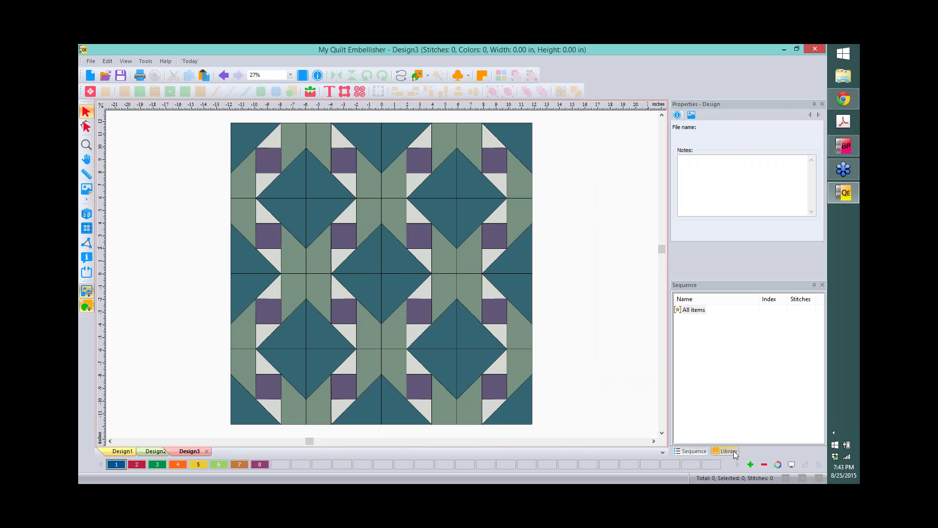
{"action": "left_click", "coordinate": [735, 453]}
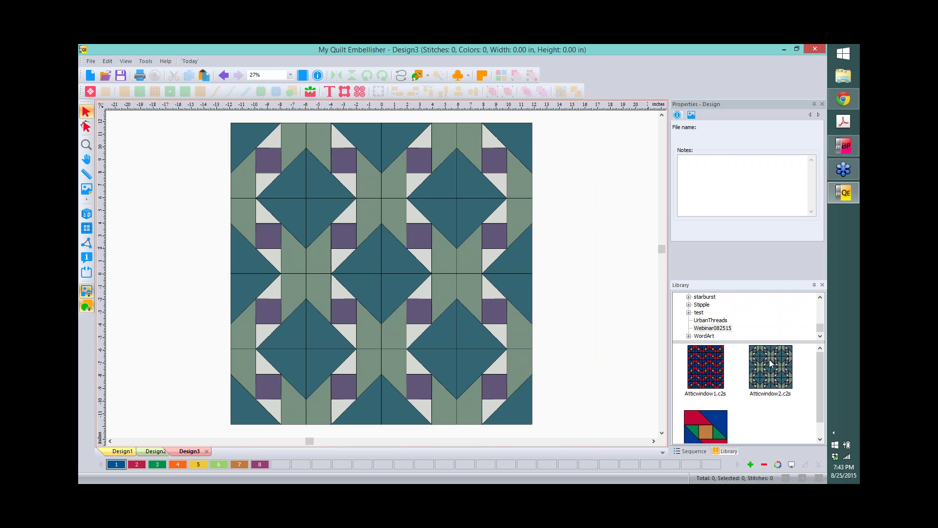
{"action": "left_click_drag", "start_coordinate": [770, 363], "coordinate": [374, 228]}
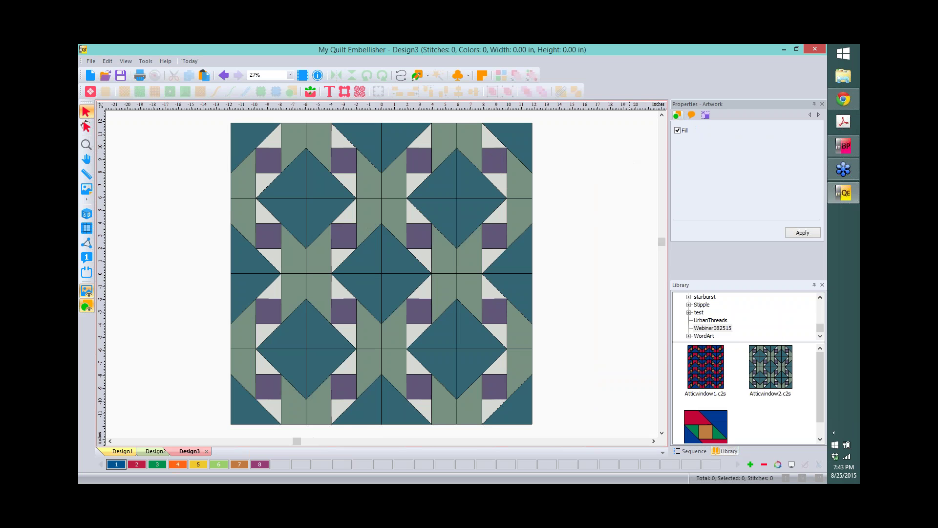
{"action": "right_click", "coordinate": [385, 104]}
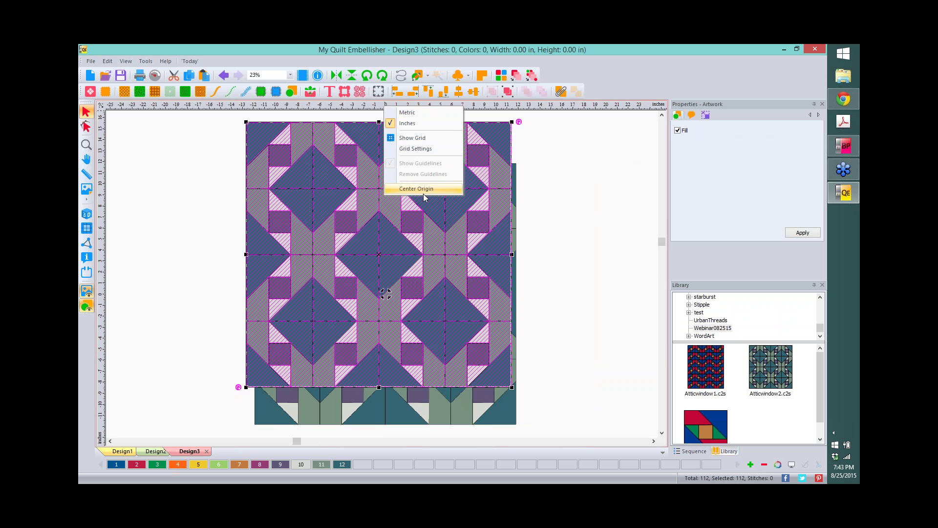
{"action": "left_click", "coordinate": [418, 188]}
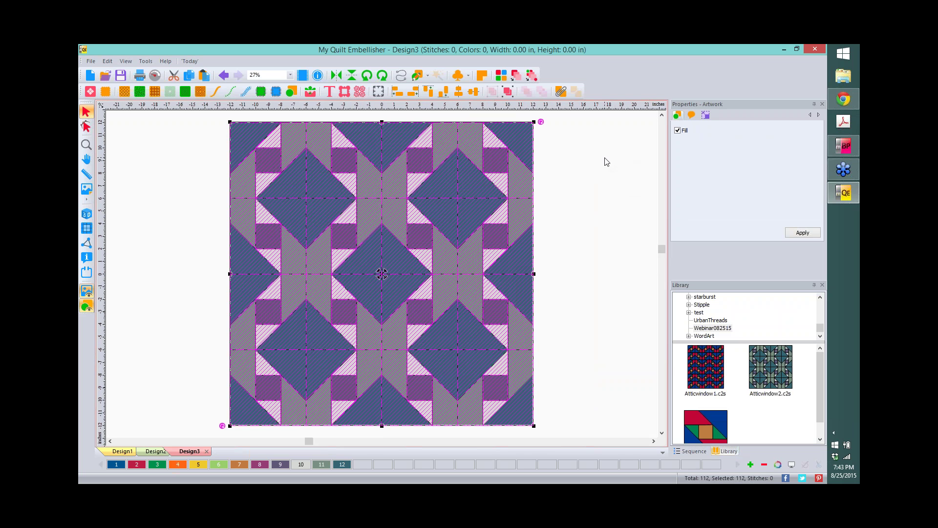
{"action": "left_click", "coordinate": [606, 161]}
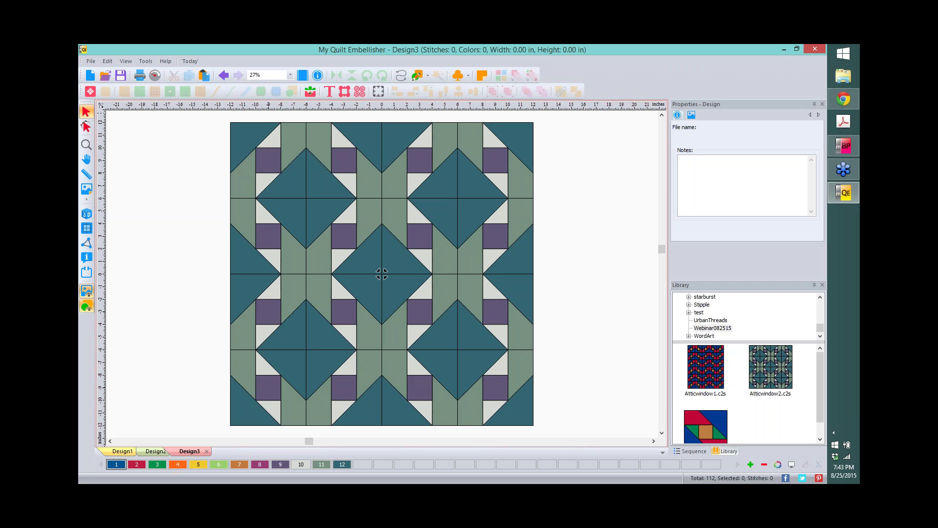
Ungroup the whole Atticwindow2 layout into individual patches.
{"action": "left_click_drag", "start_coordinate": [219, 113], "coordinate": [319, 207]}
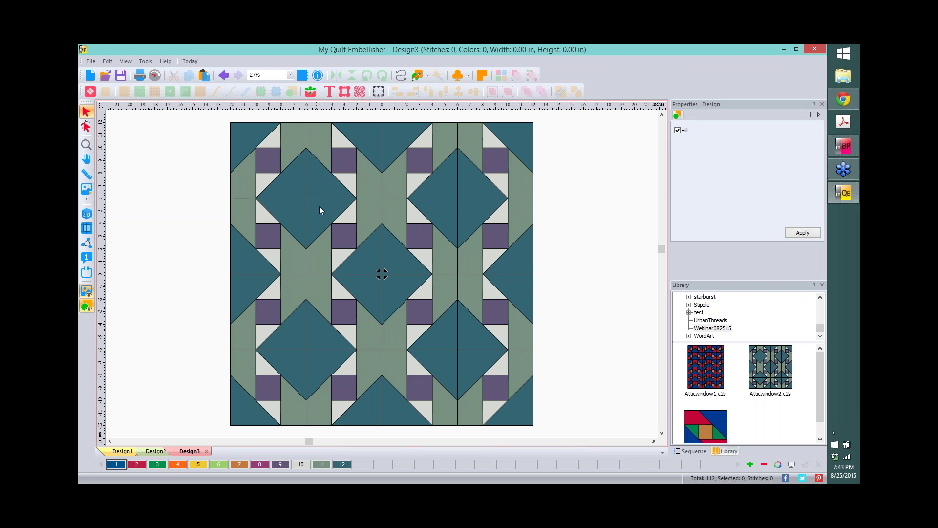
{"action": "key", "text": "ctrl+a"}
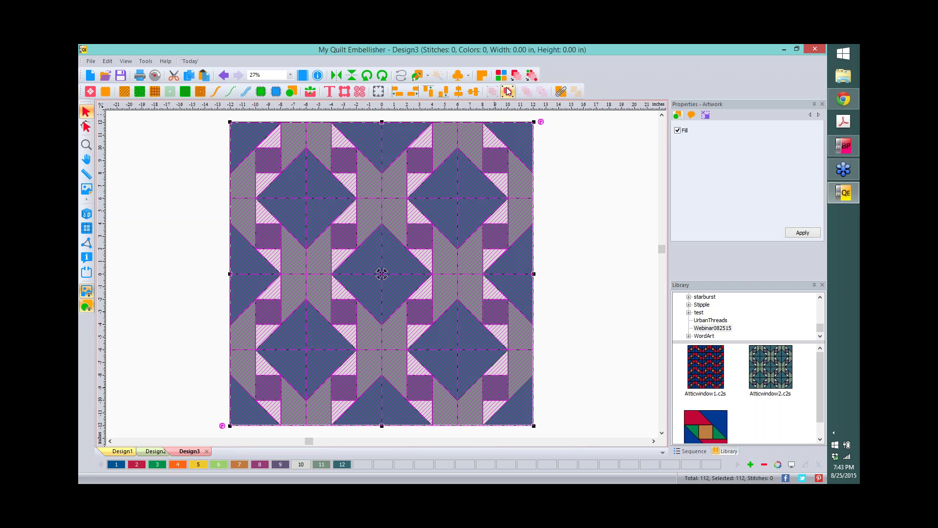
{"action": "left_click", "coordinate": [610, 177]}
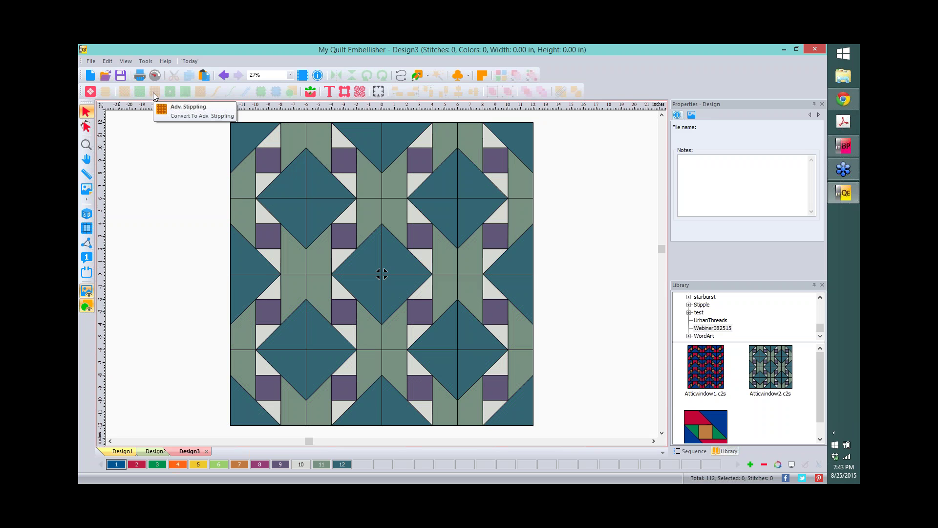
Combine the seven patches of the upper-left quilt block into one path and convert it to a Stippling fill.
{"action": "left_click_drag", "start_coordinate": [227, 117], "coordinate": [311, 204]}
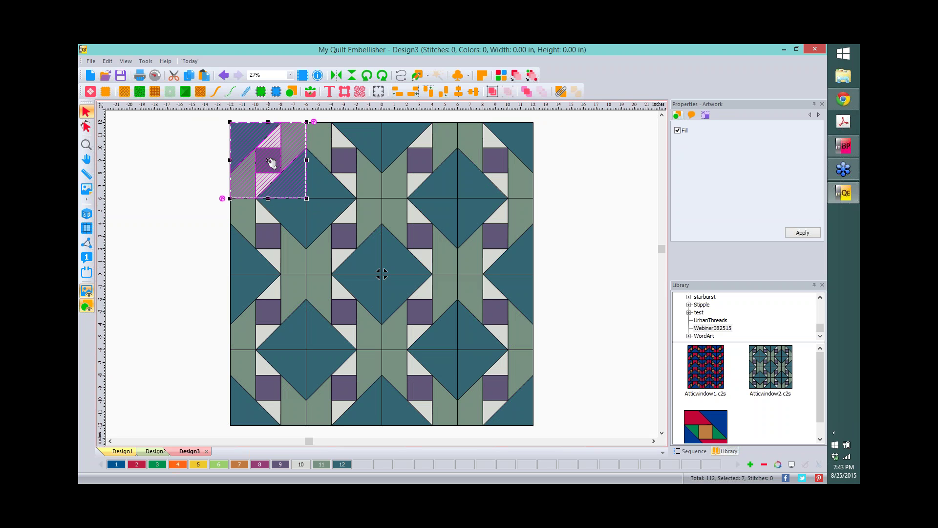
{"action": "left_click", "coordinate": [561, 92]}
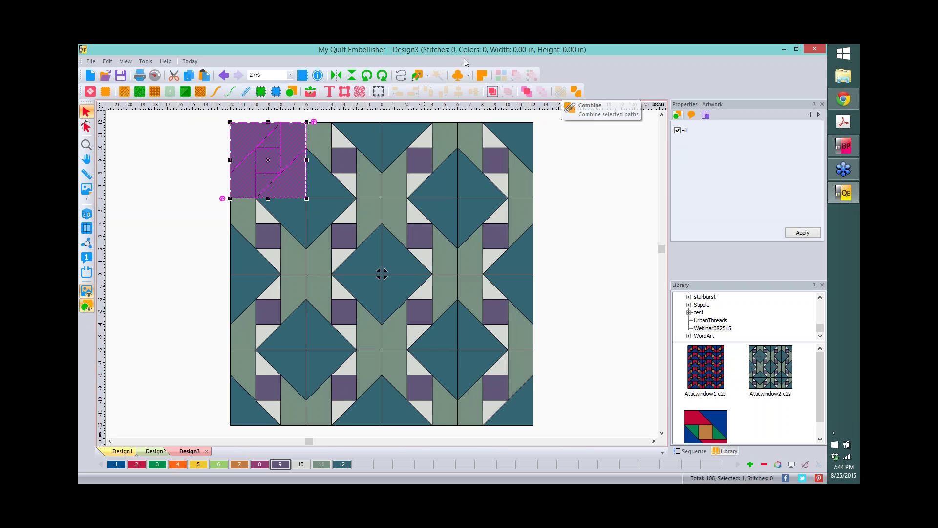
{"action": "left_click", "coordinate": [140, 92]}
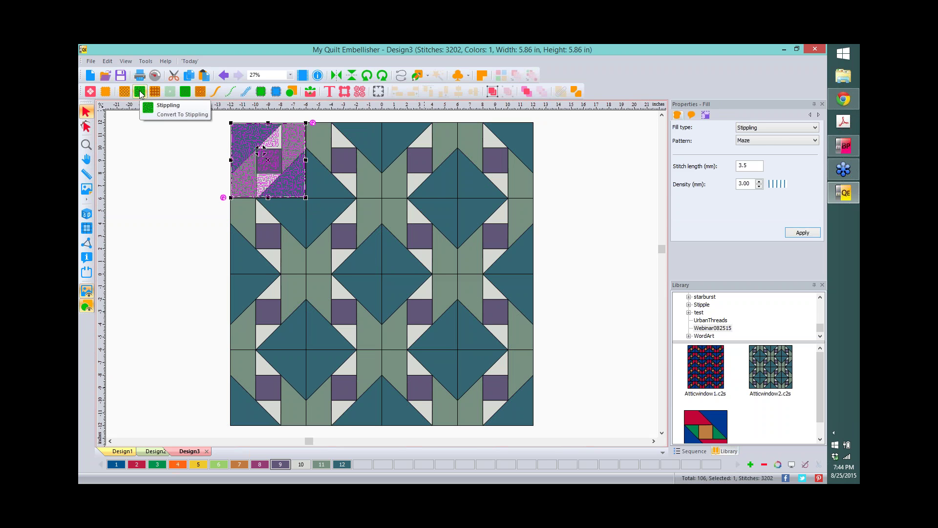
Change the Stippling pattern of the upper-left block to Piano.
{"action": "left_click", "coordinate": [779, 140]}
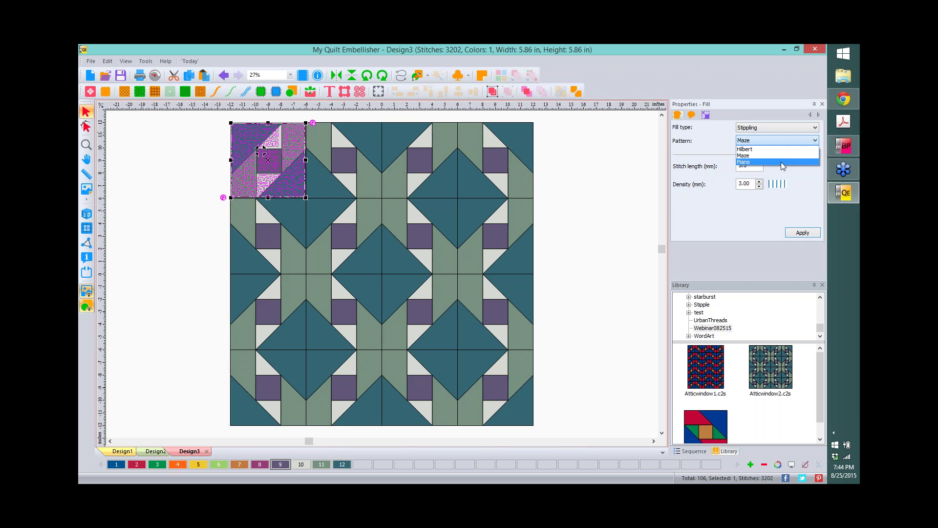
{"action": "left_click", "coordinate": [782, 162]}
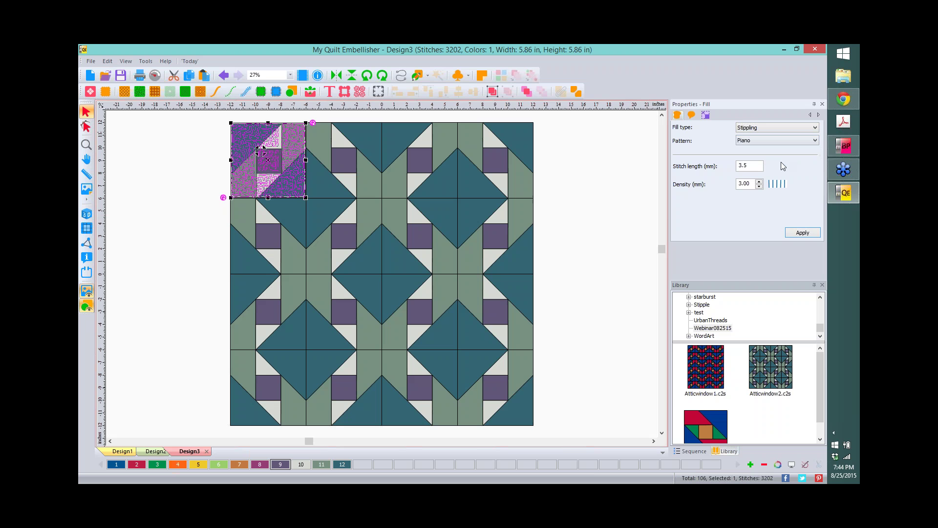
{"action": "left_click", "coordinate": [803, 233]}
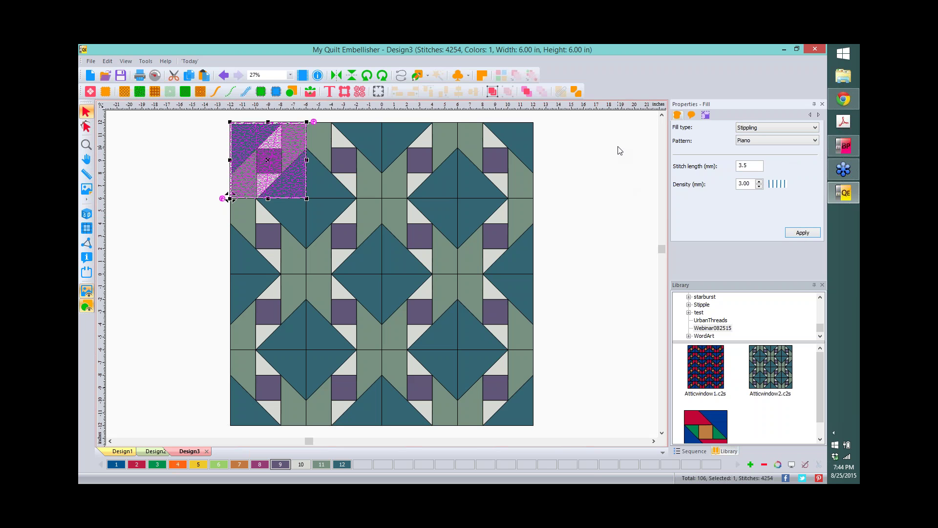
{"action": "left_click", "coordinate": [591, 185]}
Select the backdrop and apply Center Origin to line it up with the quilt layout.
{"action": "left_click_drag", "start_coordinate": [218, 115], "coordinate": [576, 437]}
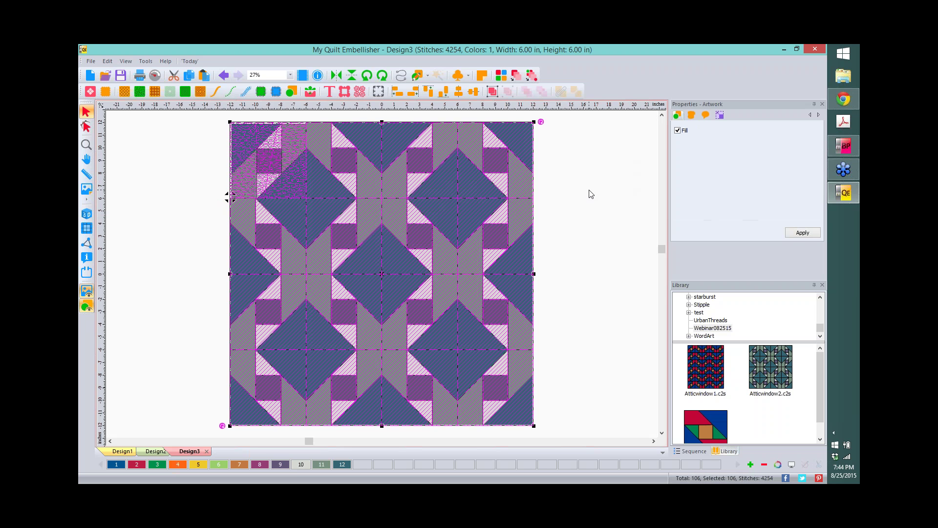
{"action": "left_click", "coordinate": [86, 190]}
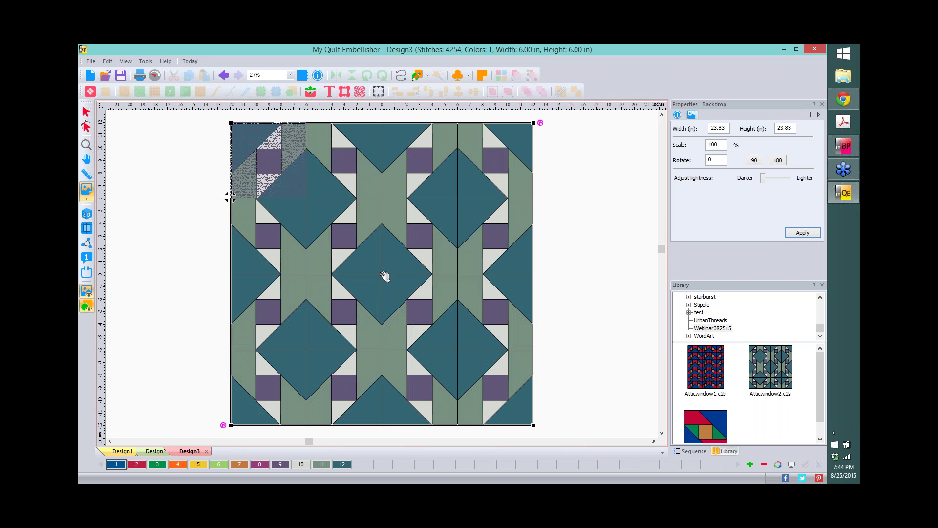
{"action": "right_click", "coordinate": [417, 108]}
{"action": "left_click", "coordinate": [458, 186]}
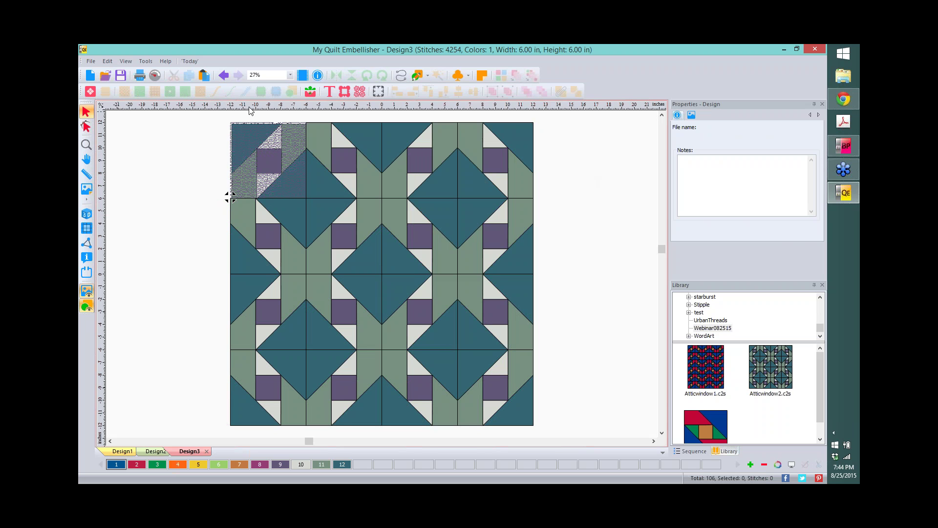
{"action": "left_click_drag", "start_coordinate": [222, 117], "coordinate": [336, 209]}
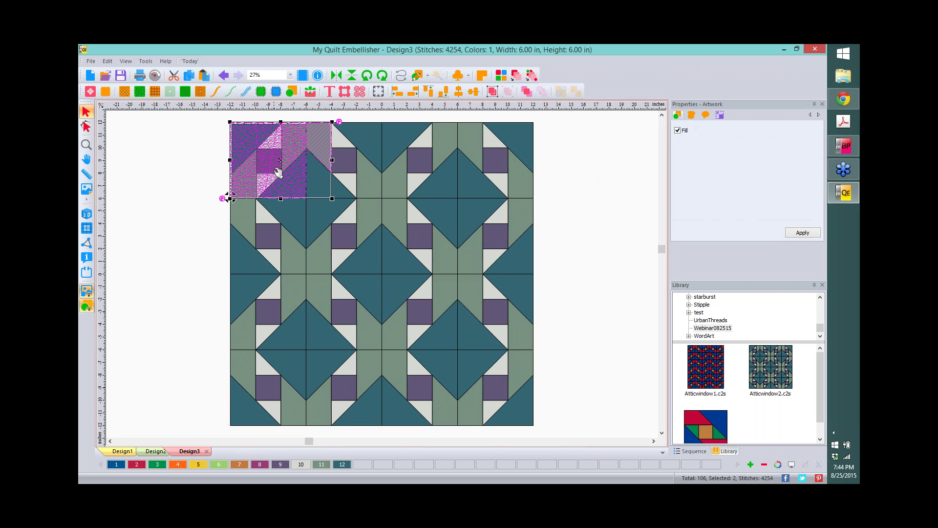
{"action": "left_click", "coordinate": [207, 132]}
{"action": "left_click", "coordinate": [353, 131]}
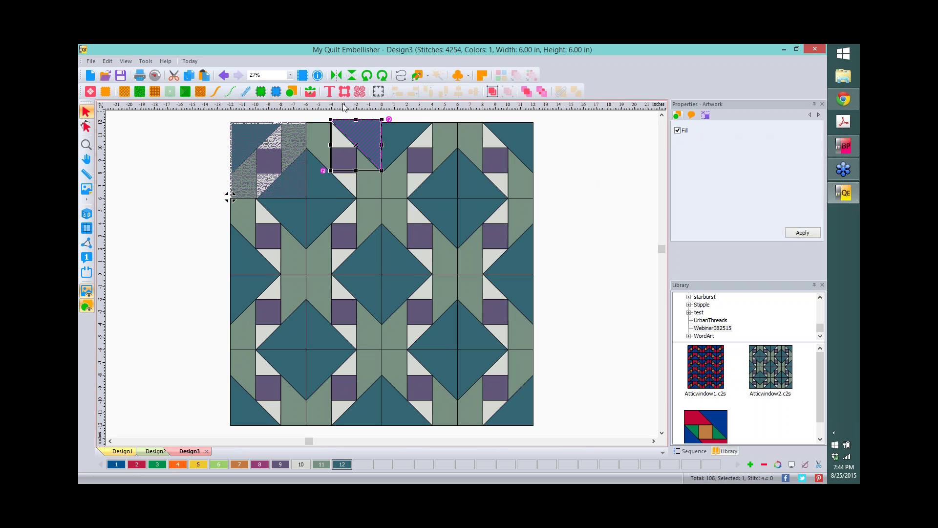
{"action": "key", "text": "ctrl+z"}
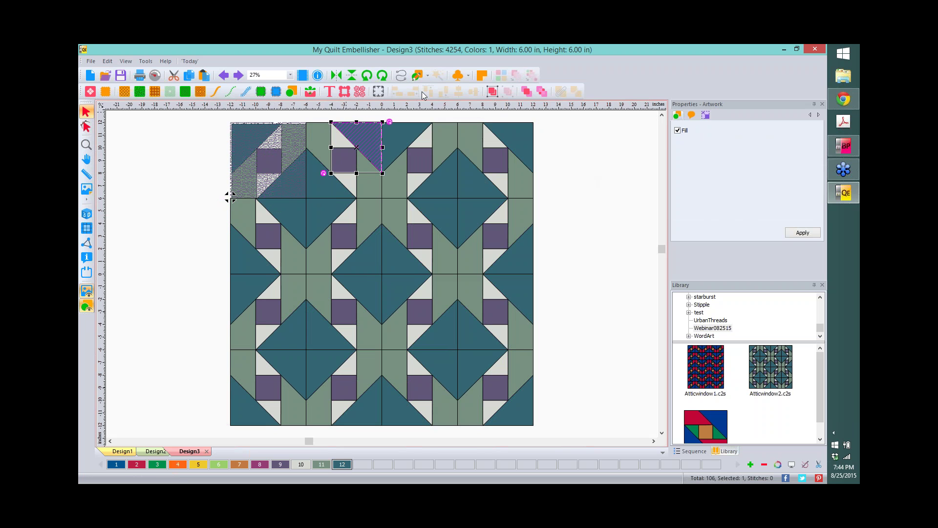
Select the stippled upper-left block and examine its Piano stitches up close.
{"action": "left_click", "coordinate": [204, 116]}
{"action": "left_click_drag", "start_coordinate": [203, 116], "coordinate": [310, 205]}
{"action": "left_click", "coordinate": [287, 175]}
{"action": "scroll", "coordinate": [132, 149], "scroll_direction": "up", "scroll_amount": 2}
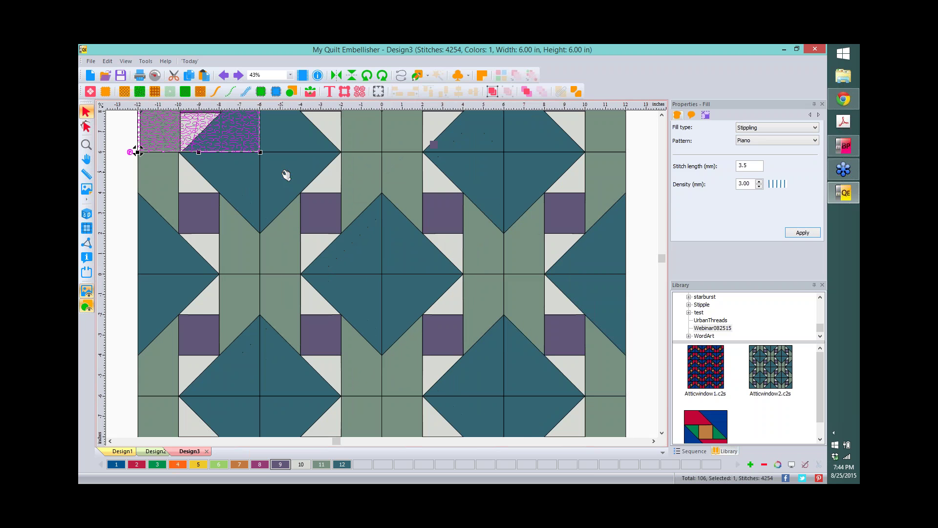
{"action": "scroll", "coordinate": [381, 274], "scroll_direction": "up", "scroll_amount": 5}
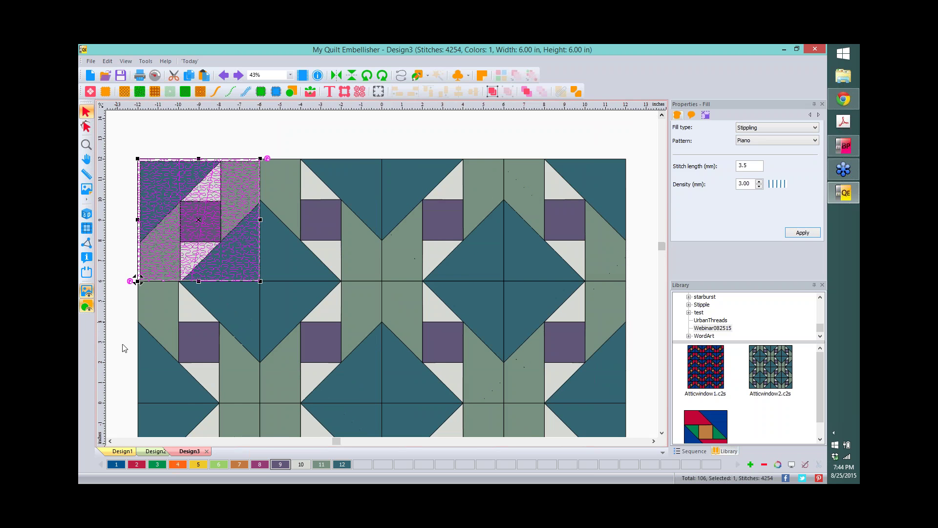
{"action": "left_click", "coordinate": [111, 441]}
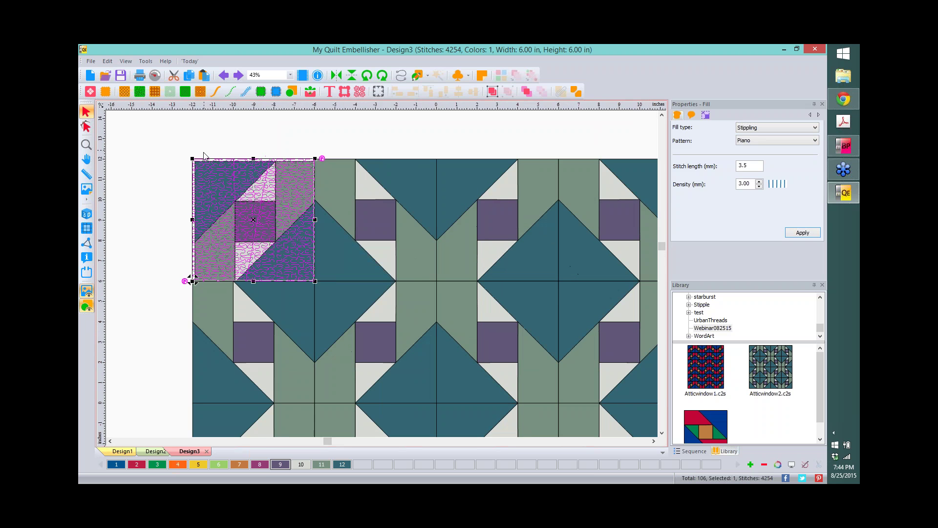
Select the whole quilt layout and move it slightly right and down to line it up with the backdrop.
{"action": "left_click", "coordinate": [165, 139]}
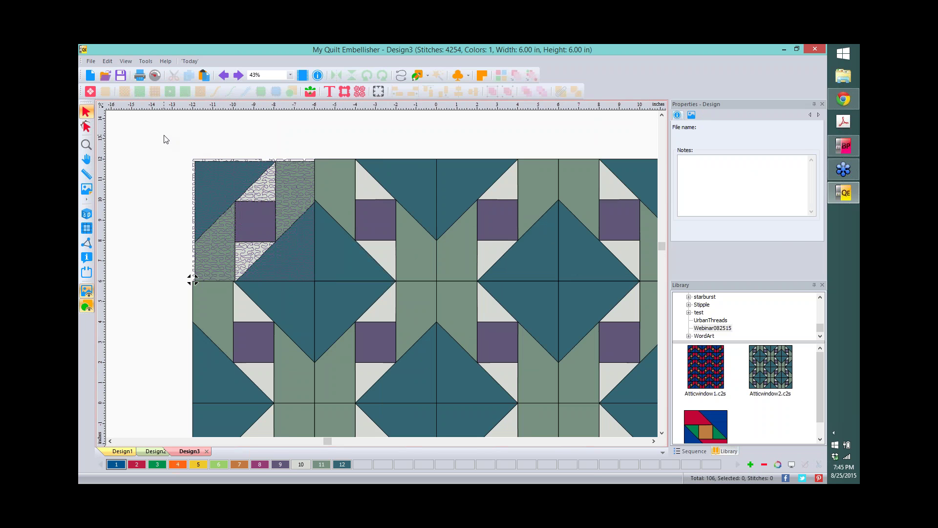
{"action": "left_click", "coordinate": [166, 140]}
{"action": "key", "text": "ctrl+a"}
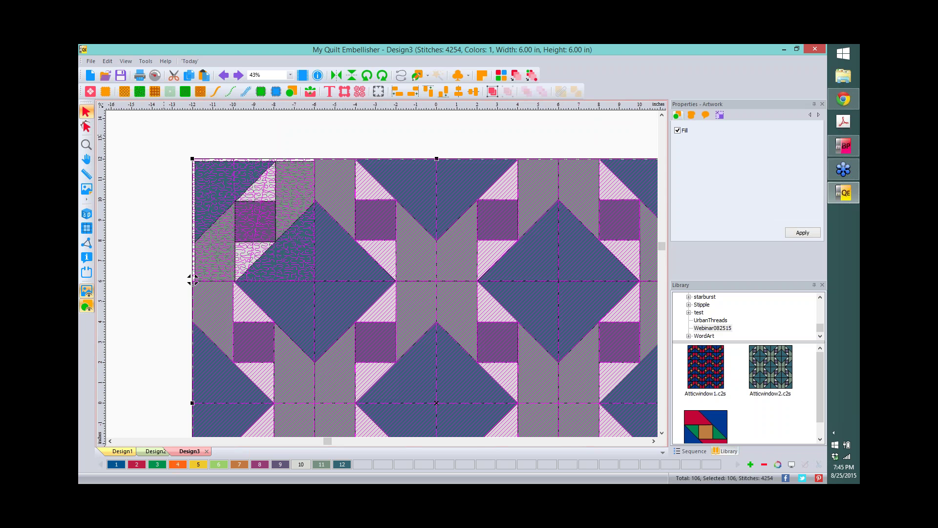
{"action": "left_click_drag", "start_coordinate": [192, 279], "coordinate": [194, 279]}
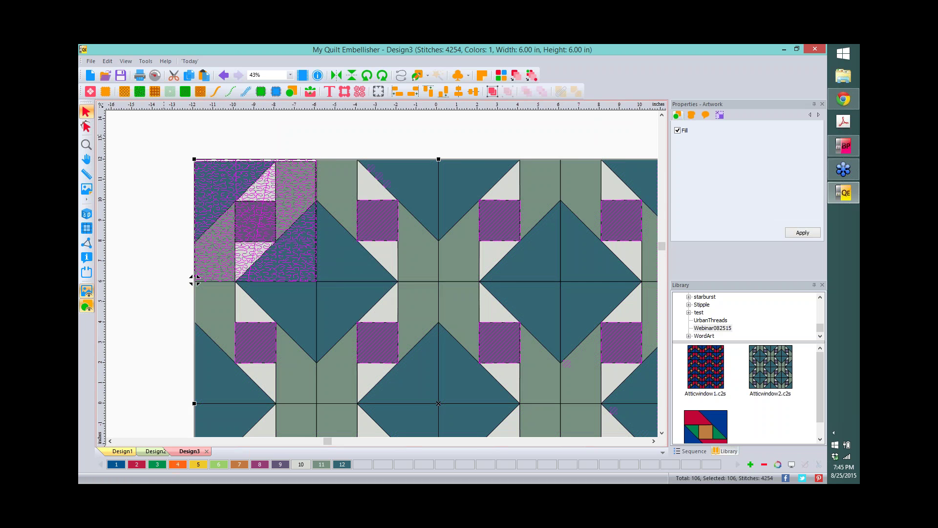
{"action": "left_click_drag", "start_coordinate": [194, 279], "coordinate": [194, 280]}
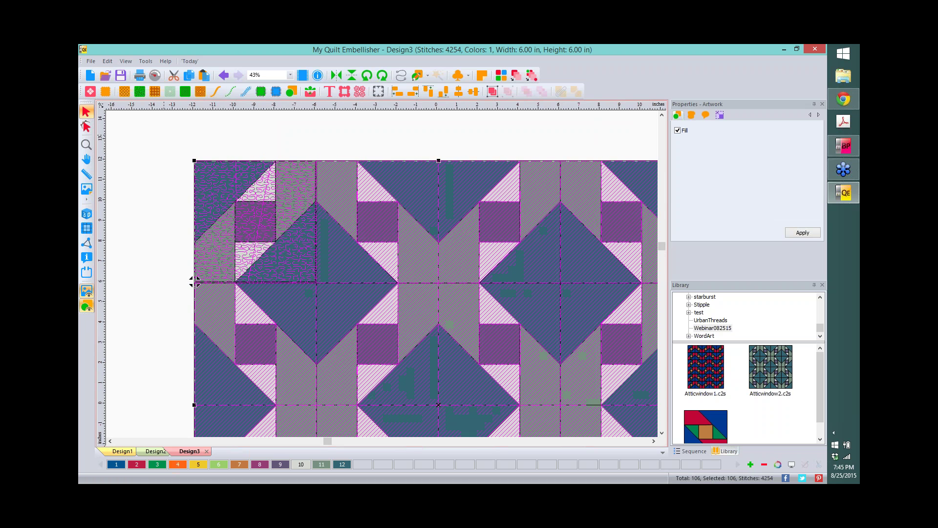
{"action": "left_click", "coordinate": [164, 142]}
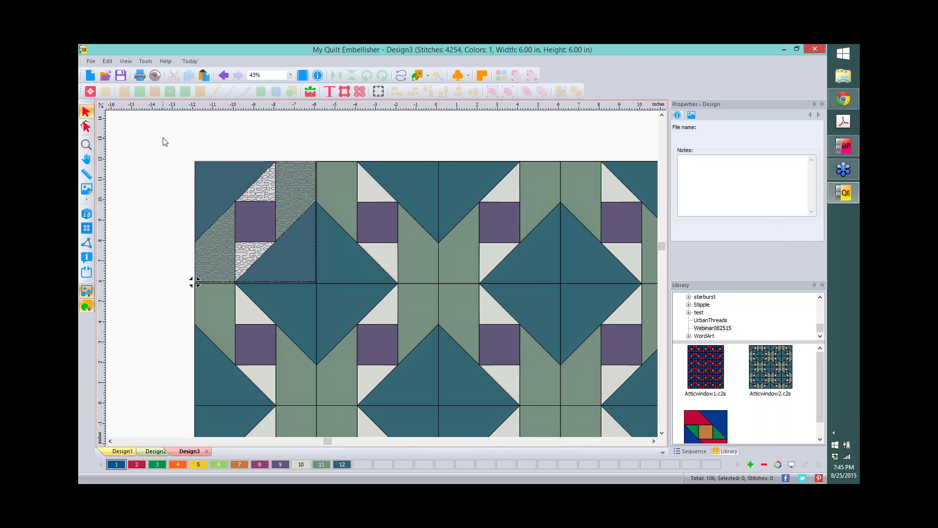
Turn on the 3D view and set the density of the upper-left block's Piano stippling to 10 mm.
{"action": "left_click", "coordinate": [86, 213]}
{"action": "left_click", "coordinate": [275, 197]}
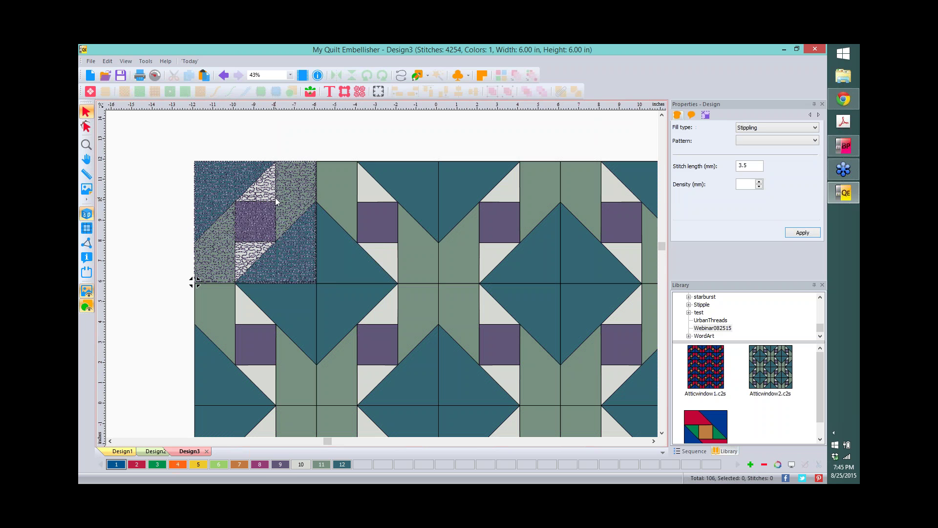
{"action": "left_click_drag", "start_coordinate": [753, 184], "coordinate": [711, 185]}
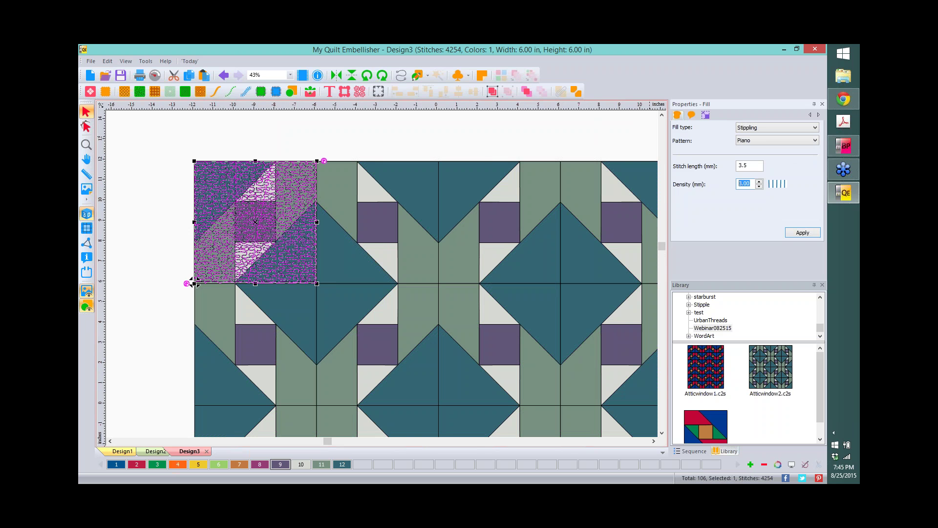
{"action": "type", "text": "10"}
{"action": "key", "text": "Return"}
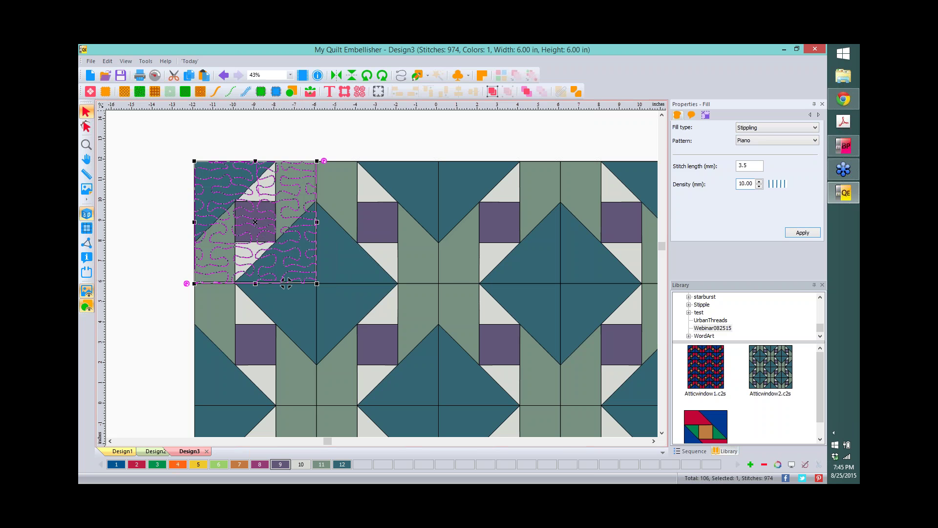
{"action": "left_click", "coordinate": [319, 127]}
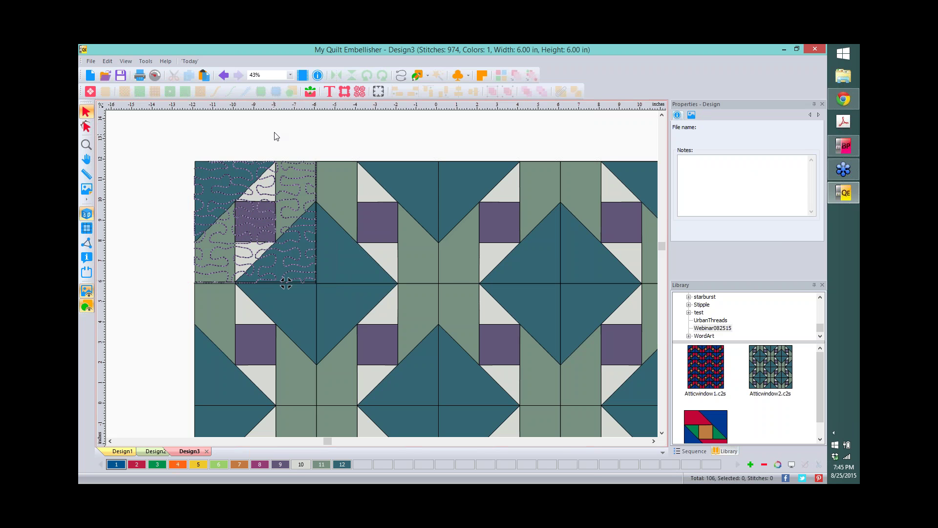
Copy the stippled upper-left block into a new design and check its dimensions in the Transform properties.
{"action": "left_click", "coordinate": [288, 180]}
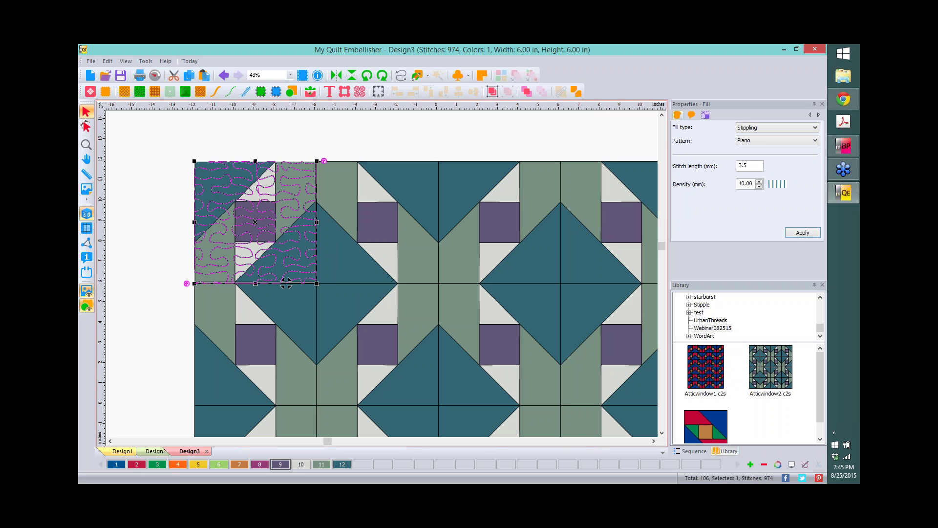
{"action": "right_click", "coordinate": [286, 282]}
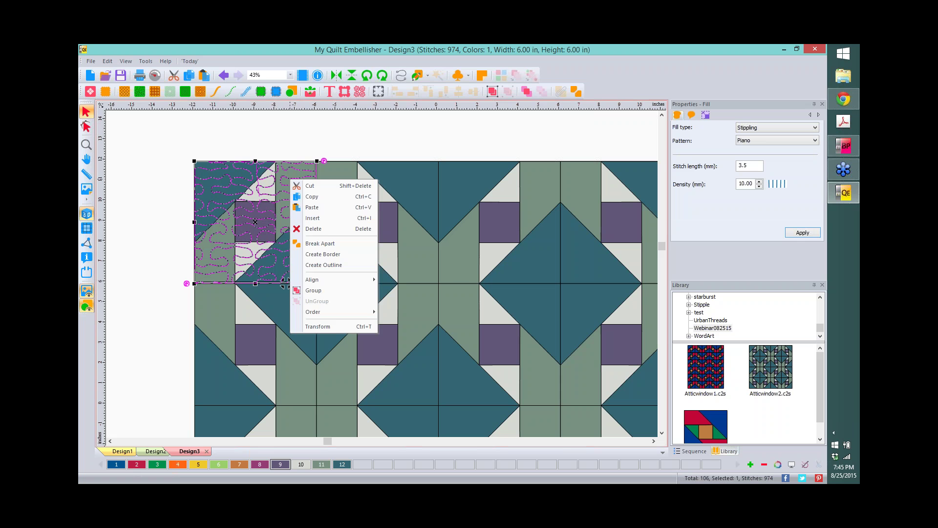
{"action": "left_click", "coordinate": [313, 197]}
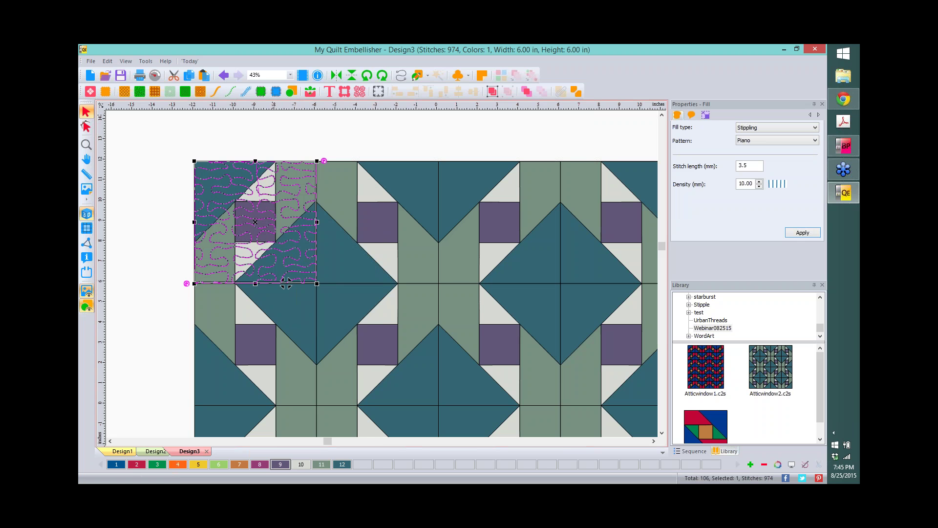
{"action": "left_click", "coordinate": [90, 76]}
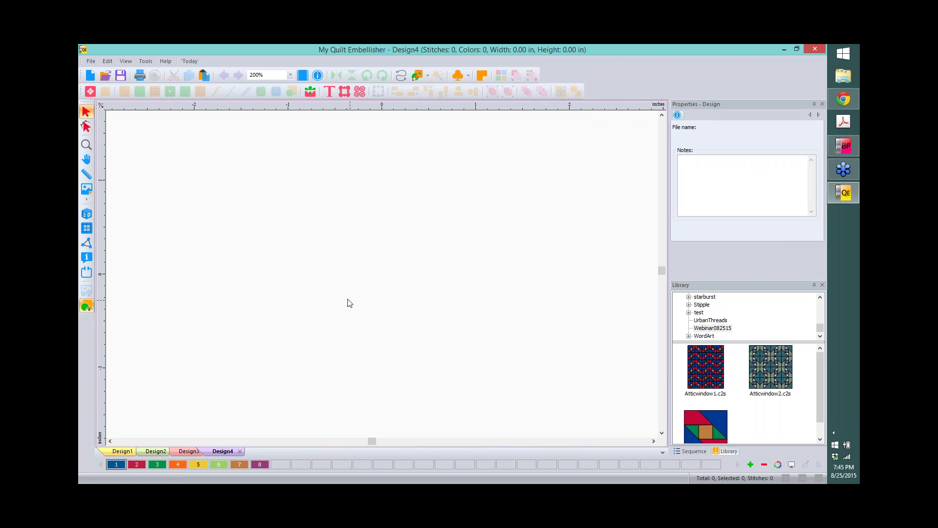
{"action": "right_click", "coordinate": [348, 299]}
{"action": "left_click", "coordinate": [385, 325]}
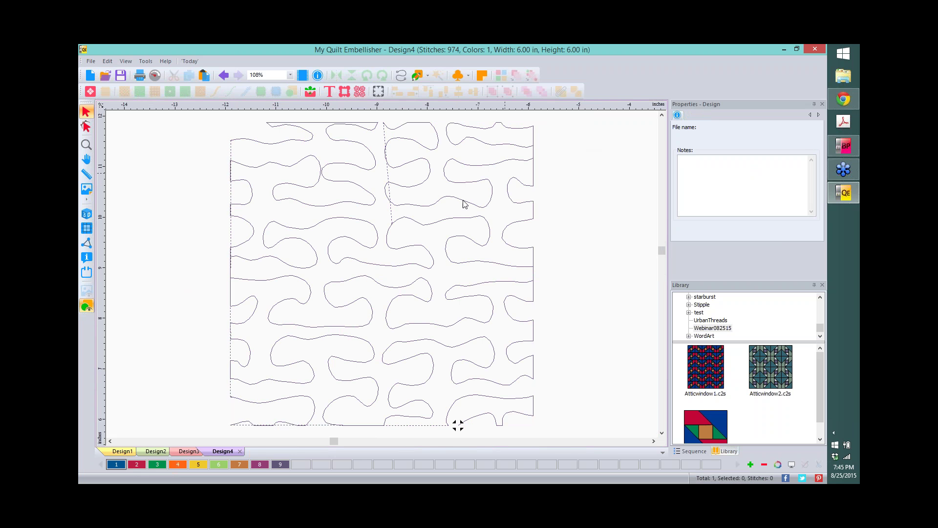
{"action": "left_click", "coordinate": [421, 226]}
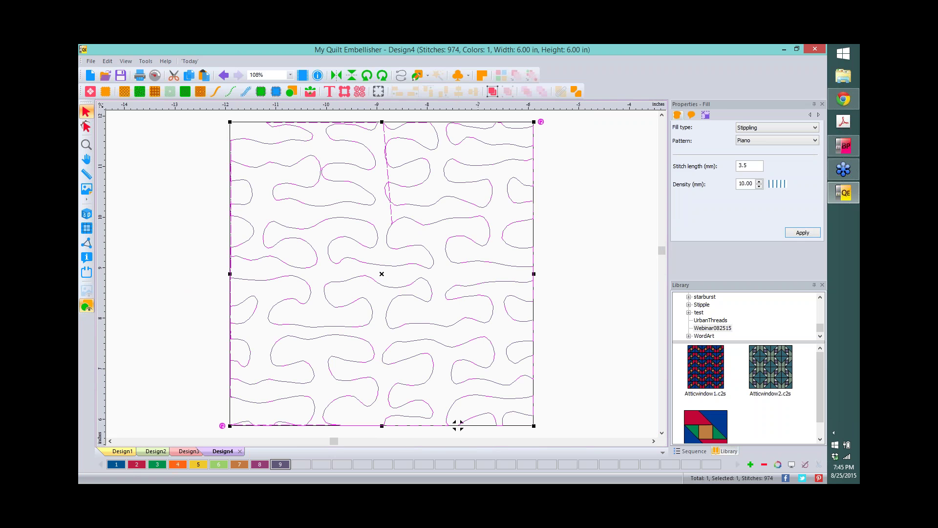
{"action": "left_click", "coordinate": [706, 115]}
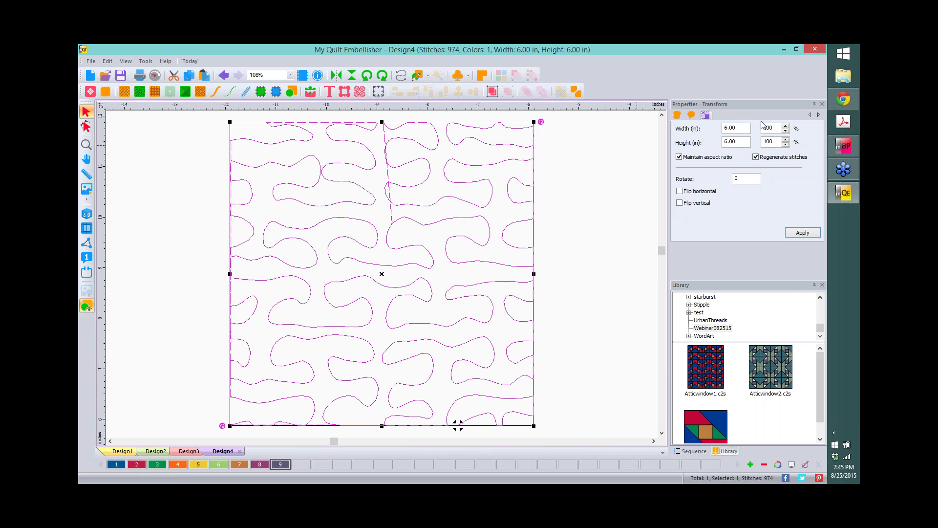
Start another new design and draw a rectangle about 2.78 in wide and 2.99 in high.
{"action": "left_click", "coordinate": [91, 75]}
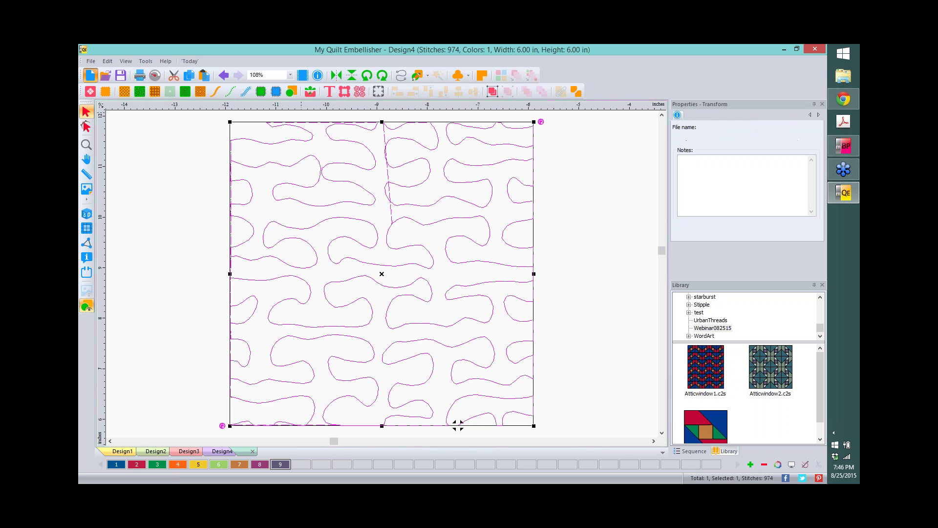
{"action": "left_click", "coordinate": [427, 75]}
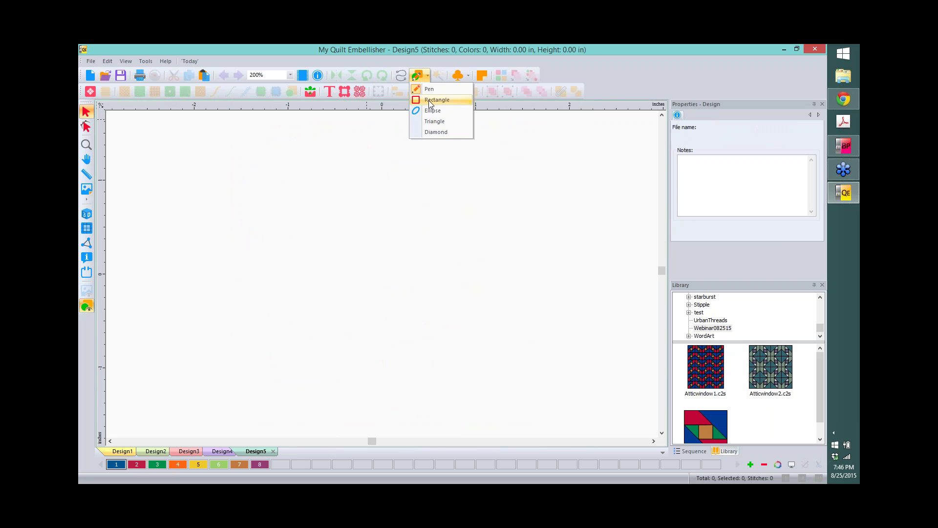
{"action": "left_click", "coordinate": [429, 101]}
{"action": "left_click_drag", "start_coordinate": [233, 135], "coordinate": [493, 416]}
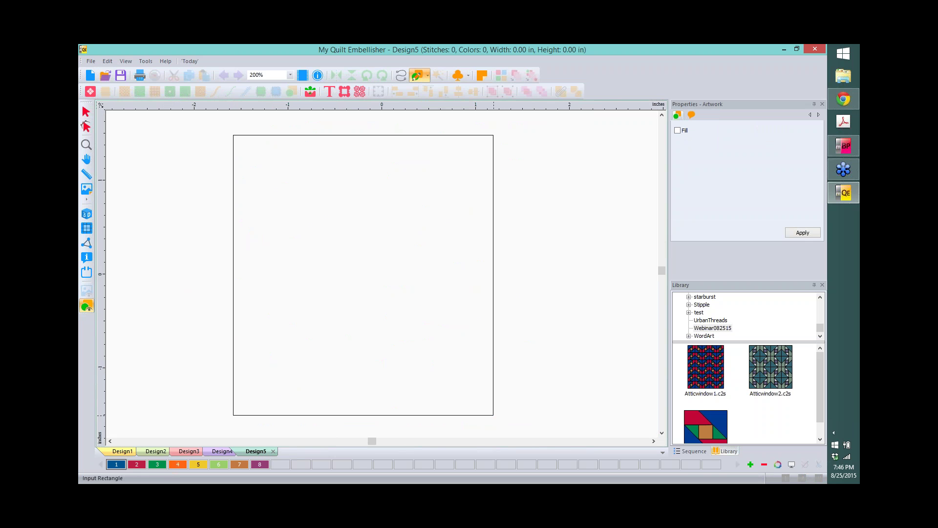
{"action": "left_click", "coordinate": [86, 112]}
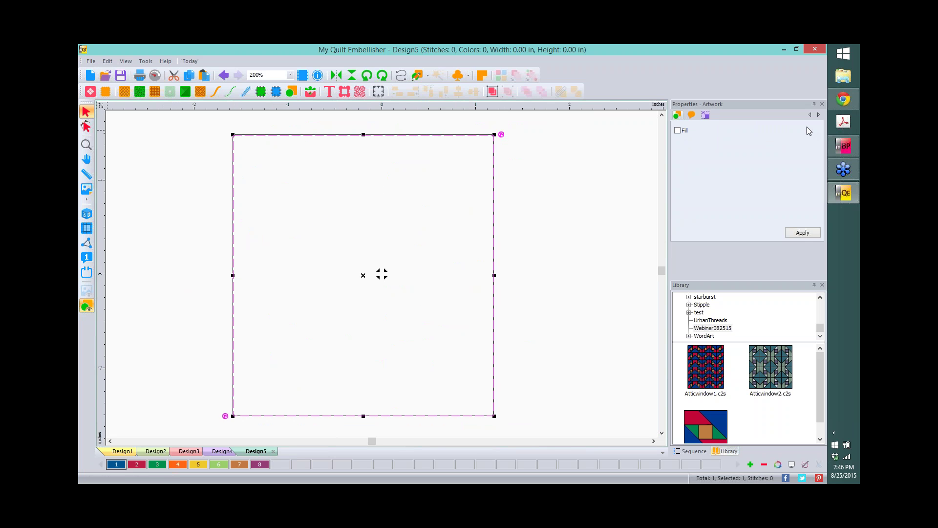
Turn off the rectangle's aspect ratio lock and set both its width and height to 6 in.
{"action": "left_click", "coordinate": [706, 115]}
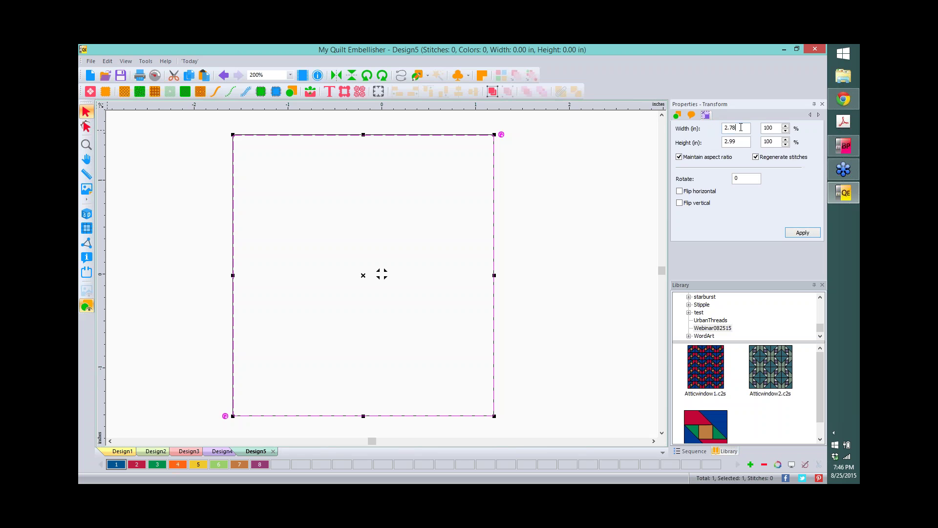
{"action": "type", "text": "6."}
{"action": "left_click", "coordinate": [679, 157]}
{"action": "left_click", "coordinate": [737, 141]}
{"action": "type", "text": "6"}
{"action": "left_click", "coordinate": [804, 233]}
{"action": "left_click", "coordinate": [525, 220]}
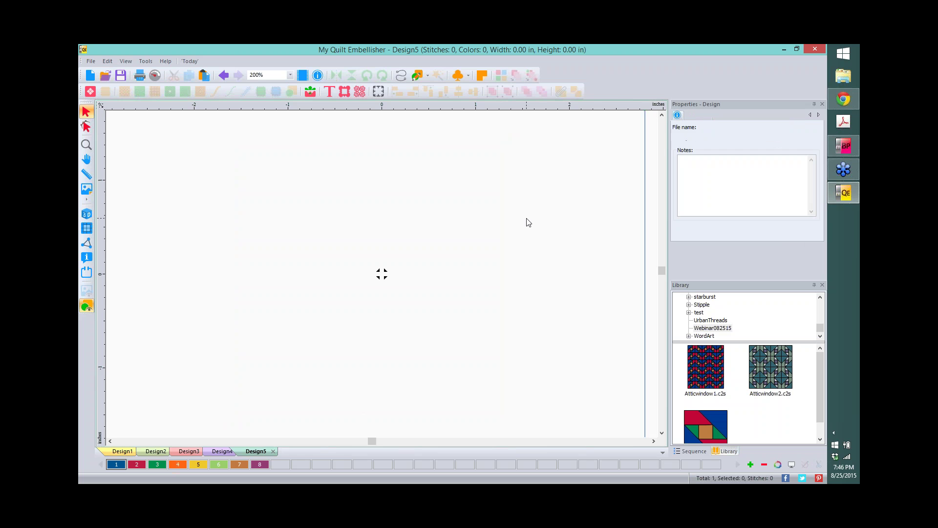
Fill the 6 in square with a Shape Echo using circle shape 100, centered near the square's middle.
{"action": "scroll", "coordinate": [525, 220], "scroll_direction": "down", "scroll_amount": 5}
{"action": "left_click", "coordinate": [434, 166]}
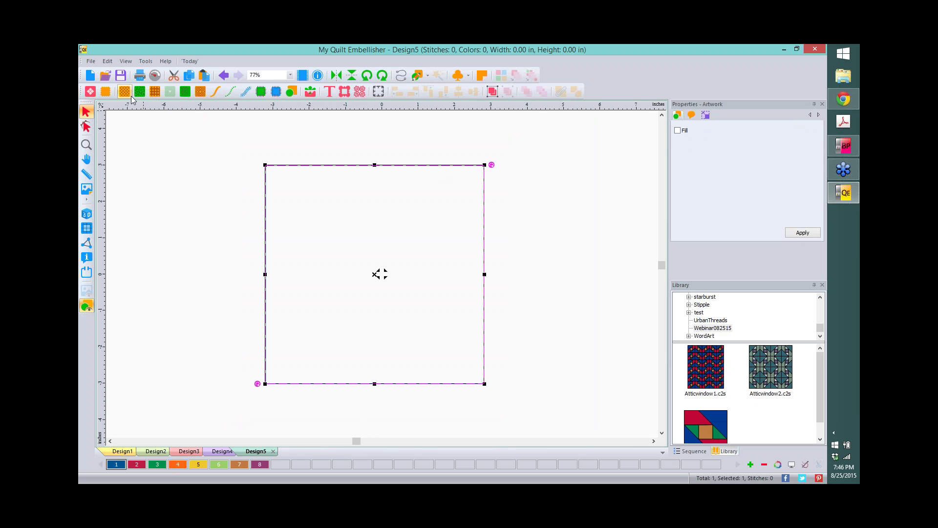
{"action": "left_click", "coordinate": [201, 92]}
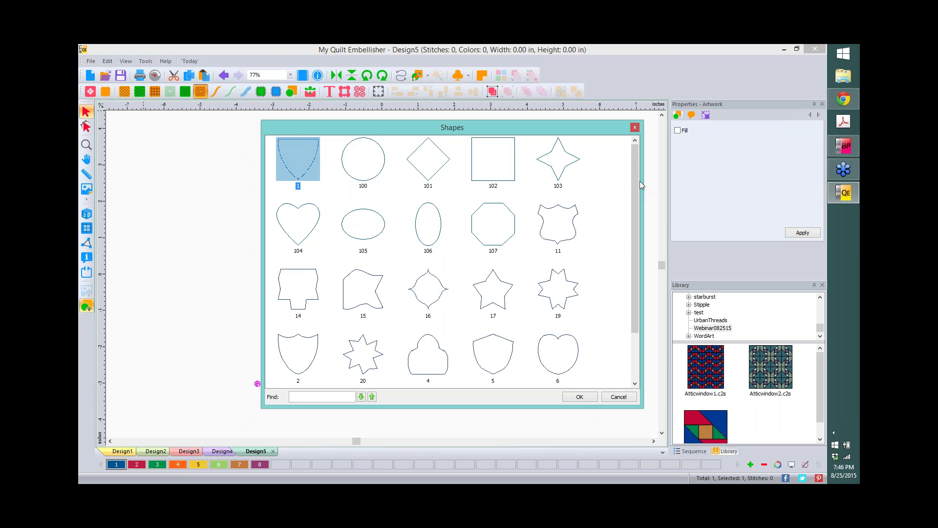
{"action": "left_click", "coordinate": [386, 165]}
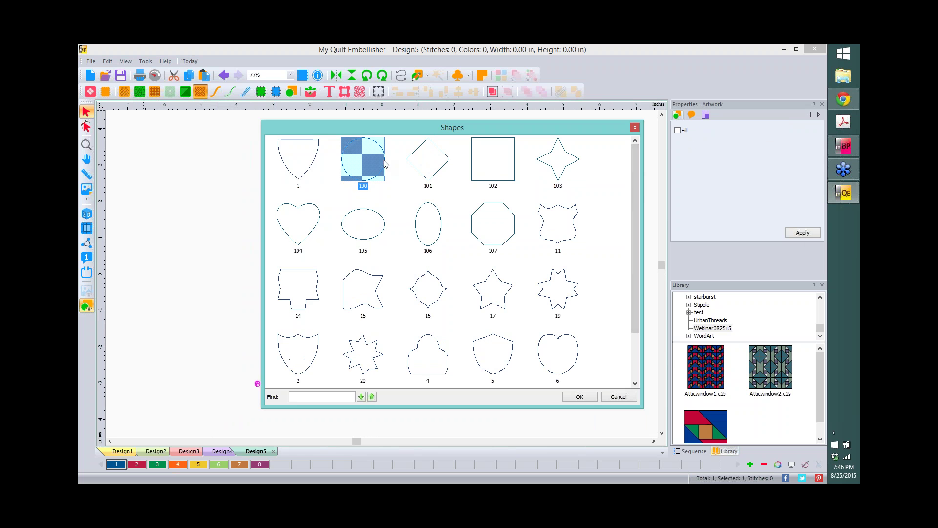
{"action": "left_click", "coordinate": [580, 396]}
{"action": "left_click", "coordinate": [380, 274]}
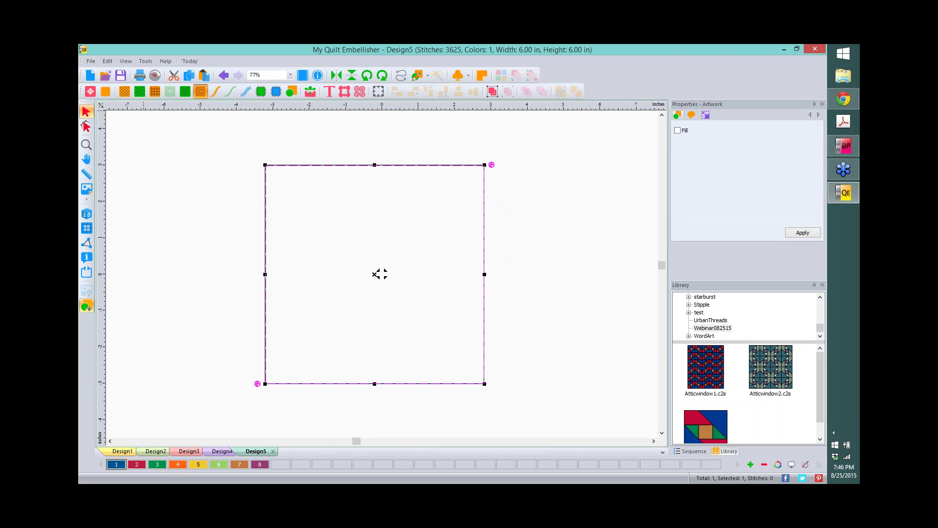
Set the density of the square's Shape Echo fill to 10 mm.
{"action": "left_click_drag", "start_coordinate": [752, 185], "coordinate": [718, 187]}
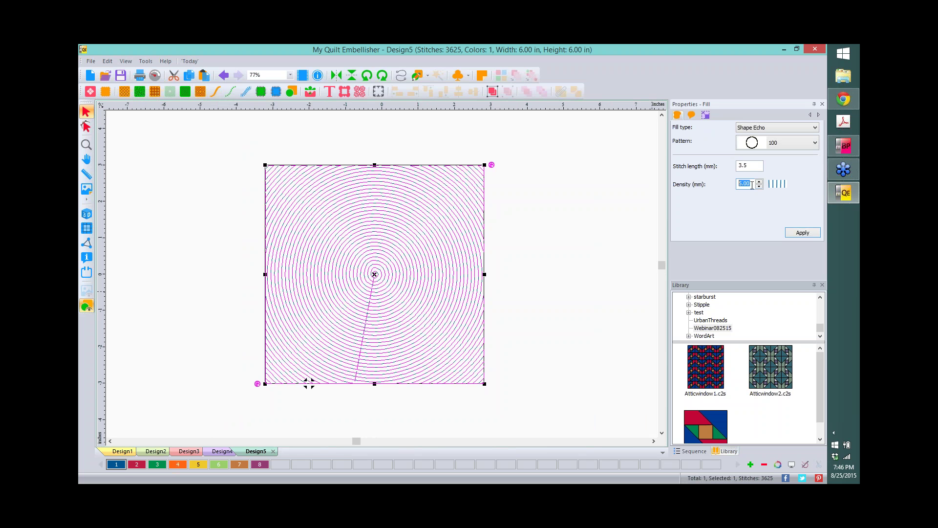
{"action": "type", "text": "10"}
{"action": "left_click", "coordinate": [803, 232]}
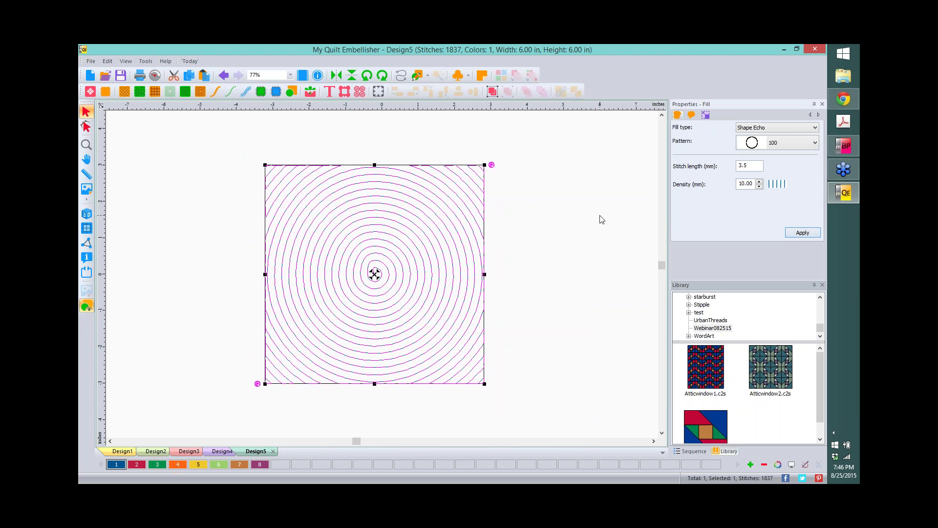
{"action": "left_click", "coordinate": [576, 224]}
Copy the circle Shape Echo square and paste it into the quilt layout in Design3.
{"action": "left_click", "coordinate": [402, 243]}
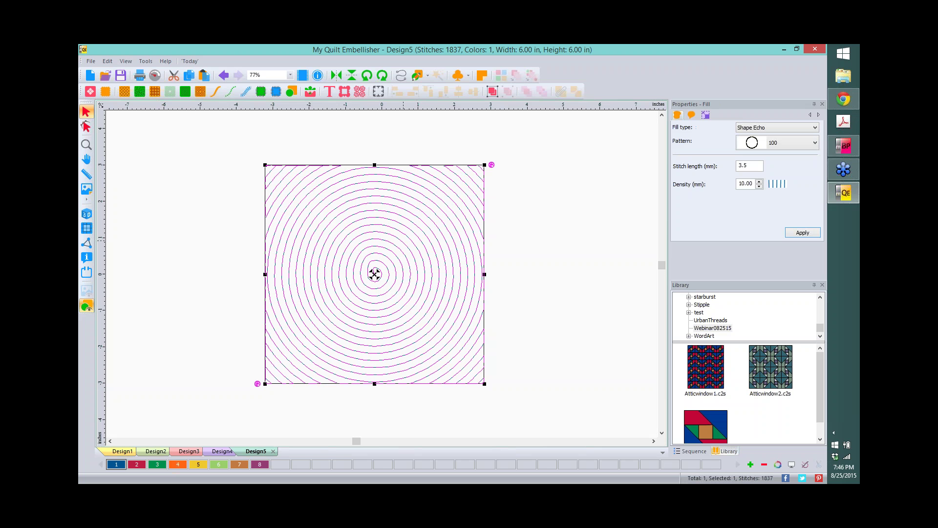
{"action": "right_click", "coordinate": [403, 241]}
{"action": "left_click", "coordinate": [484, 258]}
{"action": "left_click", "coordinate": [222, 451]}
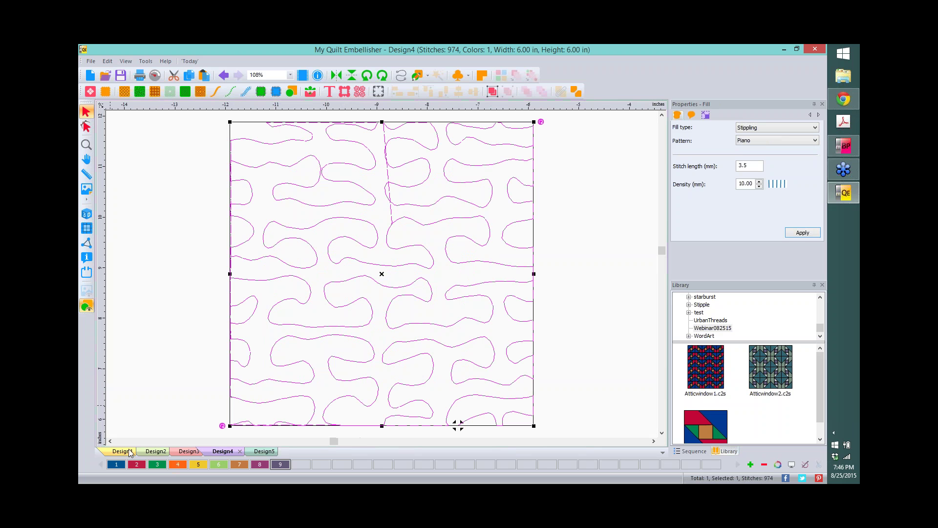
{"action": "left_click", "coordinate": [182, 451]}
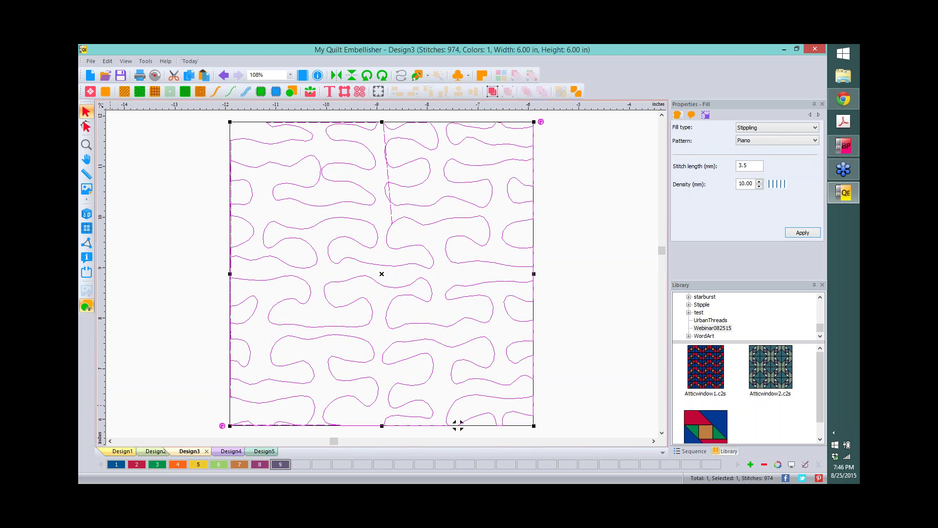
{"action": "right_click", "coordinate": [347, 236]}
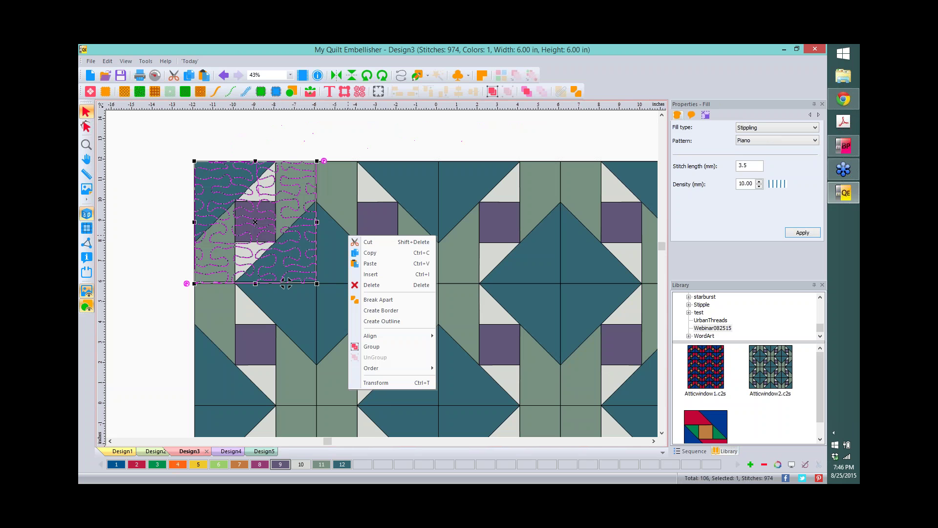
{"action": "left_click", "coordinate": [387, 262]}
Move the pasted Shape Echo square onto the second block of the quilt's top row.
{"action": "left_click_drag", "start_coordinate": [380, 272], "coordinate": [347, 159]}
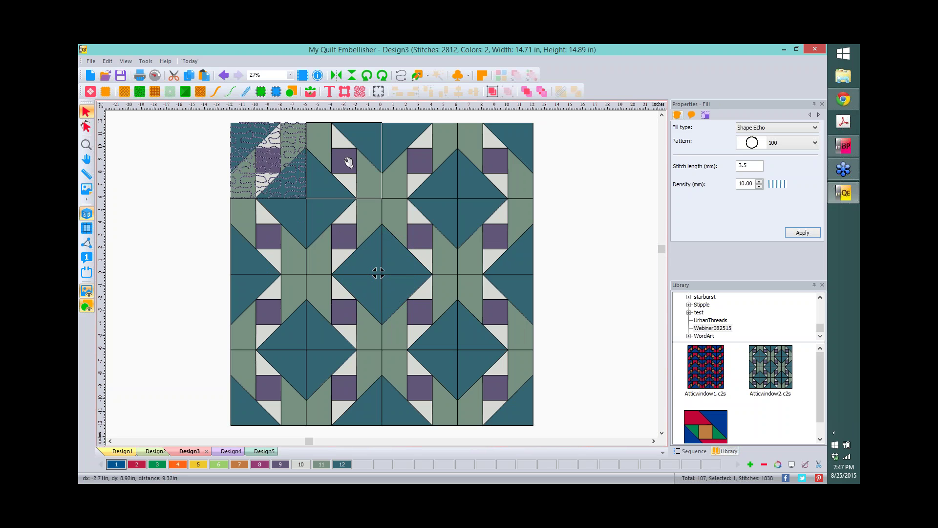
{"action": "left_click", "coordinate": [595, 179]}
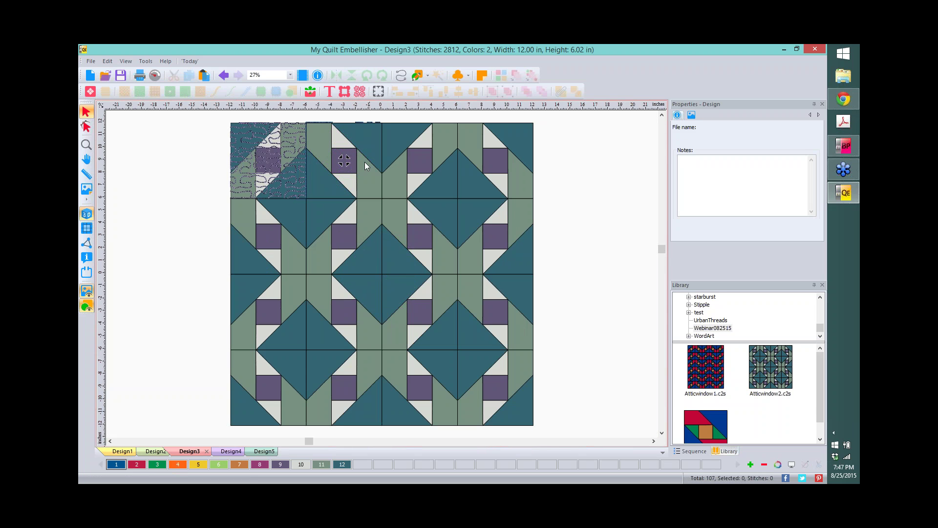
{"action": "scroll", "coordinate": [347, 162], "scroll_direction": "up", "scroll_amount": 3}
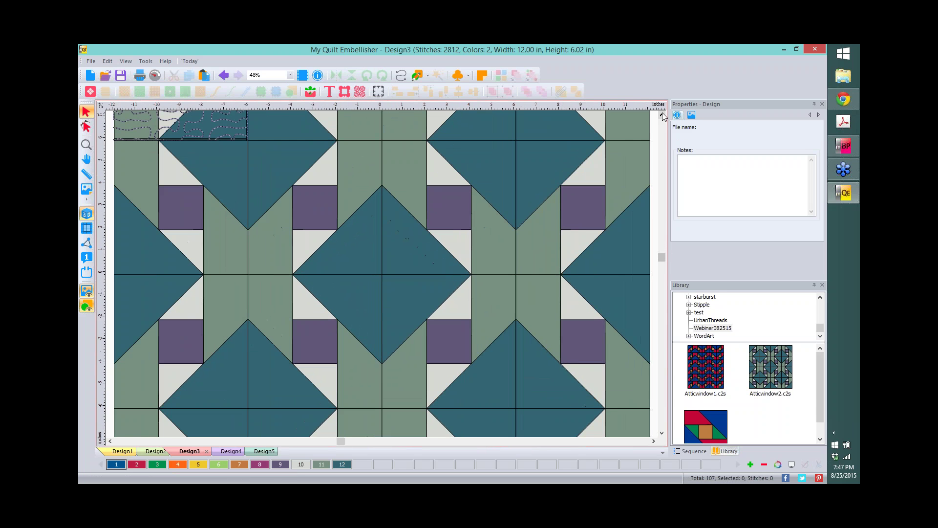
Bring the Shape Echo square on the top row's second block in front of the quilt artwork.
{"action": "left_click", "coordinate": [663, 116]}
{"action": "scroll", "coordinate": [662, 116], "scroll_direction": "up", "scroll_amount": 3}
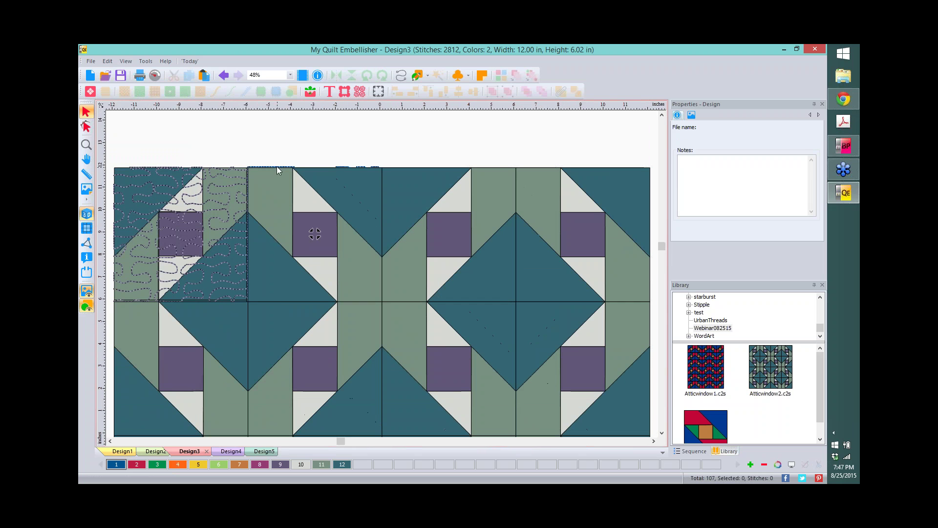
{"action": "left_click", "coordinate": [315, 234]}
{"action": "left_click", "coordinate": [315, 234]}
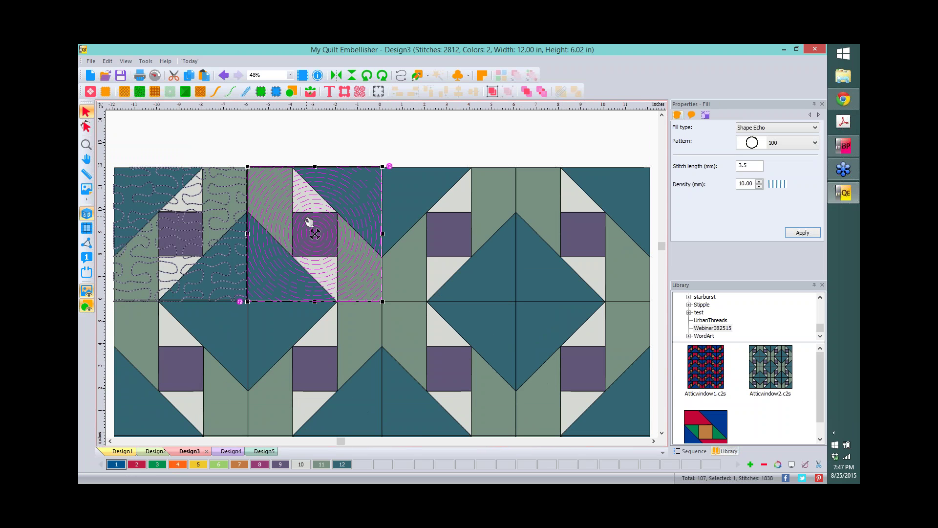
{"action": "left_click", "coordinate": [259, 121]}
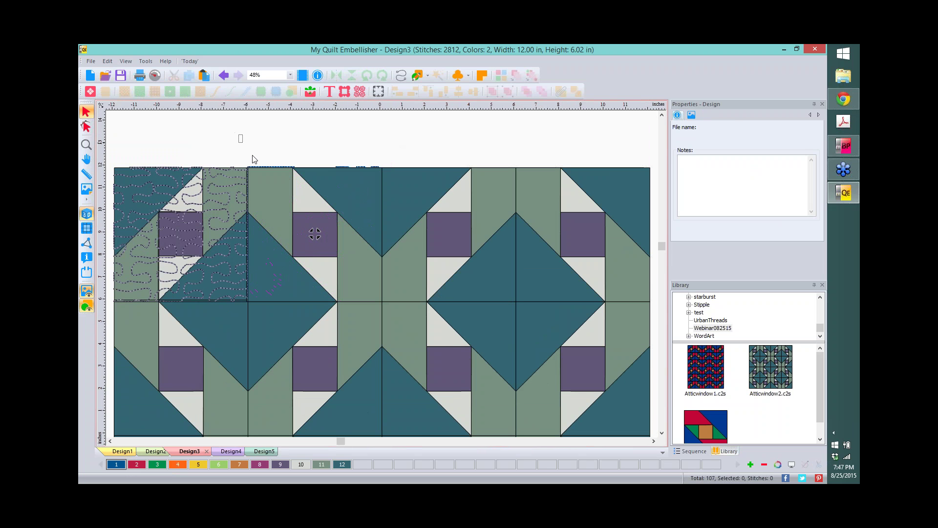
{"action": "left_click_drag", "start_coordinate": [238, 135], "coordinate": [390, 306]}
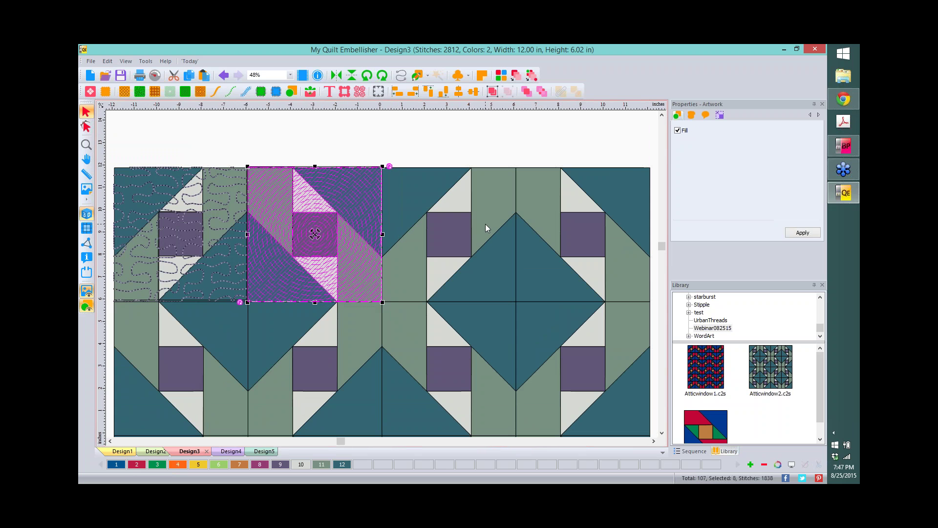
{"action": "key", "text": "Delete"}
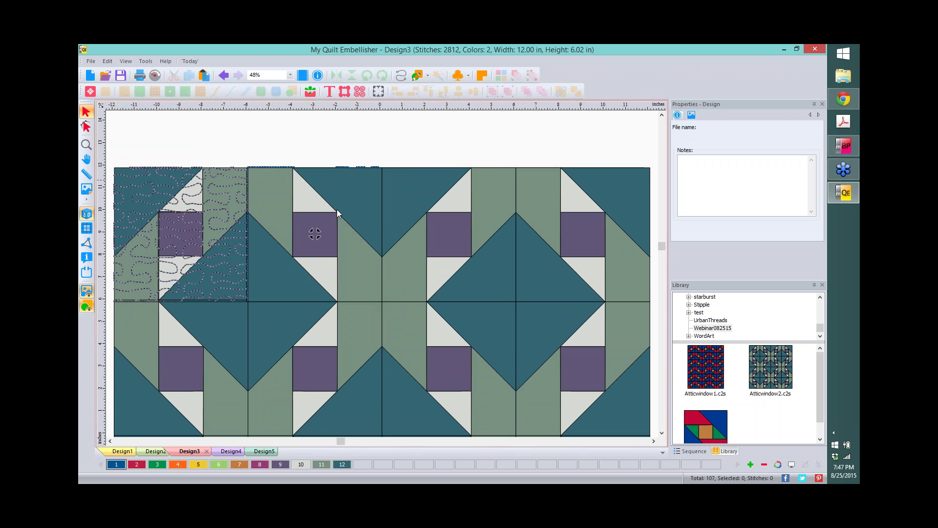
{"action": "left_click", "coordinate": [341, 167]}
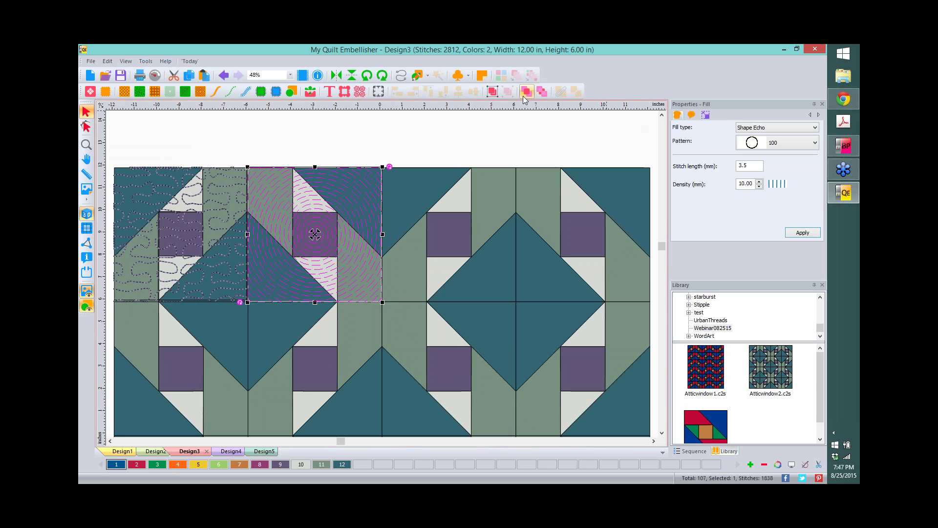
{"action": "left_click", "coordinate": [527, 92]}
{"action": "left_click", "coordinate": [462, 123]}
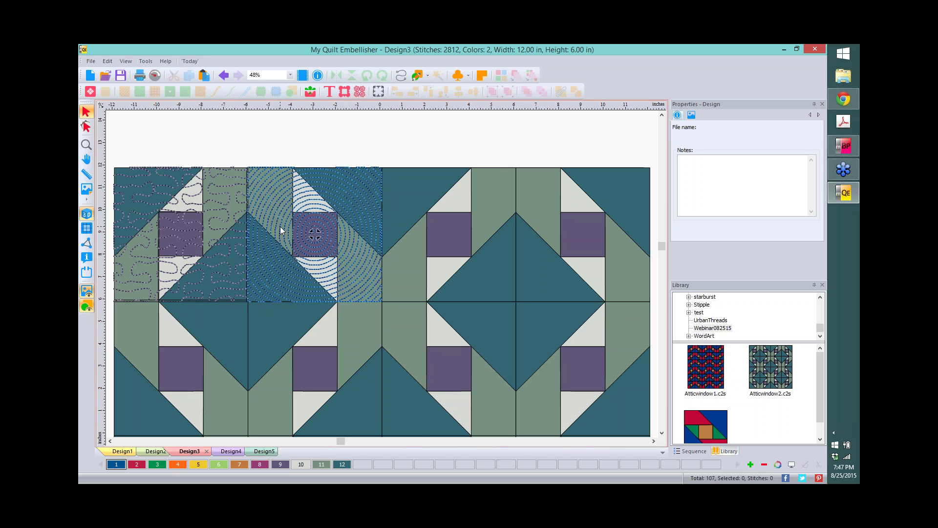
Nudge the Piano stippling square slightly up and to the right over the top row's first block.
{"action": "left_click", "coordinate": [184, 195]}
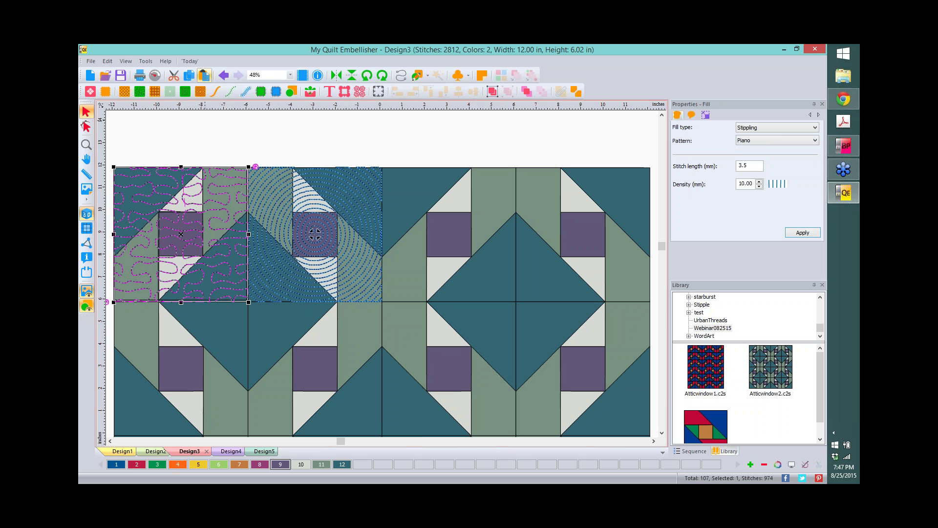
{"action": "left_click", "coordinate": [204, 74]}
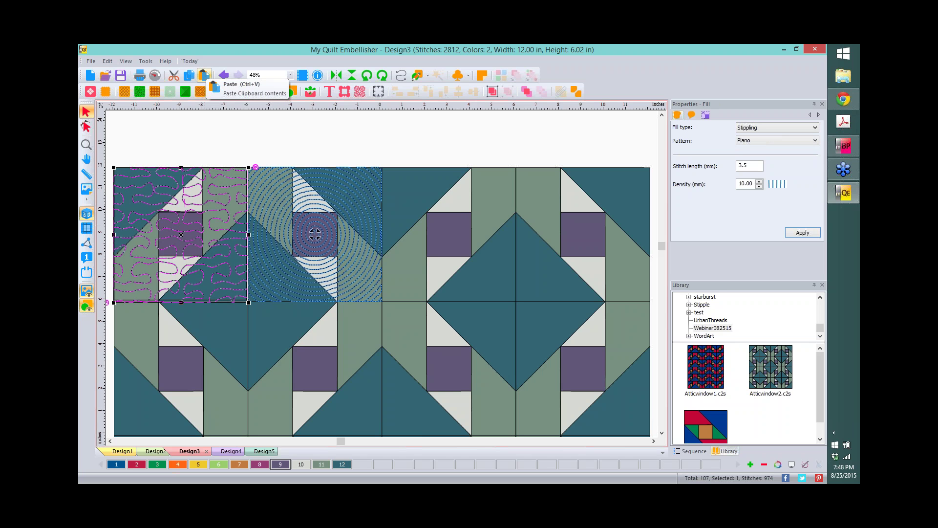
{"action": "left_click", "coordinate": [205, 75]}
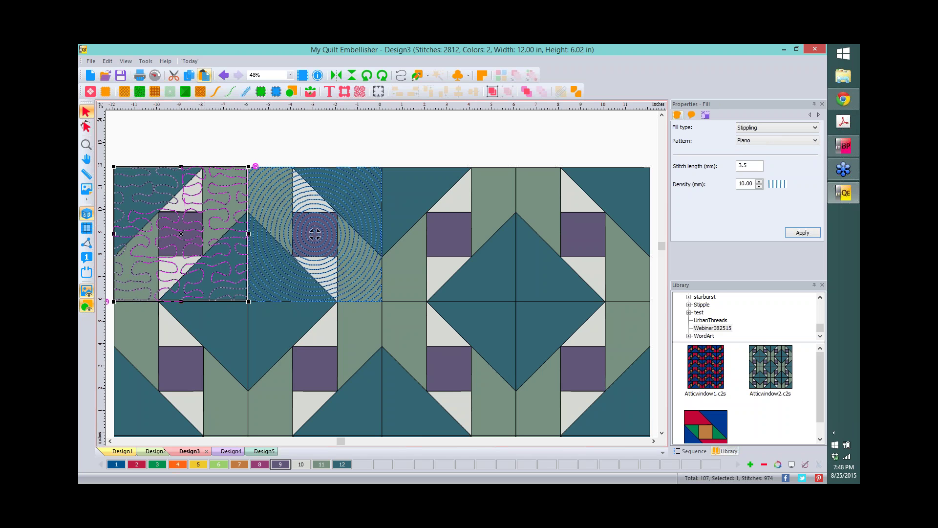
{"action": "left_click", "coordinate": [204, 75]}
{"action": "left_click", "coordinate": [204, 75]}
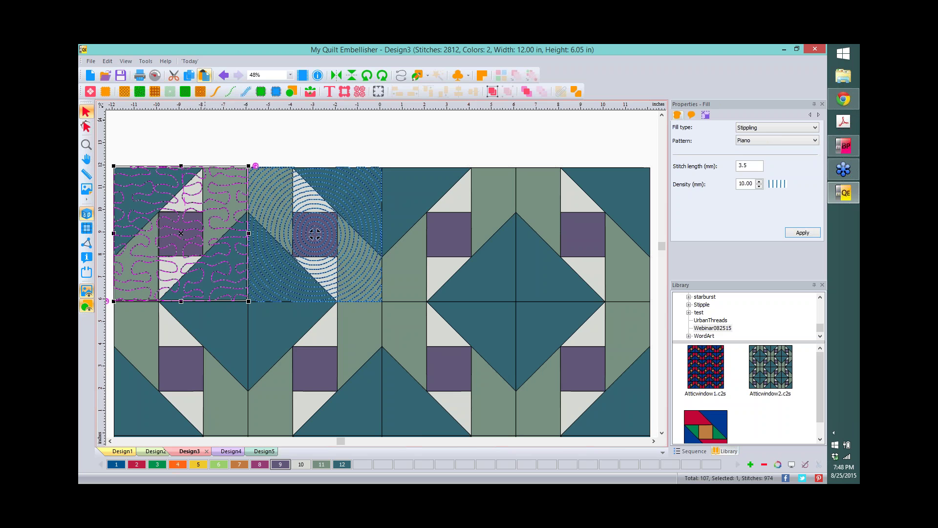
{"action": "left_click", "coordinate": [204, 75]}
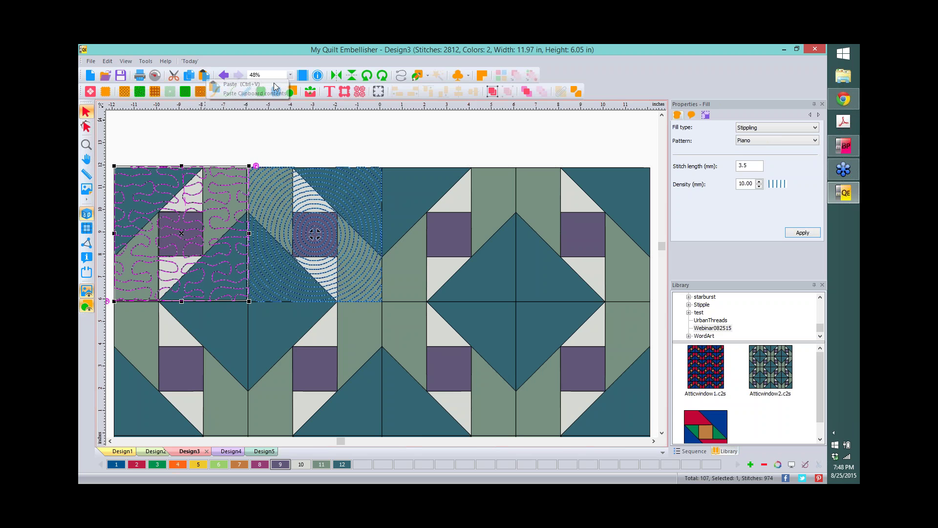
{"action": "left_click", "coordinate": [318, 138]}
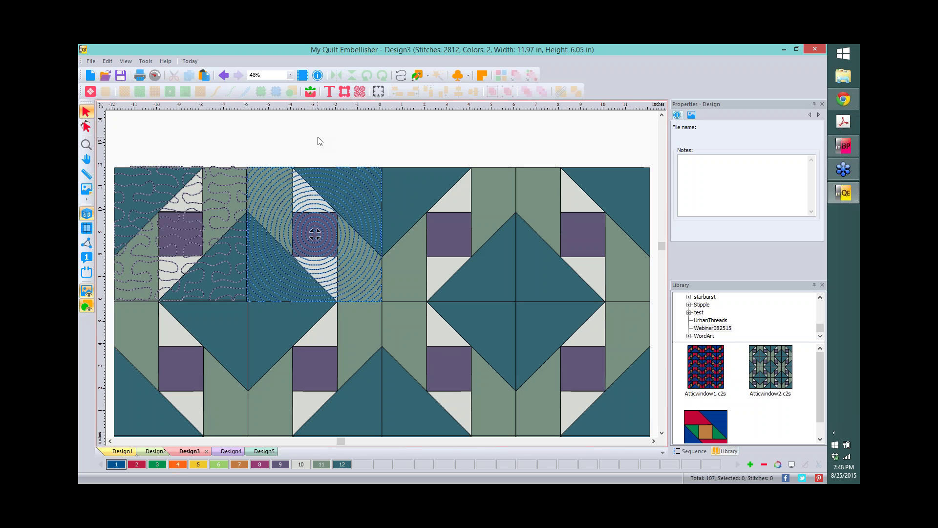
Combine the four teal triangles of the large diamond in the quilt's two rightmost block columns into one shape.
{"action": "left_click", "coordinate": [508, 284]}
{"action": "left_click", "coordinate": [546, 327], "text": "shift"}
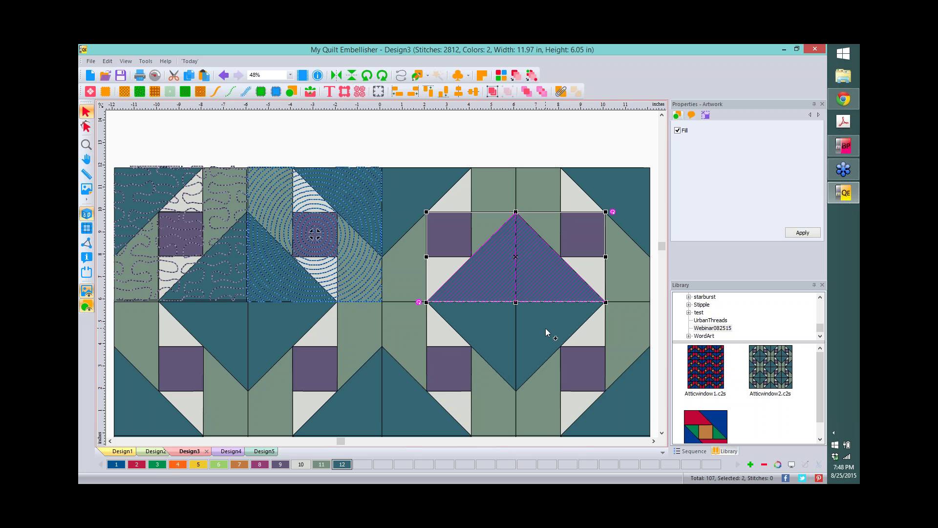
{"action": "left_click", "coordinate": [567, 241], "text": "shift"}
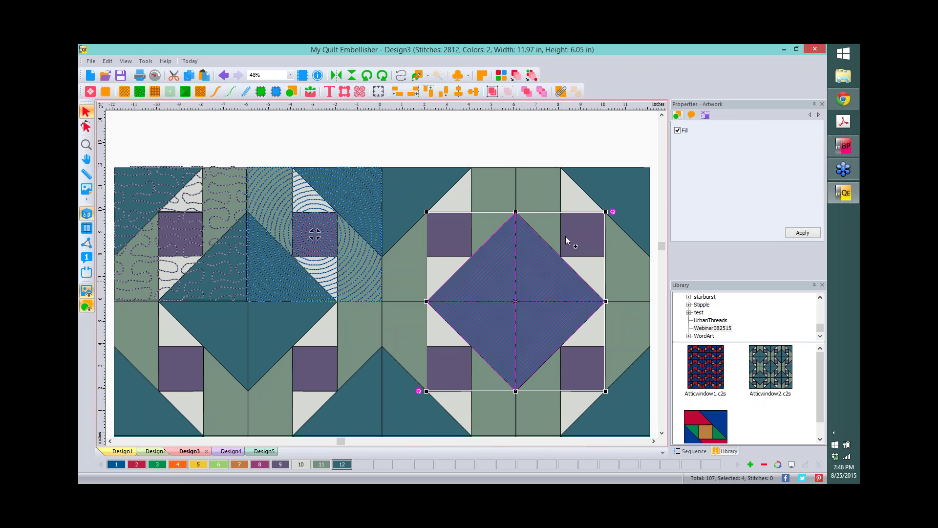
{"action": "left_click", "coordinate": [564, 90]}
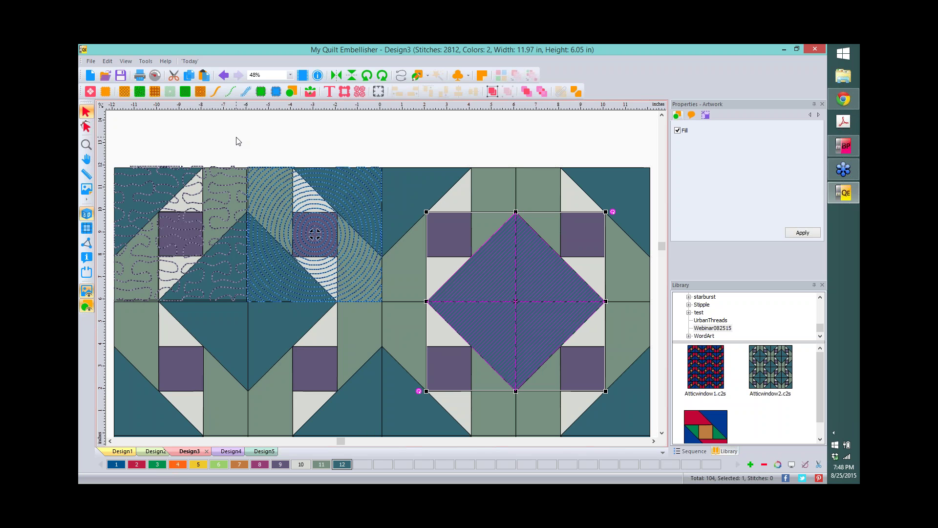
Insert the Celtic design Embellishments 03 into the combined teal diamond.
{"action": "left_click", "coordinate": [311, 93]}
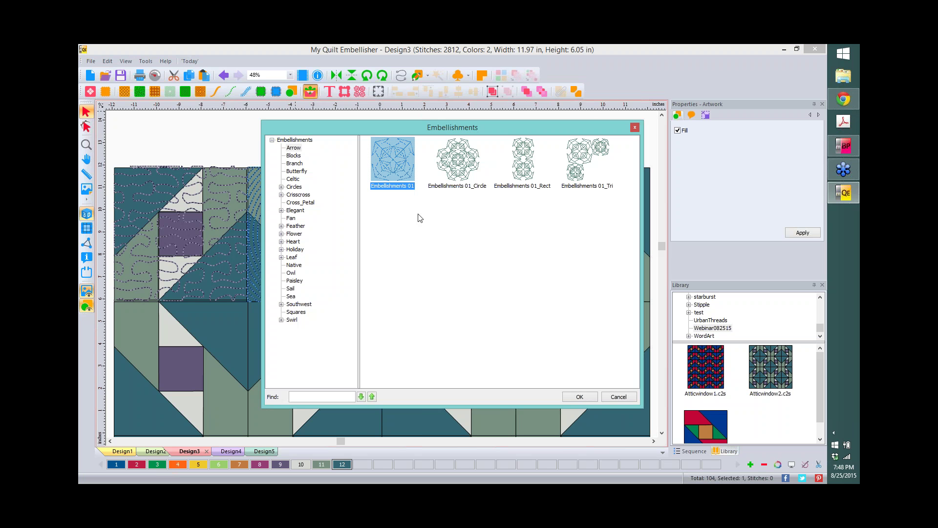
{"action": "left_click", "coordinate": [294, 178]}
{"action": "left_click", "coordinate": [391, 155]}
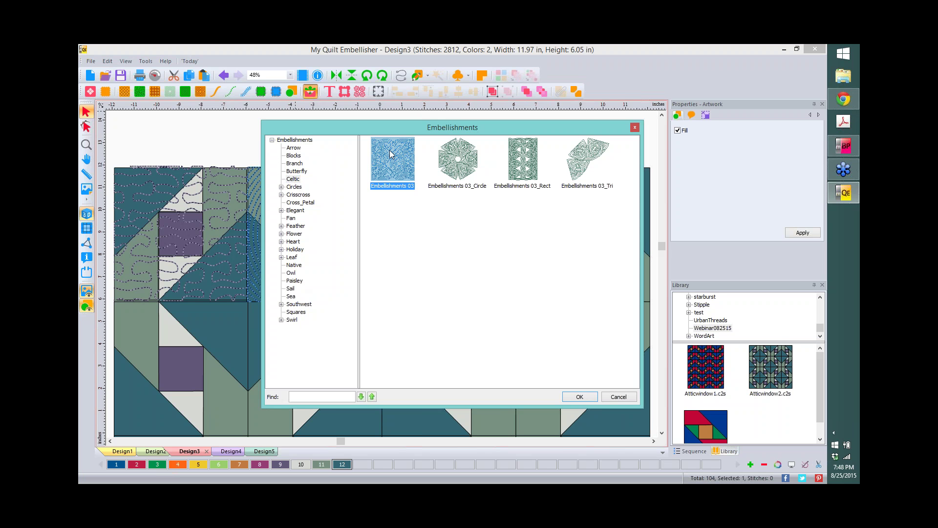
{"action": "left_click", "coordinate": [579, 396]}
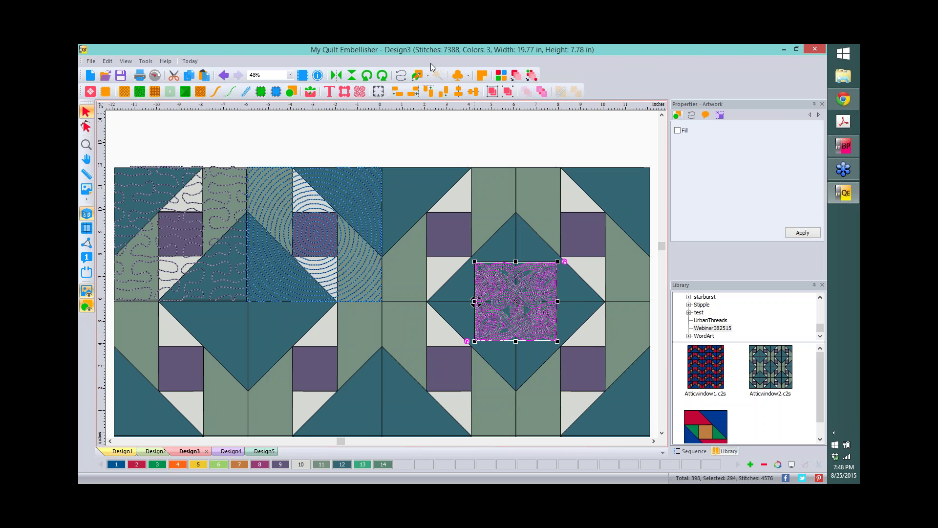
Rotate the Celtic embellishment onto its point, move it over the teal diamond and enlarge it to about 7.65 in wide.
{"action": "left_click", "coordinate": [382, 74]}
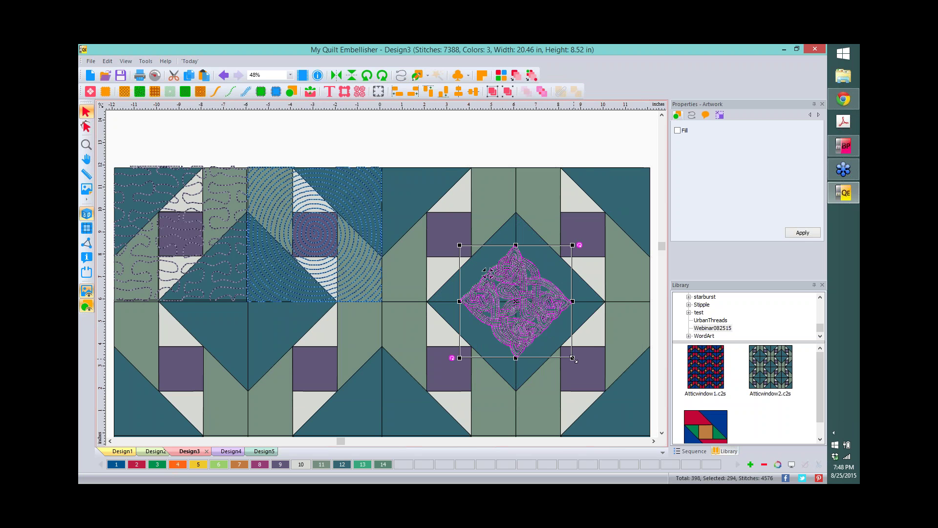
{"action": "left_click_drag", "start_coordinate": [573, 359], "coordinate": [623, 408]}
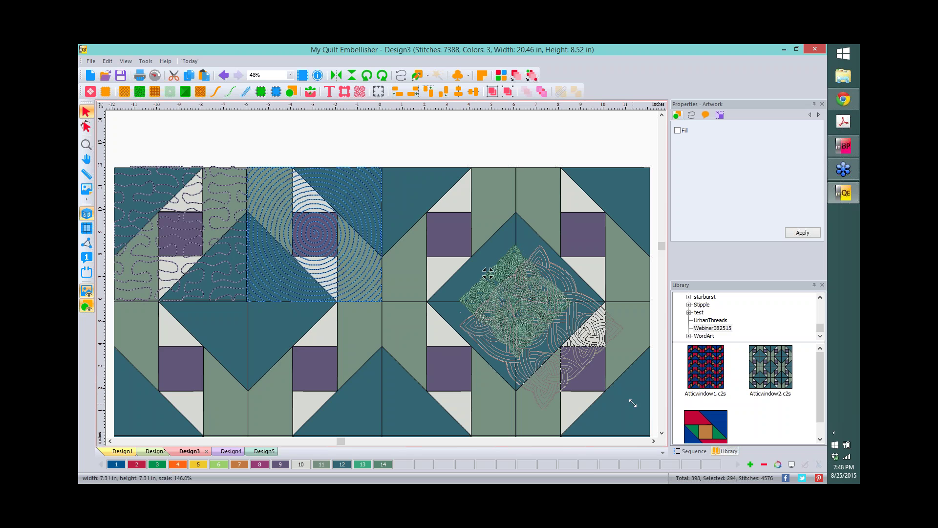
{"action": "left_click_drag", "start_coordinate": [555, 328], "coordinate": [511, 295]}
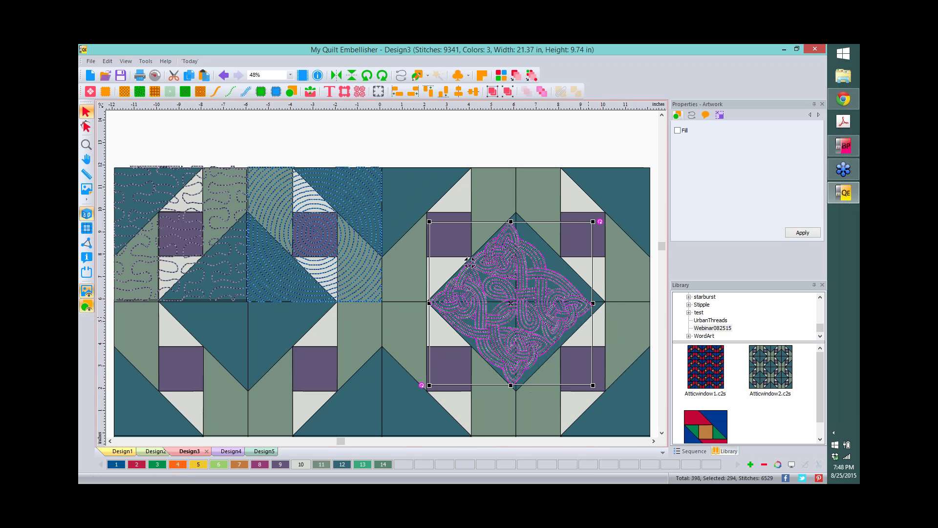
{"action": "left_click_drag", "start_coordinate": [593, 303], "coordinate": [603, 303]}
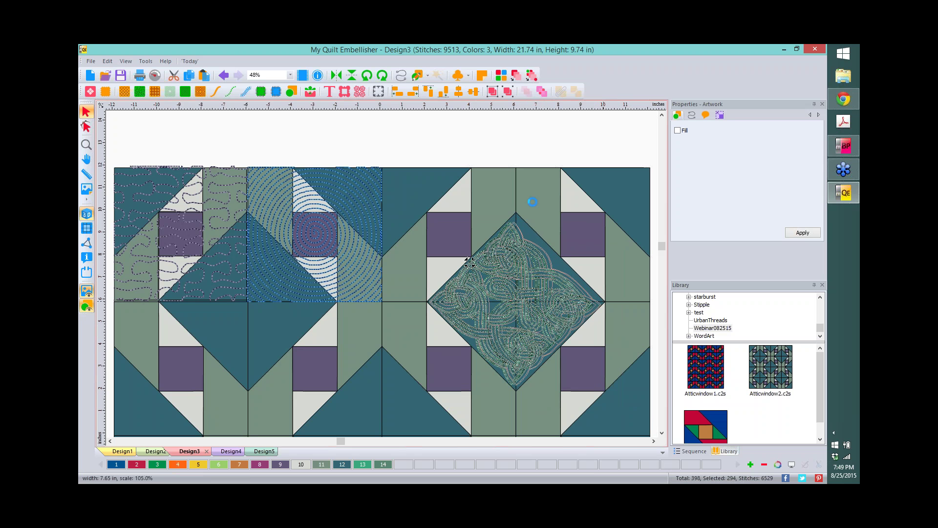
{"action": "left_click_drag", "start_coordinate": [516, 215], "coordinate": [516, 217]}
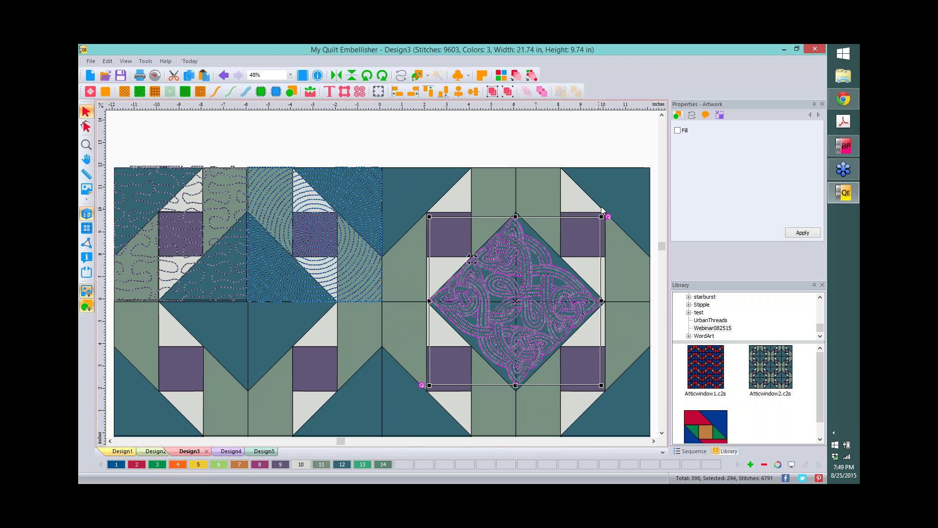
Turn the Celtic embellishment upright to stretch it slightly wider, rotate it back onto its point and center it on the diamond.
{"action": "left_click", "coordinate": [382, 76]}
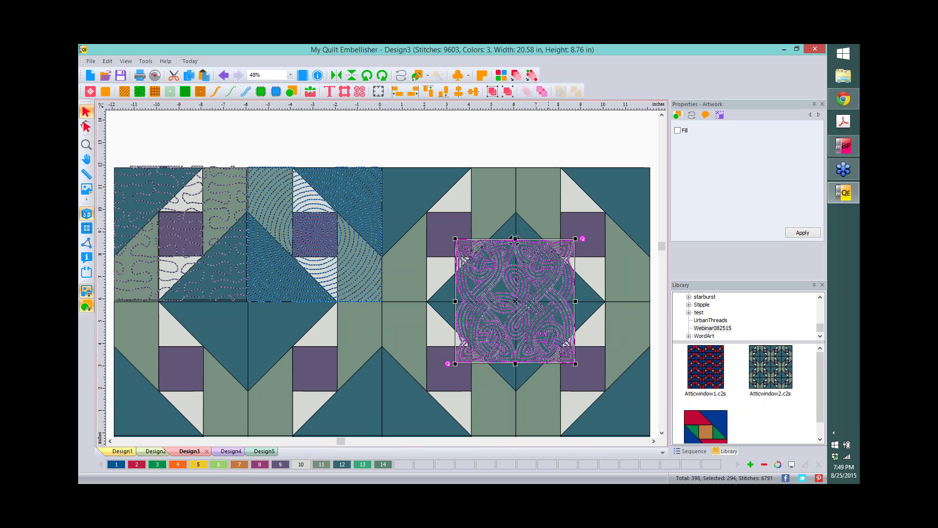
{"action": "left_click_drag", "start_coordinate": [574, 302], "coordinate": [579, 302]}
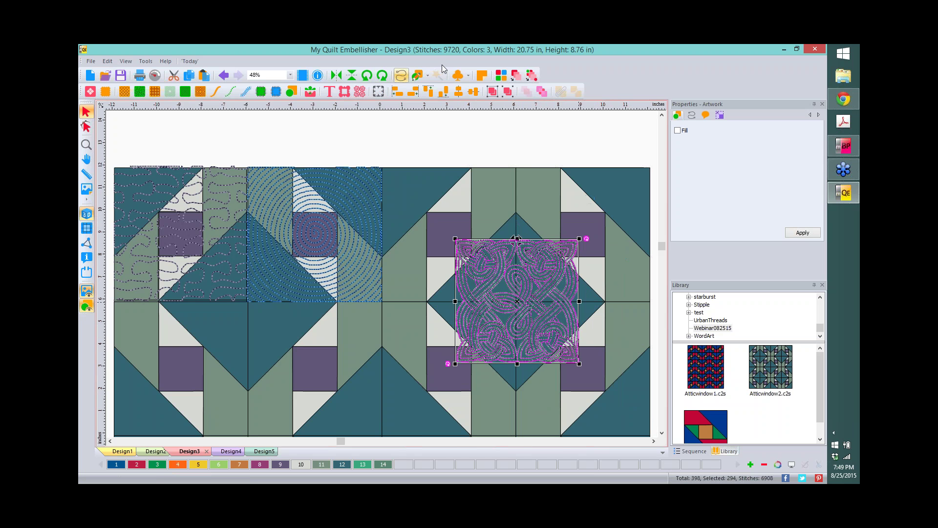
{"action": "left_click", "coordinate": [367, 77]}
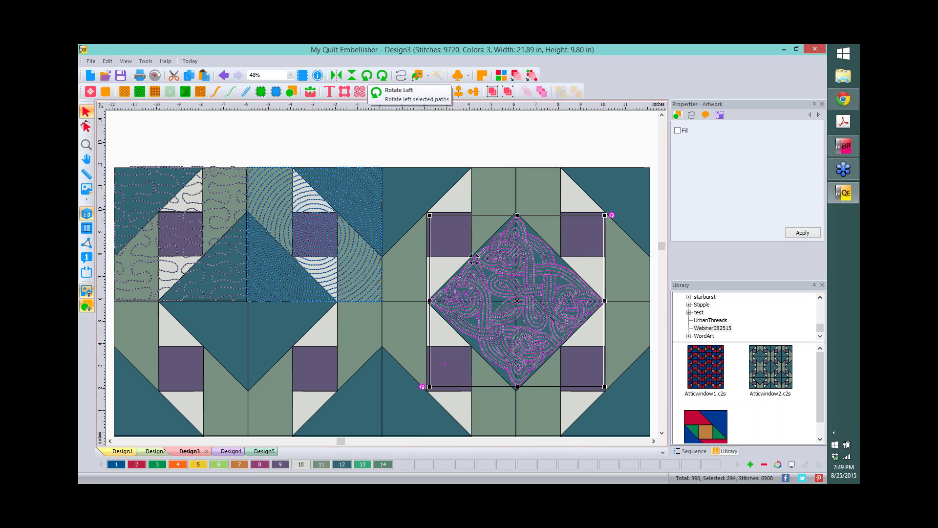
{"action": "left_click_drag", "start_coordinate": [529, 314], "coordinate": [526, 314]}
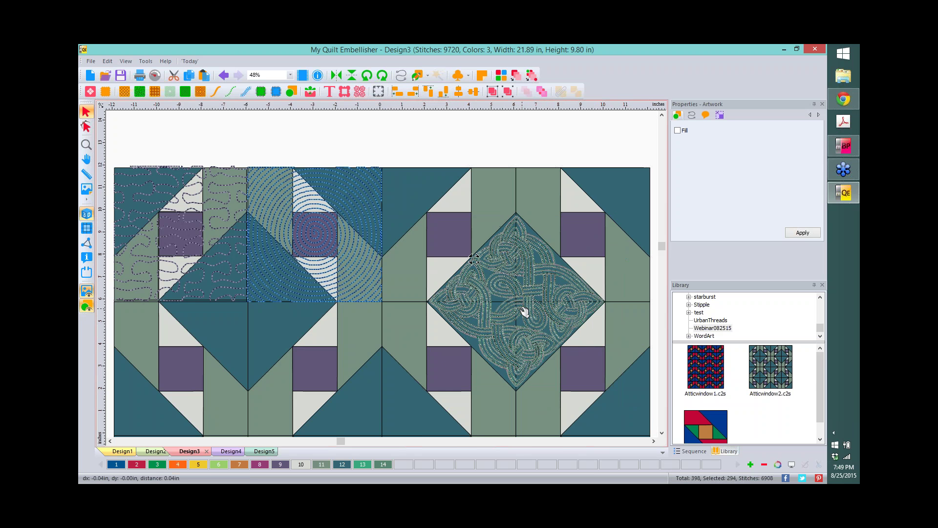
{"action": "left_click", "coordinate": [614, 149]}
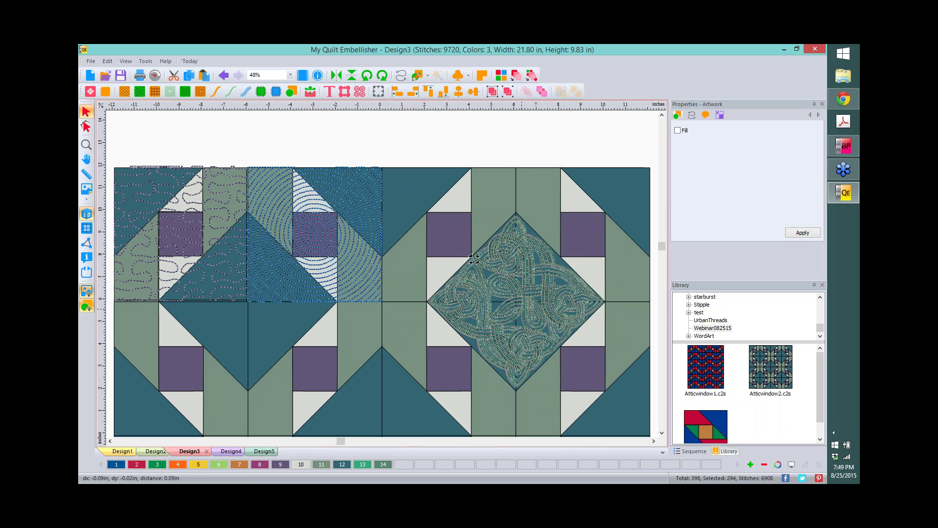
{"action": "left_click", "coordinate": [615, 150]}
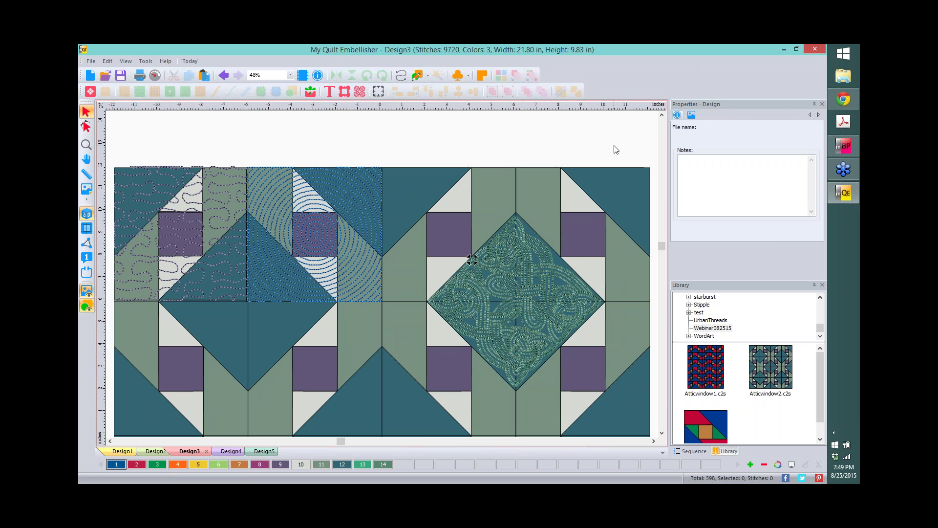
Copy the rotated Celtic embellishment from the quilt layout and paste it into a new design.
{"action": "left_click", "coordinate": [505, 315]}
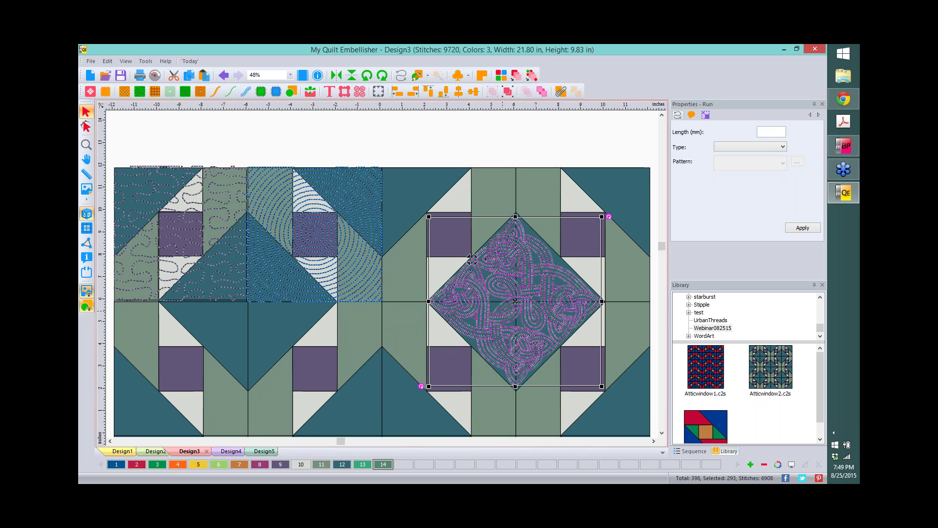
{"action": "right_click", "coordinate": [515, 310]}
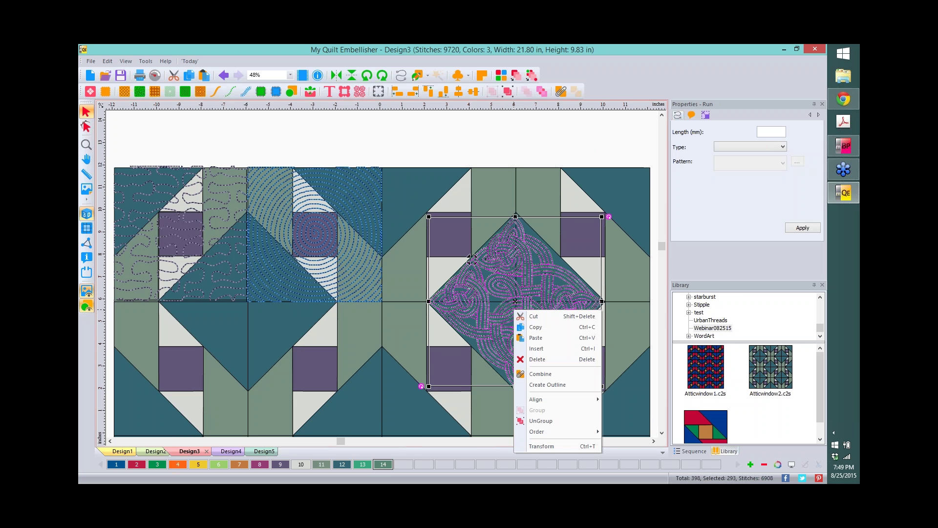
{"action": "left_click", "coordinate": [536, 326]}
{"action": "left_click", "coordinate": [90, 75]}
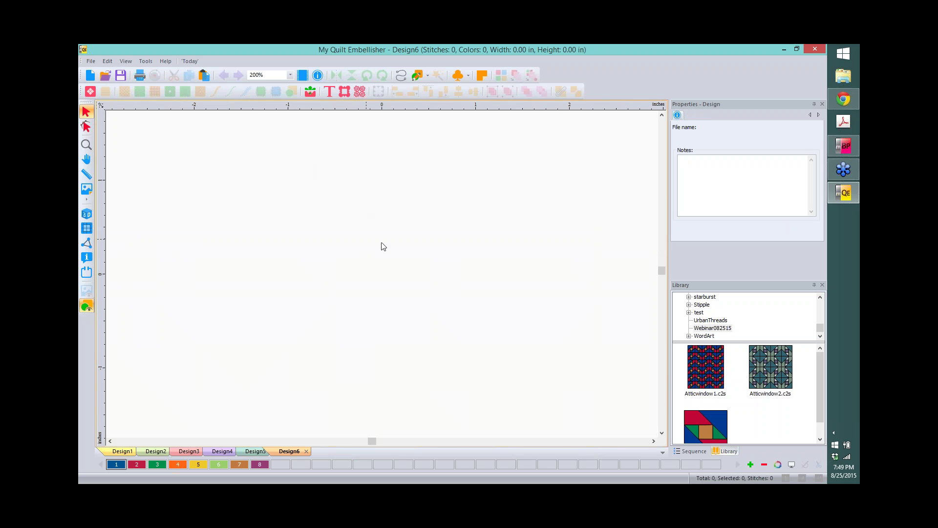
{"action": "right_click", "coordinate": [420, 259]}
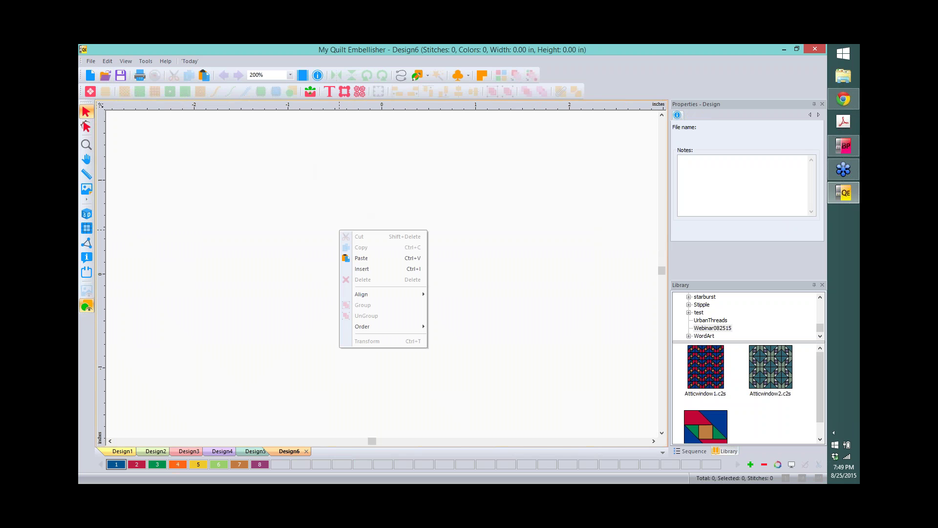
{"action": "left_click", "coordinate": [385, 258]}
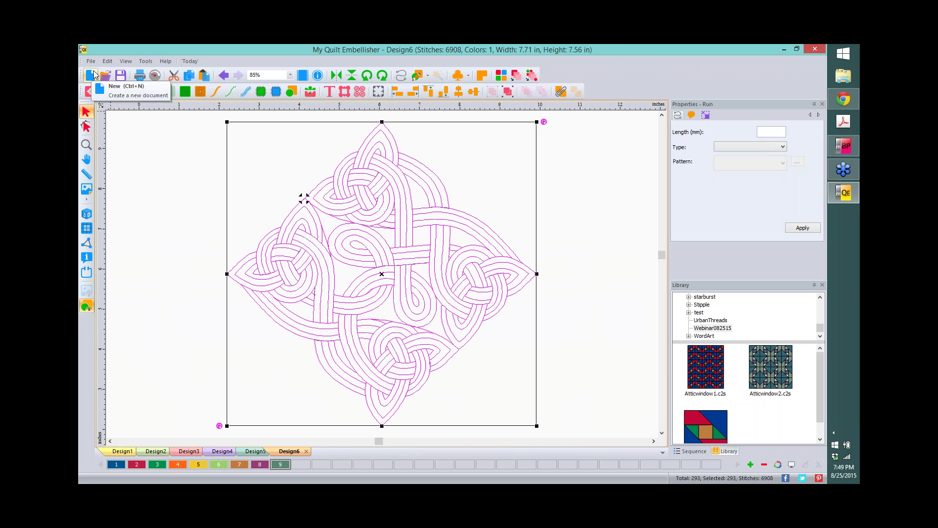
Set up saving the pasted Celtic design as tealblock in Viking/Pfaff (VP3) format, and cancel the save.
{"action": "left_click", "coordinate": [91, 62]}
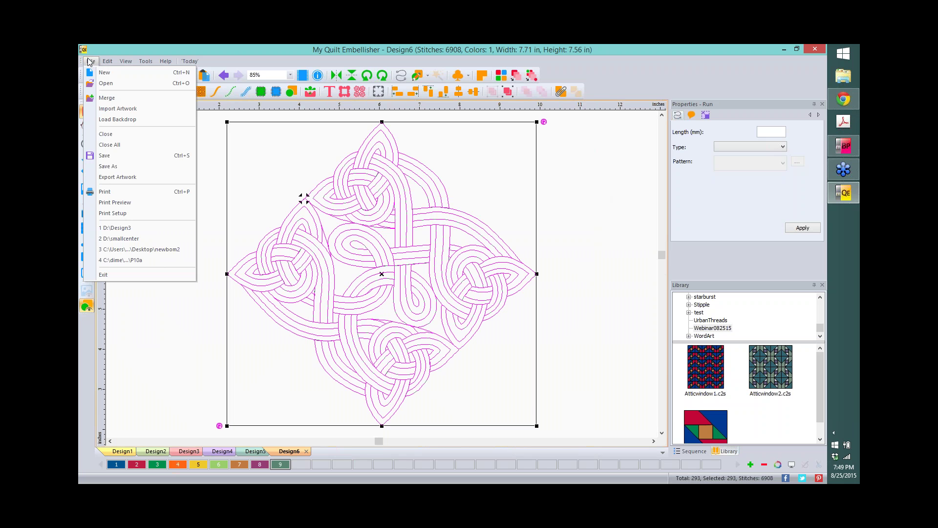
{"action": "left_click", "coordinate": [122, 166]}
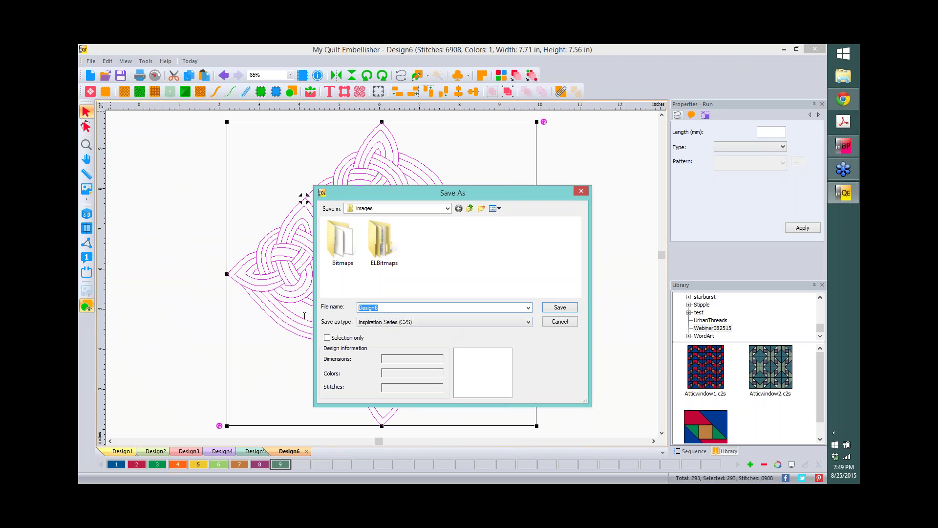
{"action": "type", "text": "blockce"}
{"action": "key", "text": "BackSpace"}
{"action": "key", "text": "BackSpace"}
{"action": "key", "text": "BackSpace"}
{"action": "key", "text": "BackSpace"}
{"action": "key", "text": "BackSpace"}
{"action": "key", "text": "BackSpace"}
{"action": "key", "text": "BackSpace"}
{"action": "type", "text": "tealblock"}
{"action": "left_click", "coordinate": [441, 320]}
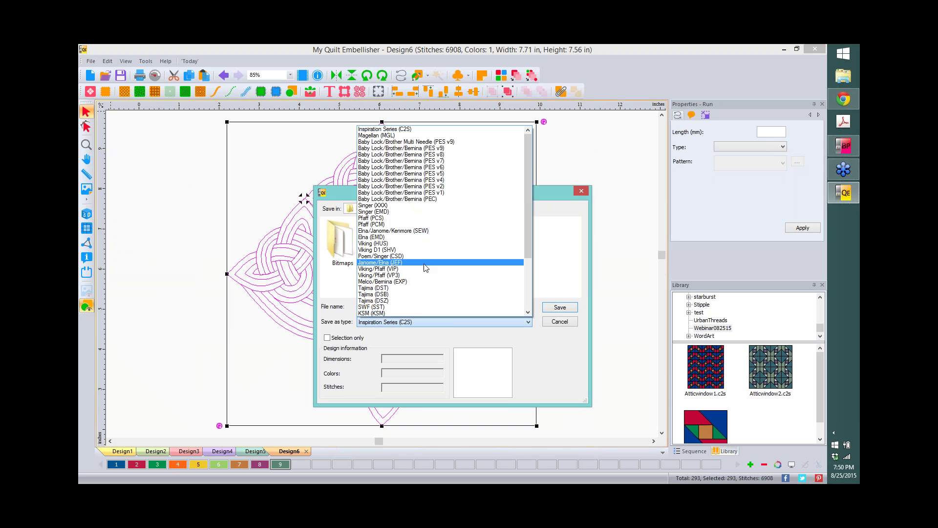
{"action": "left_click", "coordinate": [423, 276]}
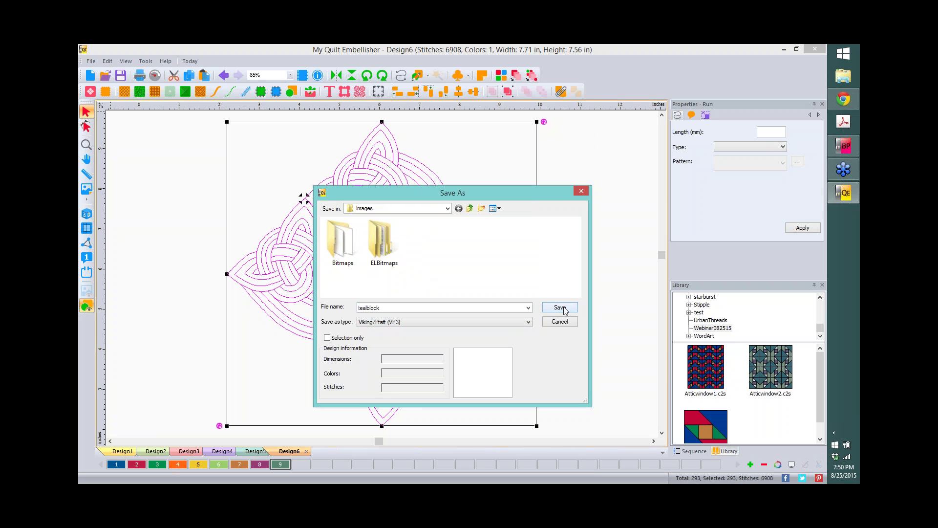
{"action": "left_click", "coordinate": [601, 230]}
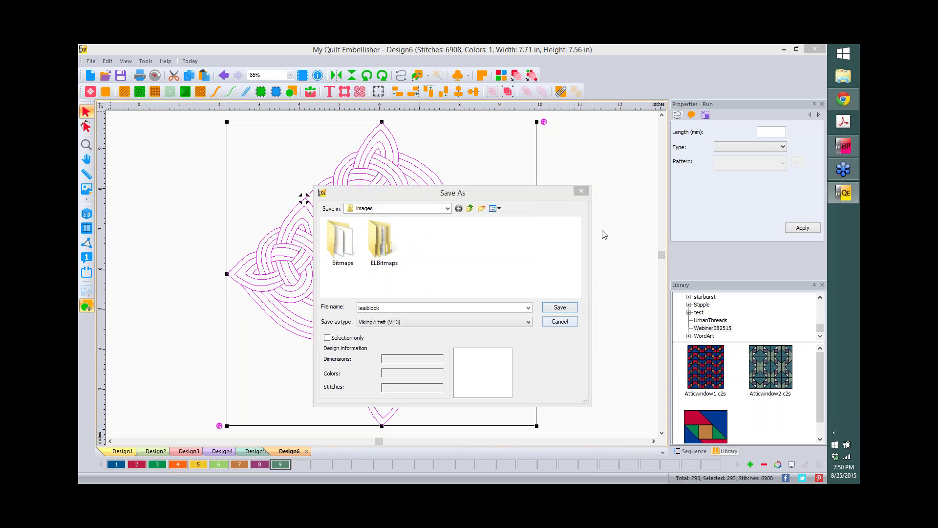
{"action": "left_click", "coordinate": [580, 192]}
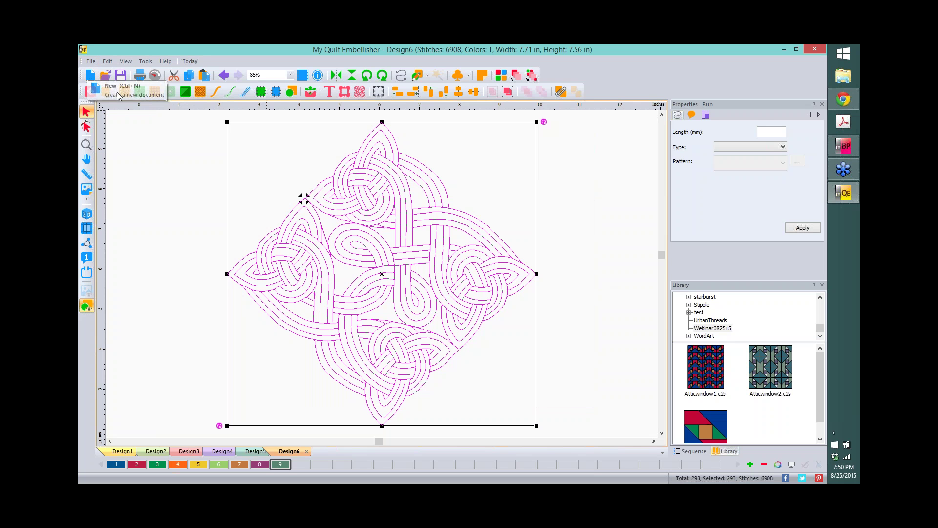
Review the Celtic design's print preview and its print settings, including actual size and cross hairs, and close the preview.
{"action": "left_click", "coordinate": [139, 76]}
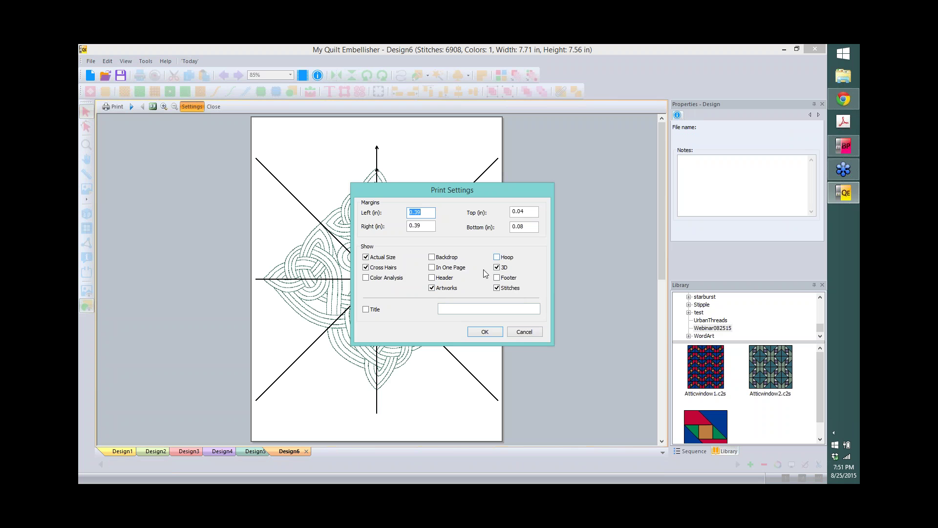
{"action": "left_click", "coordinate": [489, 333]}
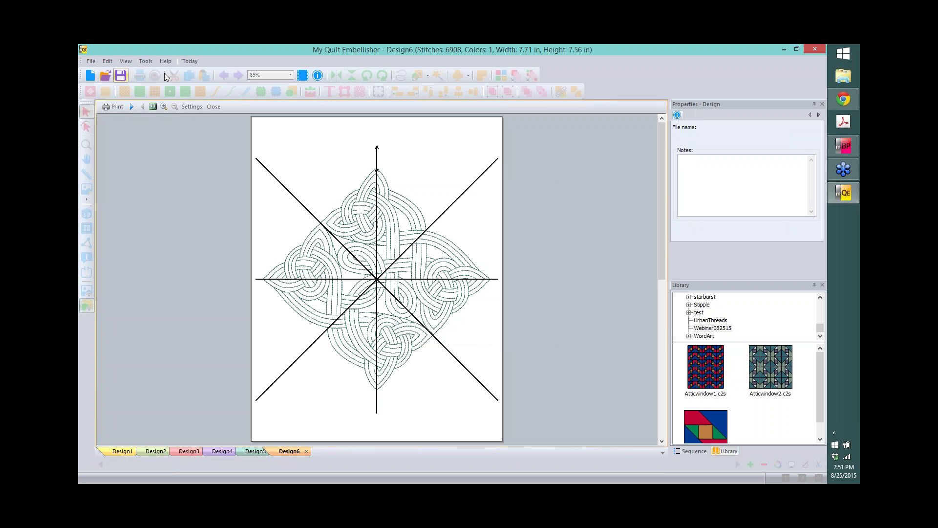
{"action": "left_click", "coordinate": [214, 107]}
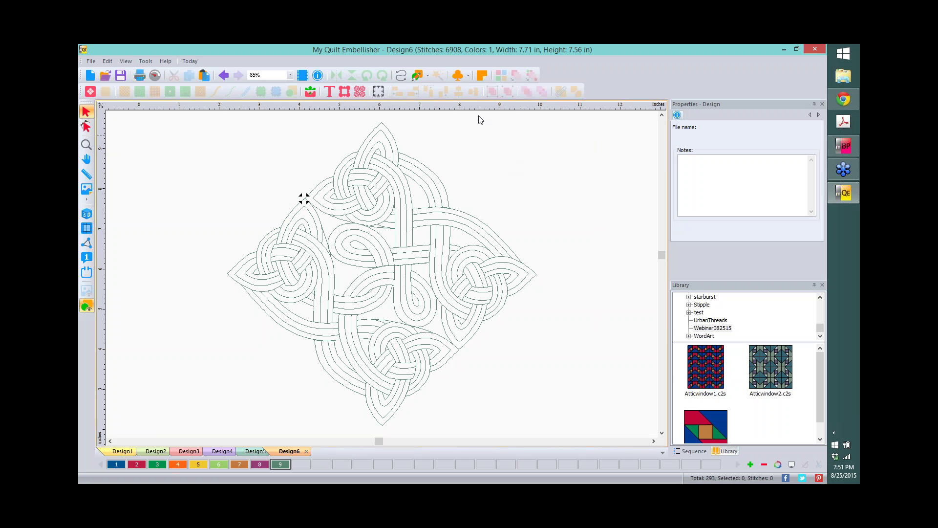
Add the note Teal Center Block, move it to the middle of the Celtic design and check it in the print preview.
{"action": "left_click", "coordinate": [482, 75]}
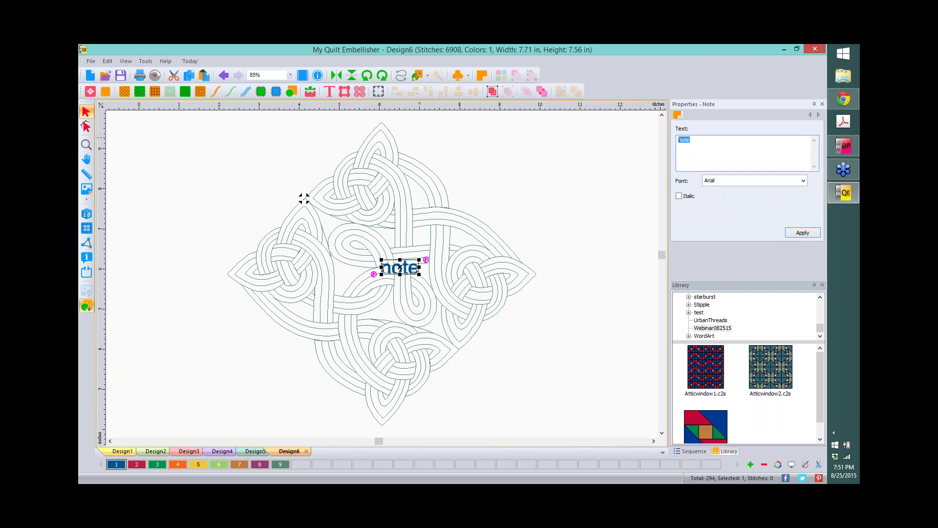
{"action": "type", "text": "Teal Center Block"}
{"action": "left_click", "coordinate": [800, 233]}
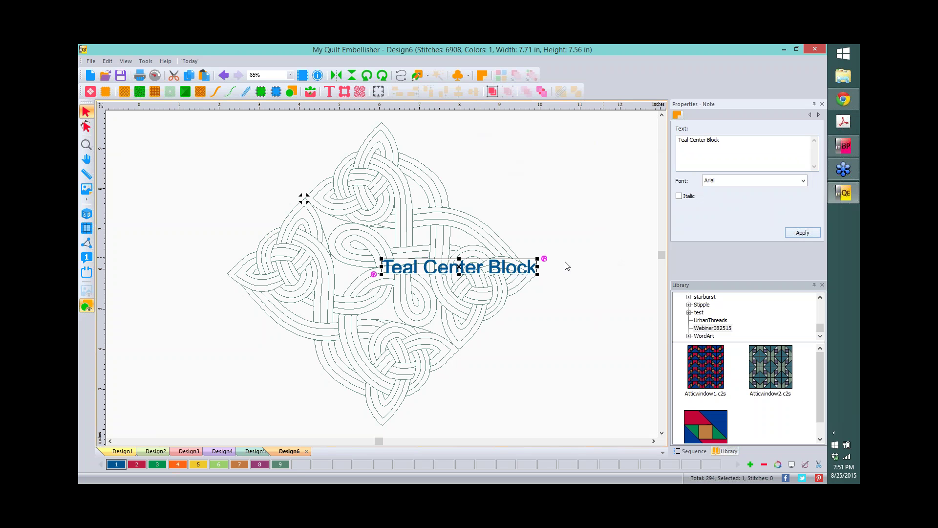
{"action": "left_click_drag", "start_coordinate": [459, 269], "coordinate": [390, 271]}
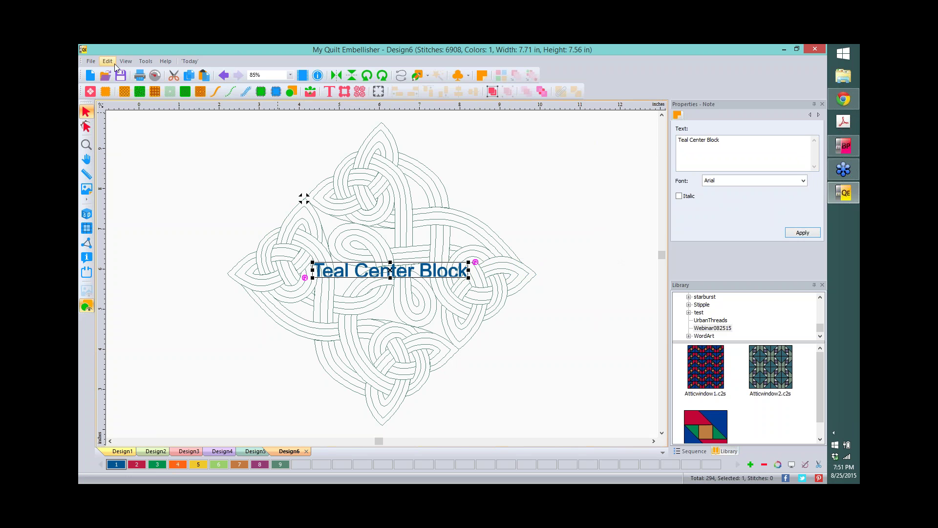
{"action": "left_click", "coordinate": [142, 77]}
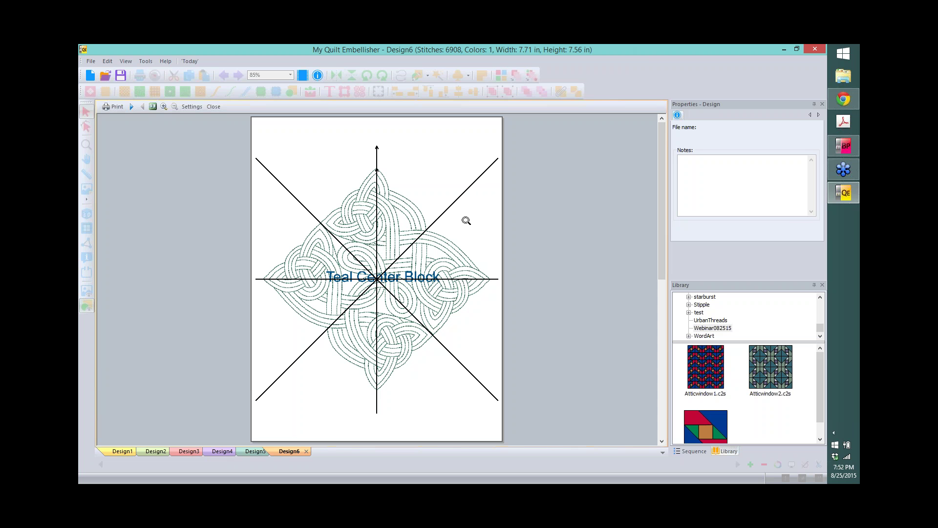
{"action": "left_click", "coordinate": [213, 106]}
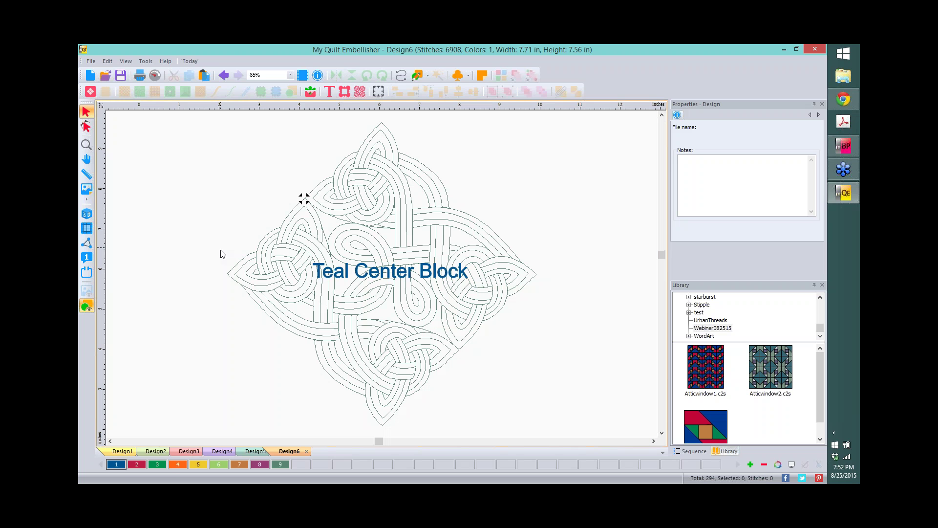
Return to the quilt layout Design3 and deselect the Celtic embellishment.
{"action": "left_click", "coordinate": [153, 450]}
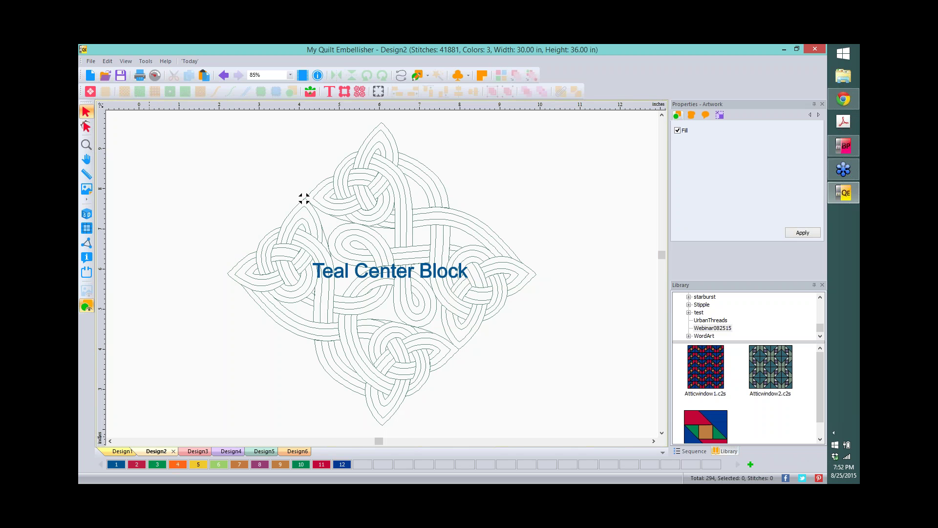
{"action": "left_click", "coordinate": [263, 451]}
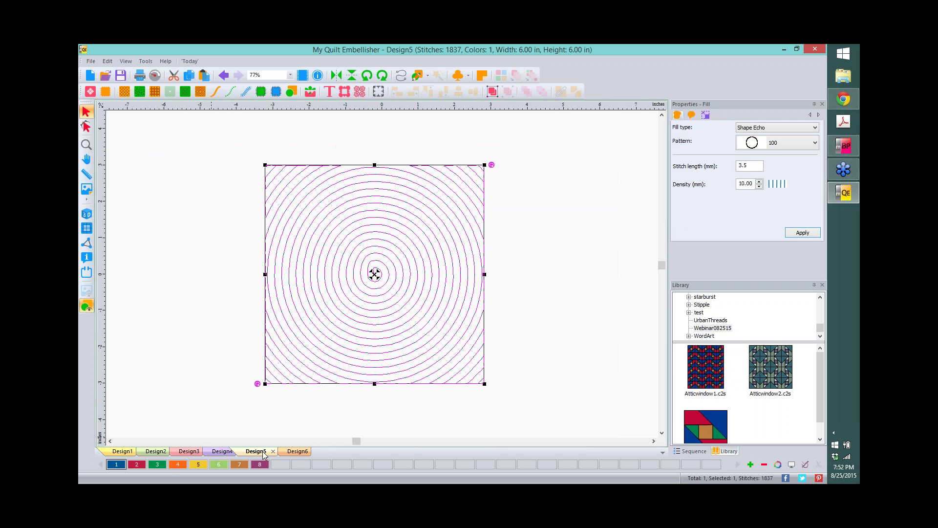
{"action": "left_click", "coordinate": [236, 453]}
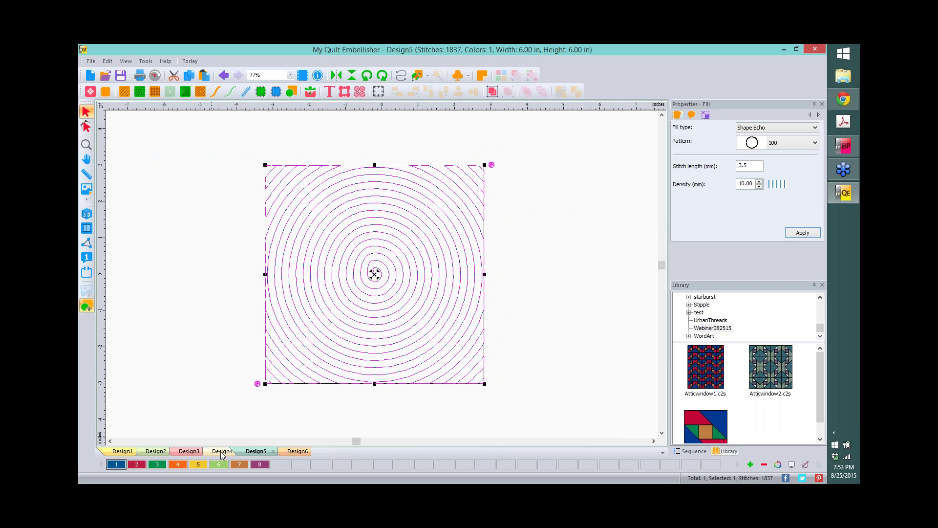
{"action": "left_click", "coordinate": [182, 452]}
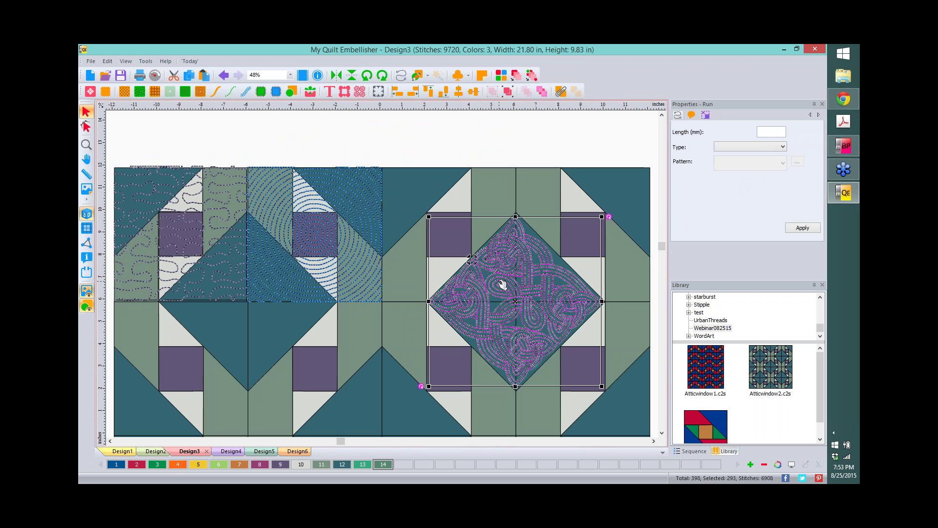
{"action": "left_click", "coordinate": [480, 133]}
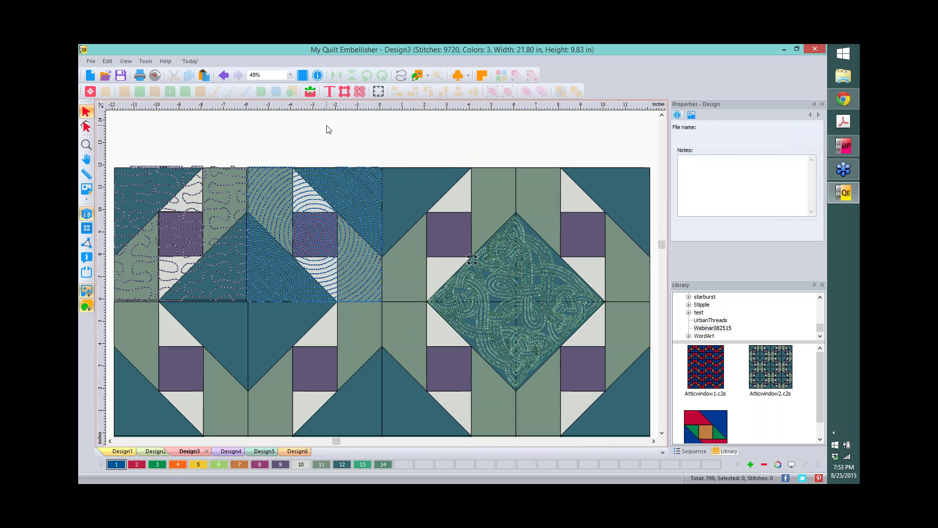
Combine the two light triangles, purple square and sage patch at the upper left of the Celtic diamond into one shape.
{"action": "scroll", "coordinate": [326, 129], "scroll_direction": "down", "scroll_amount": 1}
{"action": "scroll", "coordinate": [326, 129], "scroll_direction": "down", "scroll_amount": 1}
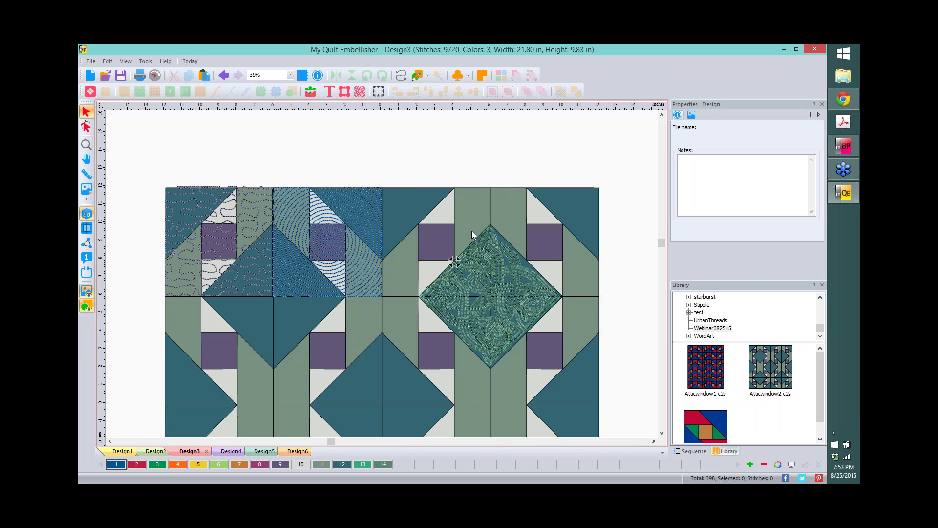
{"action": "left_click", "coordinate": [444, 209]}
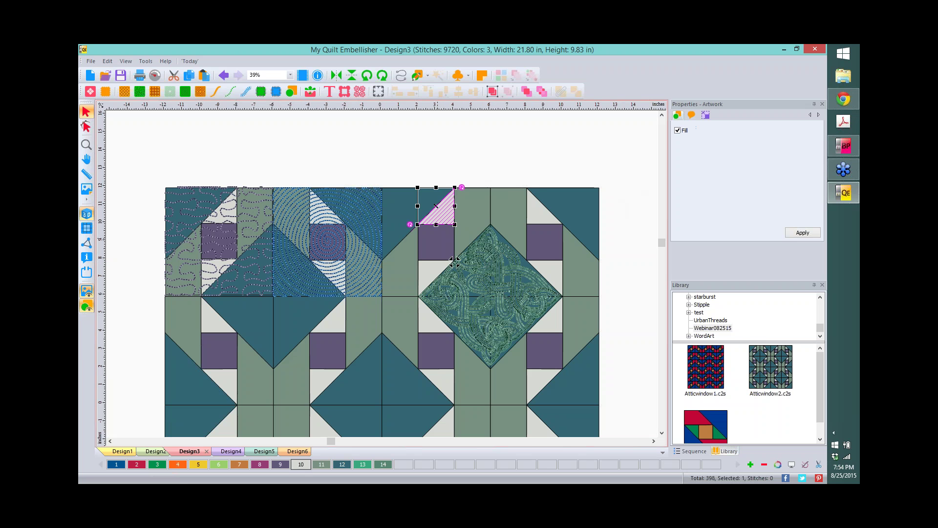
{"action": "left_click", "coordinate": [428, 276], "text": "ctrl"}
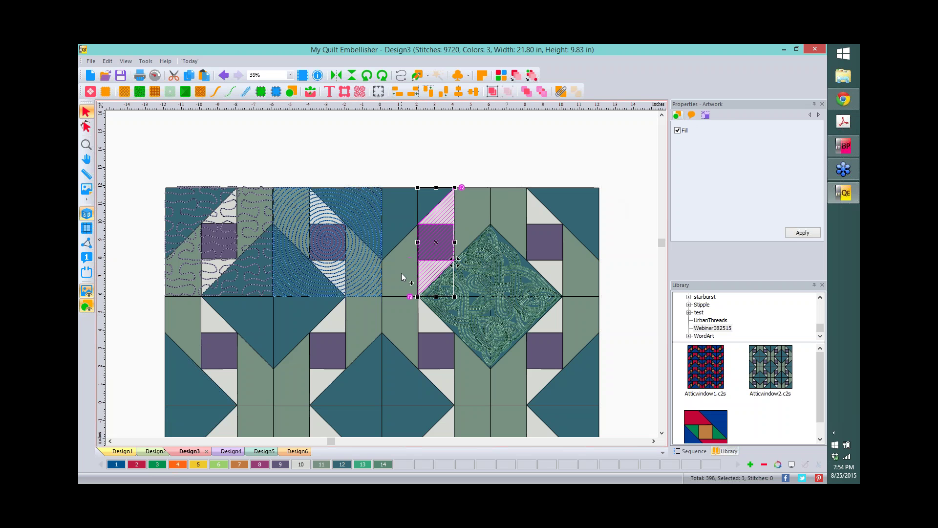
{"action": "left_click", "coordinate": [400, 273], "text": "ctrl"}
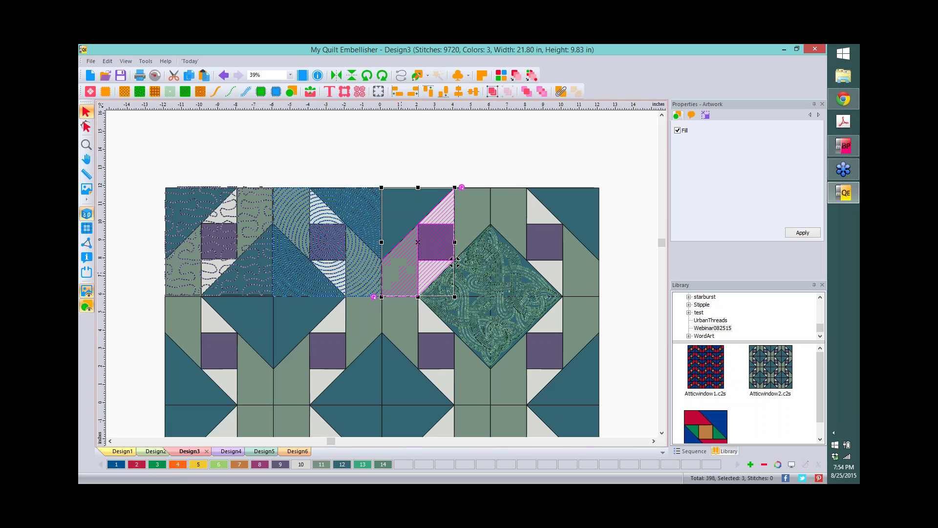
{"action": "left_click", "coordinate": [561, 92]}
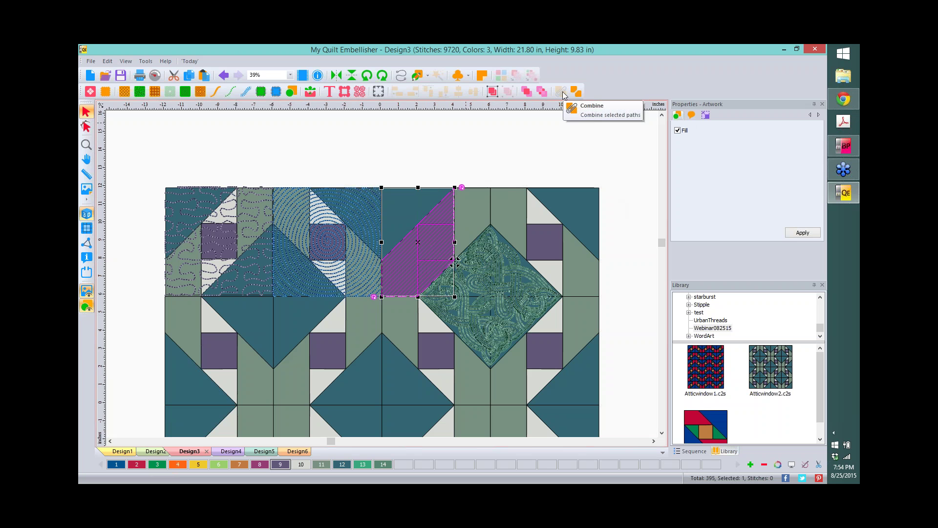
{"action": "left_click", "coordinate": [155, 92]}
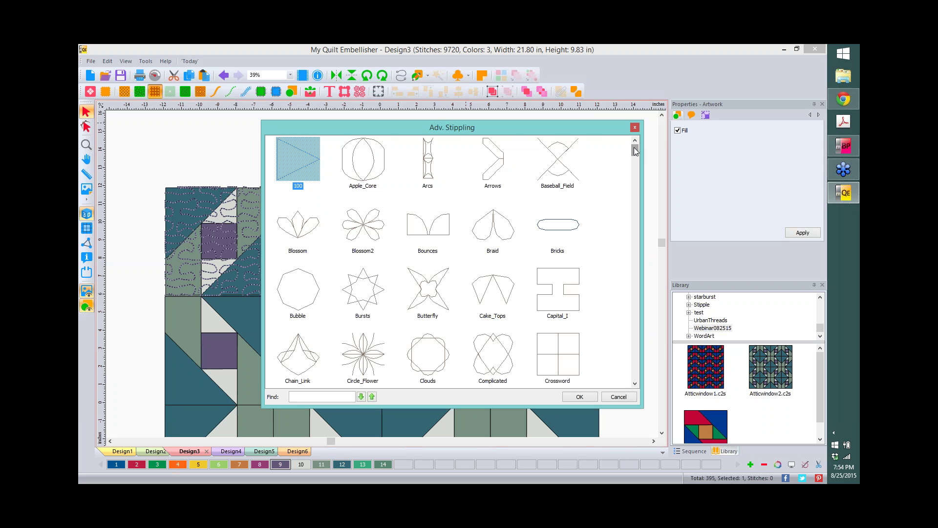
{"action": "left_click_drag", "start_coordinate": [634, 147], "coordinate": [641, 285]}
{"action": "left_click", "coordinate": [634, 127]}
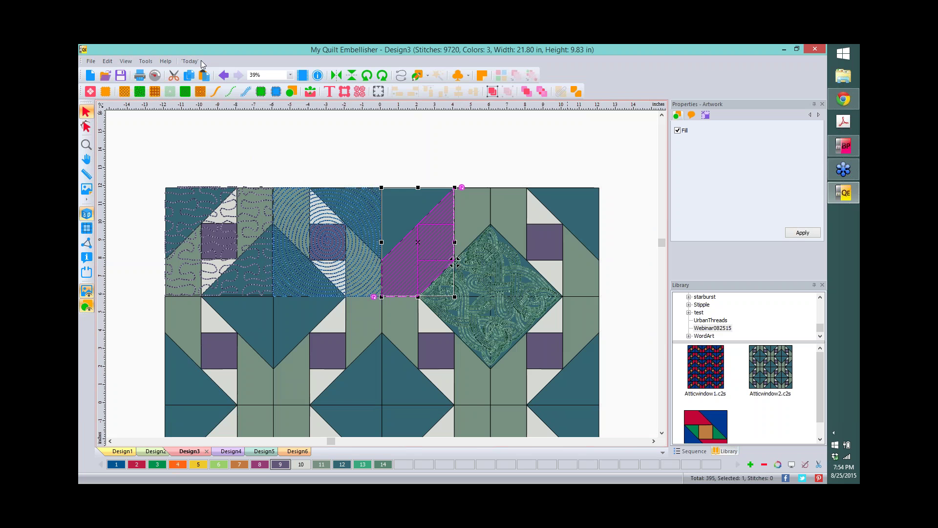
Fill the combined shape with the round texture pattern 144.
{"action": "double_click", "coordinate": [454, 261]}
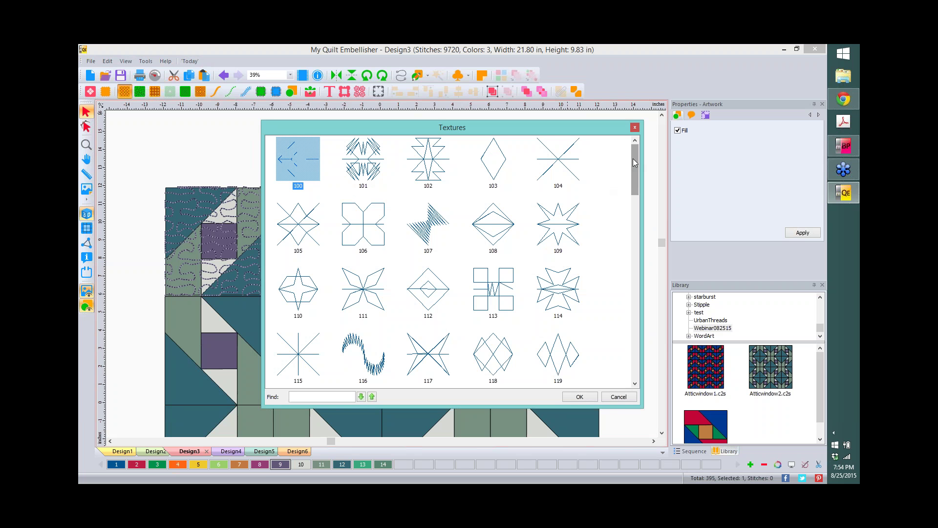
{"action": "left_click_drag", "start_coordinate": [632, 158], "coordinate": [631, 255]}
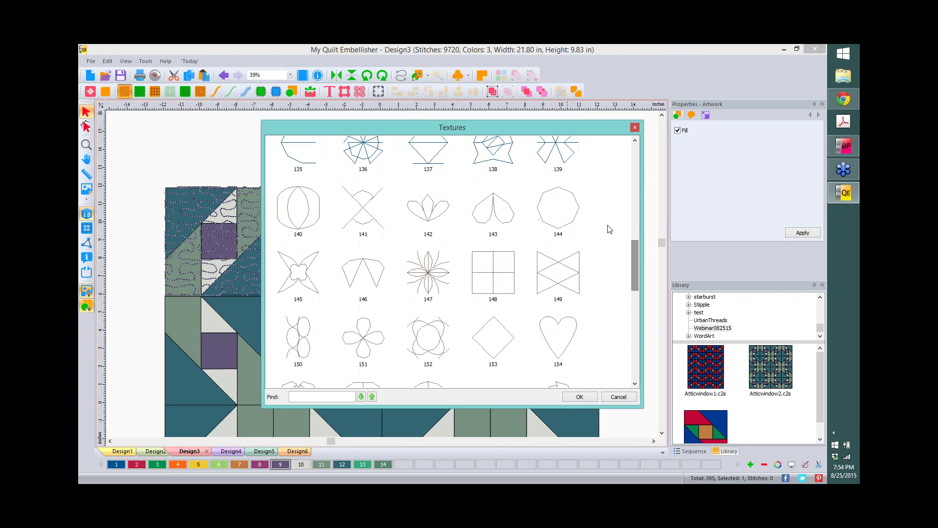
{"action": "left_click", "coordinate": [547, 190]}
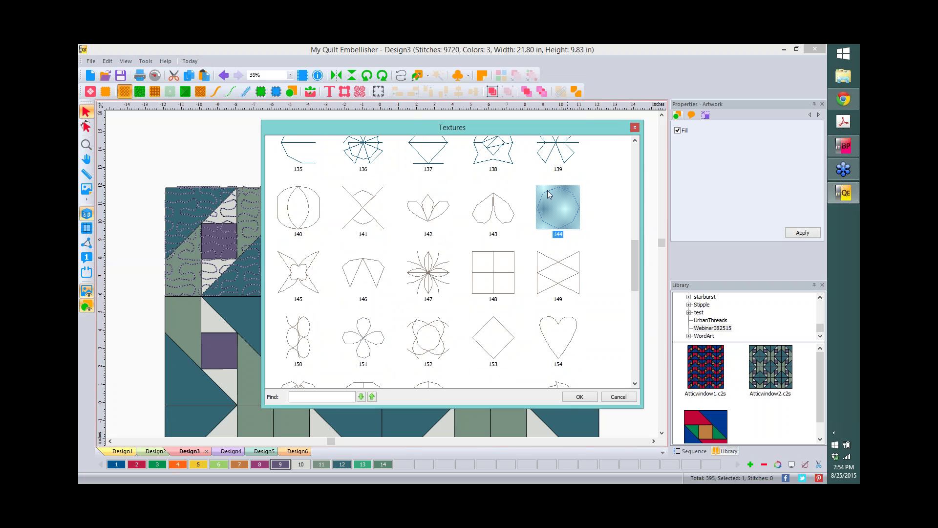
{"action": "left_click", "coordinate": [579, 396]}
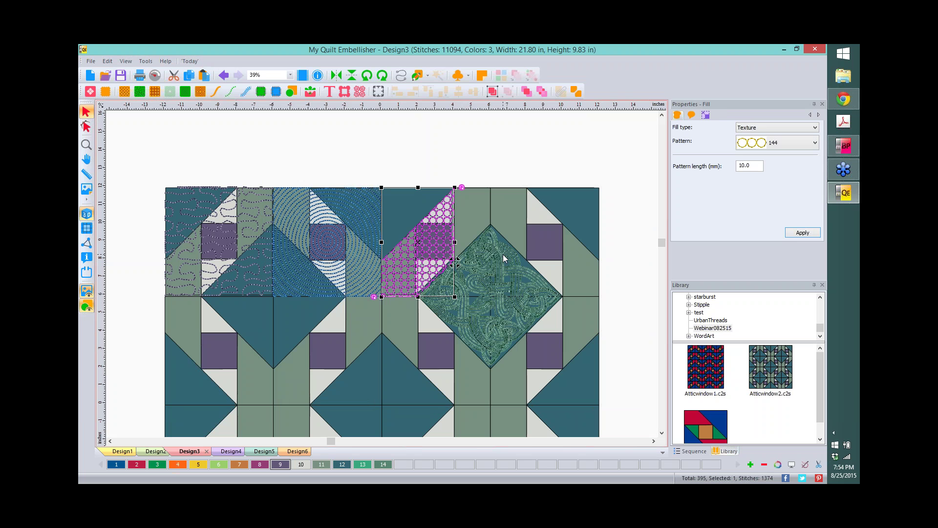
Set the texture fill's pattern length to 25 mm and deselect the shape.
{"action": "left_click", "coordinate": [741, 165]}
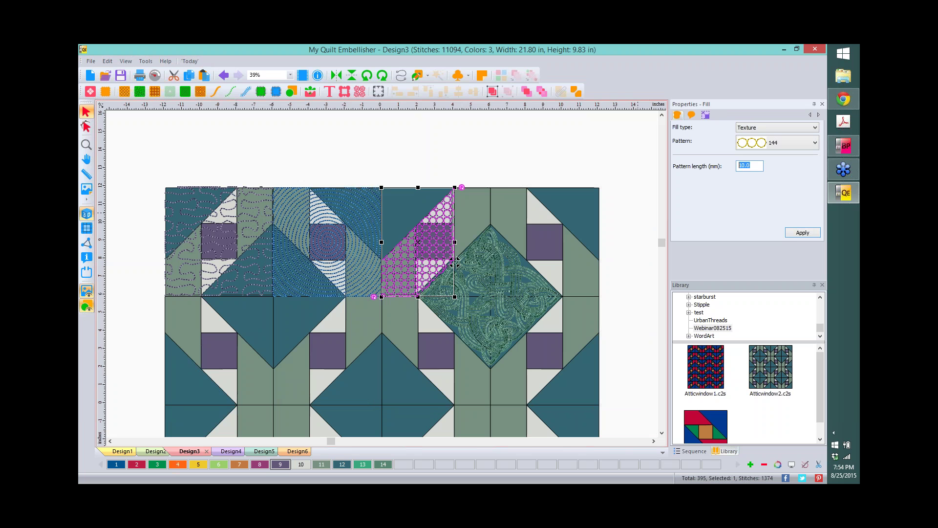
{"action": "type", "text": "12"}
{"action": "key", "text": "BackSpace"}
{"action": "key", "text": "BackSpace"}
{"action": "left_click", "coordinate": [803, 233]}
{"action": "left_click", "coordinate": [573, 165]}
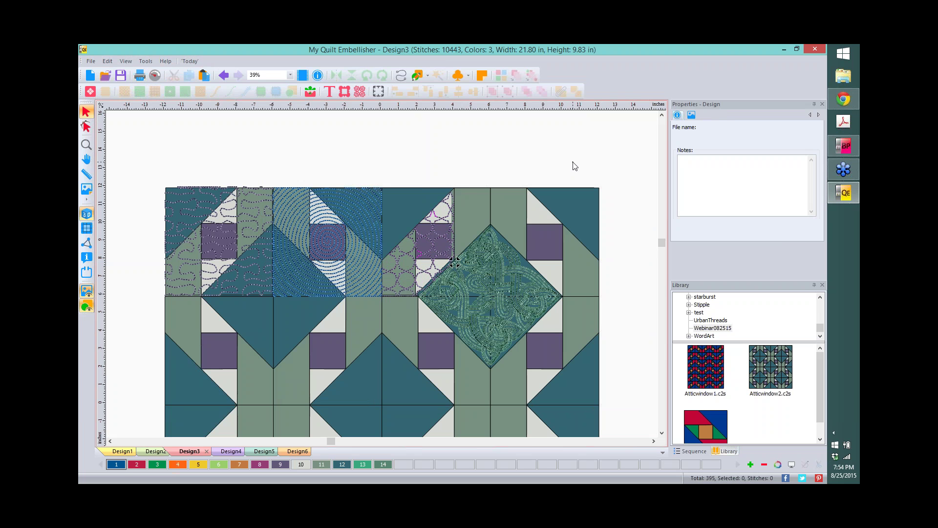
Shrink the textured shape beside the Celtic diamond slightly from its lower-right corner.
{"action": "left_click", "coordinate": [414, 248]}
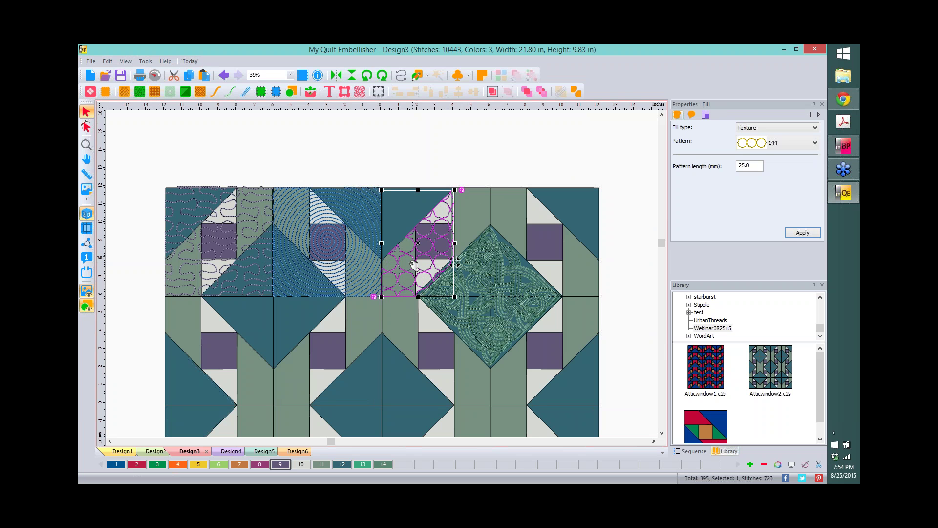
{"action": "scroll", "coordinate": [422, 264], "scroll_direction": "up", "scroll_amount": 1}
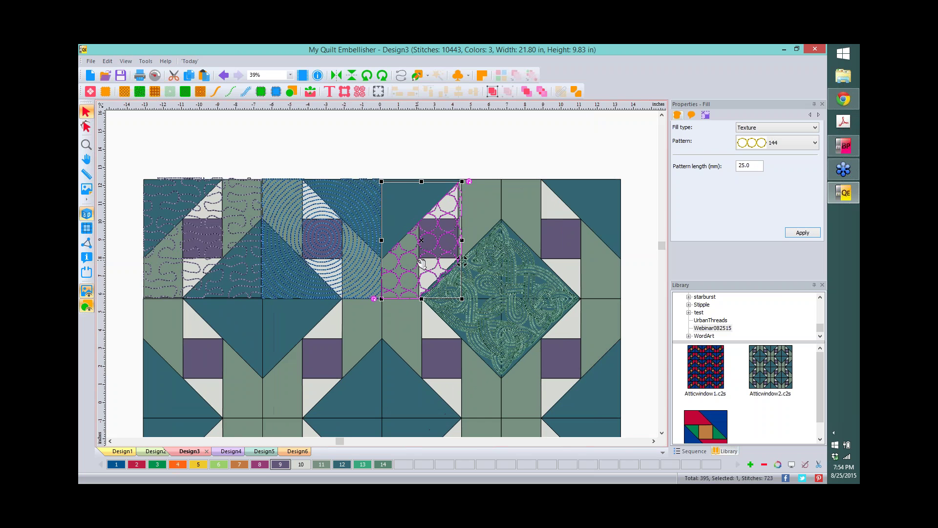
{"action": "scroll", "coordinate": [421, 264], "scroll_direction": "up", "scroll_amount": 6}
{"action": "left_click_drag", "start_coordinate": [519, 315], "coordinate": [507, 308]}
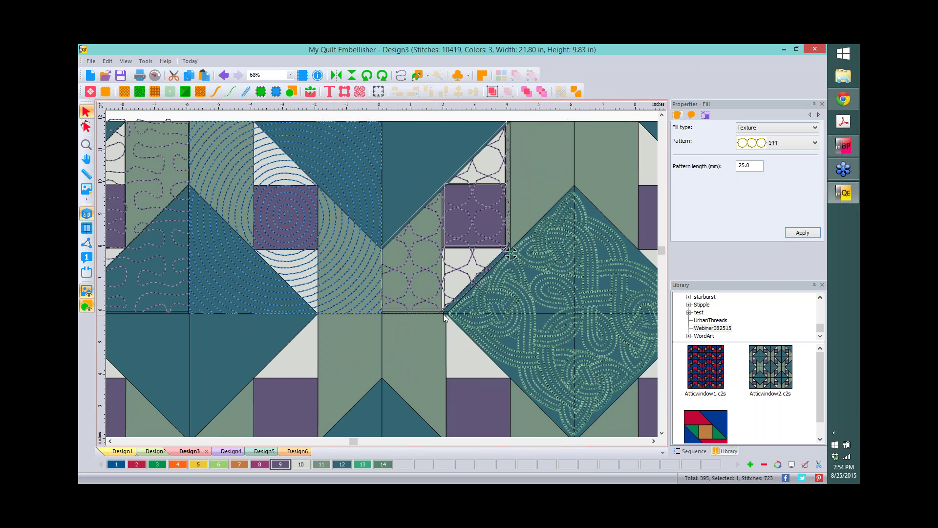
Nudge the textured shape beside the Celtic diamond about 0.11 in diagonally down to the right and reselect it.
{"action": "left_click_drag", "start_coordinate": [433, 264], "coordinate": [436, 267]}
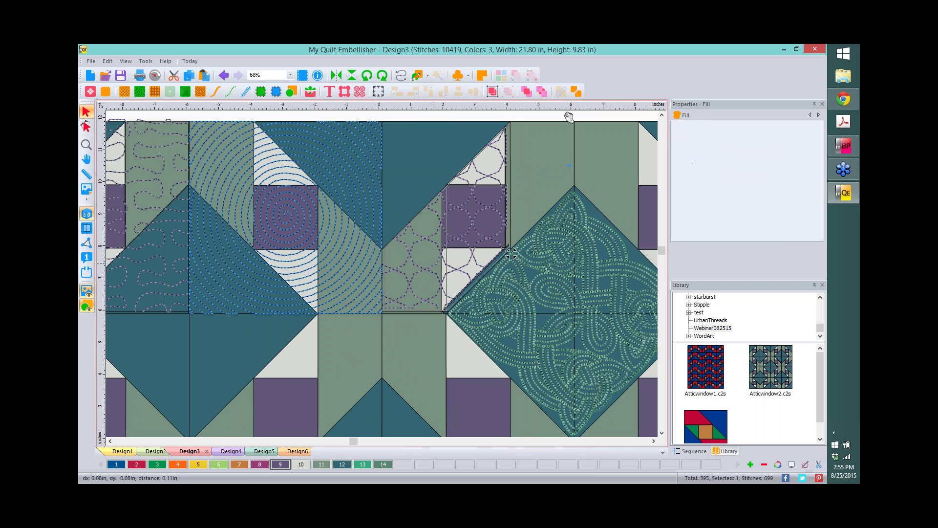
{"action": "right_click", "coordinate": [453, 226]}
{"action": "left_click", "coordinate": [509, 243]}
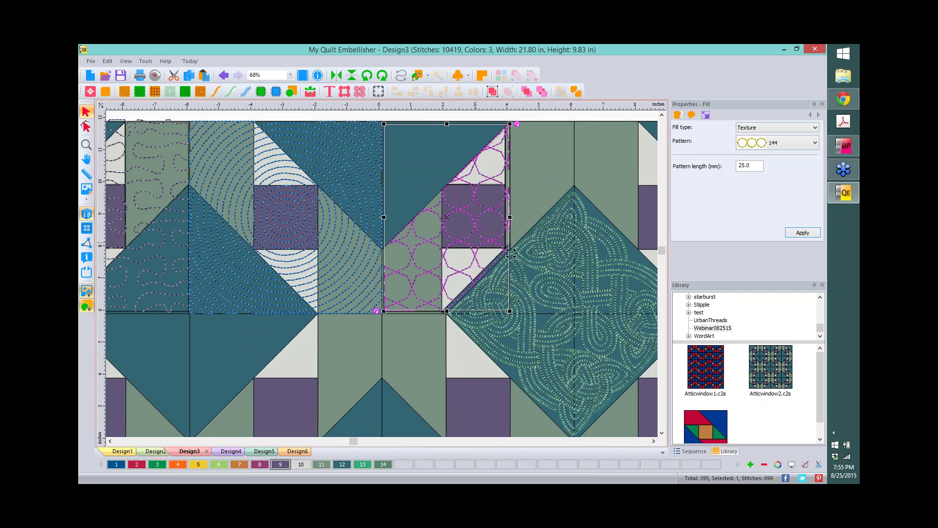
Create a new design and load the OdeQuilt image as its backdrop.
{"action": "left_click", "coordinate": [91, 75]}
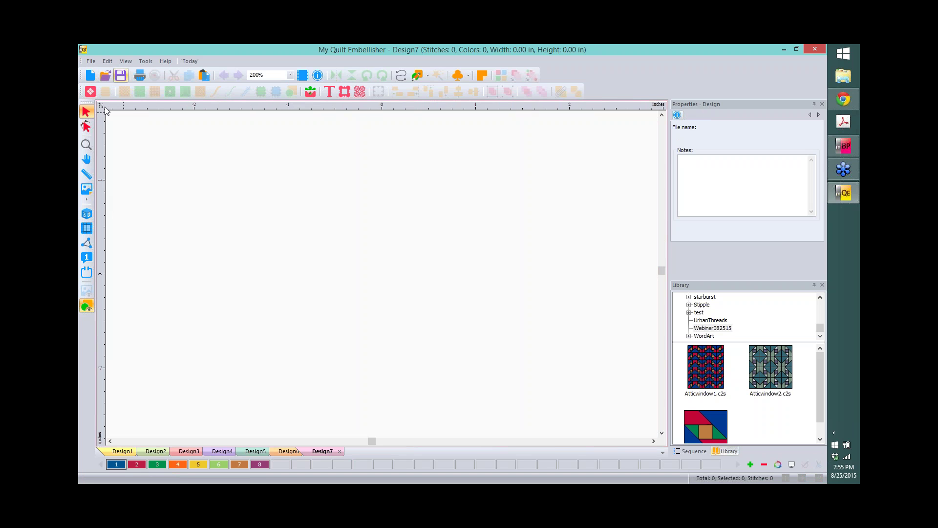
{"action": "left_click", "coordinate": [86, 189]}
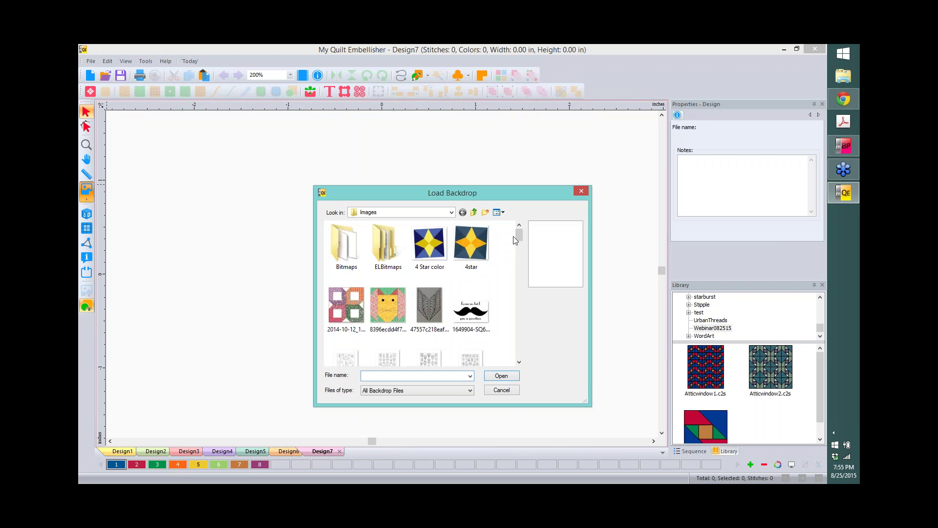
{"action": "left_click_drag", "start_coordinate": [518, 233], "coordinate": [519, 309]}
{"action": "left_click", "coordinate": [471, 337]}
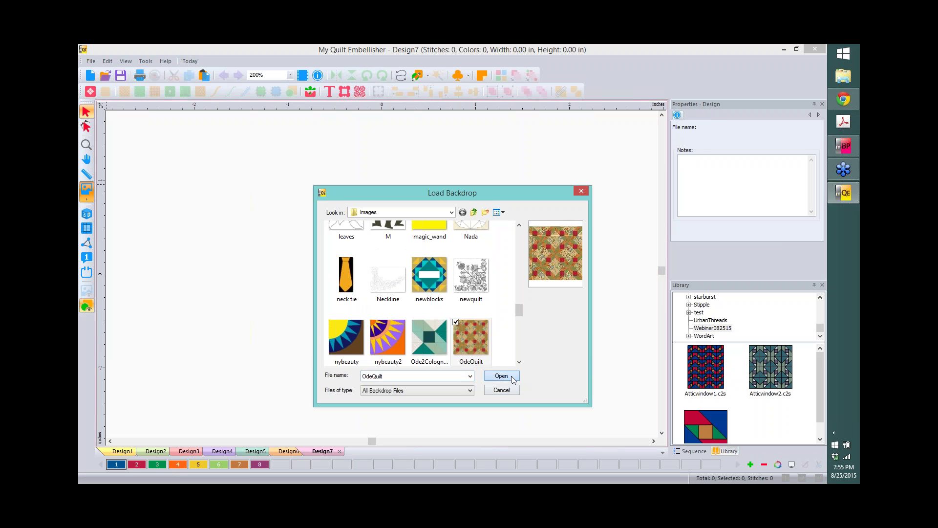
{"action": "left_click", "coordinate": [501, 375]}
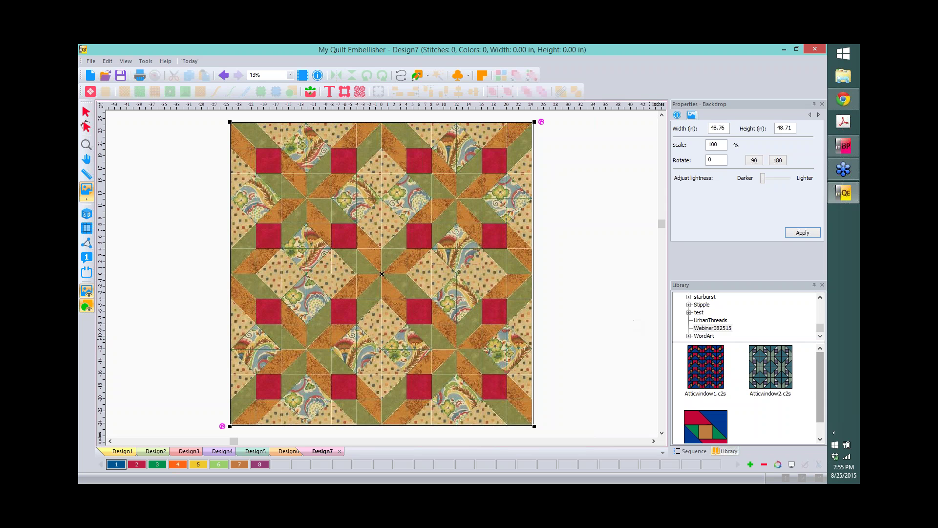
Add the Finalfullalt.c2s design from the library's odetocologne folder onto the quilt backdrop.
{"action": "left_click_drag", "start_coordinate": [822, 326], "coordinate": [822, 321]}
{"action": "left_click", "coordinate": [689, 328]}
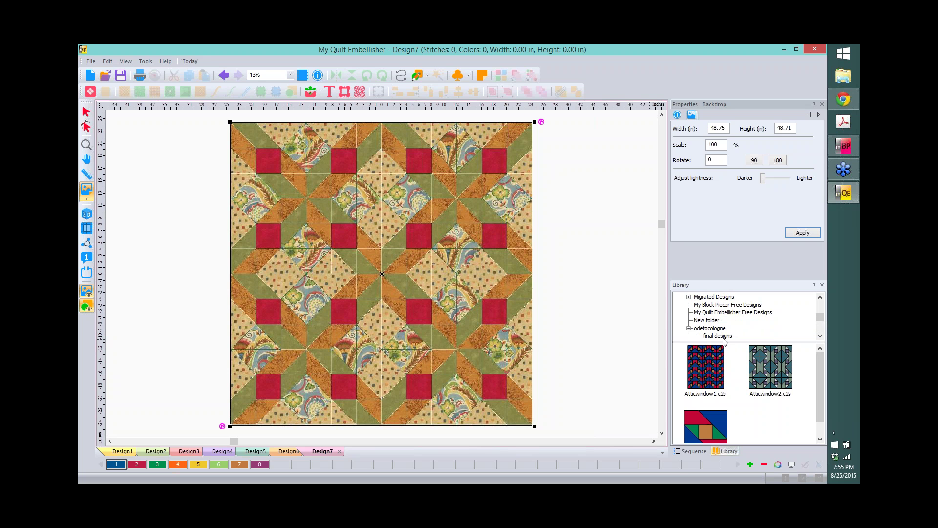
{"action": "left_click_drag", "start_coordinate": [821, 317], "coordinate": [821, 319]}
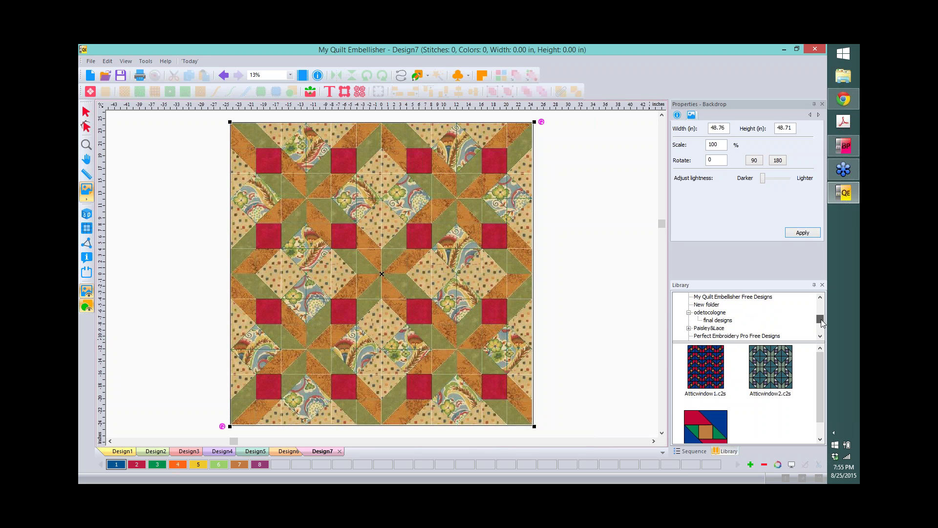
{"action": "left_click", "coordinate": [717, 312]}
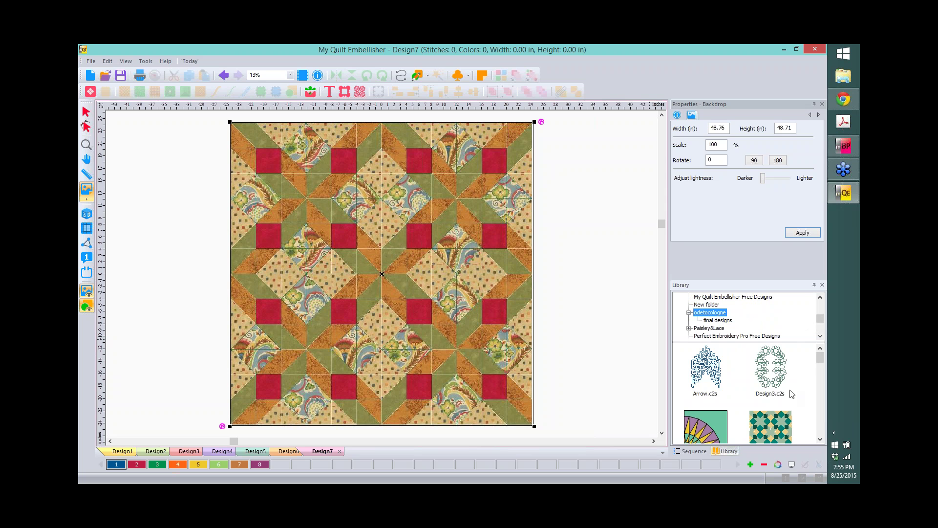
{"action": "left_click_drag", "start_coordinate": [821, 358], "coordinate": [821, 372]}
{"action": "left_click", "coordinate": [712, 377]}
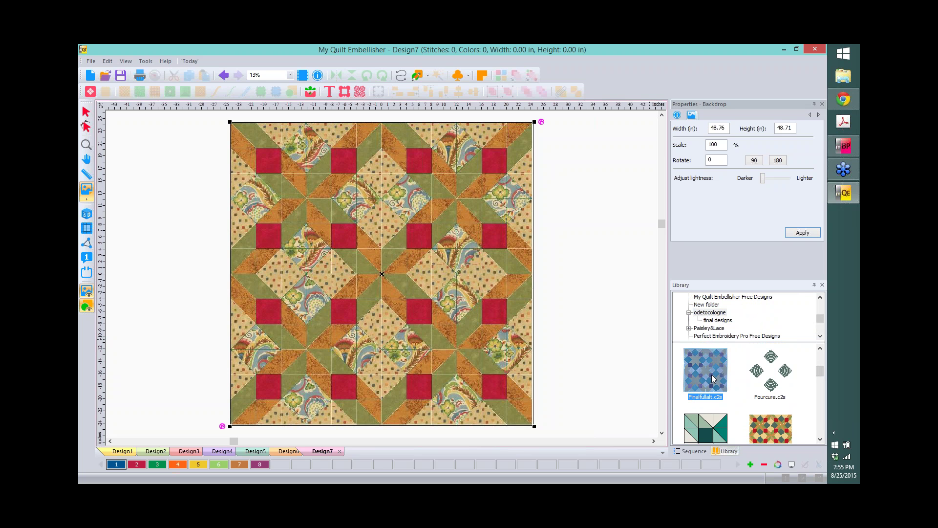
{"action": "left_click_drag", "start_coordinate": [712, 378], "coordinate": [384, 290]}
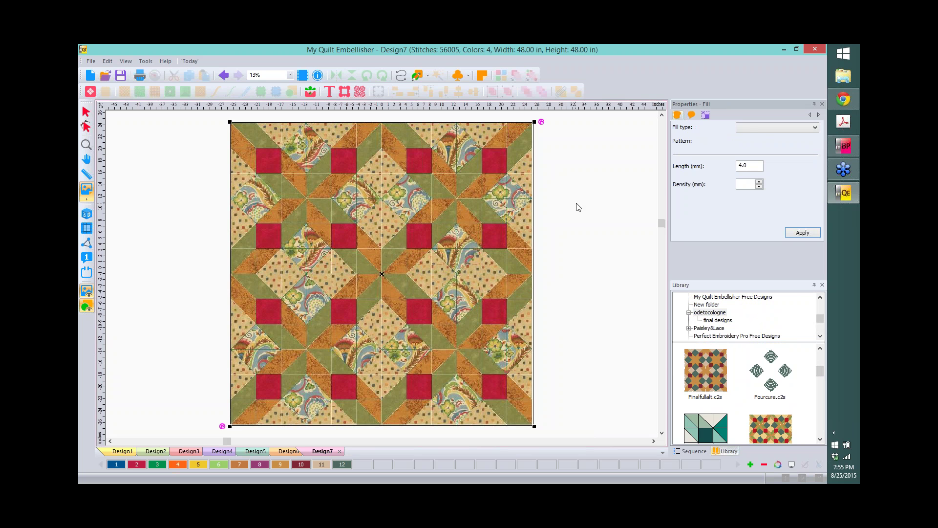
Align the whole stitch design with the quilt backdrop, enlarge it to about 48.41 by 48.34 in, and deselect it.
{"action": "left_click", "coordinate": [384, 286]}
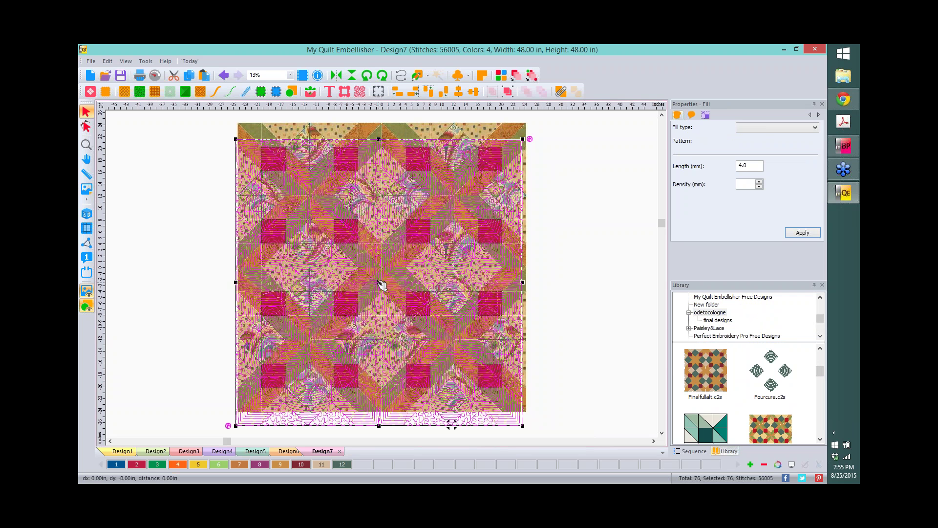
{"action": "left_click_drag", "start_coordinate": [382, 286], "coordinate": [383, 268]}
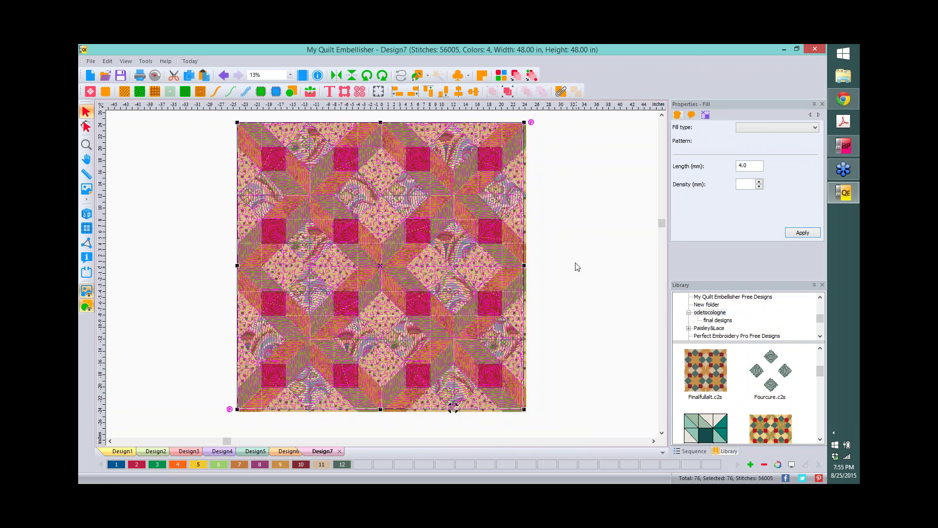
{"action": "left_click_drag", "start_coordinate": [524, 409], "coordinate": [528, 413]}
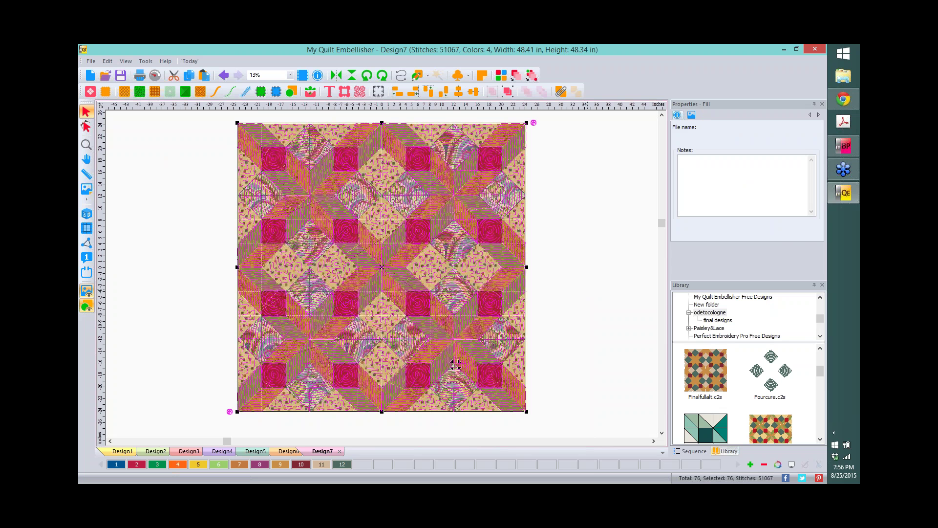
{"action": "key", "text": "Escape"}
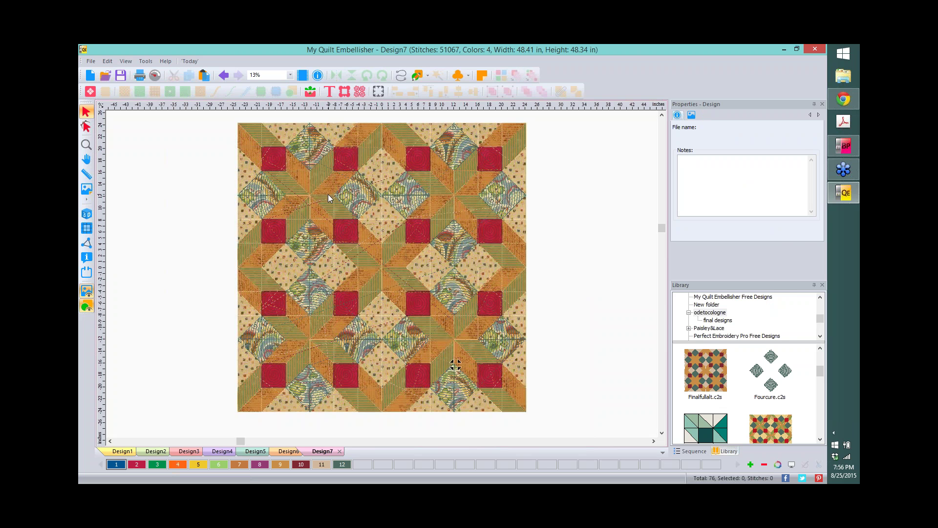
Turn on the realistic 3D display of the quilting stitches.
{"action": "scroll", "coordinate": [328, 194], "scroll_direction": "up", "scroll_amount": 1}
{"action": "scroll", "coordinate": [328, 195], "scroll_direction": "up", "scroll_amount": 1}
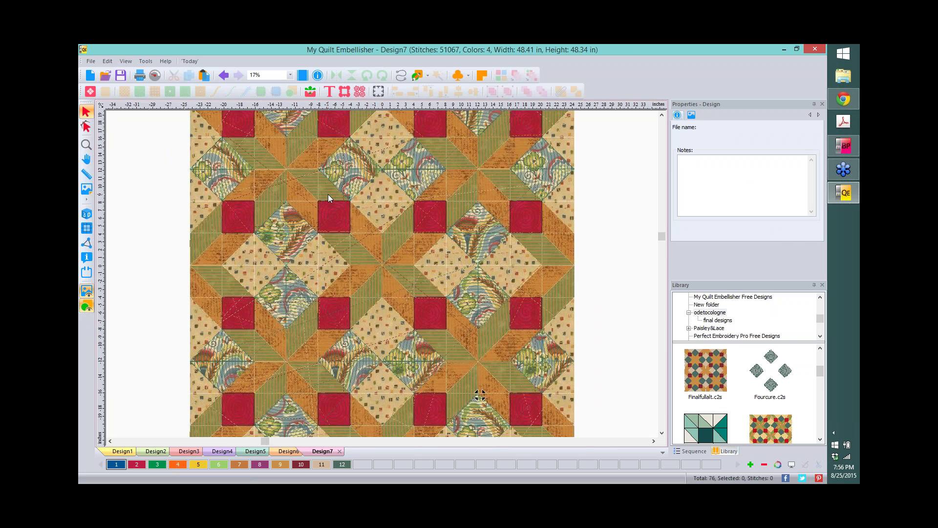
{"action": "scroll", "coordinate": [327, 195], "scroll_direction": "up", "scroll_amount": 1}
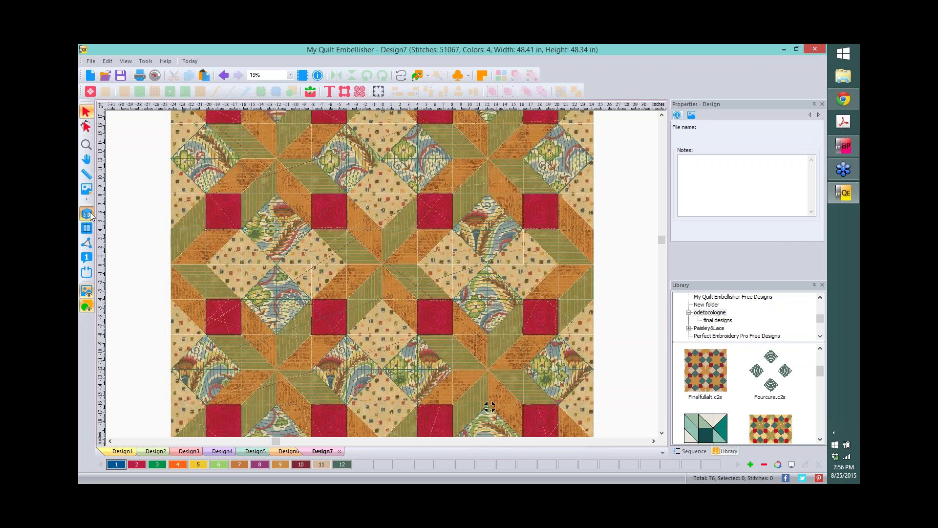
{"action": "left_click", "coordinate": [90, 215]}
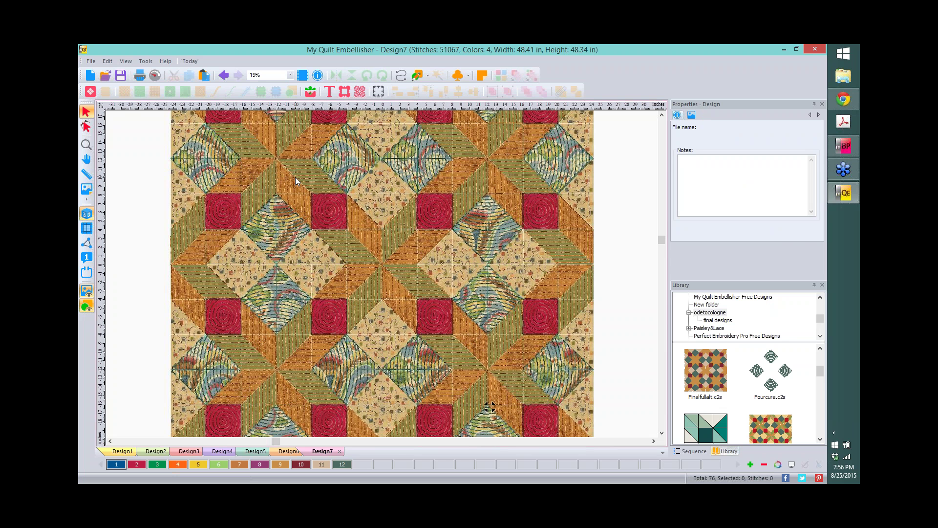
Inspect the chevron around the upper-left star: its Shape Echo settings, its place in the stitch sequence, and its outline points.
{"action": "left_click", "coordinate": [289, 184]}
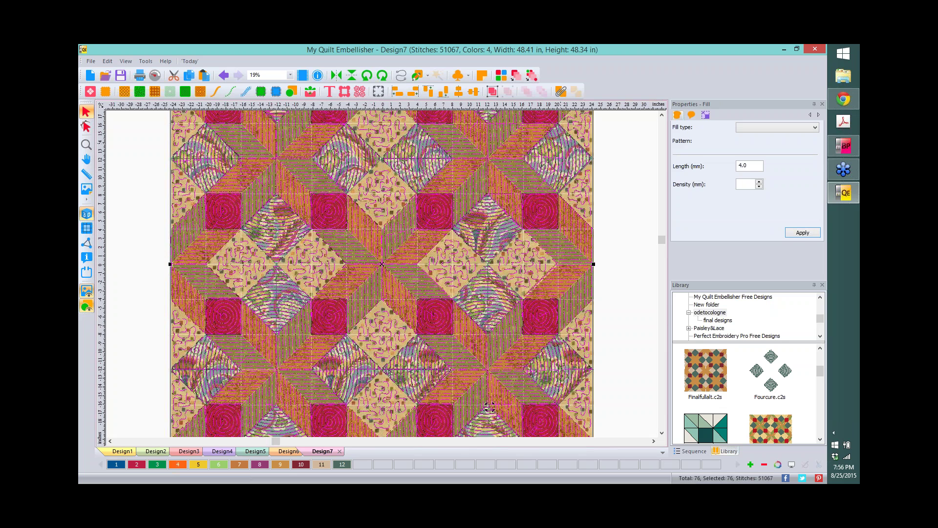
{"action": "left_click", "coordinate": [629, 158]}
{"action": "left_click", "coordinate": [289, 183]}
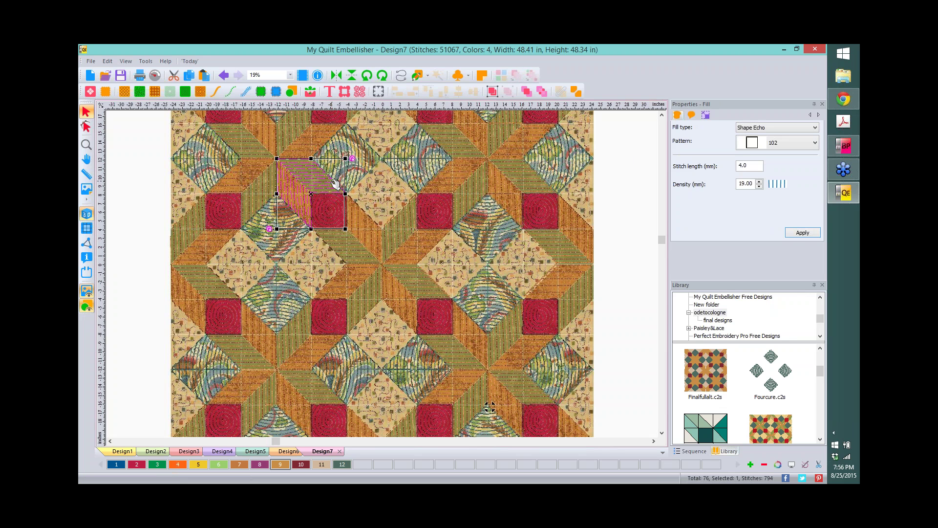
{"action": "left_click", "coordinate": [708, 453]}
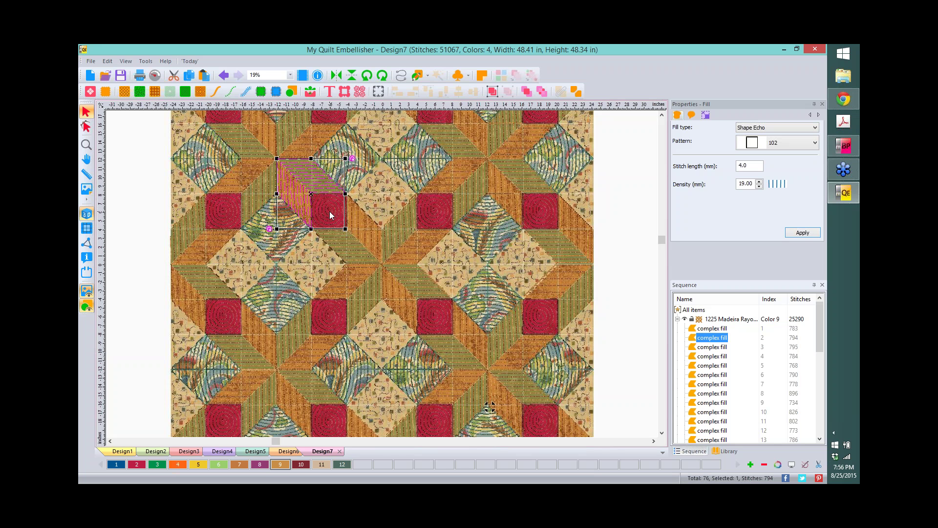
{"action": "left_click", "coordinate": [86, 126]}
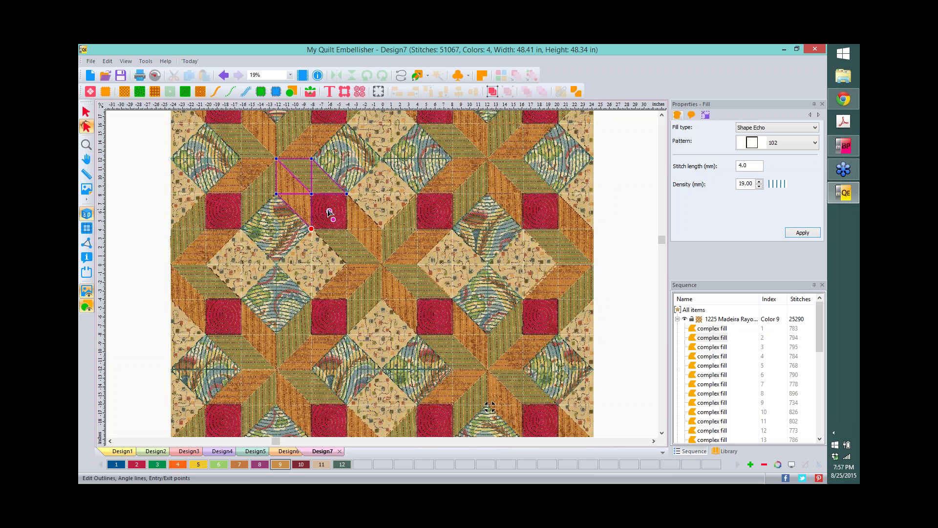
{"action": "left_click_drag", "start_coordinate": [330, 213], "coordinate": [329, 211]}
{"action": "left_click", "coordinate": [621, 157]}
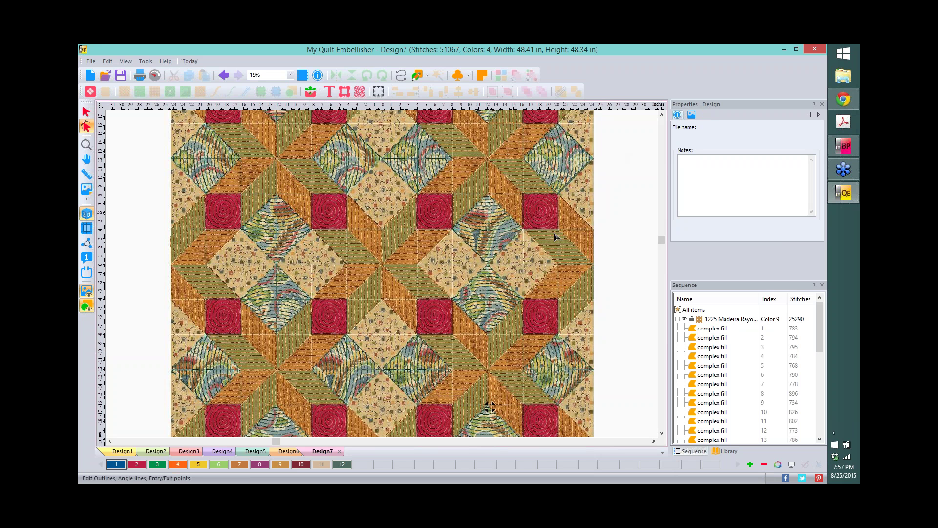
Inspect the fill settings and entry and exit points of the red square beside the quilt's centre, then deselect it.
{"action": "left_click", "coordinate": [439, 215]}
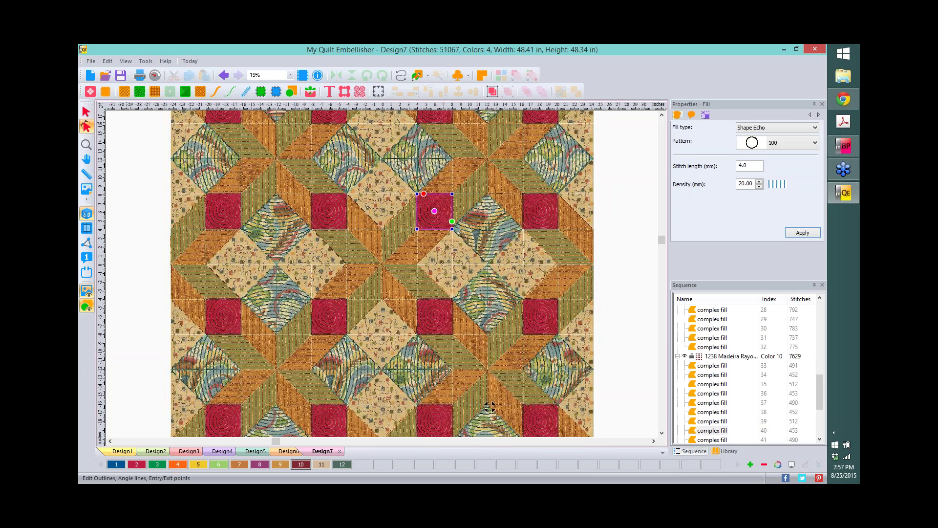
{"action": "left_click", "coordinate": [86, 112]}
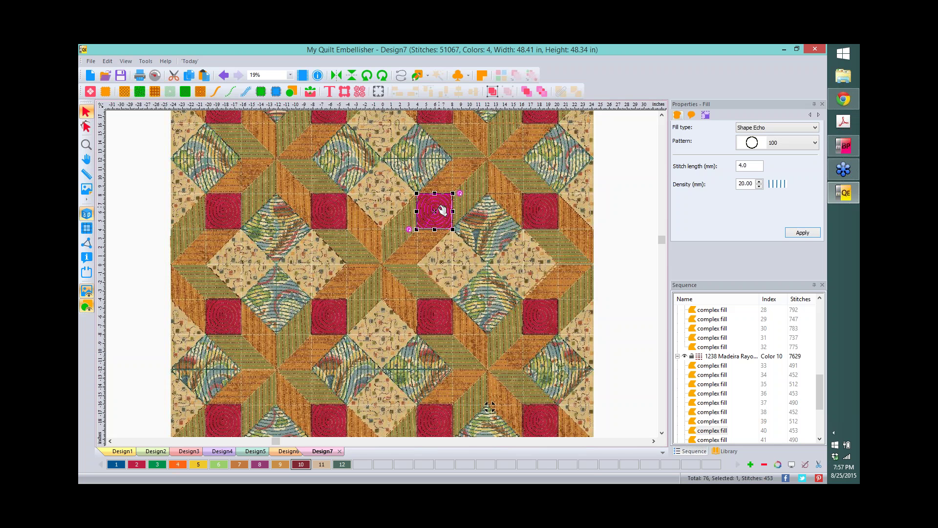
{"action": "left_click", "coordinate": [622, 164]}
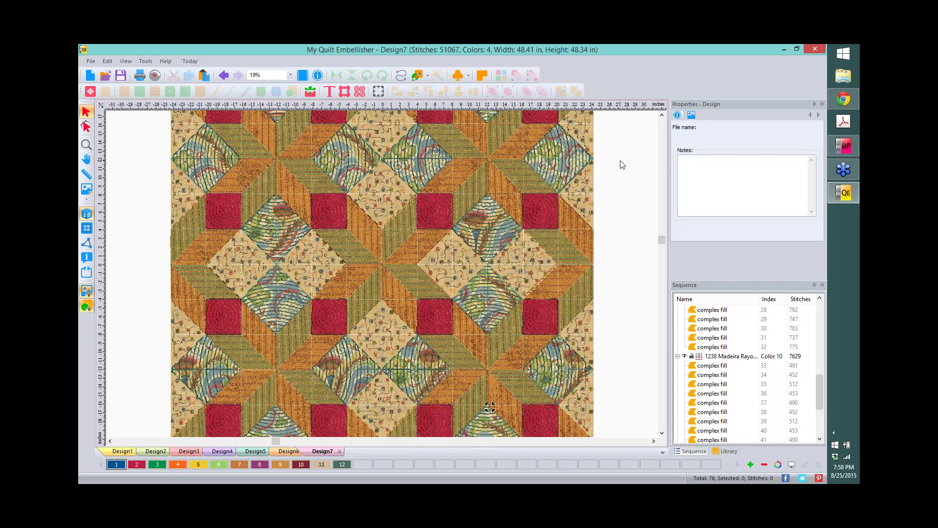
{"action": "left_click", "coordinate": [428, 75]}
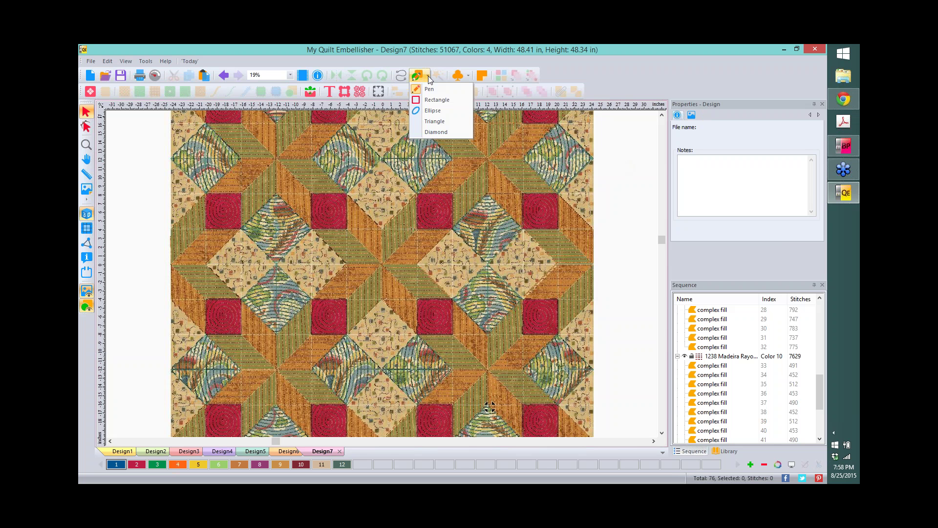
{"action": "left_click", "coordinate": [437, 100]}
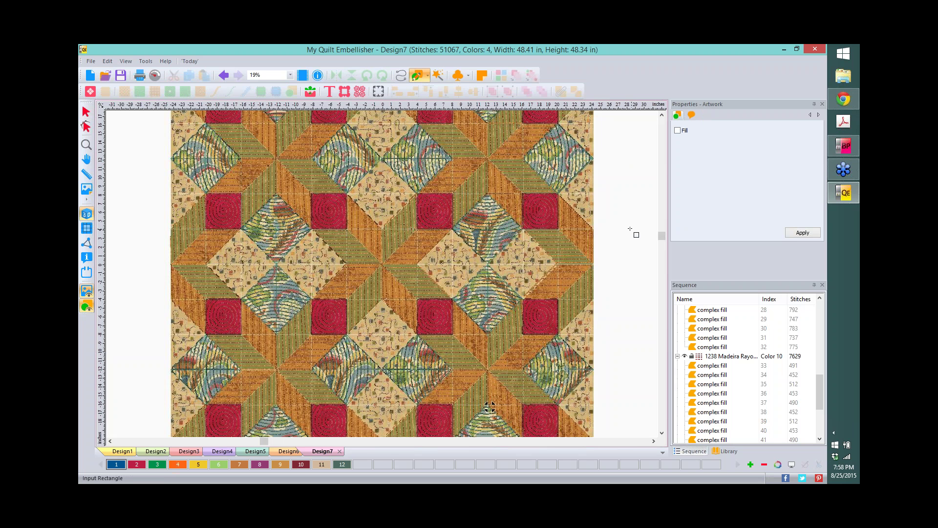
{"action": "scroll", "coordinate": [630, 229], "scroll_direction": "down", "scroll_amount": 1}
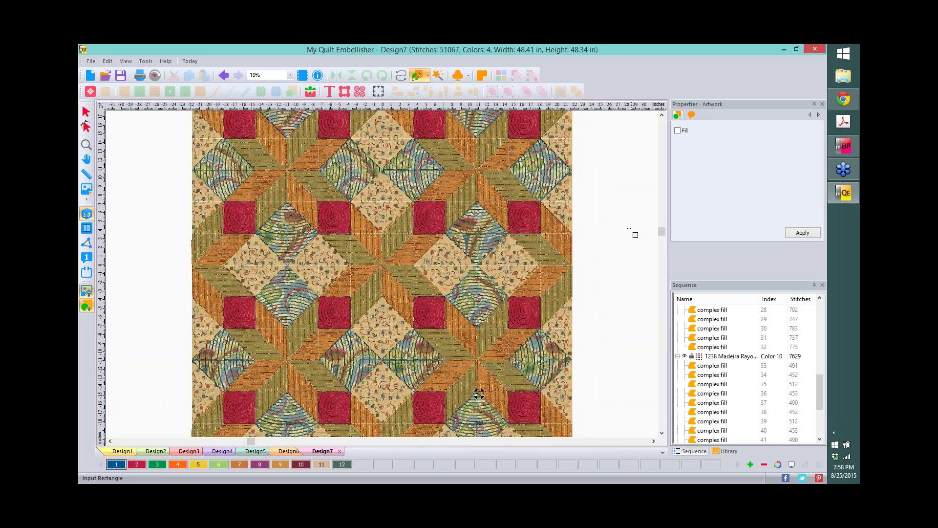
{"action": "scroll", "coordinate": [630, 229], "scroll_direction": "down", "scroll_amount": 1}
{"action": "key", "text": "Escape"}
Check the width and height of the combined diamond fill in the quilt's lower-right quarter, then deselect it.
{"action": "scroll", "coordinate": [629, 229], "scroll_direction": "down", "scroll_amount": 1}
{"action": "left_click", "coordinate": [449, 293]}
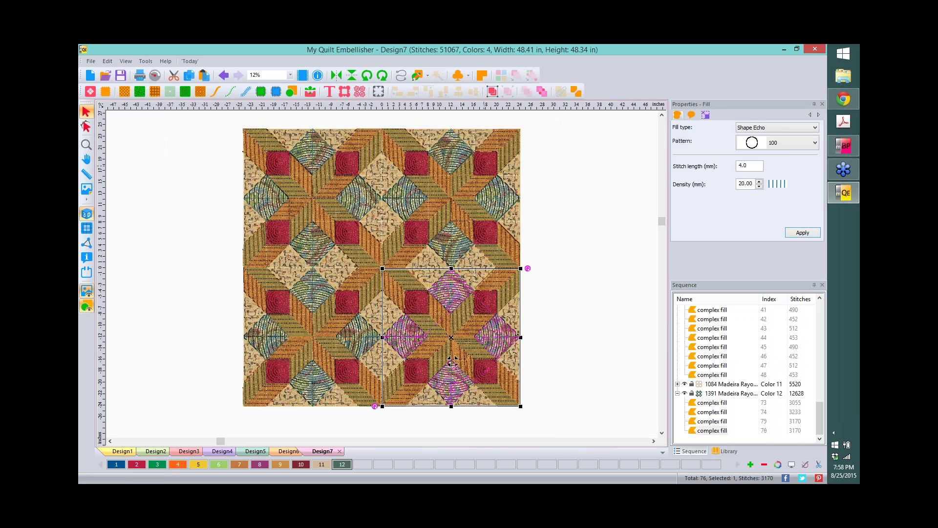
{"action": "left_click", "coordinate": [707, 115]}
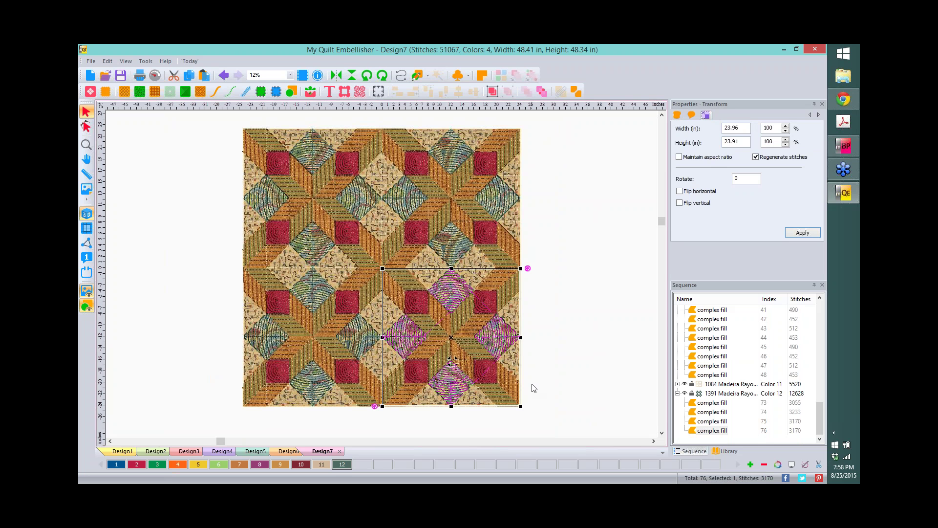
{"action": "left_click", "coordinate": [580, 342]}
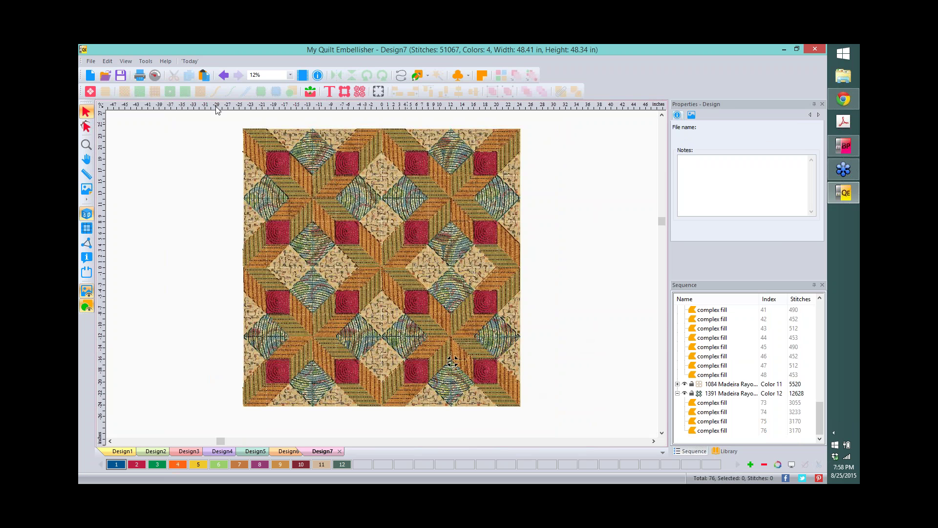
Select the stitch fills lying fully within the quilt's top row and copy them.
{"action": "left_click_drag", "start_coordinate": [222, 113], "coordinate": [576, 202]}
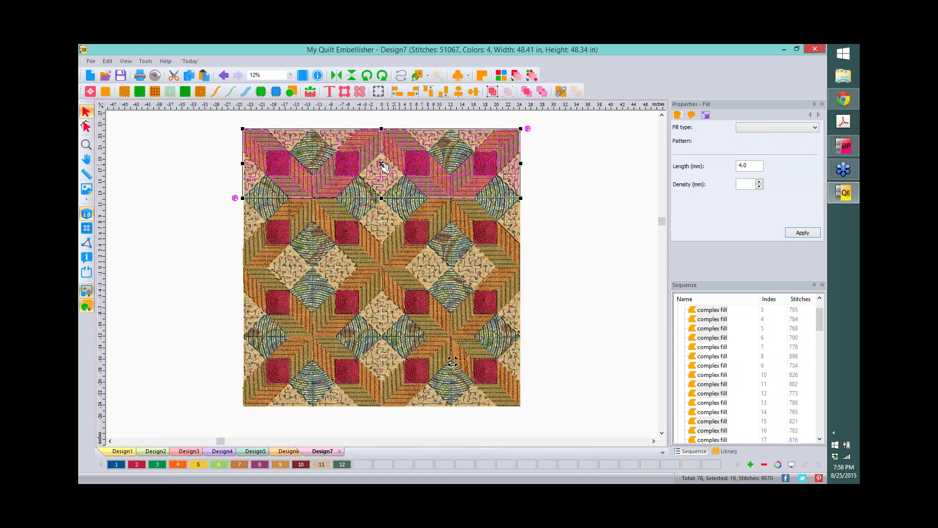
{"action": "right_click", "coordinate": [346, 161]}
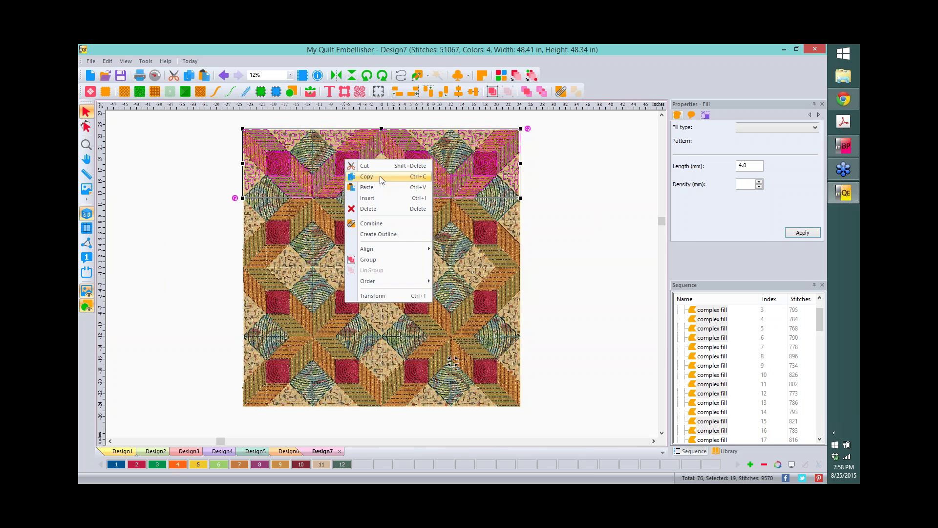
{"action": "left_click", "coordinate": [379, 177]}
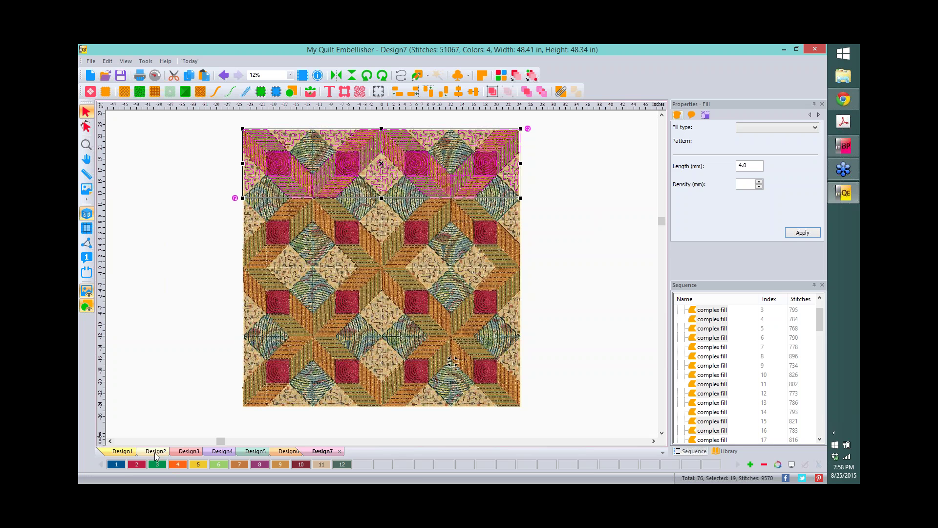
Create a new blank design and paste the copied top-row stitch fills into it.
{"action": "left_click", "coordinate": [92, 79]}
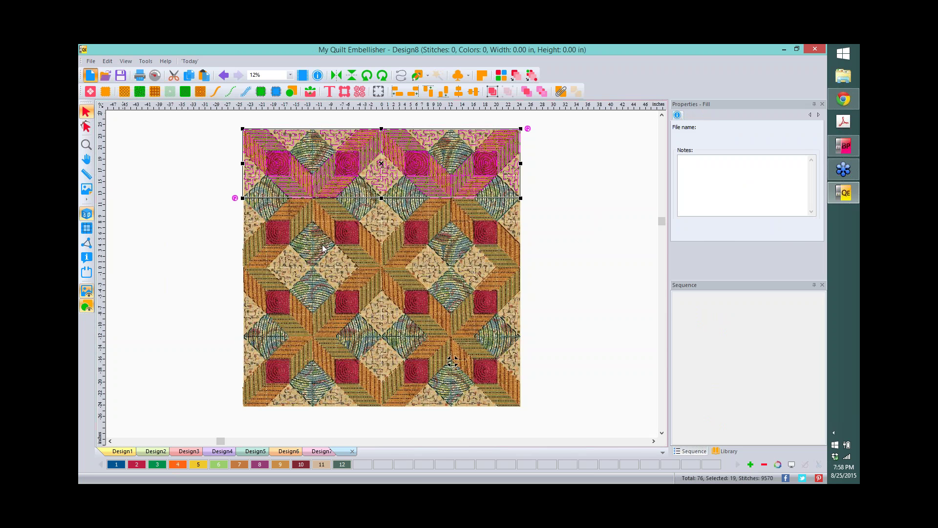
{"action": "right_click", "coordinate": [334, 229]}
{"action": "left_click", "coordinate": [355, 255]}
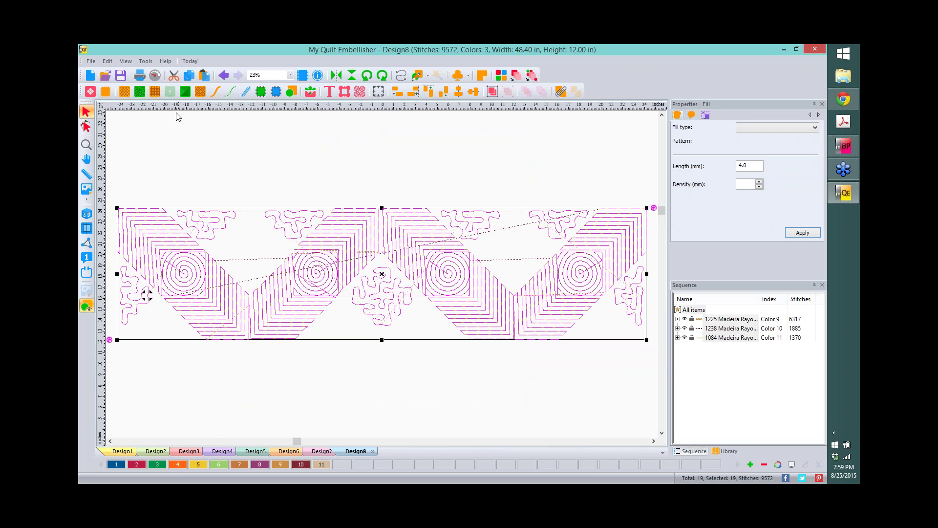
Review the file formats offered for saving the new design, down to IQP Files (IQP), then cancel without saving.
{"action": "left_click", "coordinate": [91, 61]}
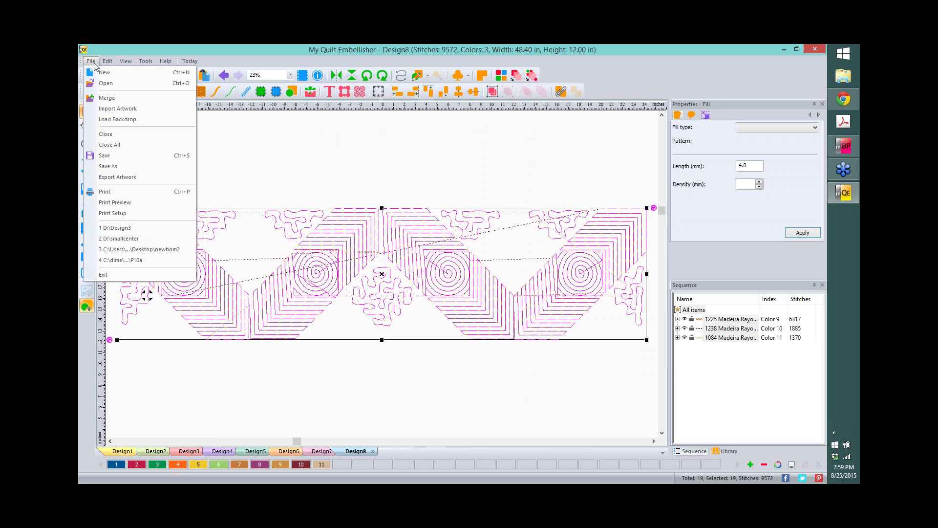
{"action": "left_click", "coordinate": [118, 164]}
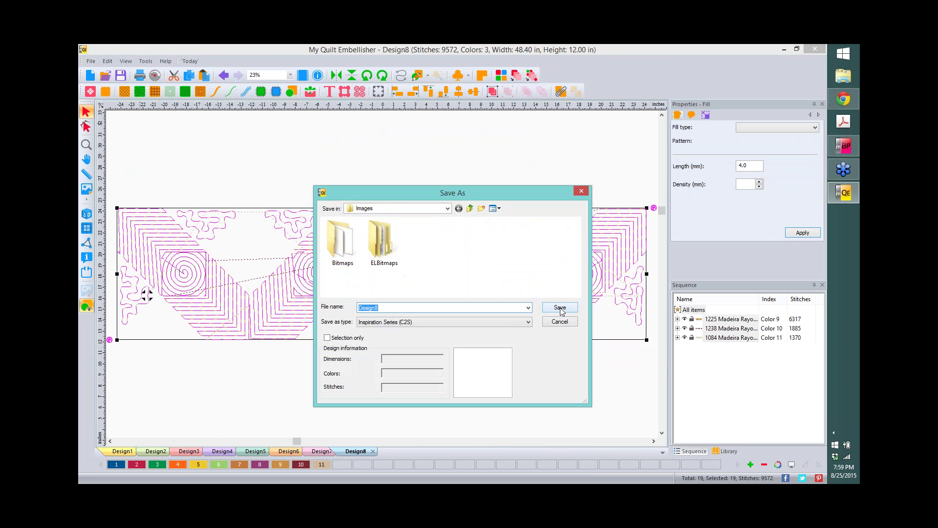
{"action": "left_click", "coordinate": [528, 323]}
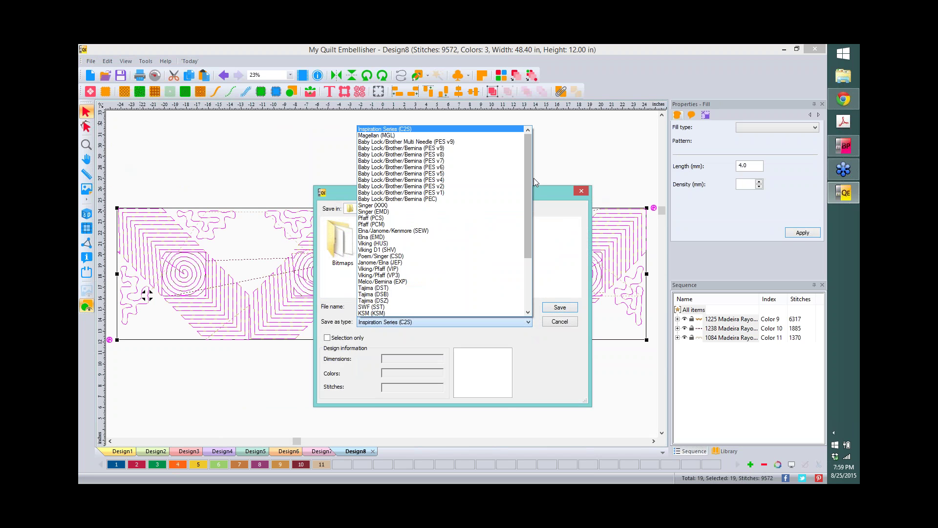
{"action": "left_click_drag", "start_coordinate": [529, 184], "coordinate": [522, 272]}
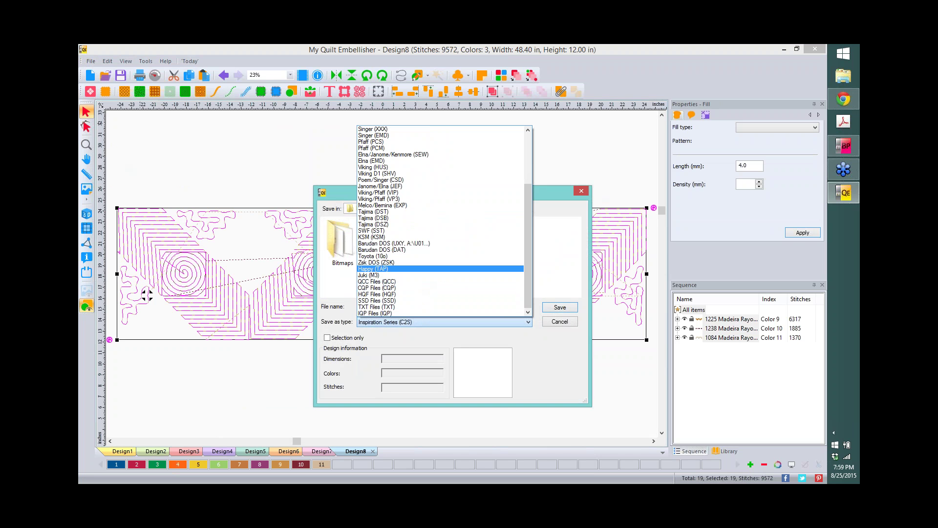
{"action": "left_click", "coordinate": [586, 141]}
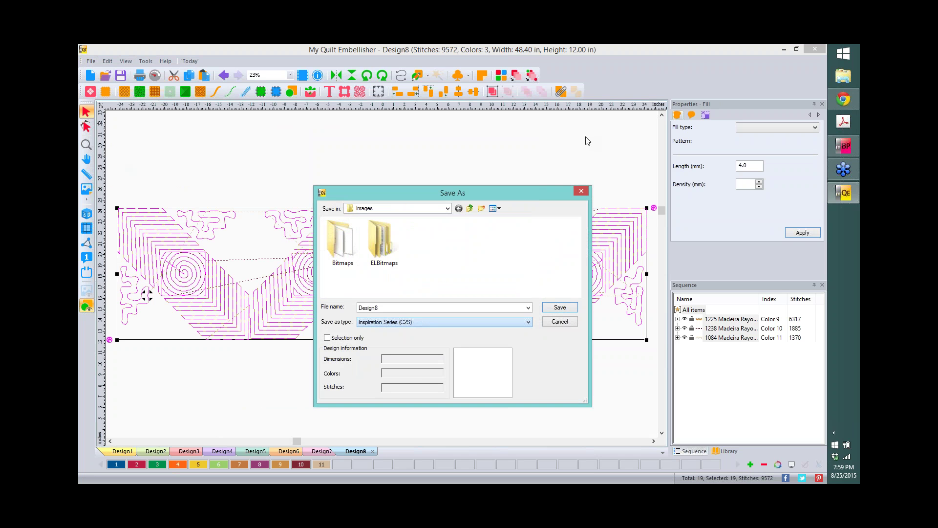
{"action": "left_click", "coordinate": [559, 323]}
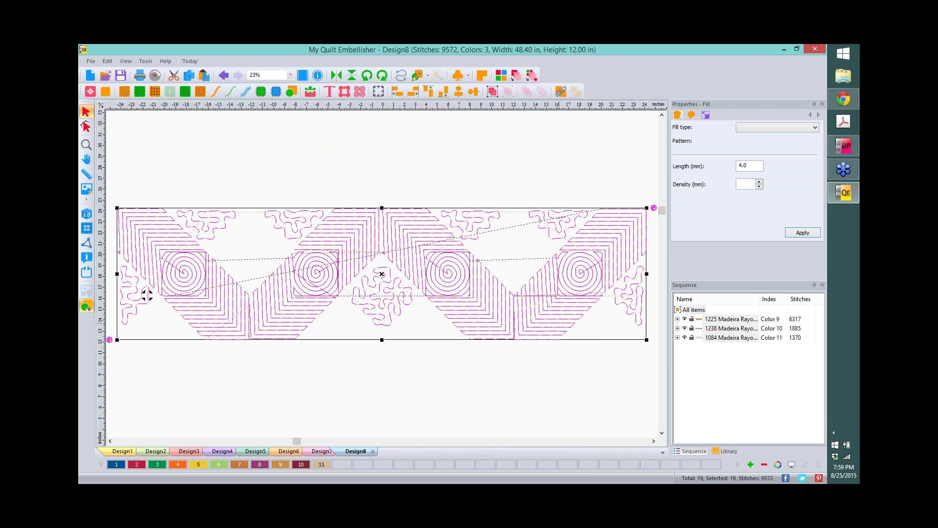
Deselect the pasted fills and display the row's stitches in 3D view.
{"action": "left_click", "coordinate": [511, 160]}
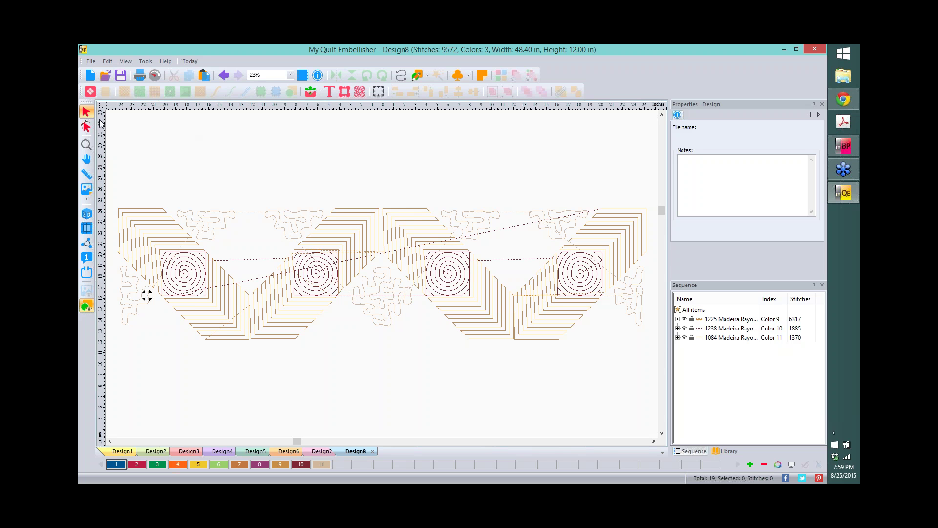
{"action": "left_click", "coordinate": [87, 215]}
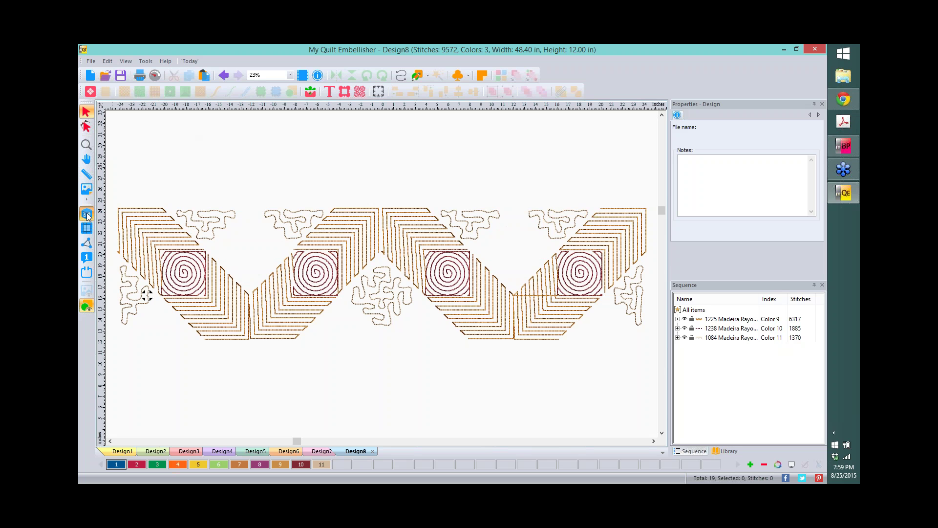